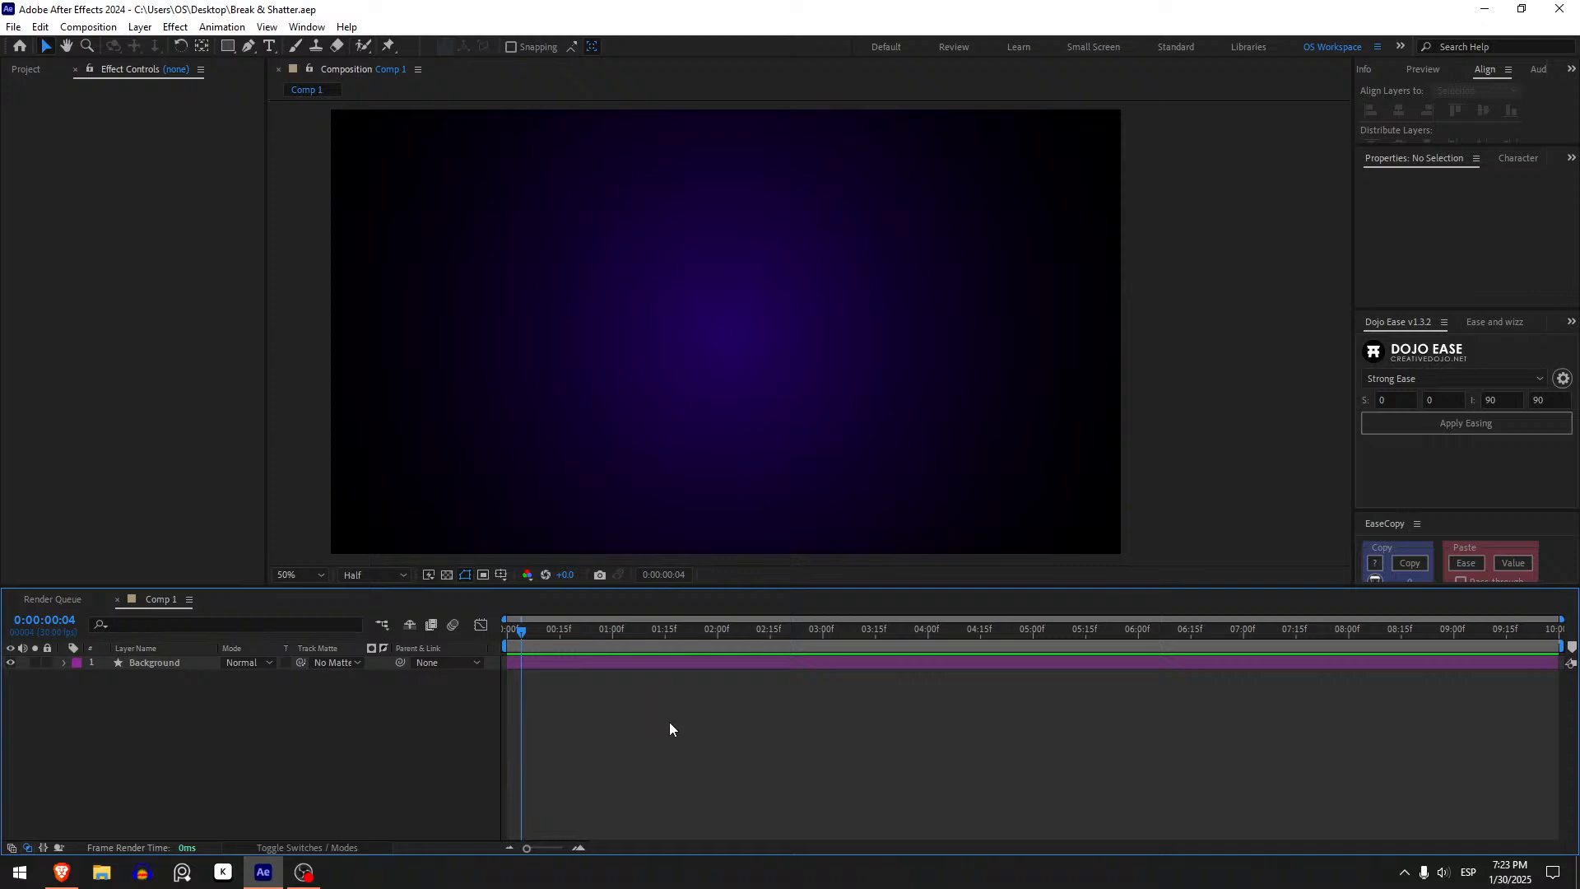
# - Create a text layer reading BREAK at the center of the composition
pyautogui.click(456, 728)
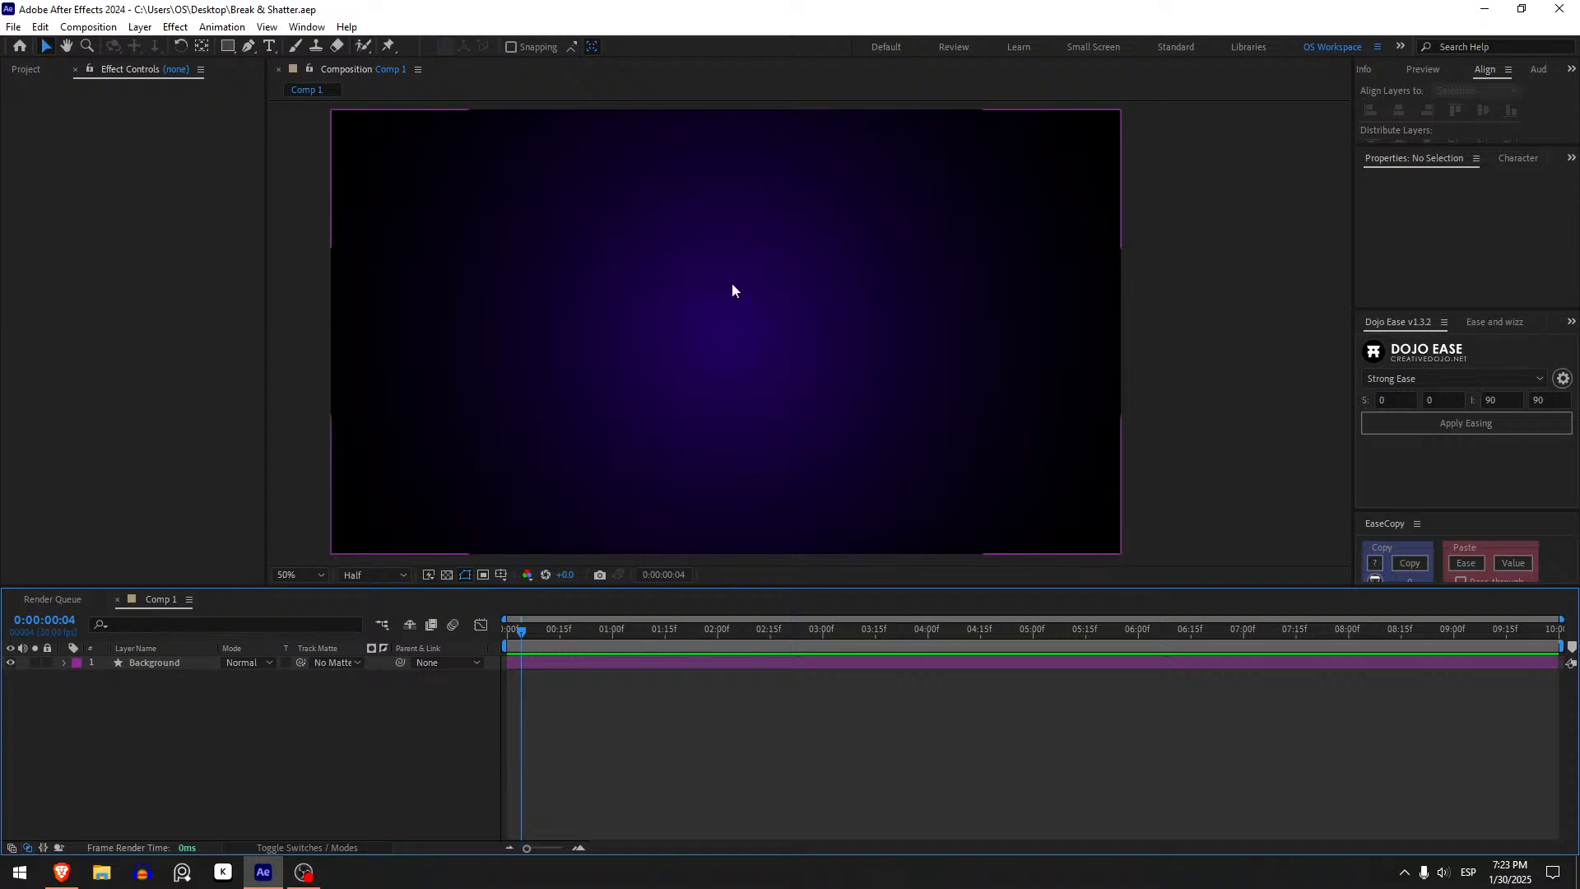
pyautogui.click(269, 45)
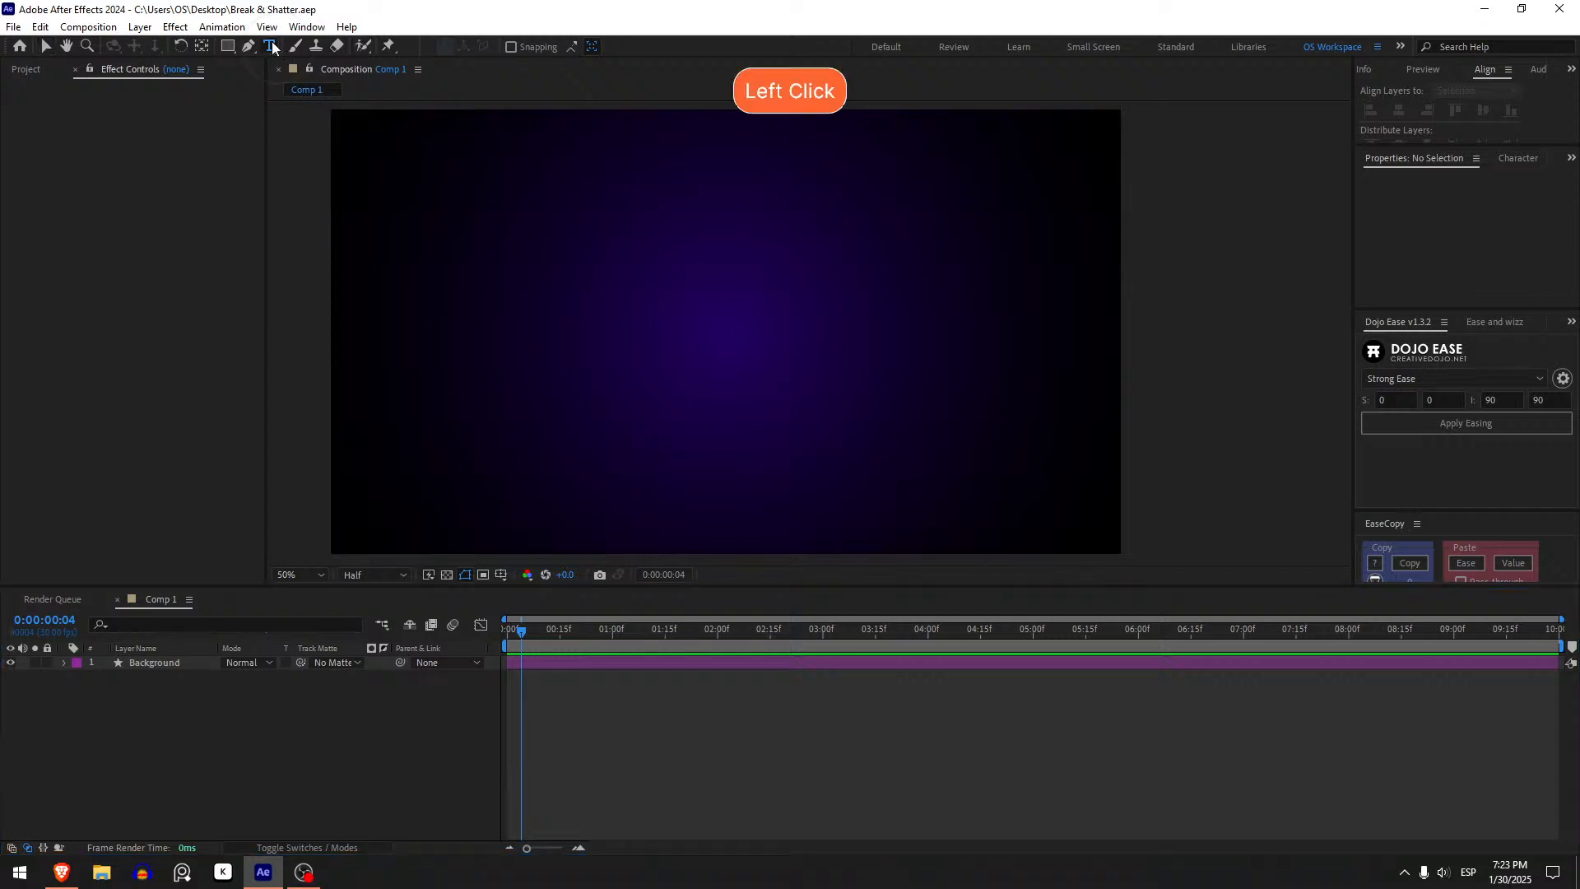
pyautogui.click(714, 328)
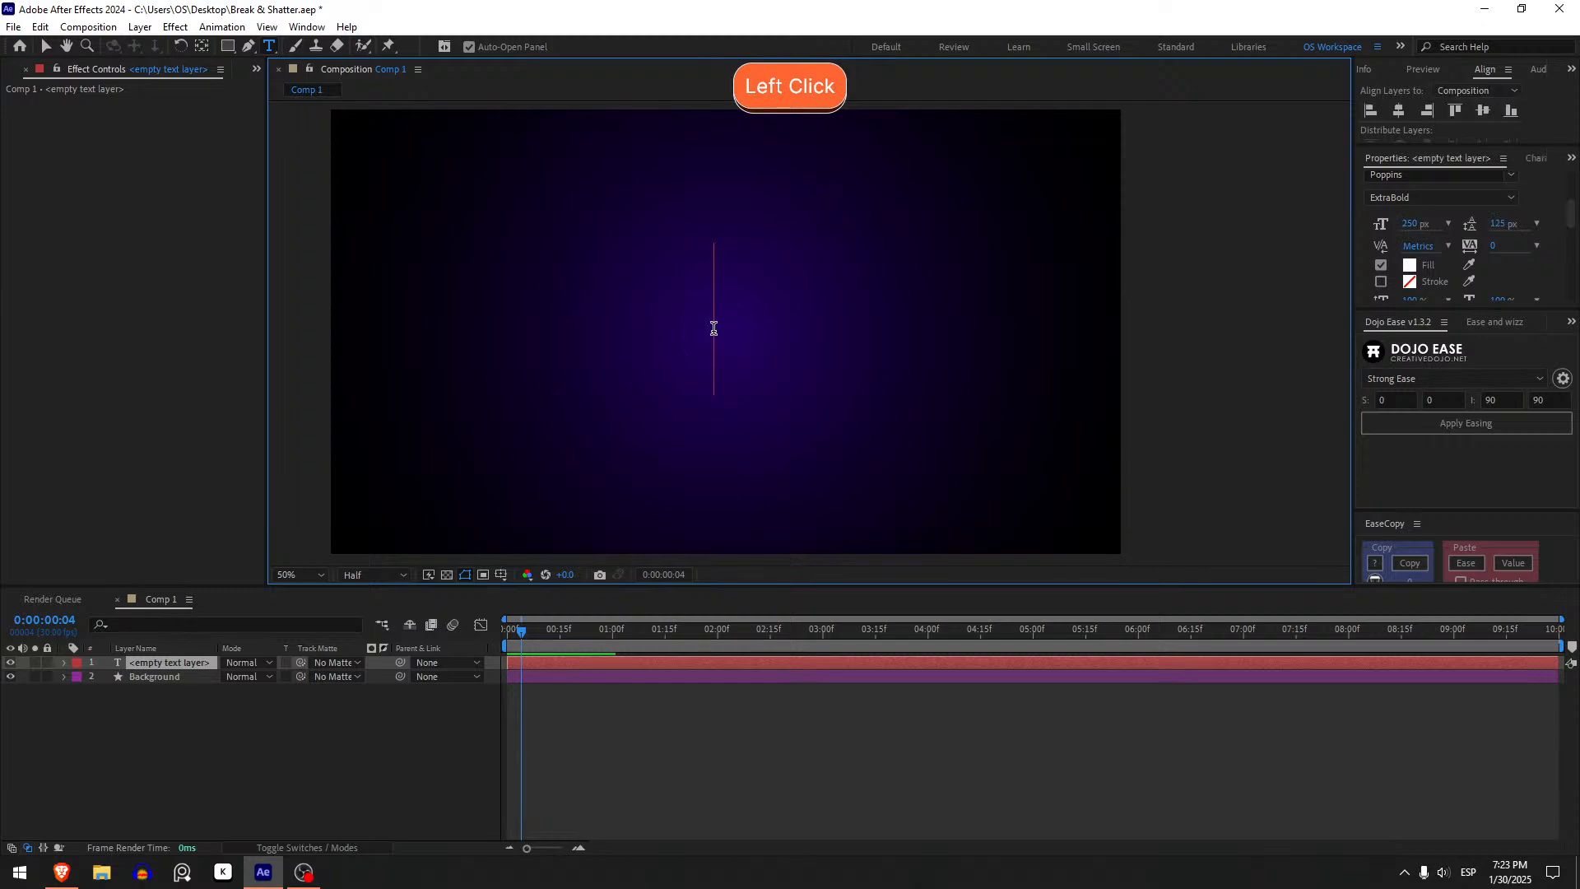
pyautogui.write('BBR')
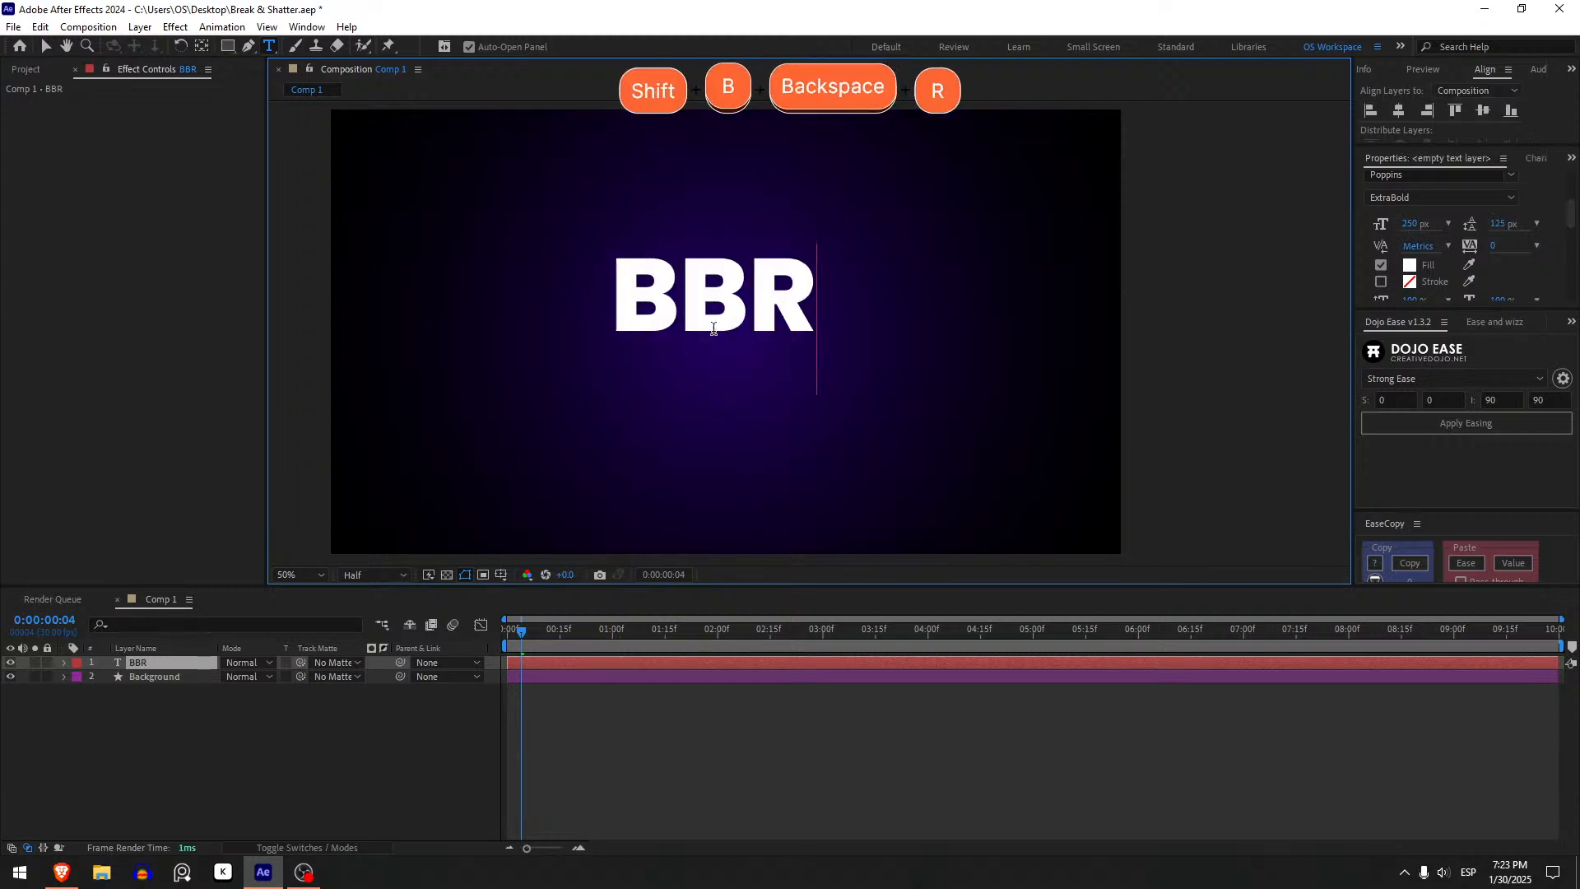
pyautogui.press('BackSpace')
pyautogui.press('BackSpace')
pyautogui.write('REAK')
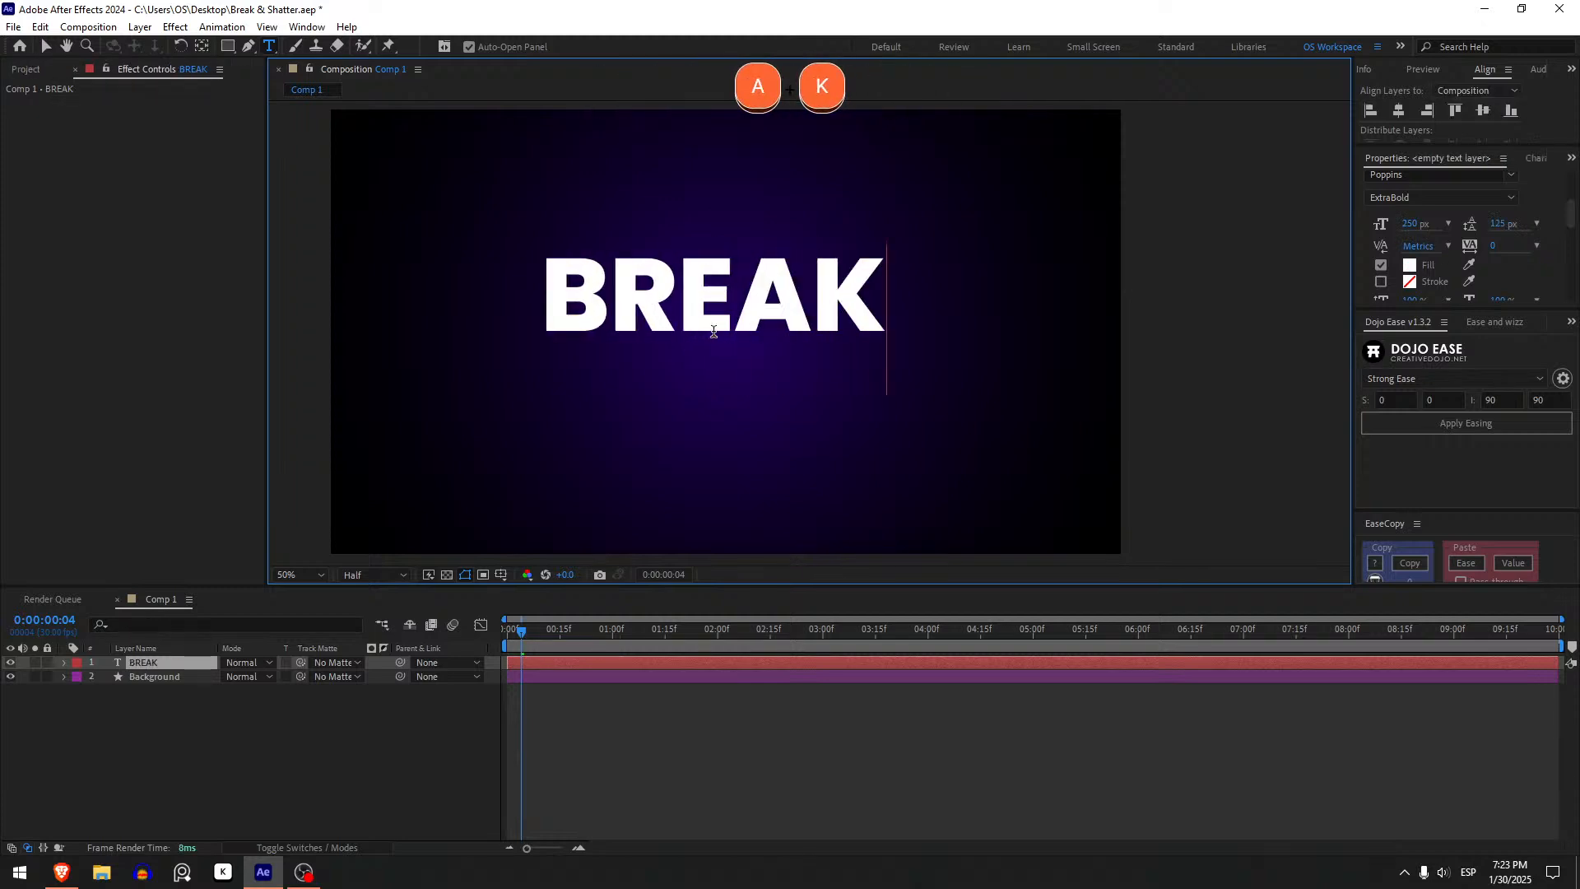
# - Center the BREAK layer's anchor point and precompose the layer with default settings
pyautogui.click(164, 736)
pyautogui.click(152, 667)
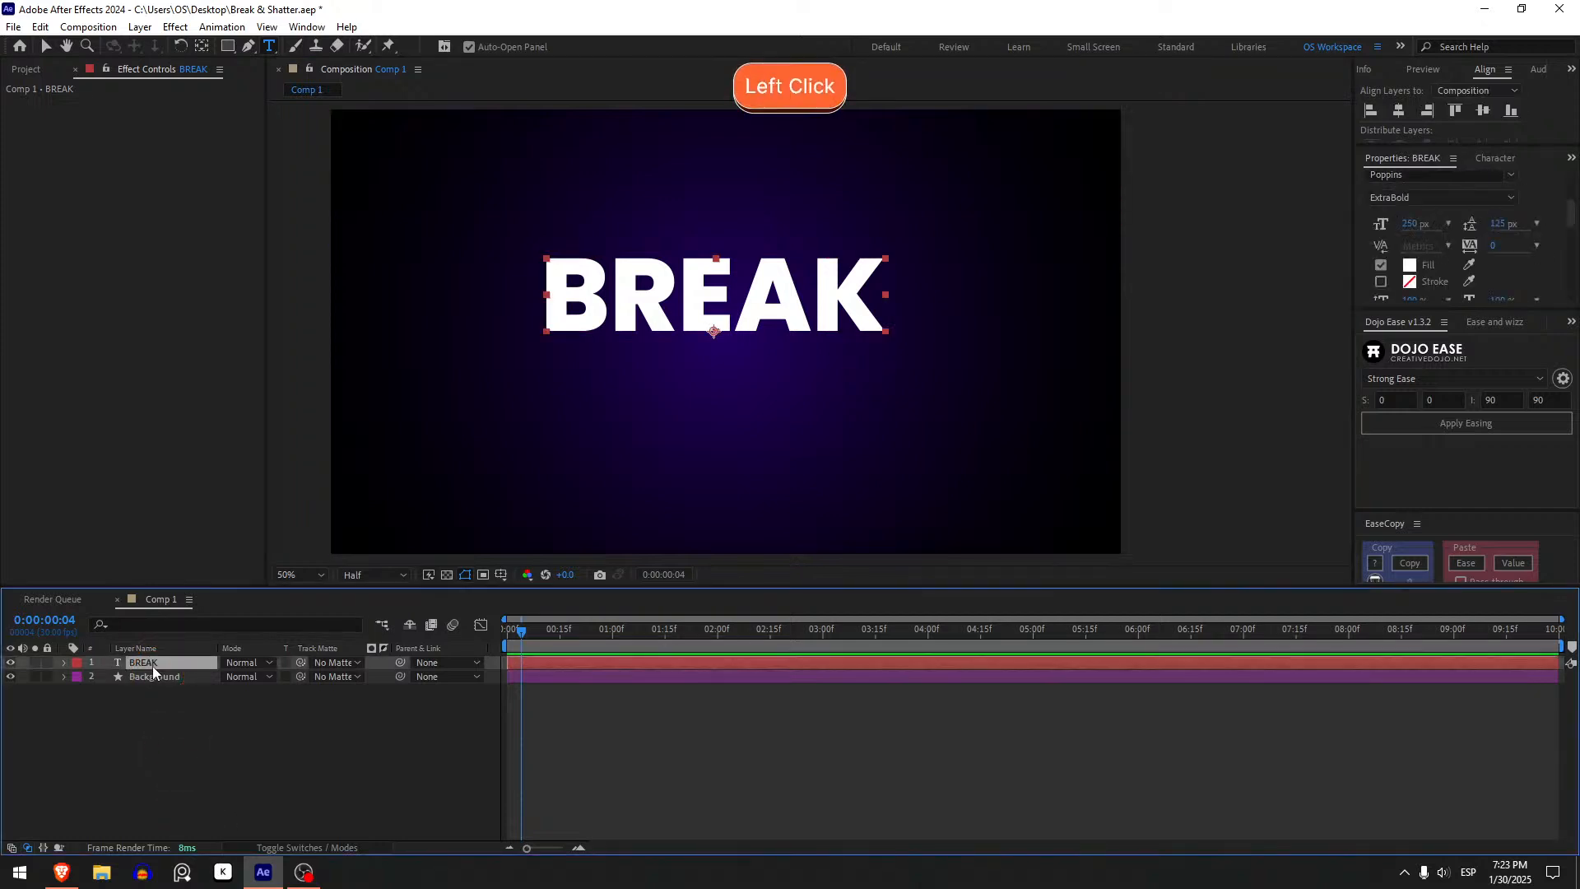
pyautogui.hotkey('ctrl', 'alt', 'Home')
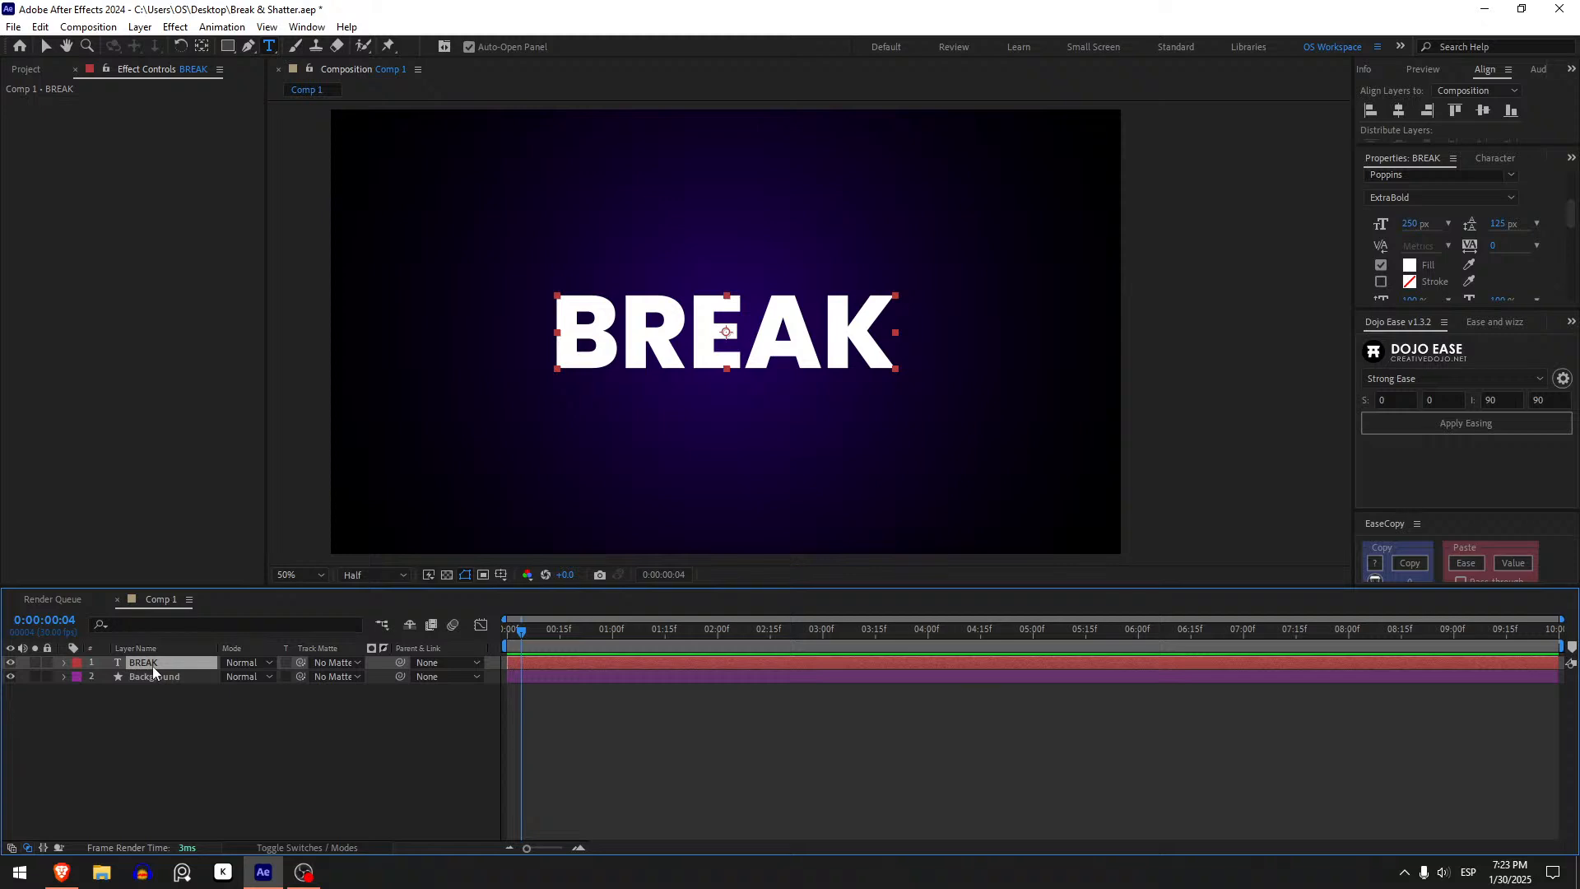
pyautogui.hotkey('ctrl', 'shift', 'c')
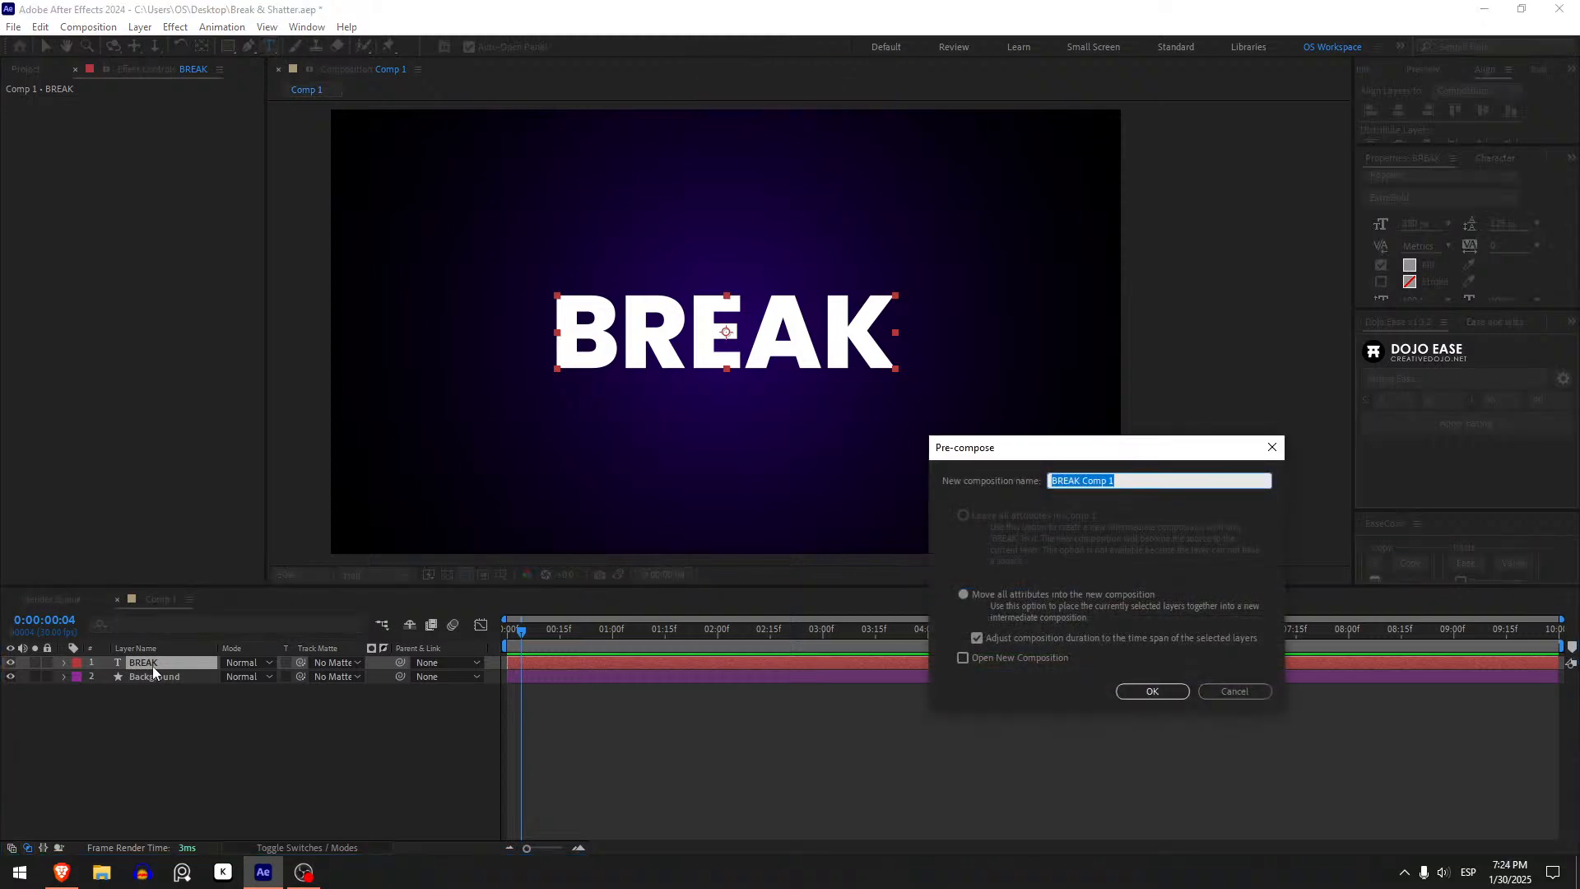
pyautogui.press('Return')
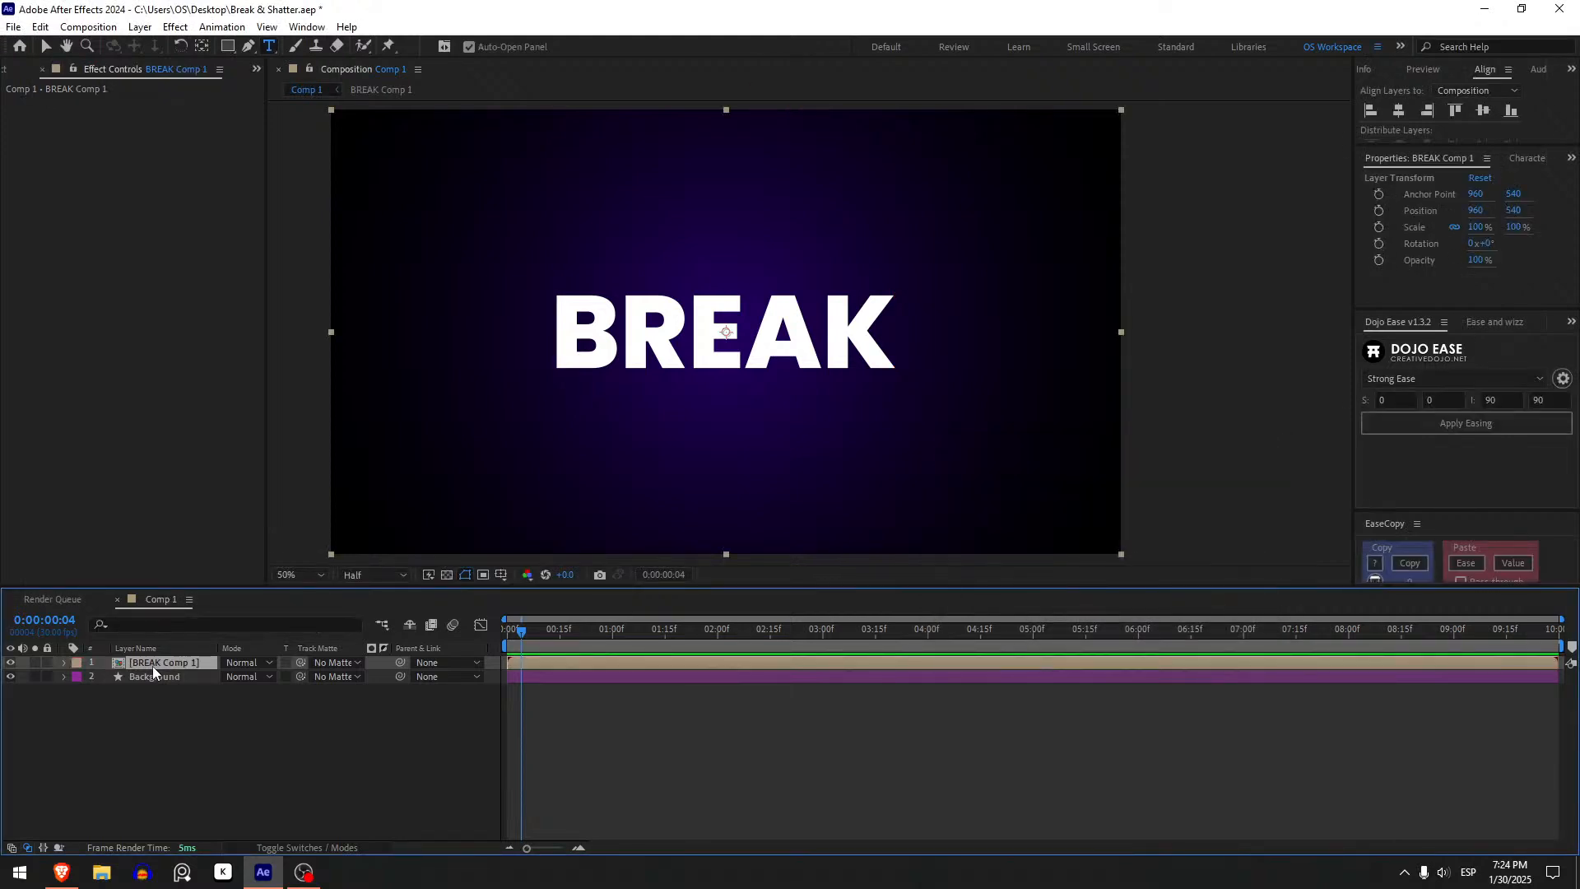
# - Apply the Shatter effect to the precomposed BREAK layer in Comp 1
pyautogui.doubleClick(151, 666)
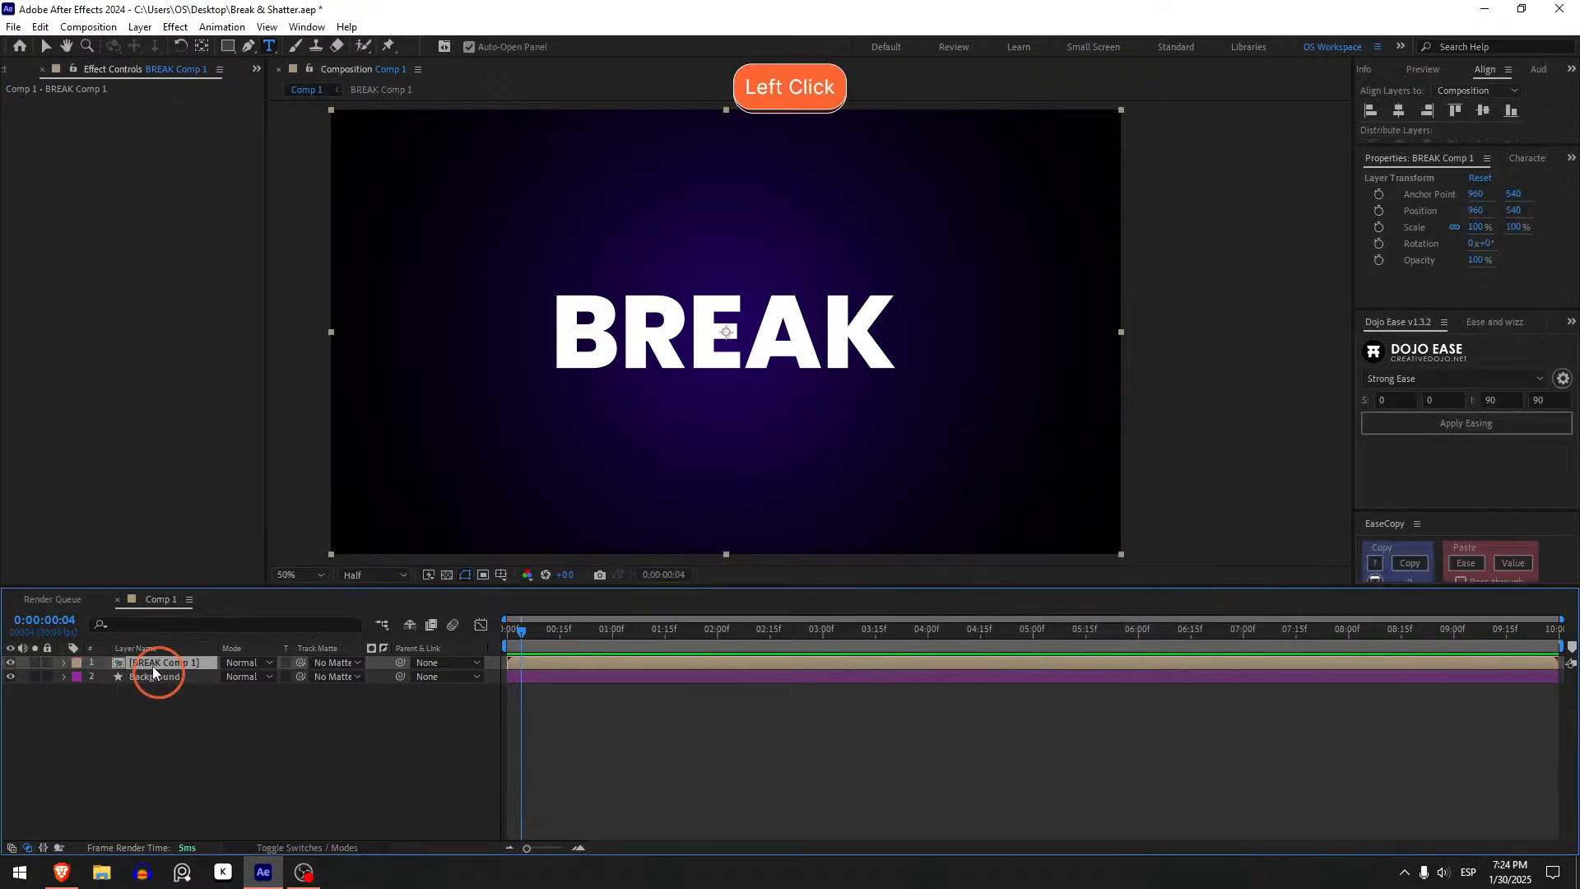
pyautogui.click(306, 89)
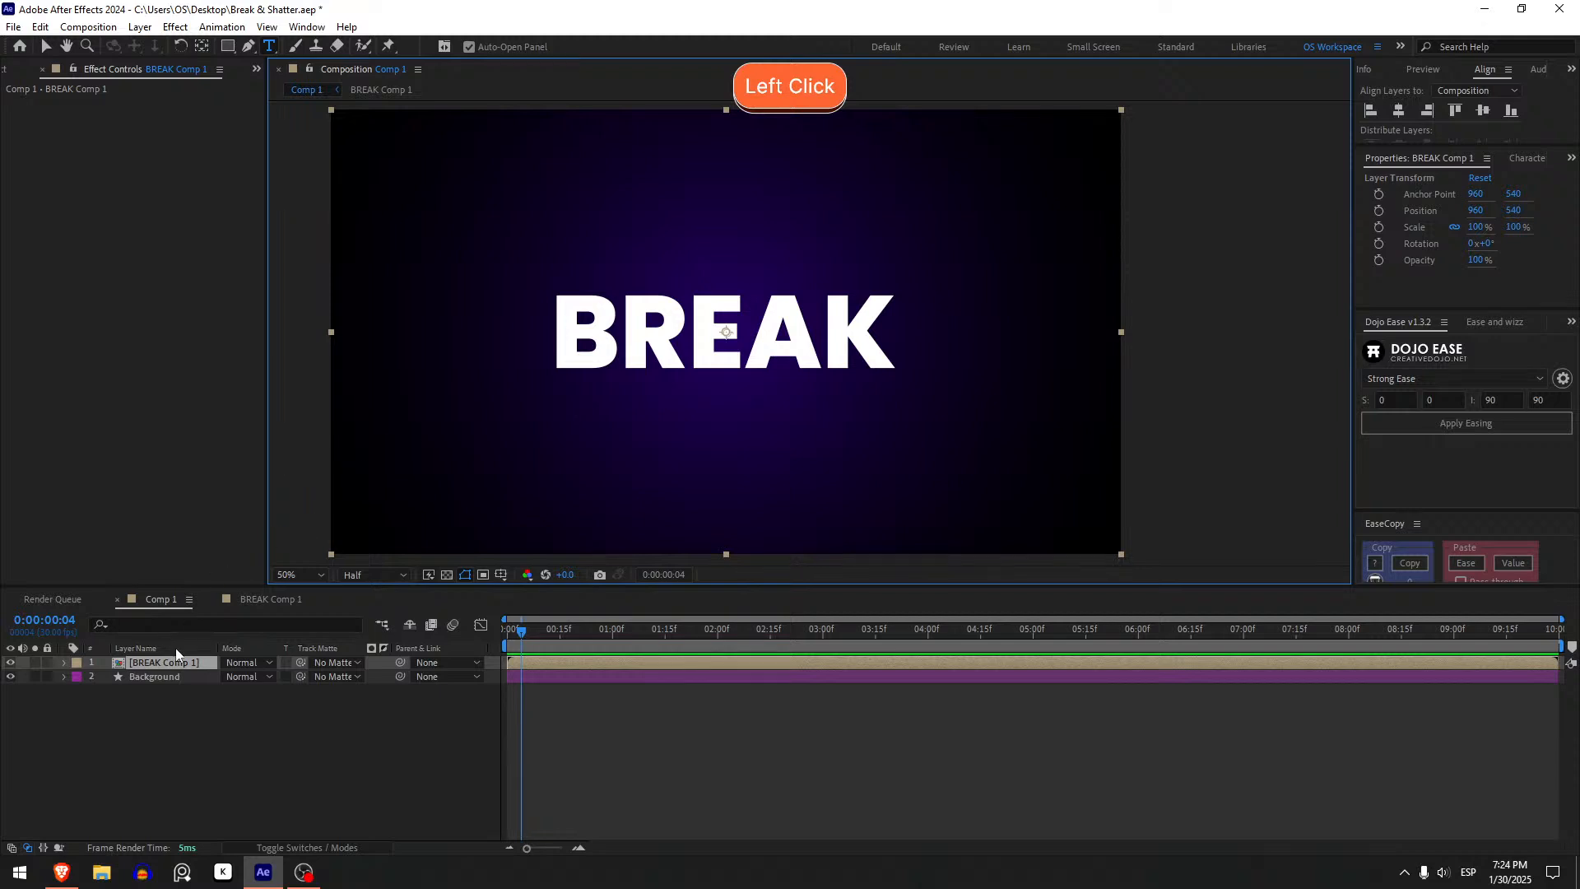
pyautogui.click(151, 665)
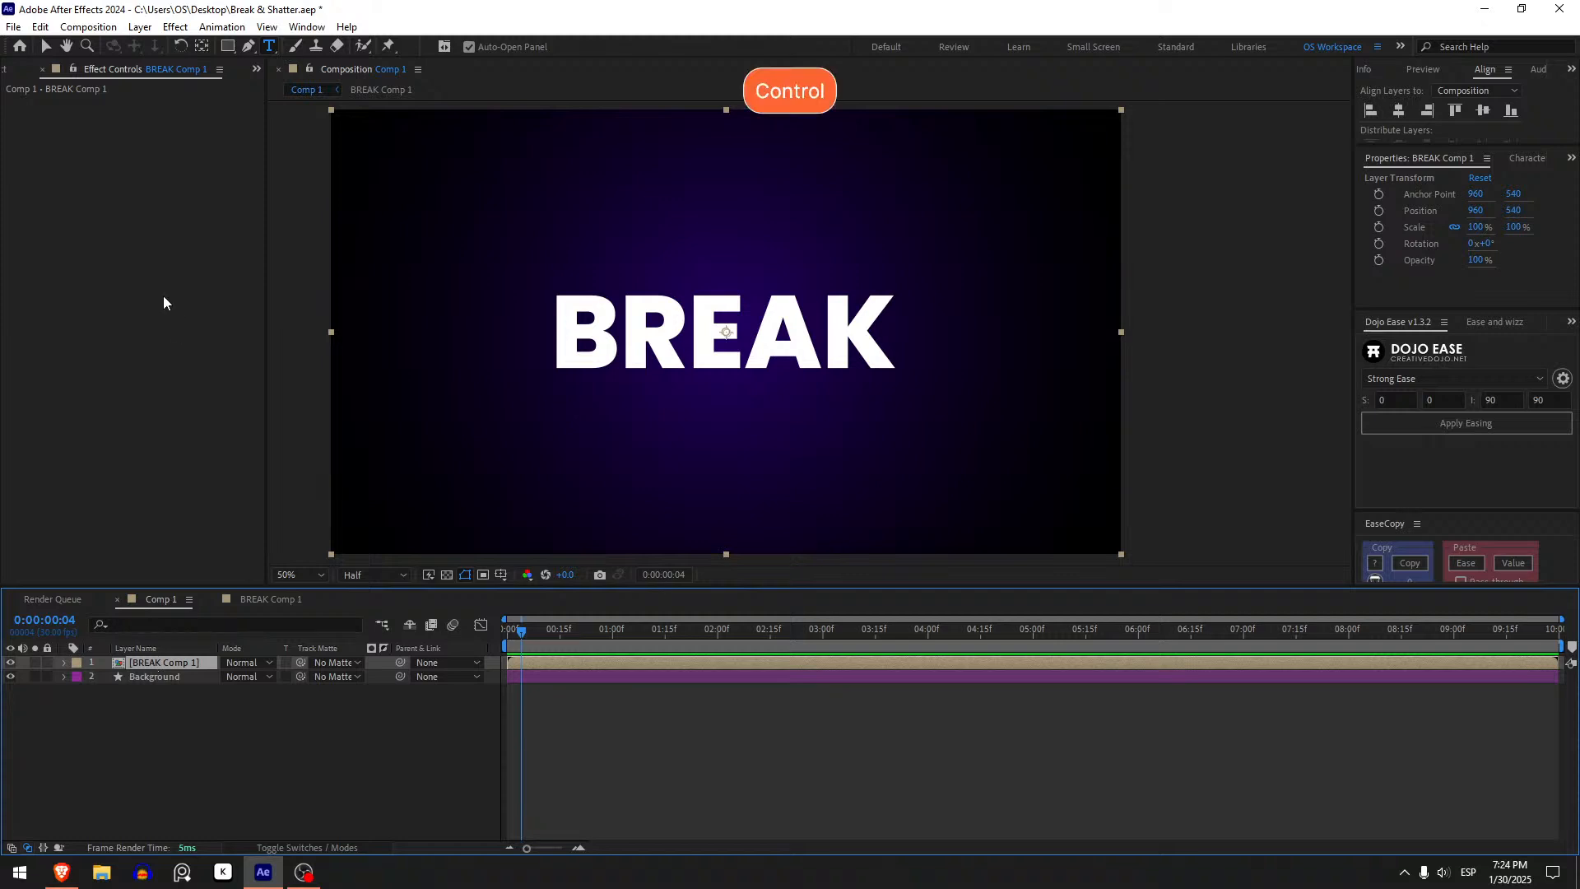
pyautogui.hotkey('ctrl', 'space')
pyautogui.write('Shatter')
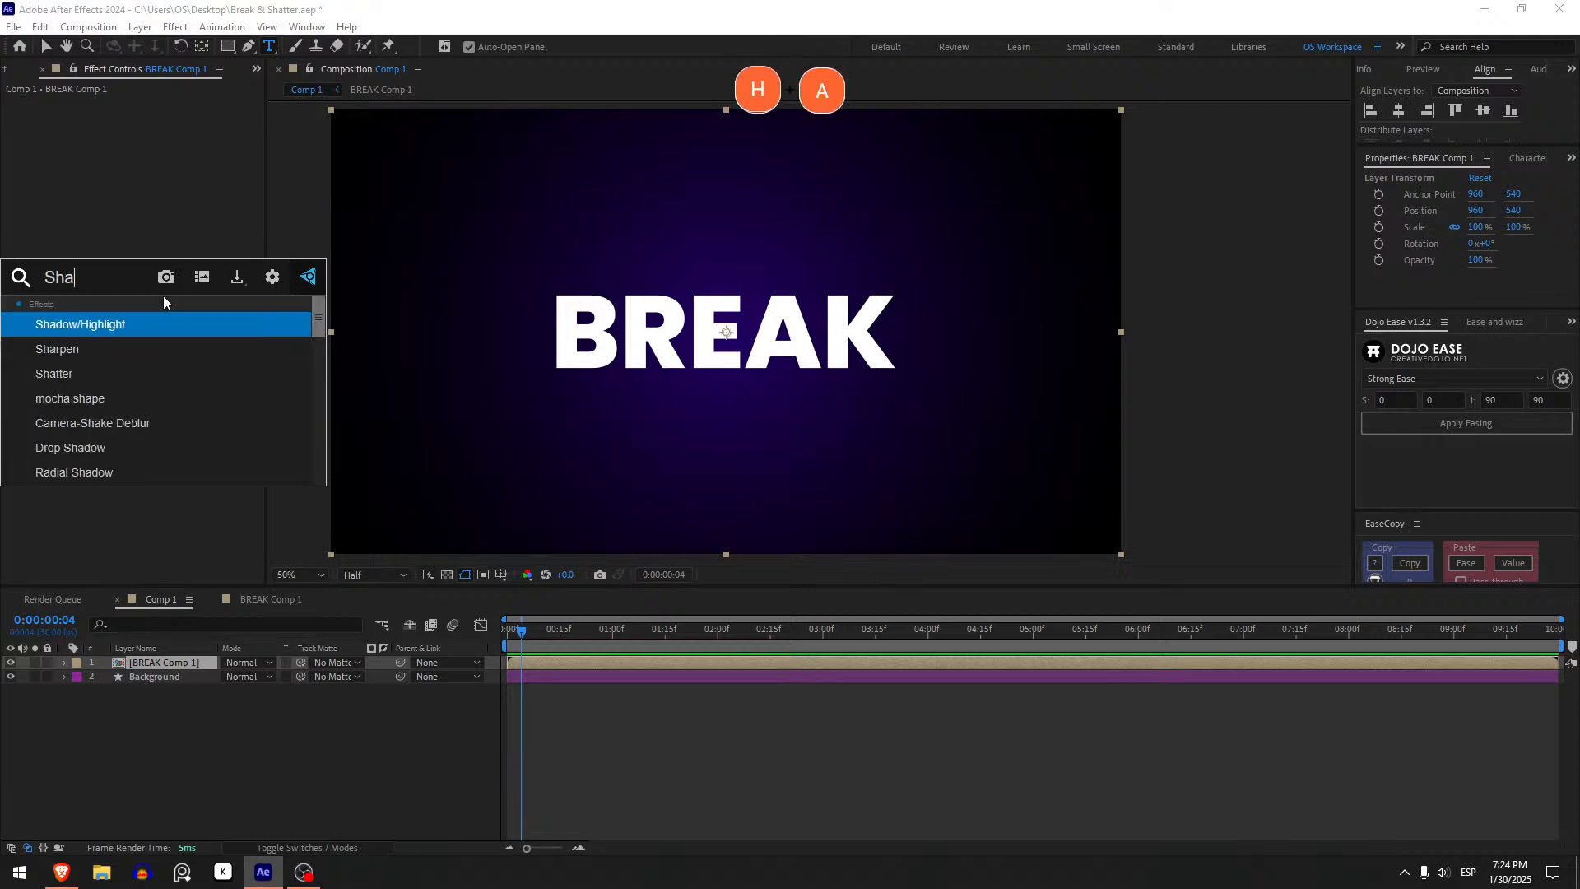
pyautogui.press('Return')
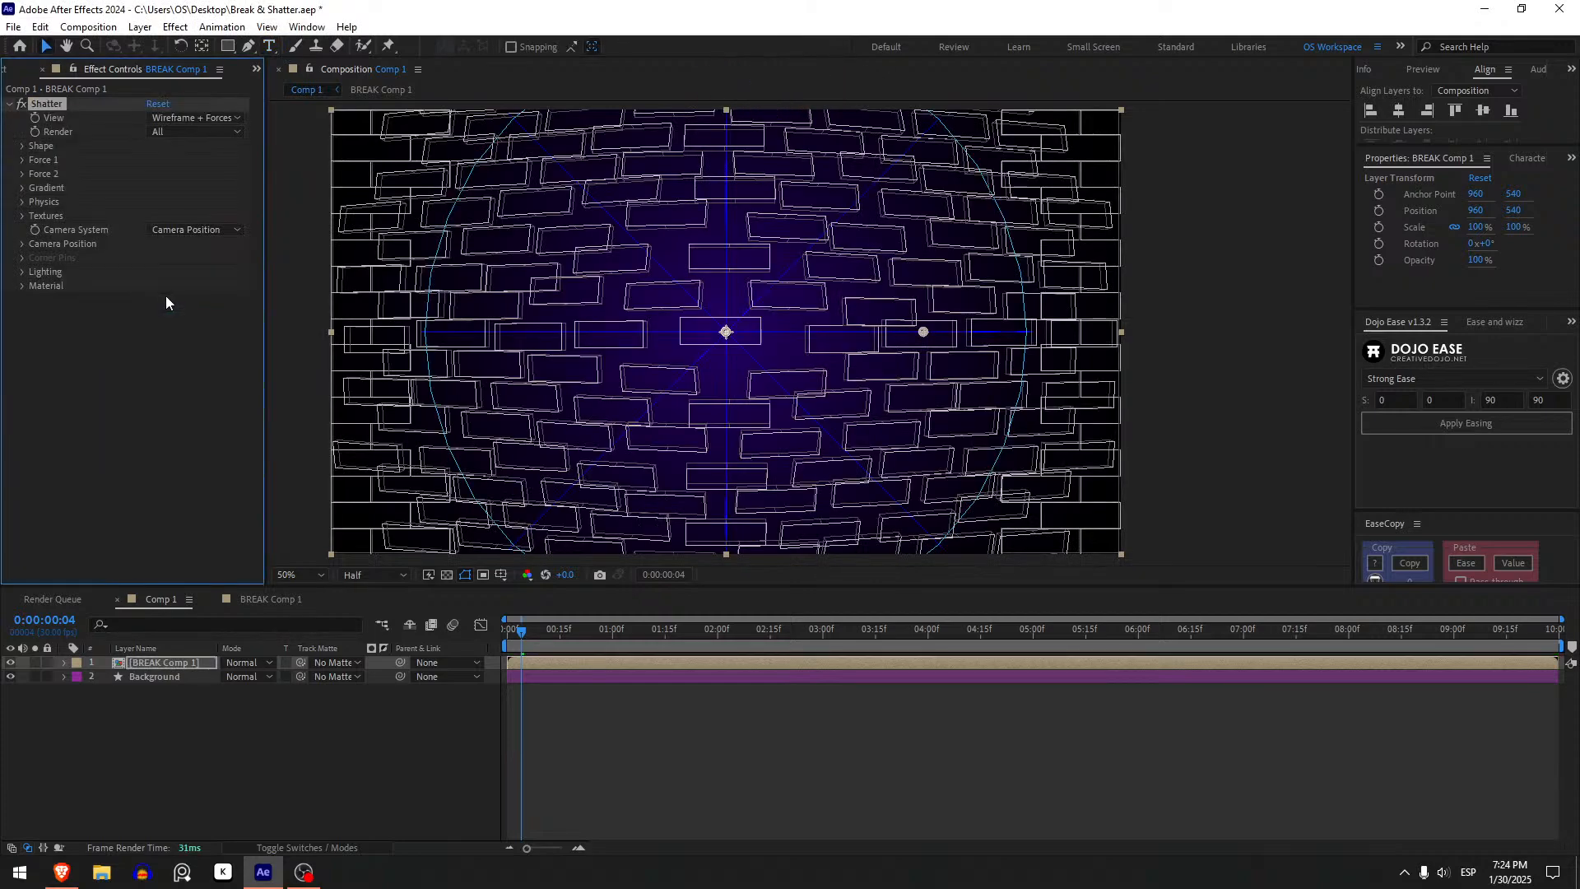
# - Set the Shatter effect's View to Rendered
pyautogui.click(508, 638)
pyautogui.moveTo(508, 638)
pyautogui.mouseDown()
pyautogui.moveTo(564, 629)
pyautogui.moveTo(523, 632)
pyautogui.moveTo(528, 618)
pyautogui.mouseUp()
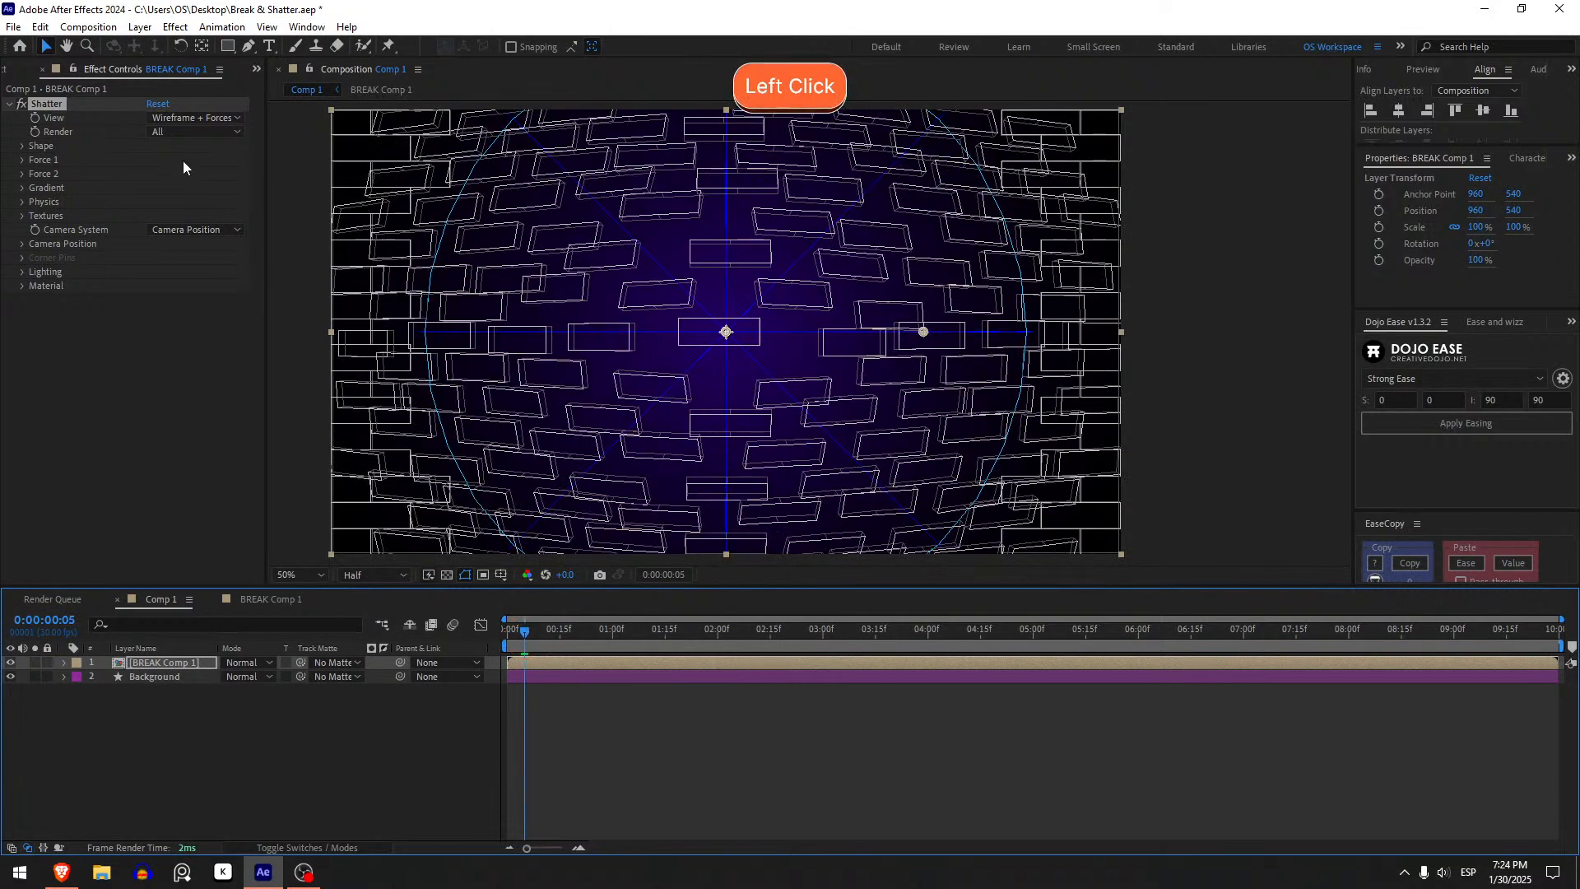
pyautogui.click(176, 116)
pyautogui.click(223, 136)
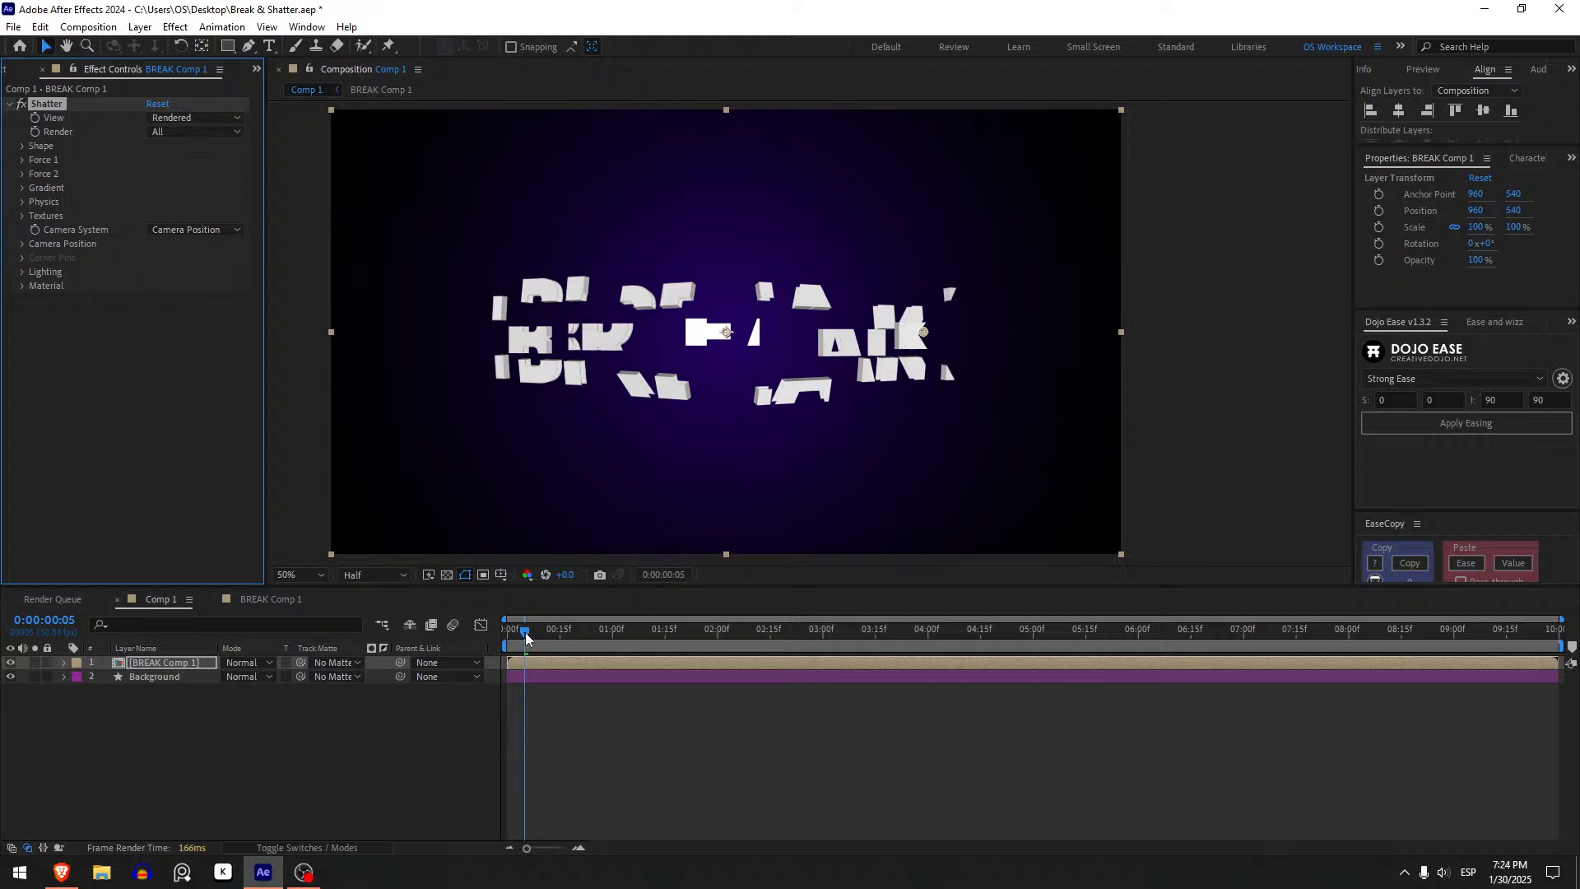
pyautogui.moveTo(525, 632); pyautogui.dragTo(515, 632)
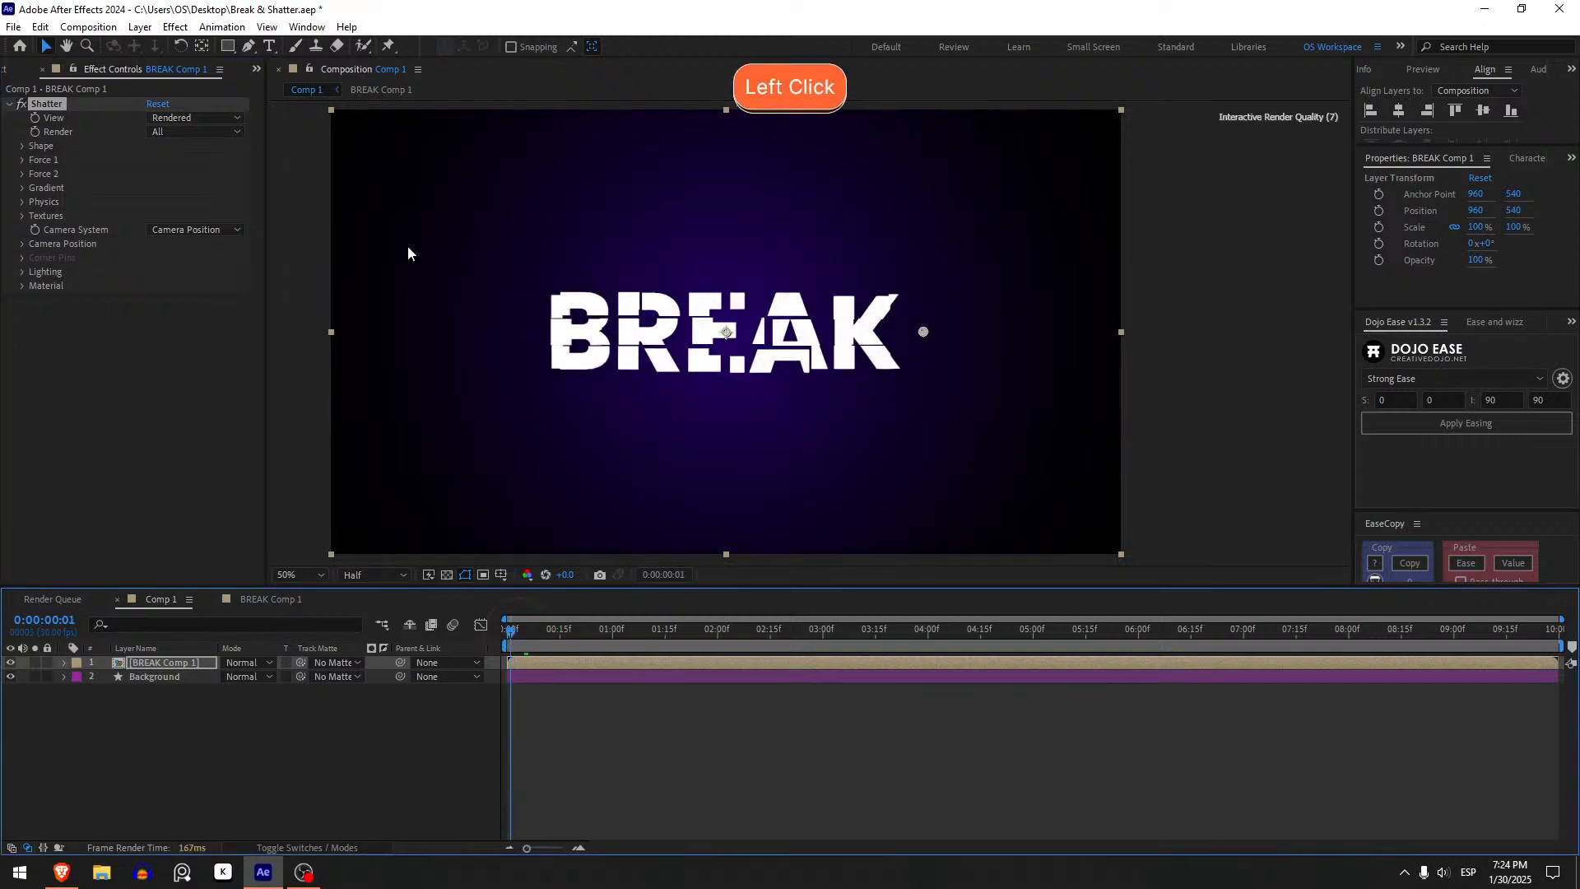
pyautogui.click(195, 130)
pyautogui.click(126, 128)
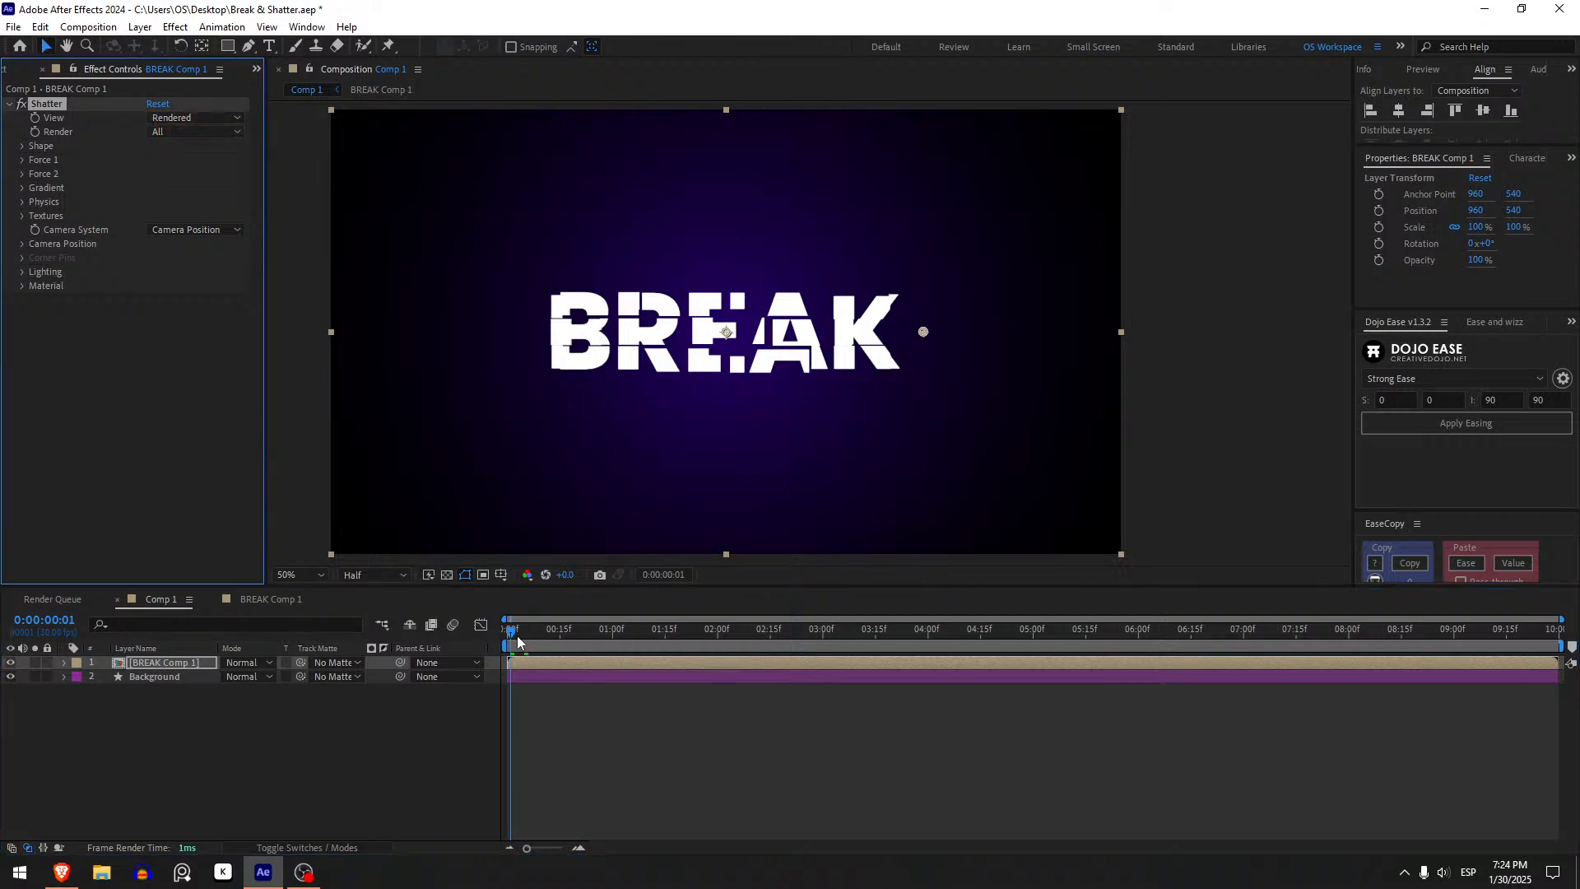
pyautogui.moveTo(515, 632)
pyautogui.mouseDown()
pyautogui.moveTo(548, 632)
pyautogui.moveTo(521, 631)
pyautogui.mouseUp()
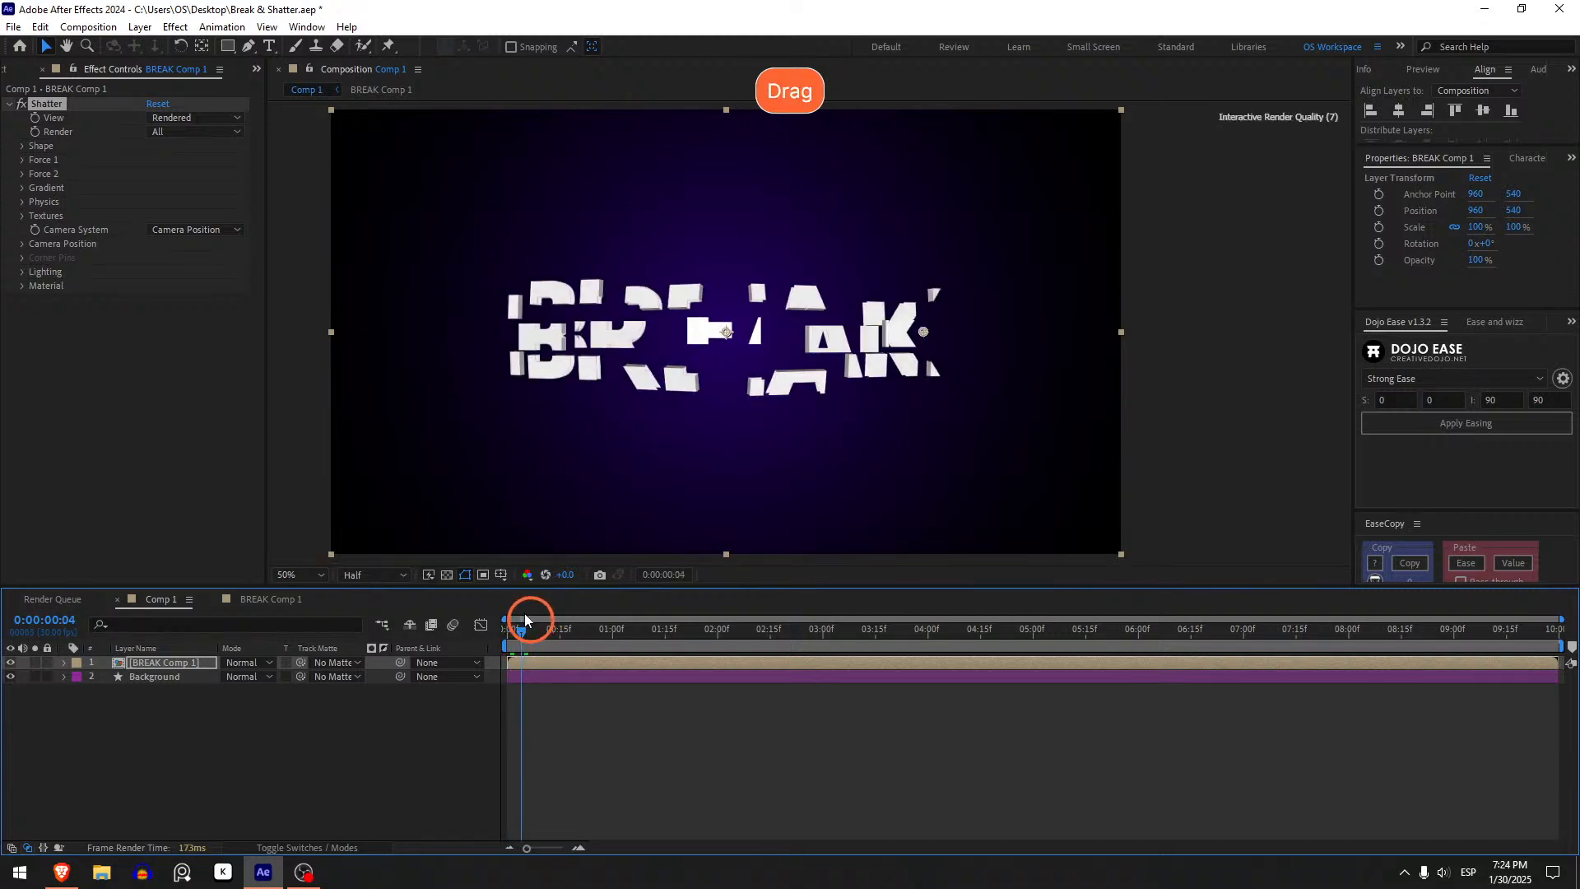
# - Set the Shatter Shape pattern to Glass
pyautogui.click(25, 146)
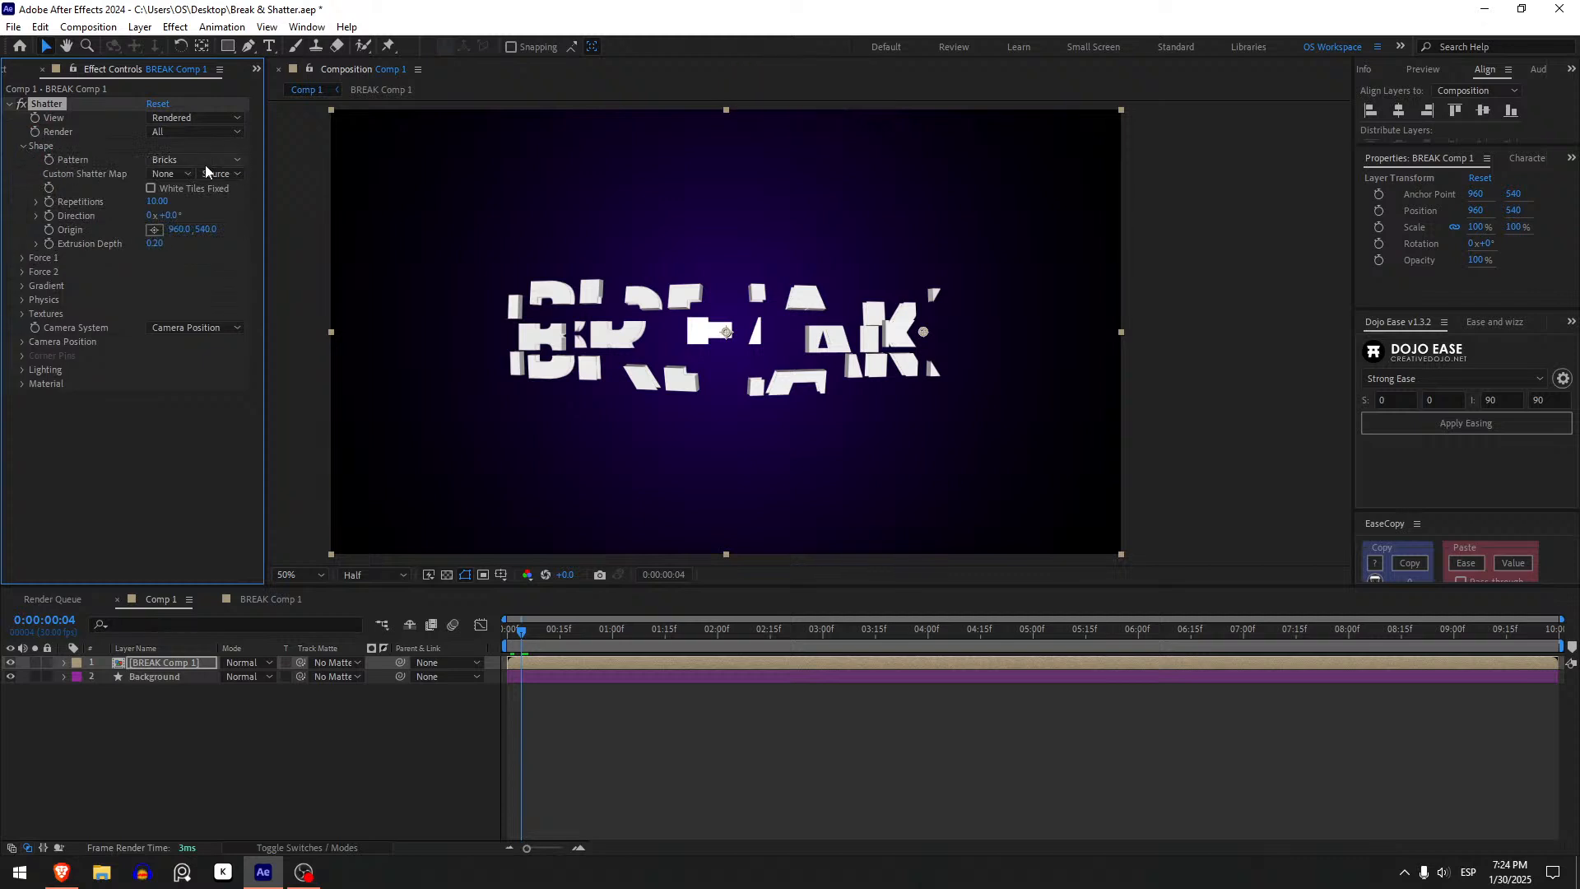
pyautogui.click(183, 161)
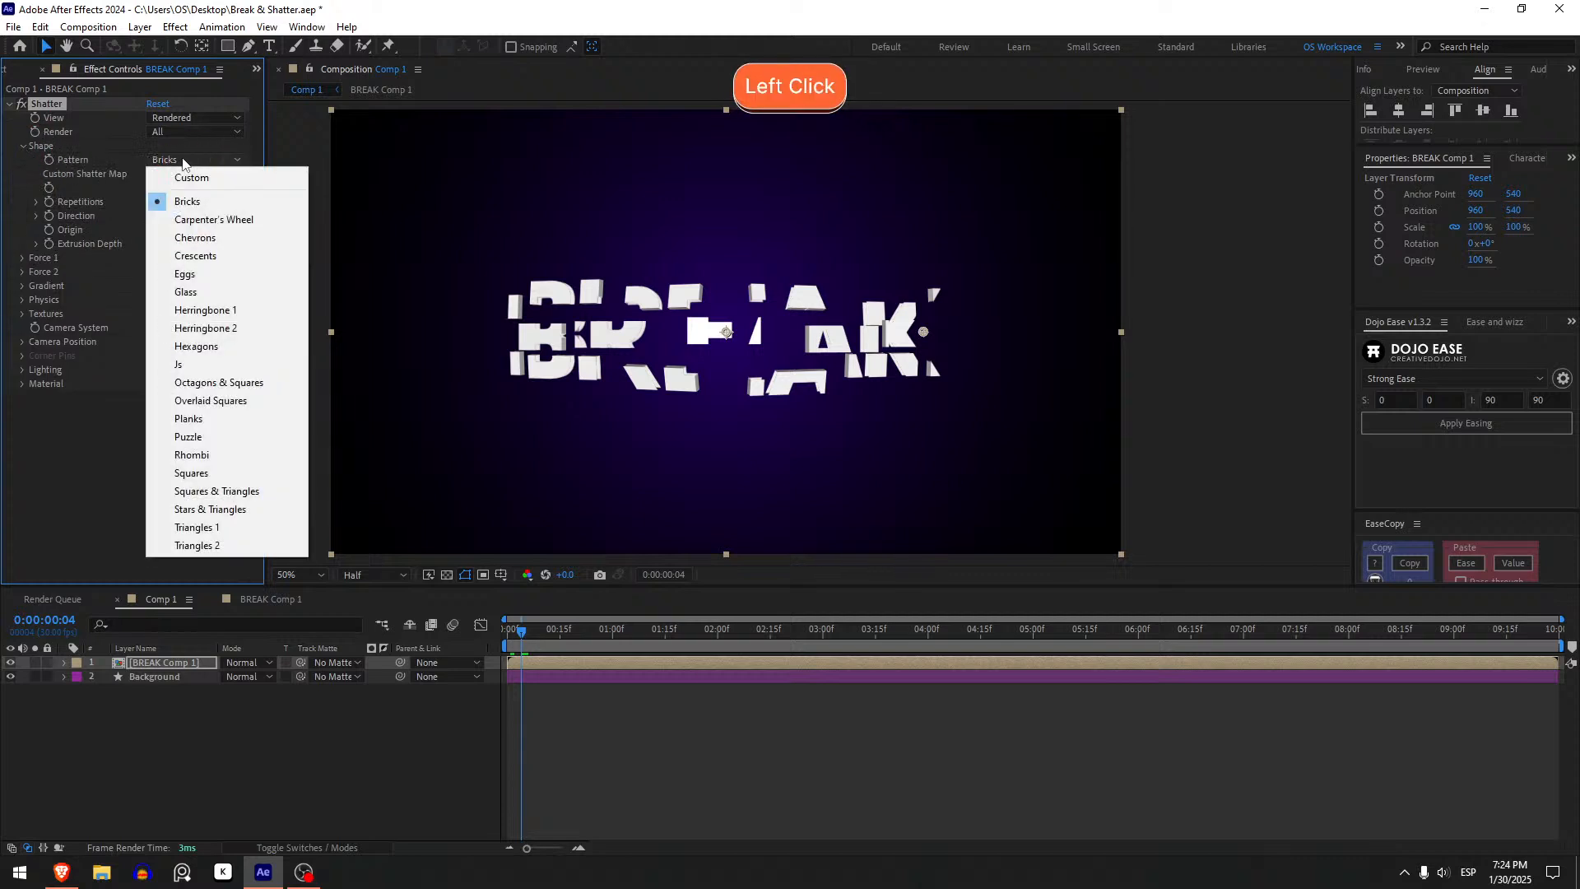
pyautogui.click(206, 292)
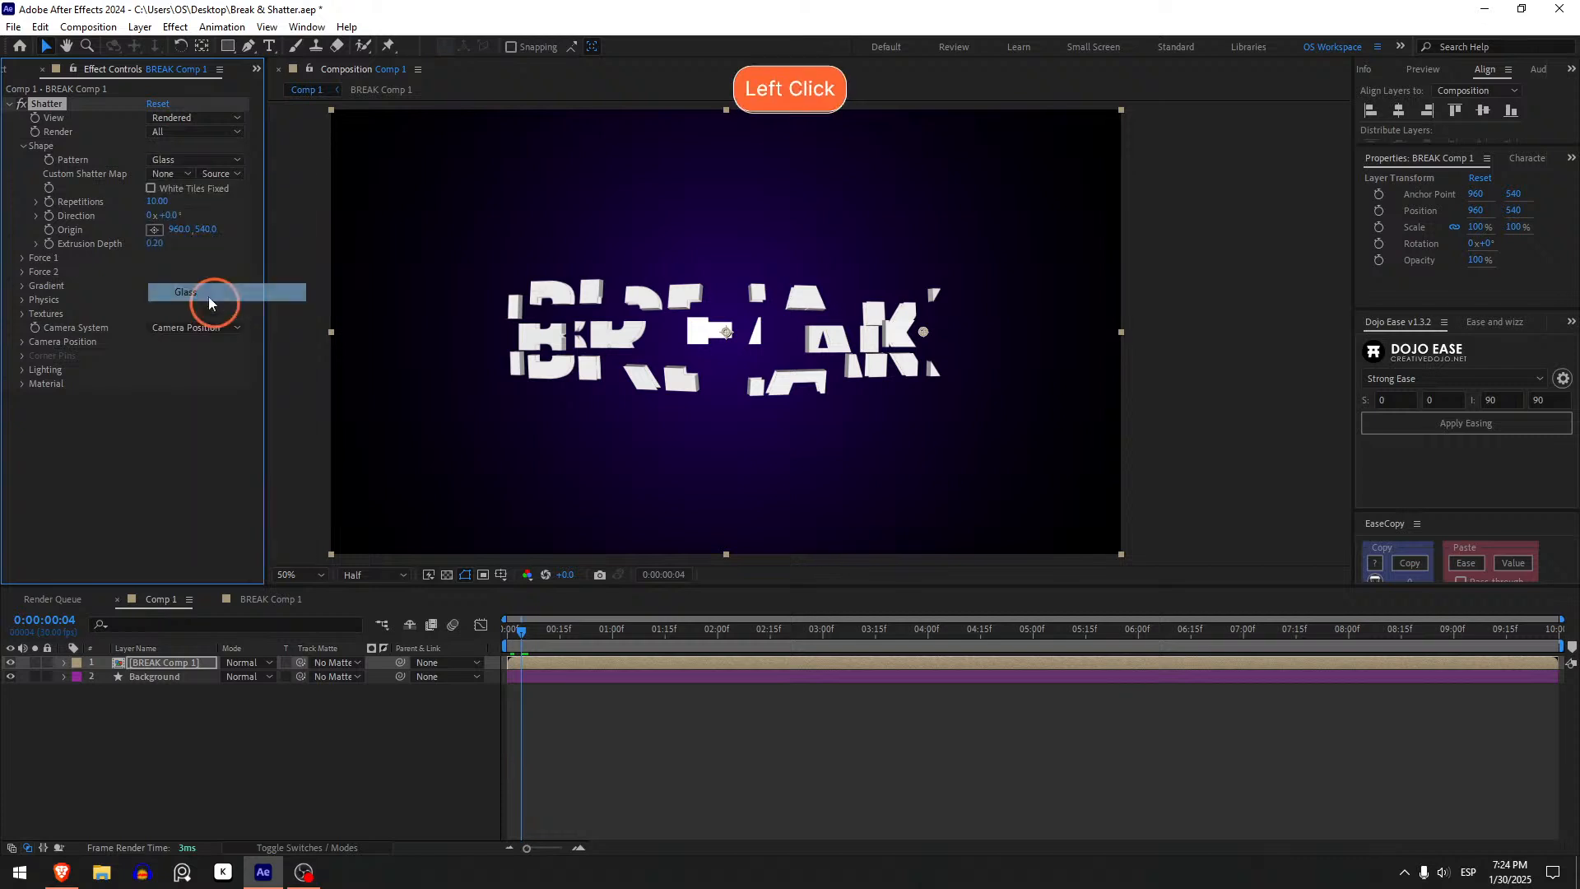
# - Play back and scrub the timeline to preview the shattering text, returning to the start
pyautogui.click(550, 744)
pyautogui.click(507, 635)
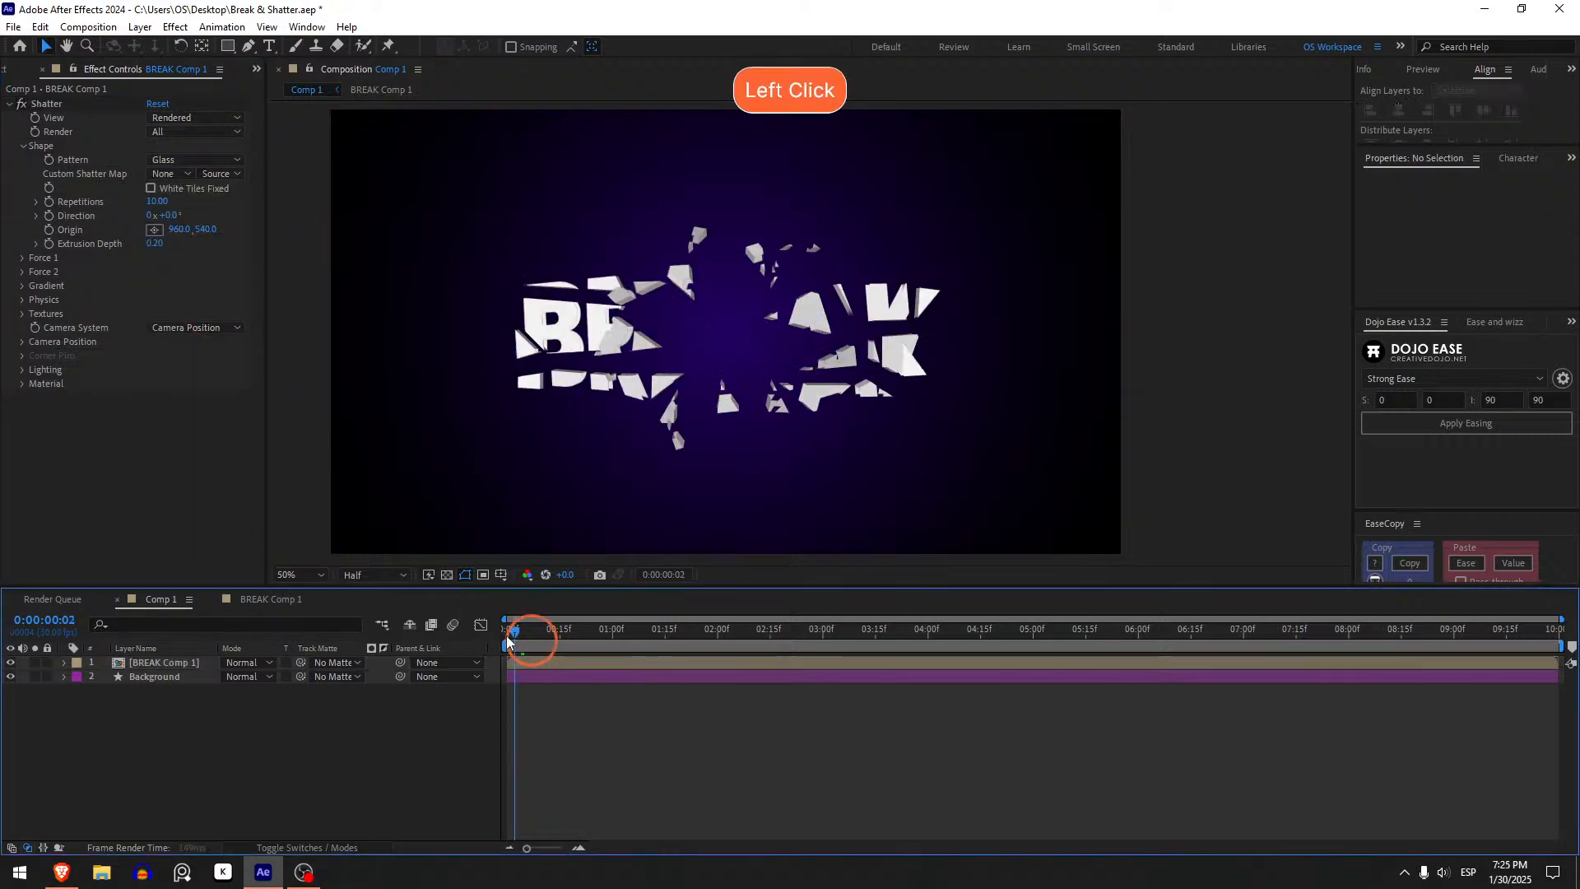
pyautogui.press('space')
pyautogui.moveTo(507, 635)
pyautogui.mouseDown()
pyautogui.moveTo(566, 625)
pyautogui.moveTo(482, 624)
pyautogui.moveTo(545, 614)
pyautogui.moveTo(495, 616)
pyautogui.moveTo(540, 614)
pyautogui.moveTo(511, 611)
pyautogui.mouseUp()
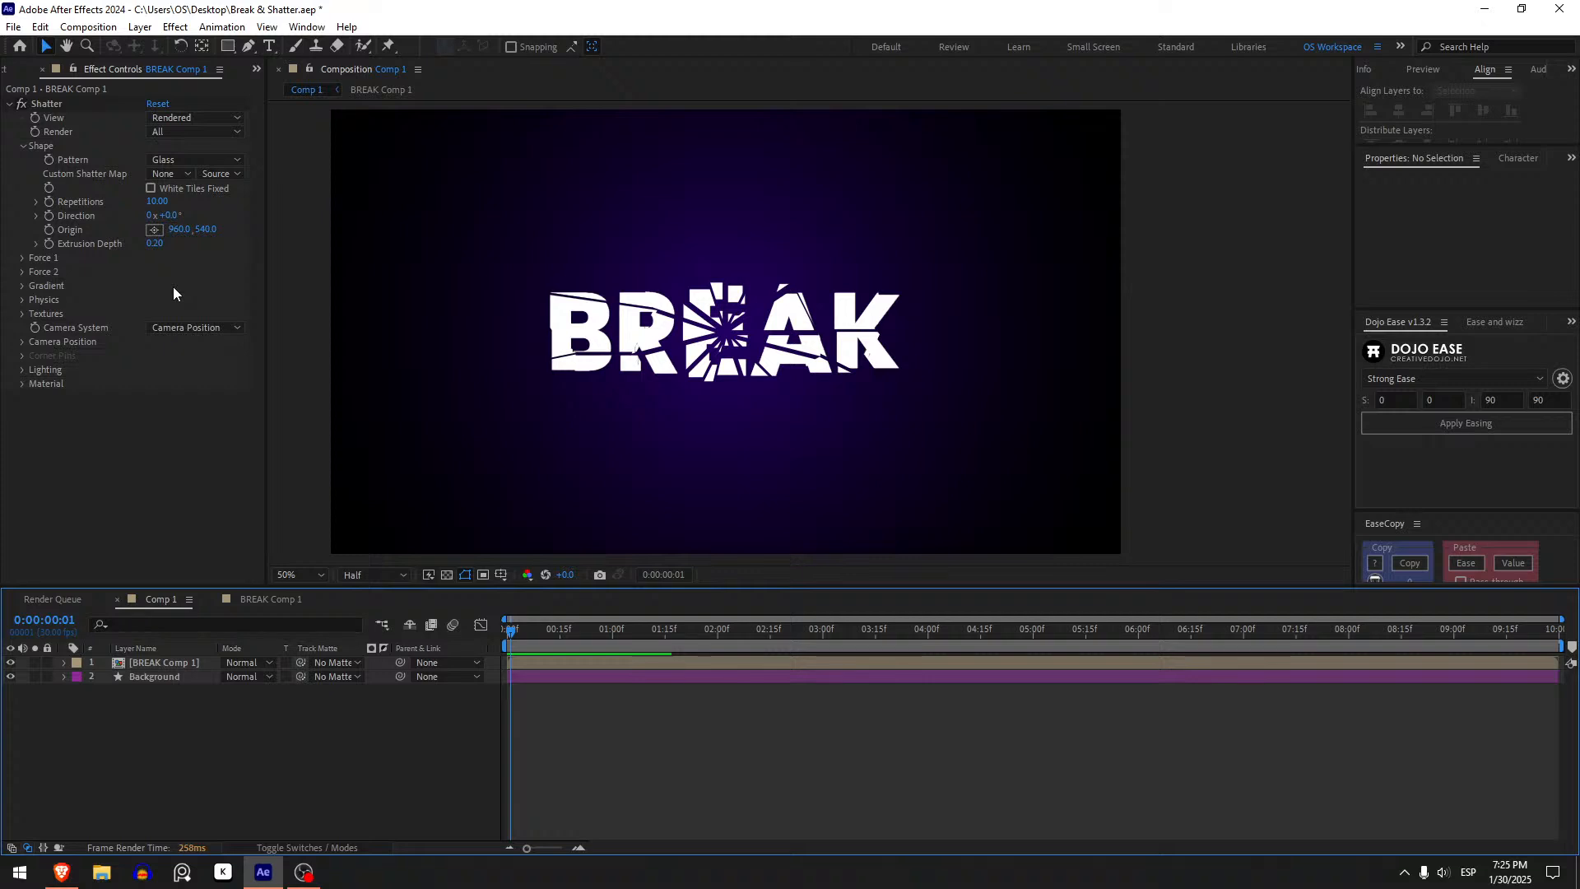
pyautogui.click(521, 633)
pyautogui.moveTo(533, 636); pyautogui.dragTo(498, 634)
pyautogui.click(521, 631)
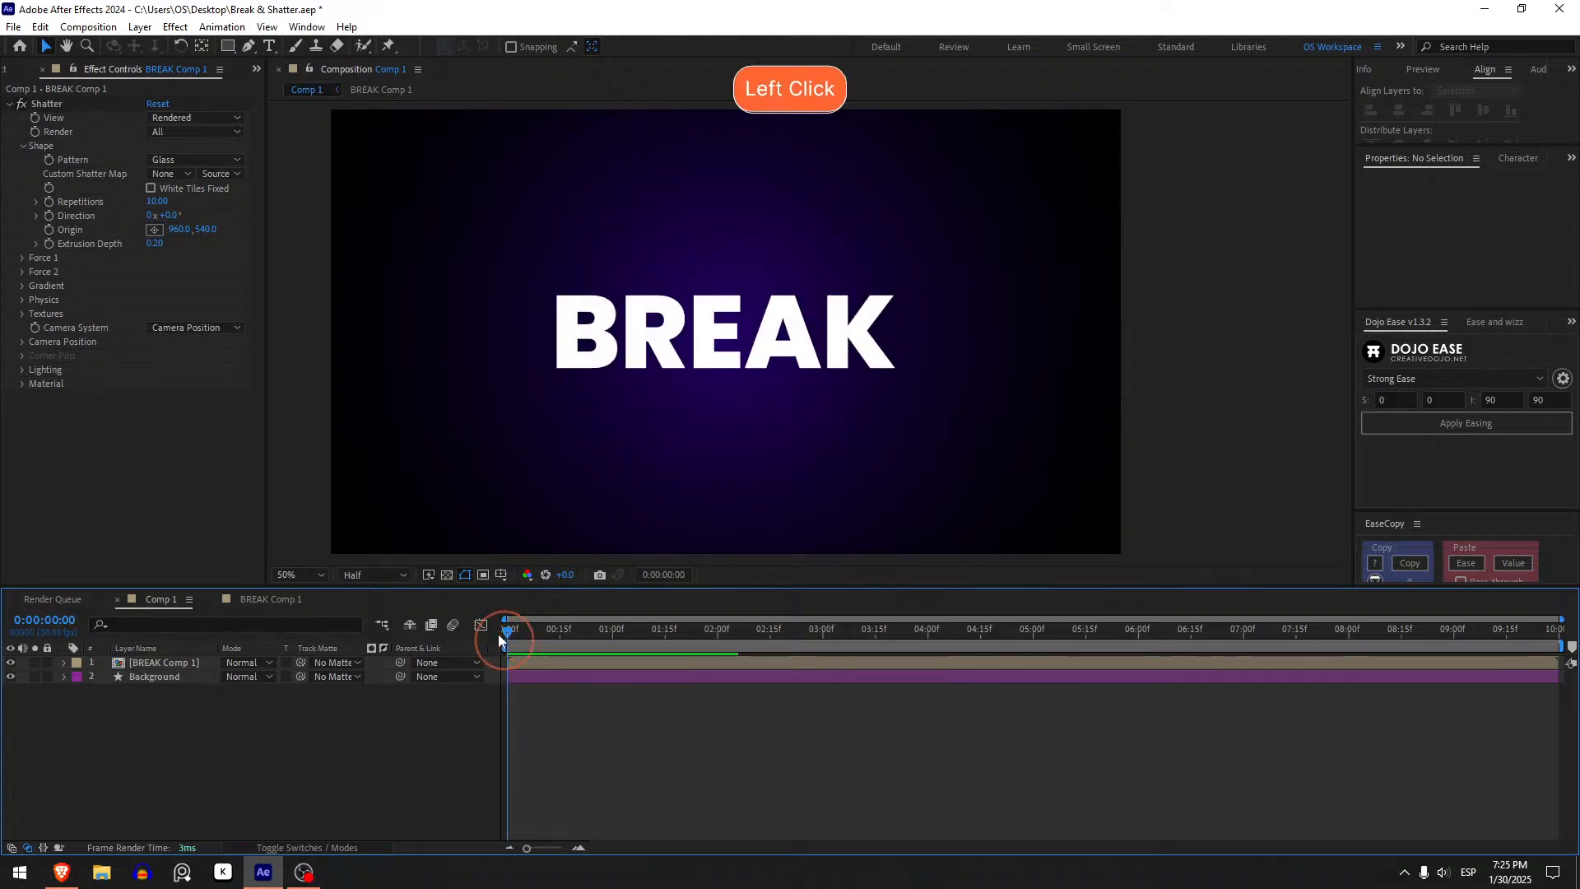
# - Create a new composition-sized solid layer with color FF4545
pyautogui.click(528, 682)
pyautogui.click(527, 667)
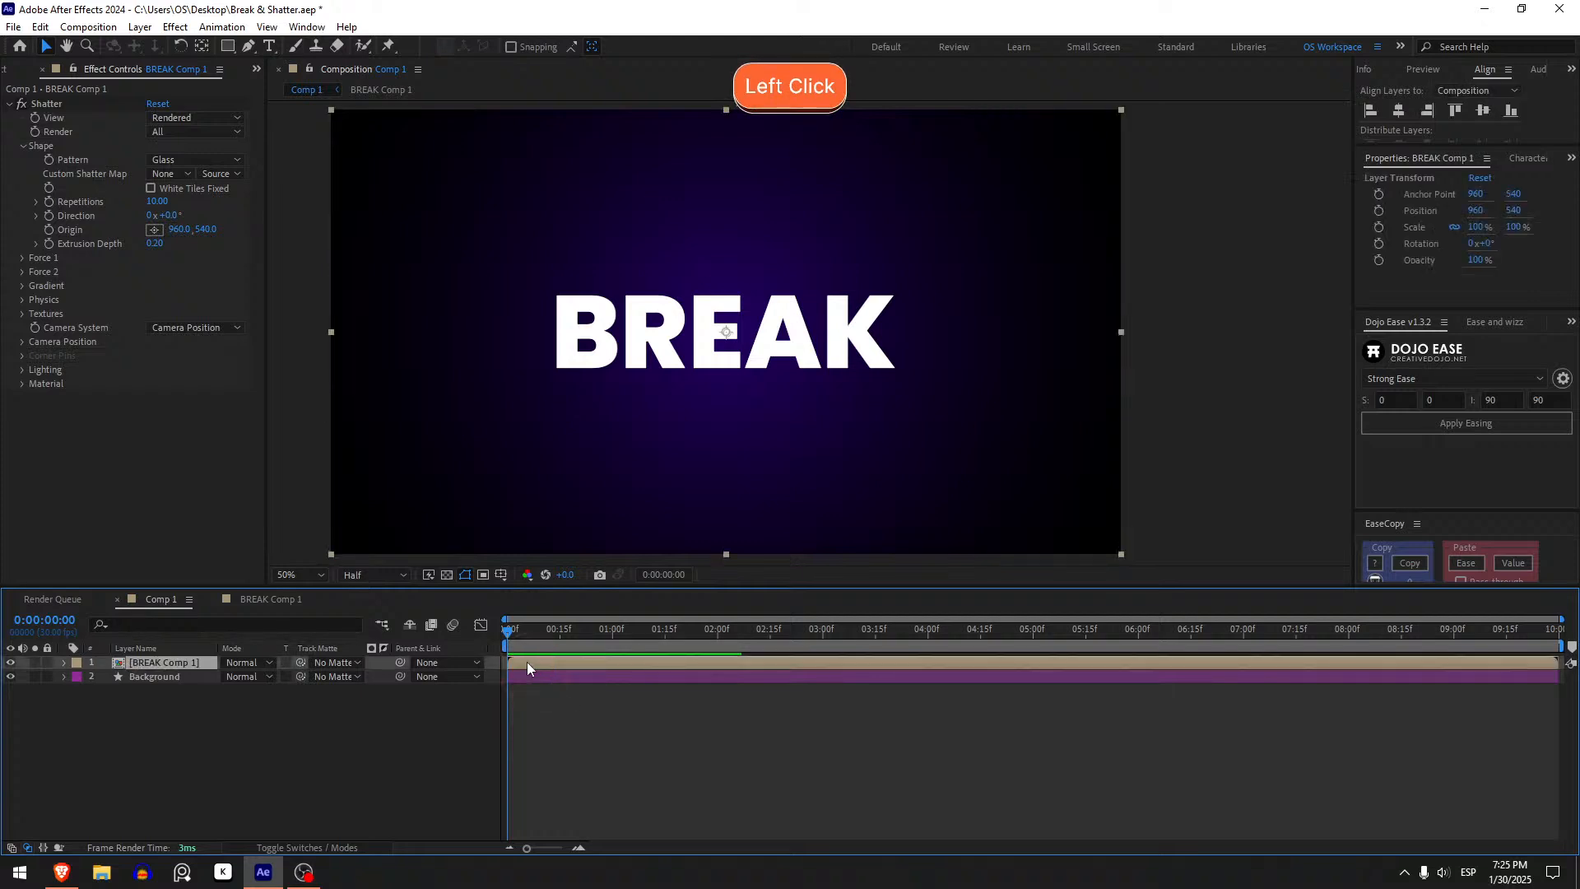
pyautogui.press('ctrl')
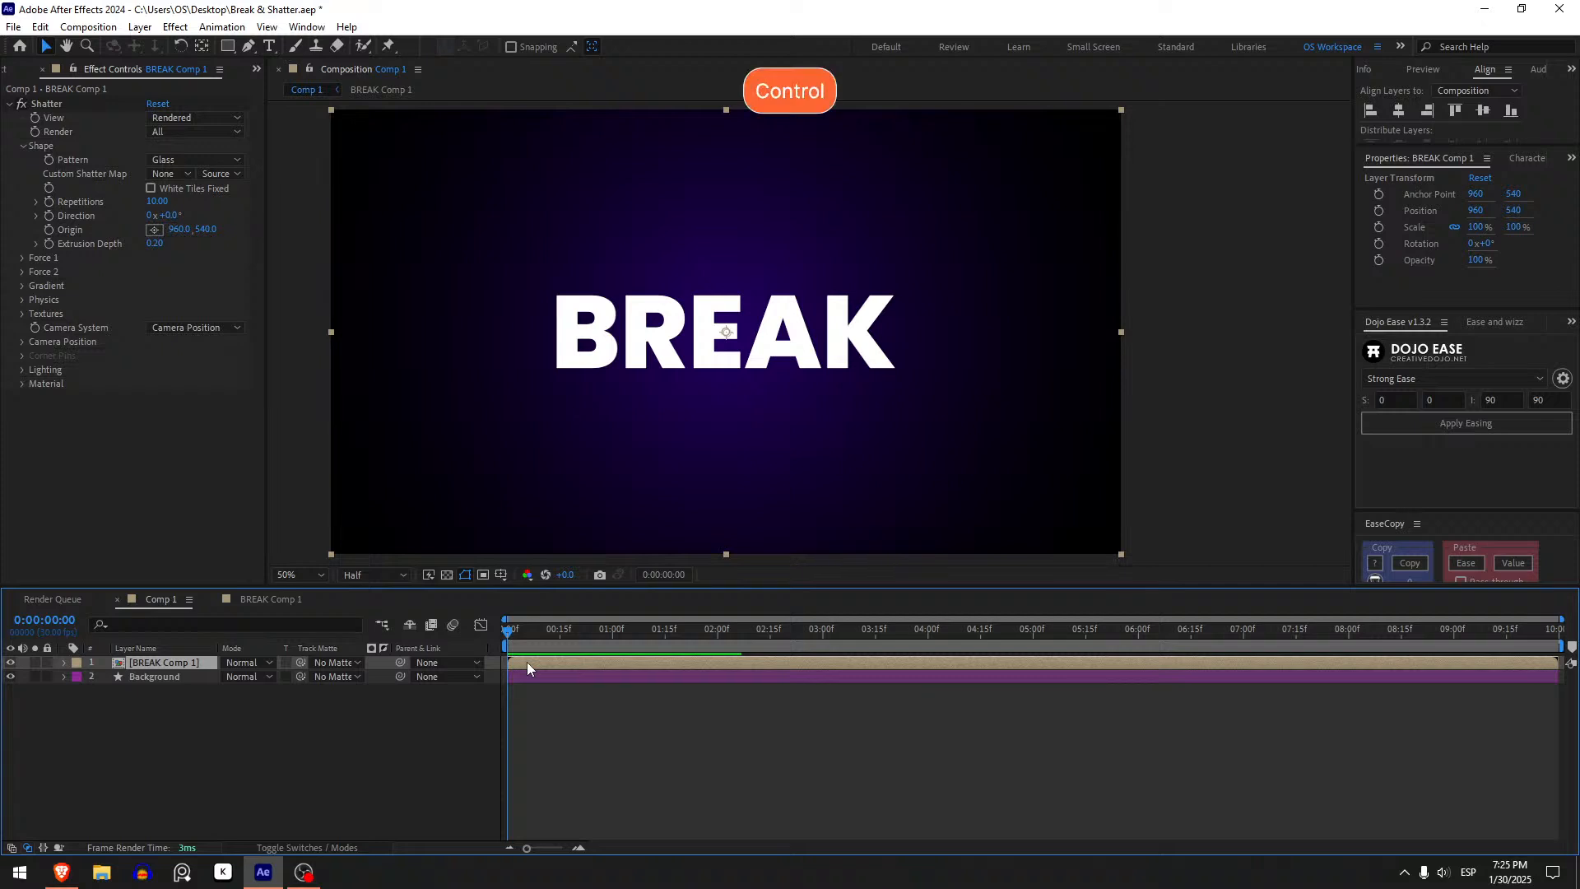
pyautogui.hotkey('ctrl', 'y')
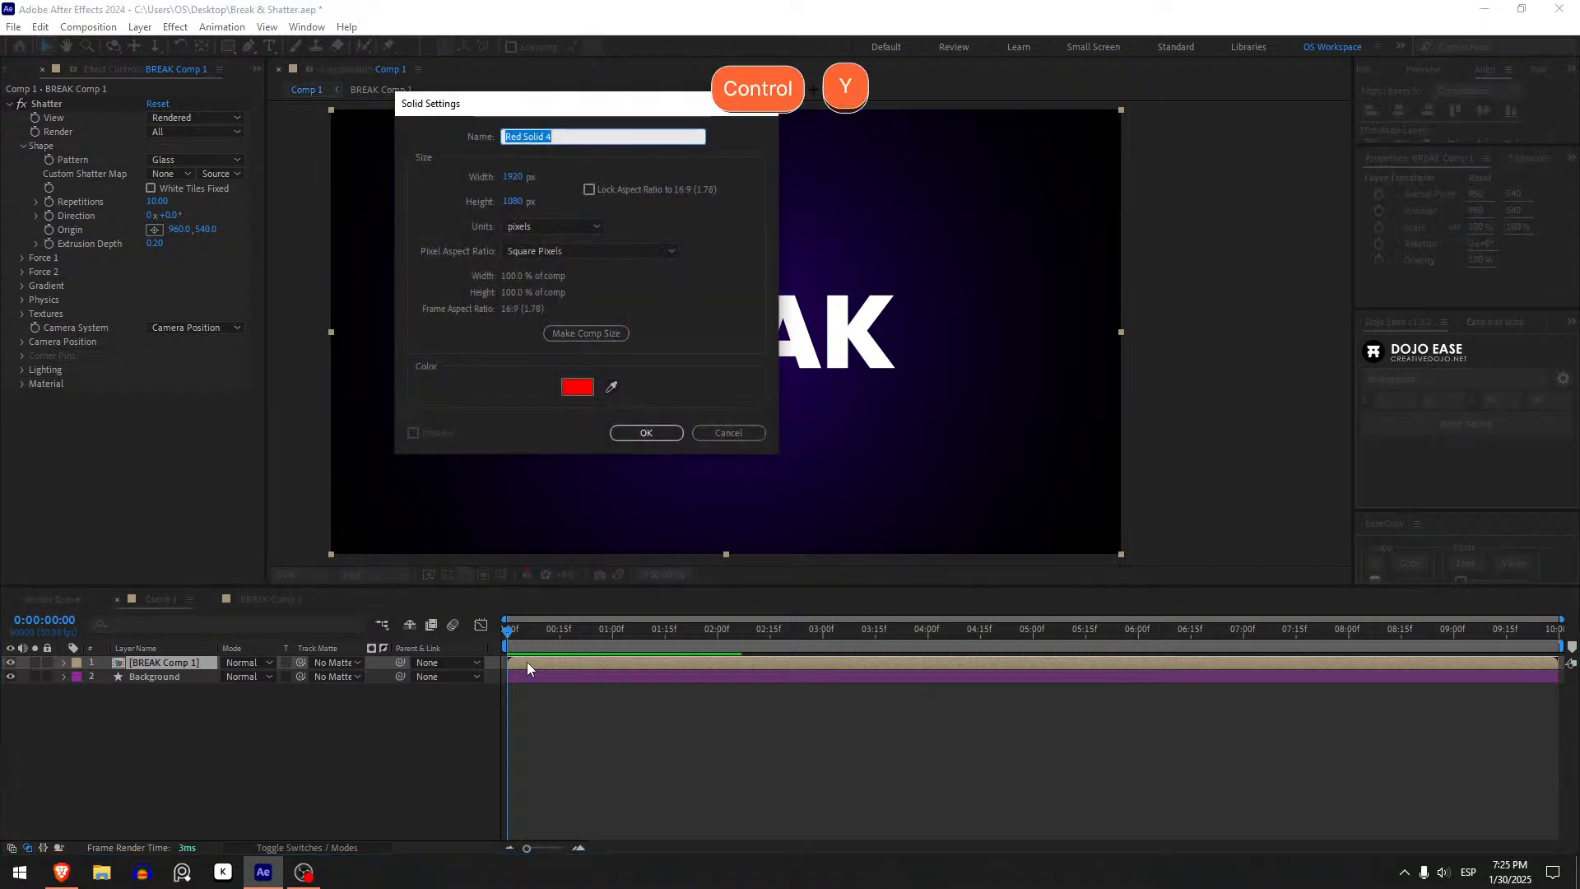
pyautogui.click(578, 387)
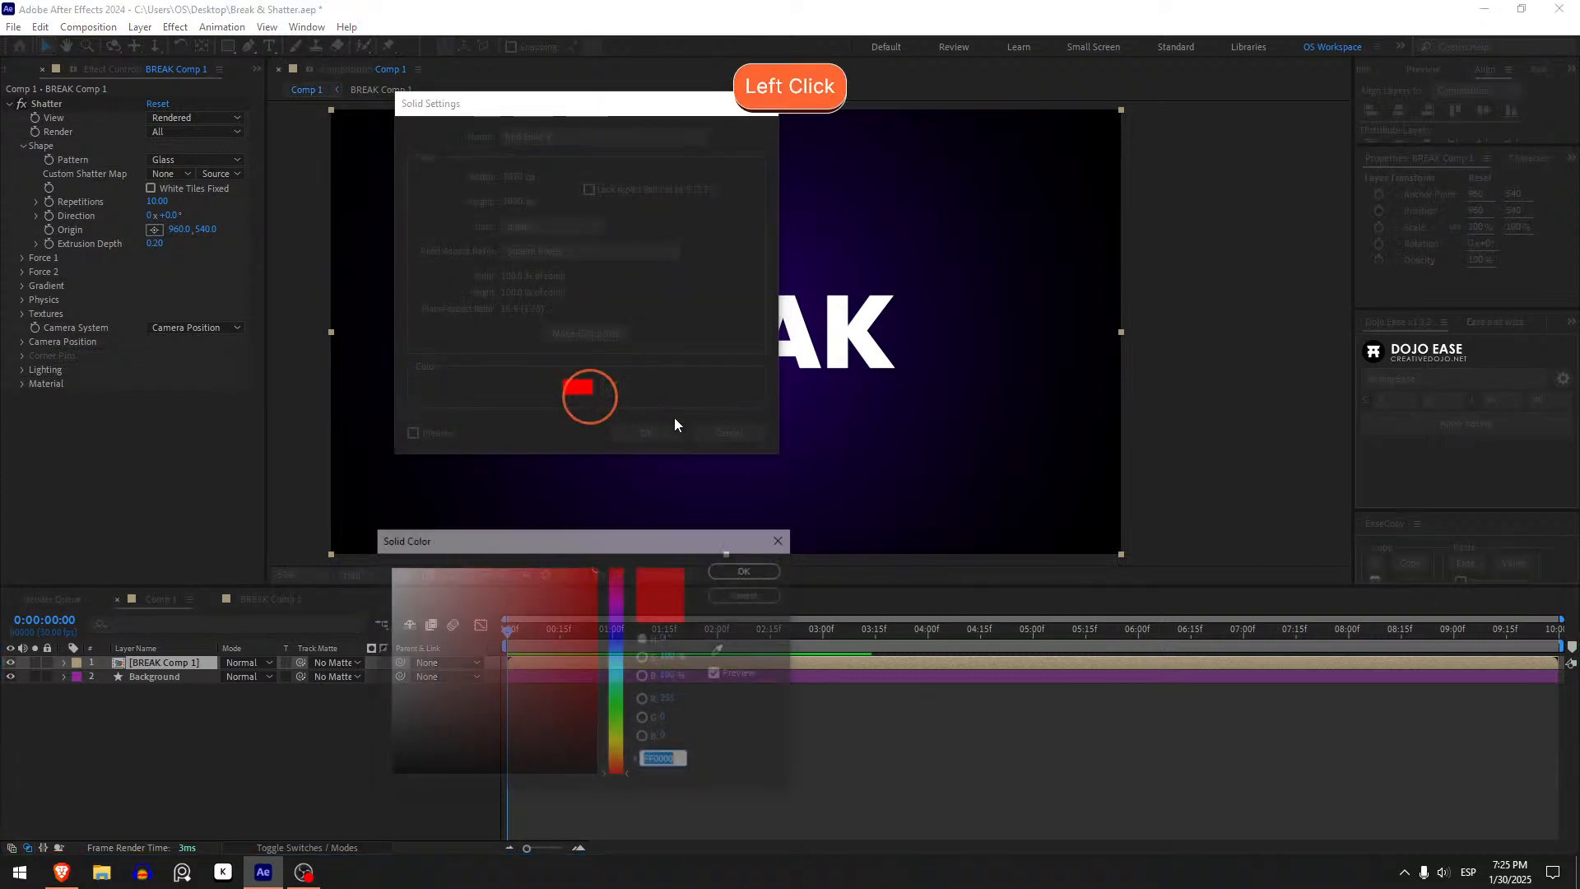
pyautogui.moveTo(483, 755)
pyautogui.mouseDown()
pyautogui.moveTo(536, 807)
pyautogui.moveTo(480, 792)
pyautogui.moveTo(554, 708)
pyautogui.moveTo(540, 516)
pyautogui.mouseUp()
pyautogui.click(748, 570)
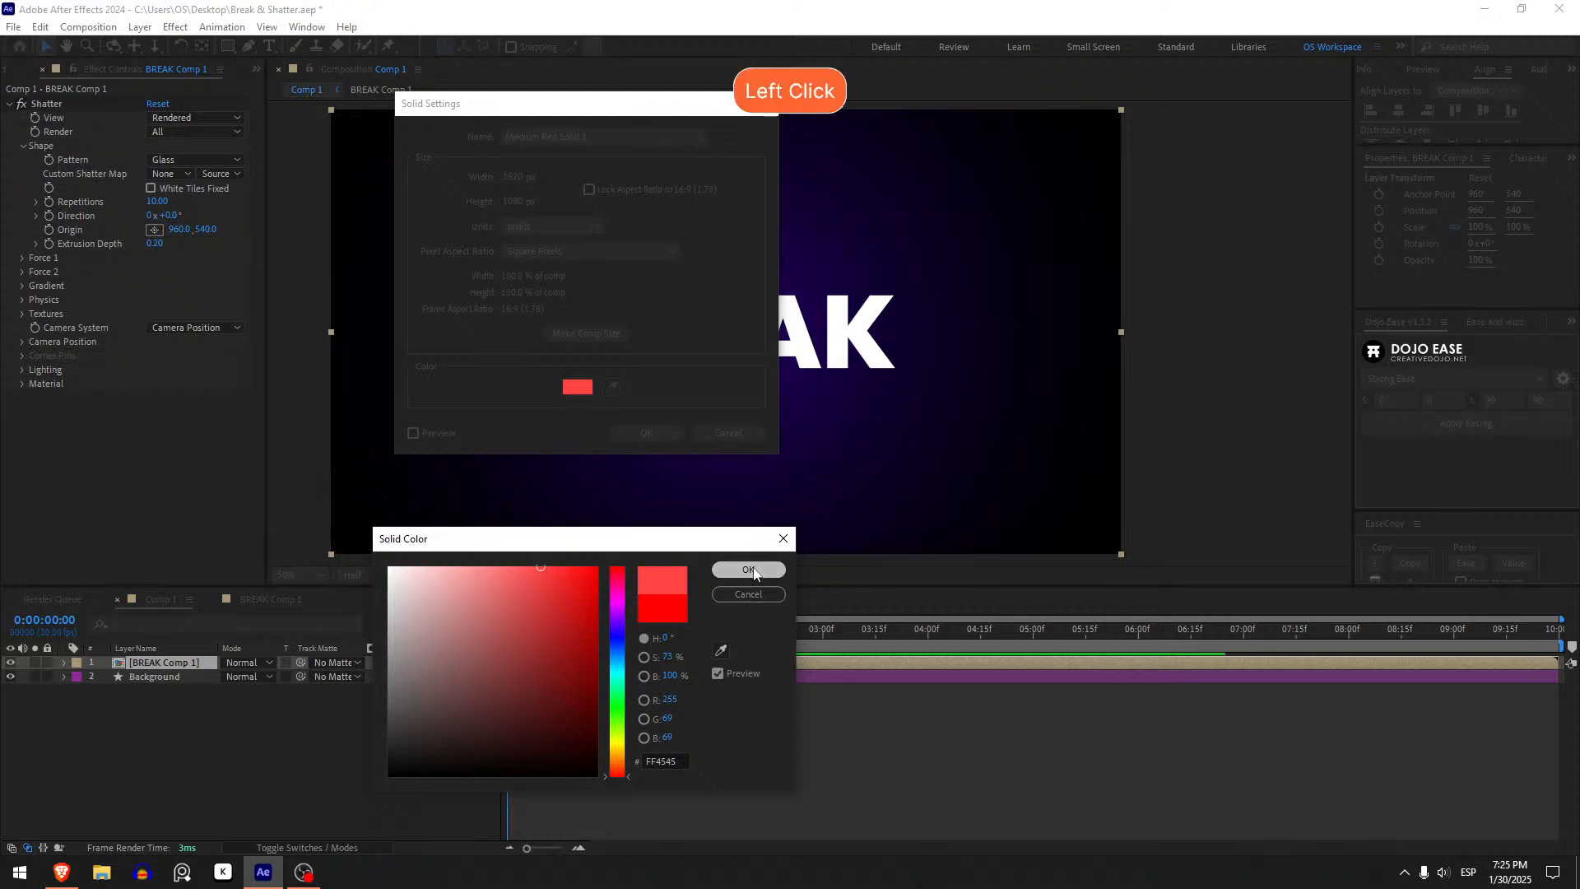
pyautogui.click(634, 434)
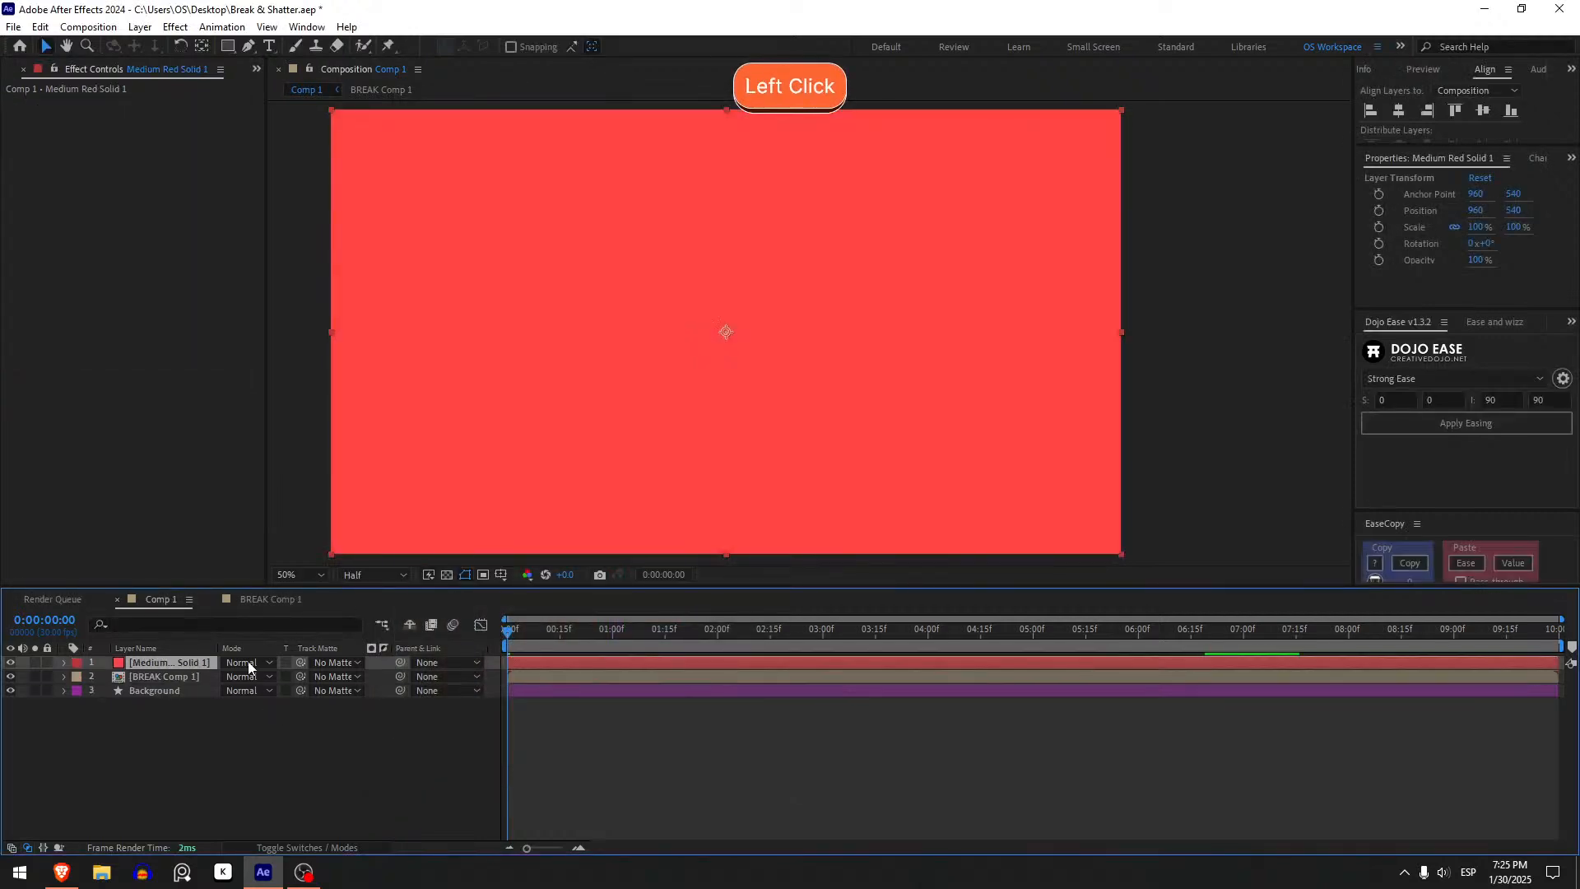
# - Hide the new red solid layer in Comp 1
pyautogui.doubleClick(186, 675)
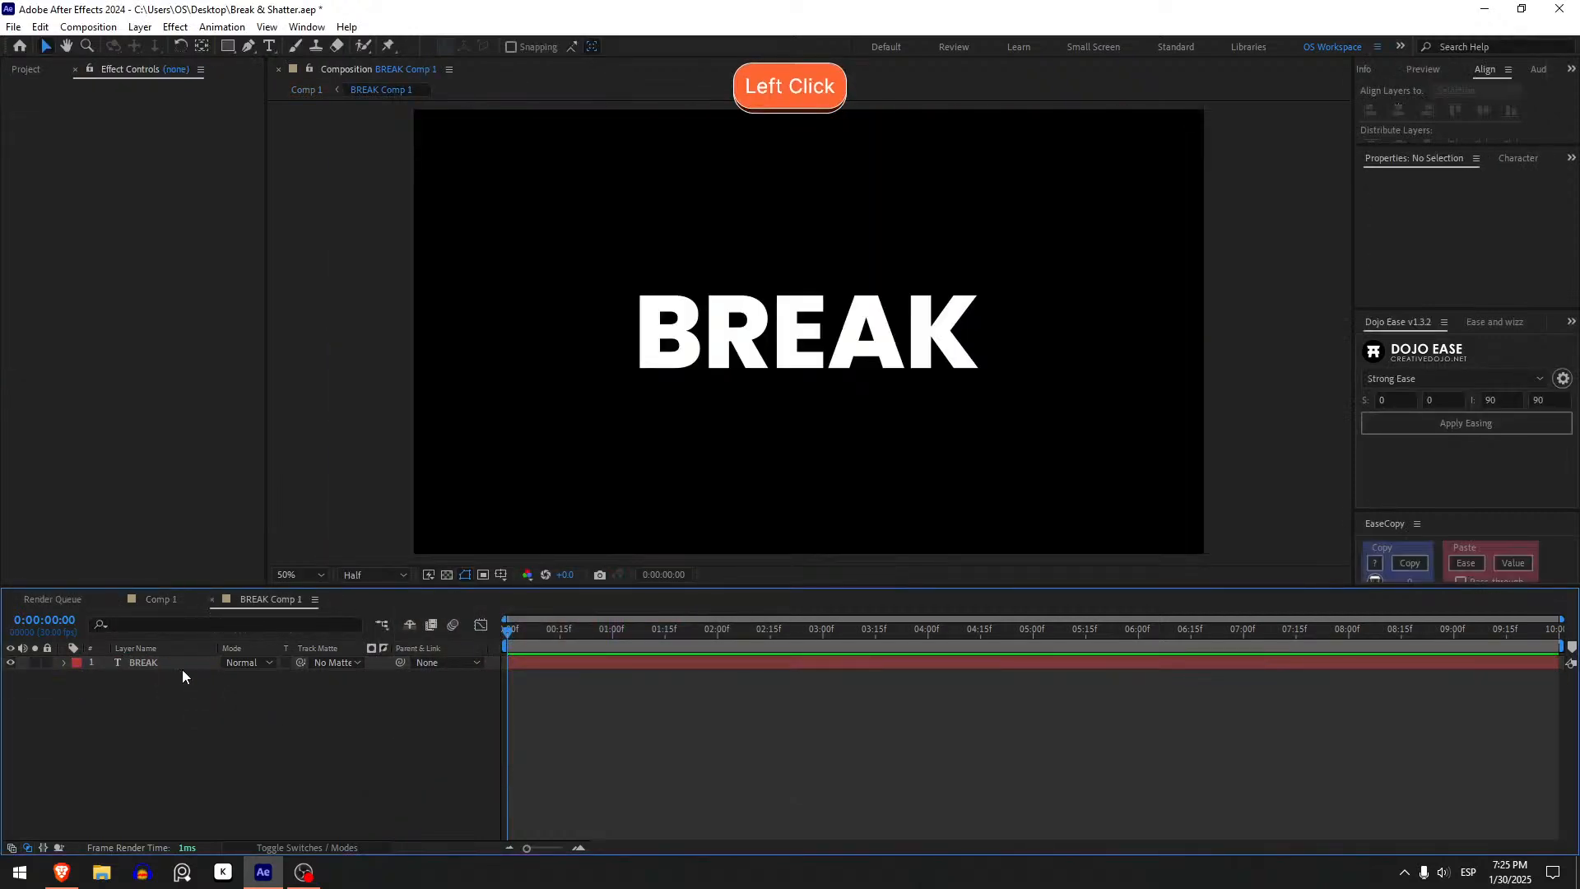
pyautogui.click(301, 94)
pyautogui.click(153, 663)
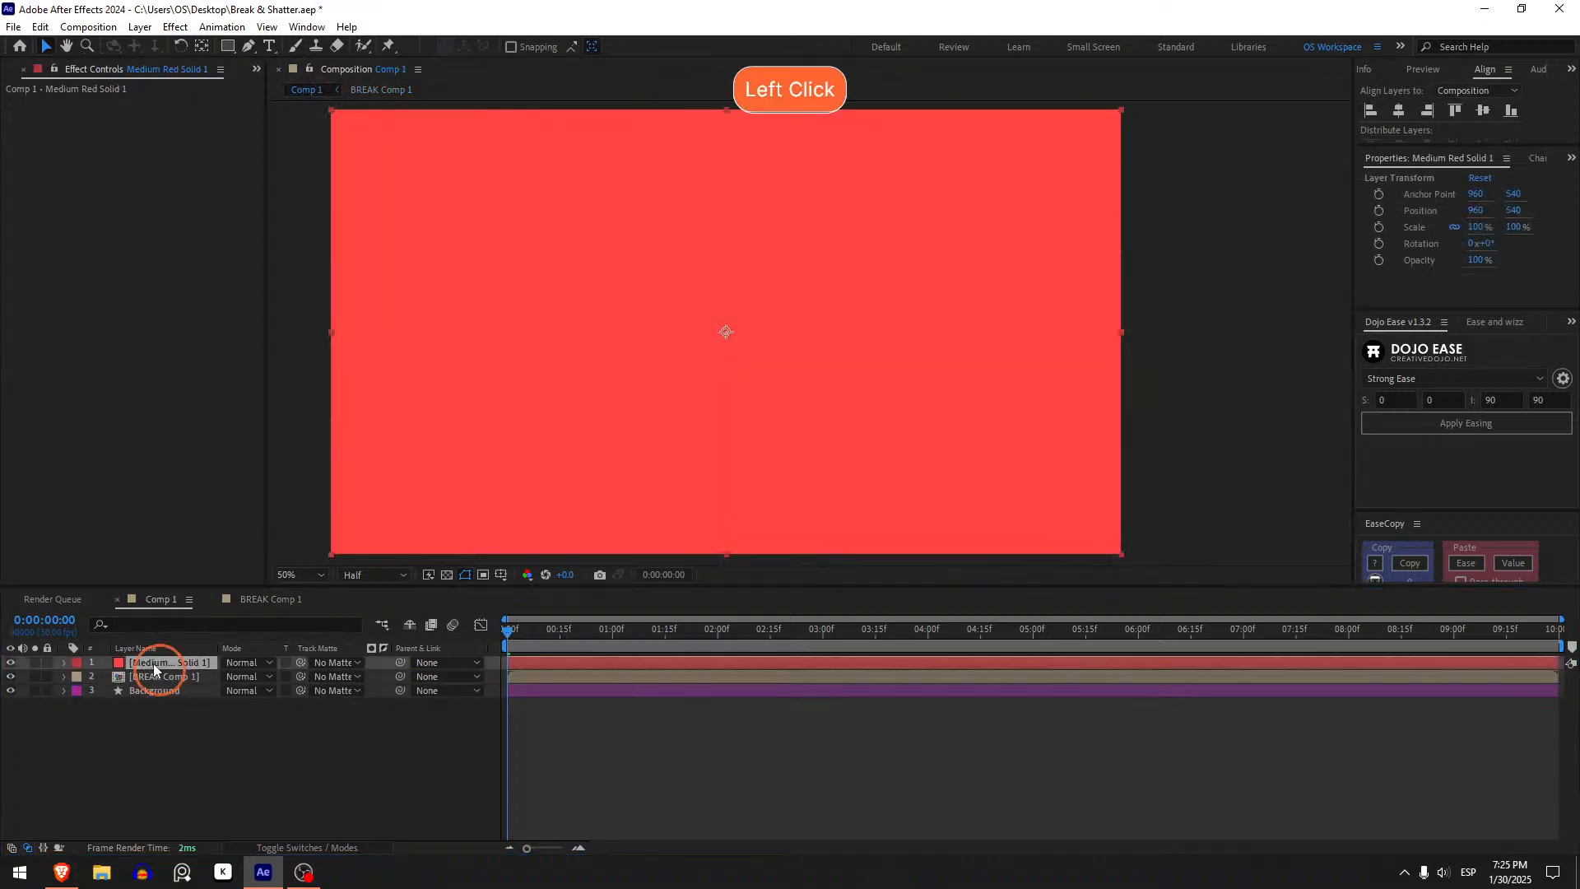
pyautogui.click(10, 663)
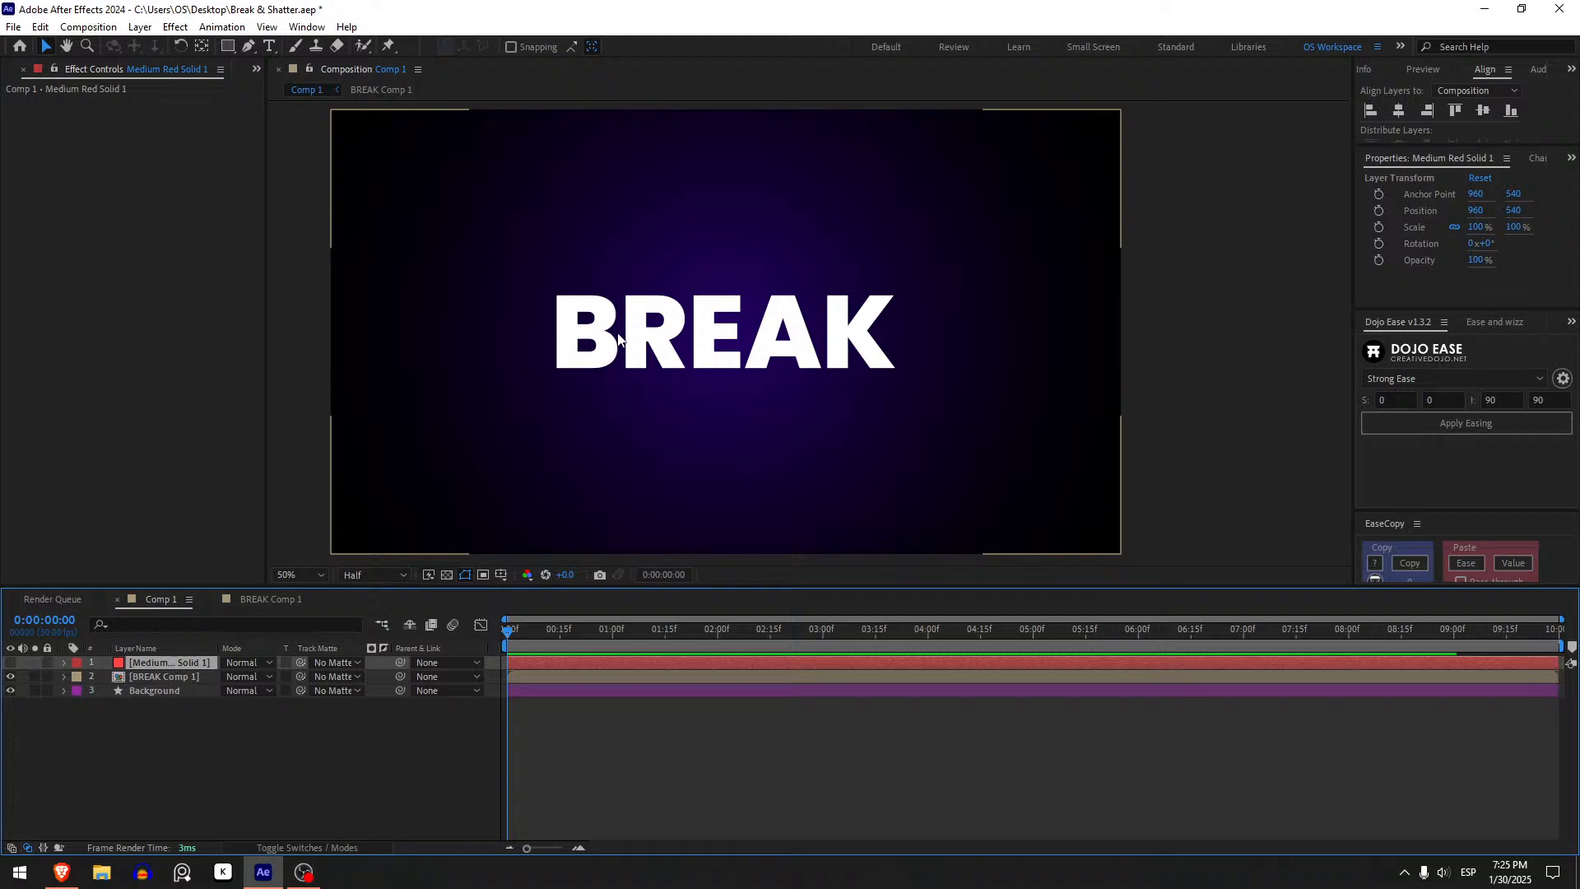
# - Draw a closed polygon mask with the Pen tool around the upper part of the letters A and K on the red solid
pyautogui.press('g')
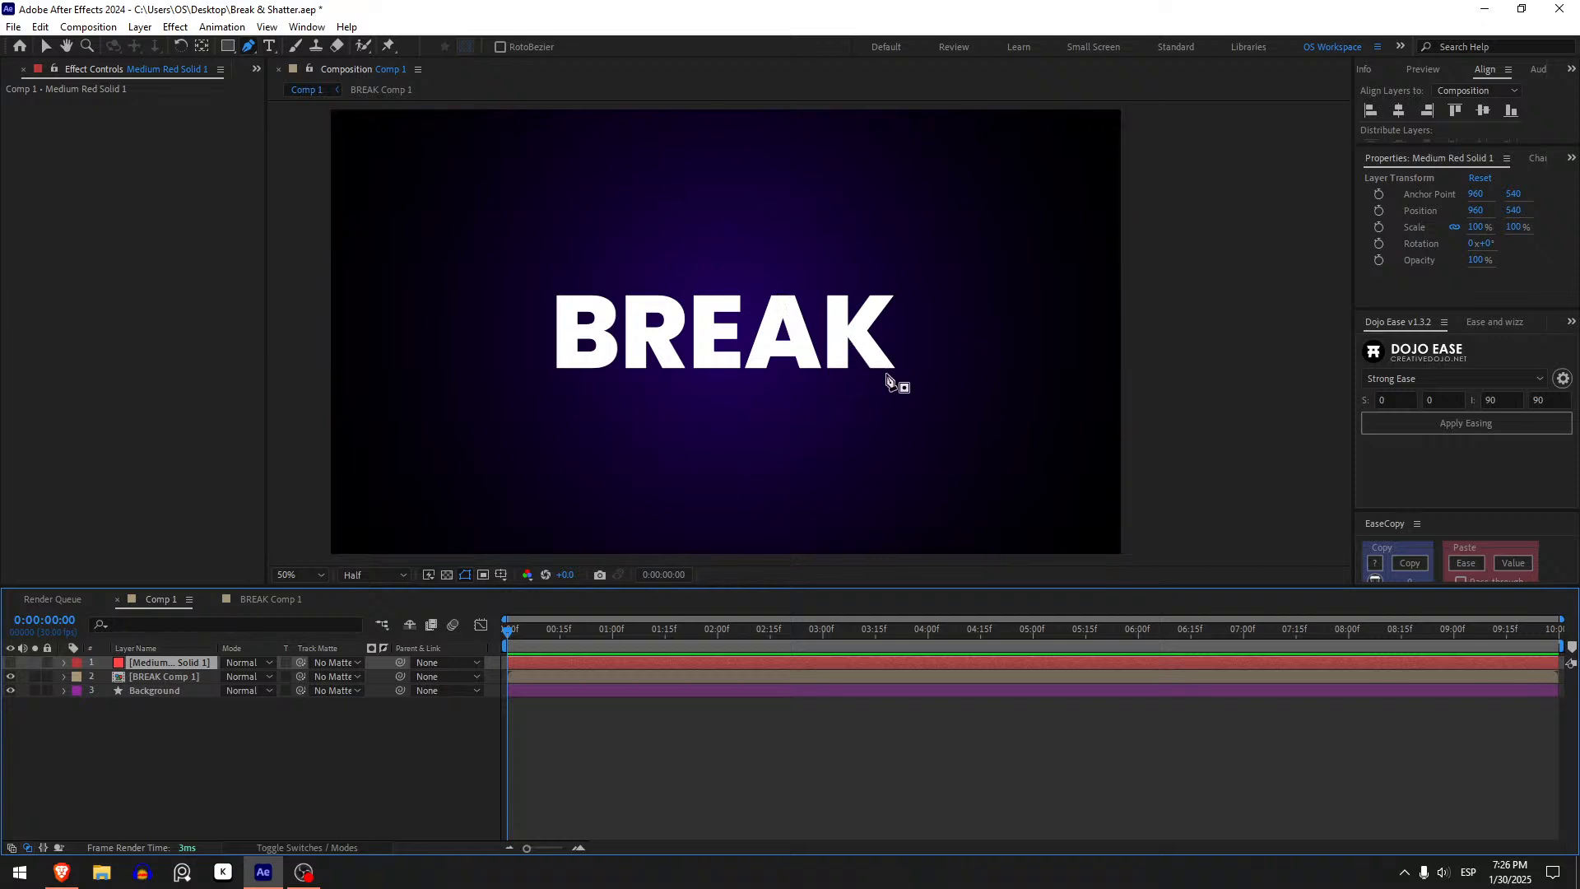
pyautogui.click(890, 349)
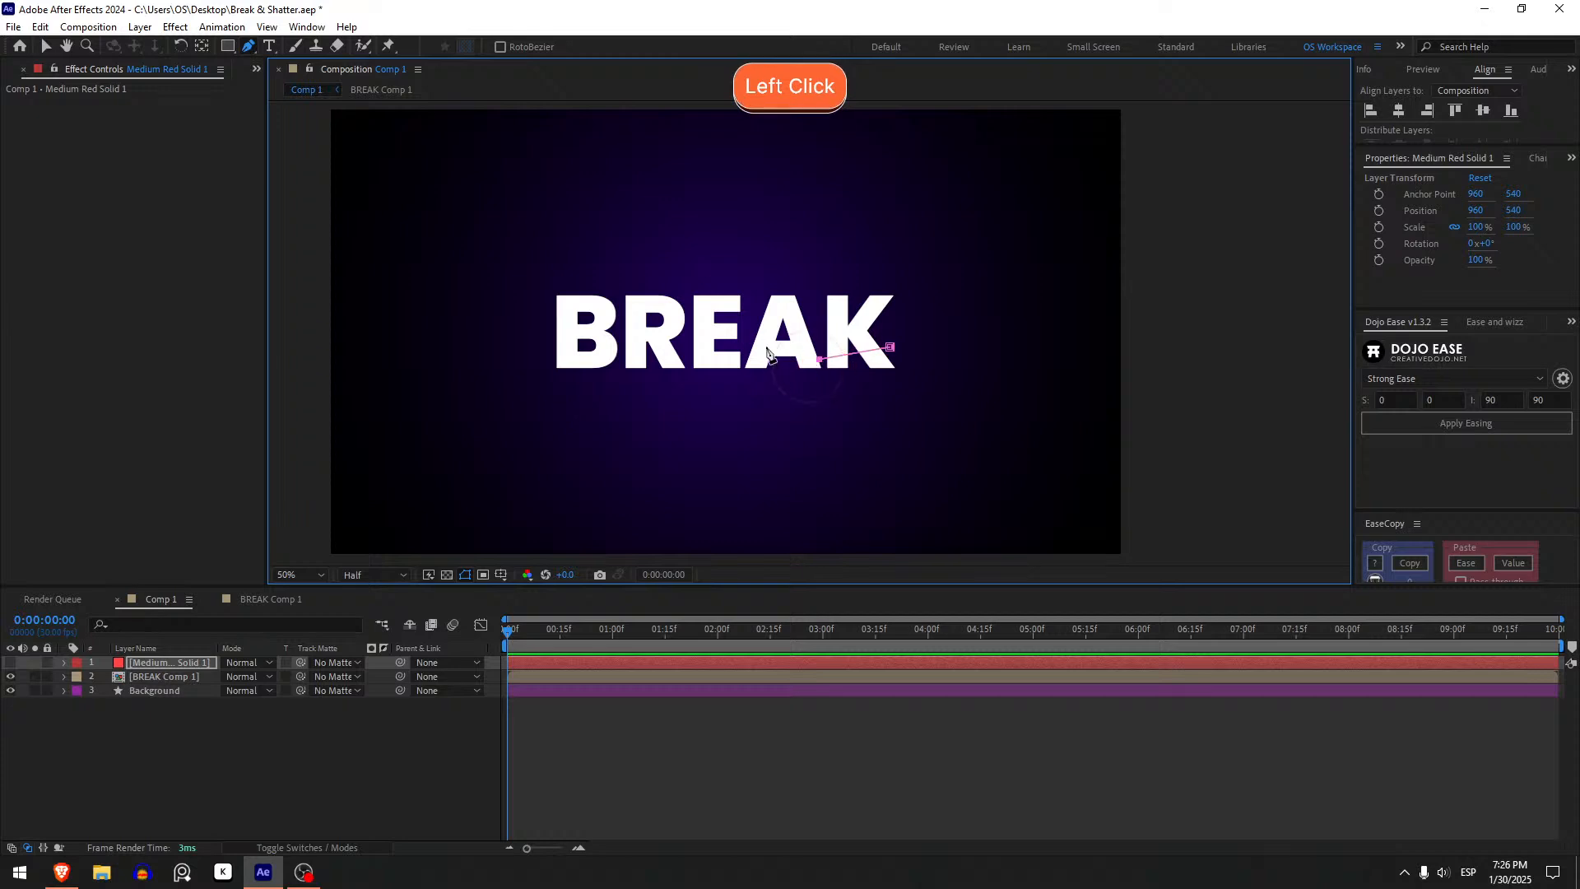
pyautogui.click(744, 329)
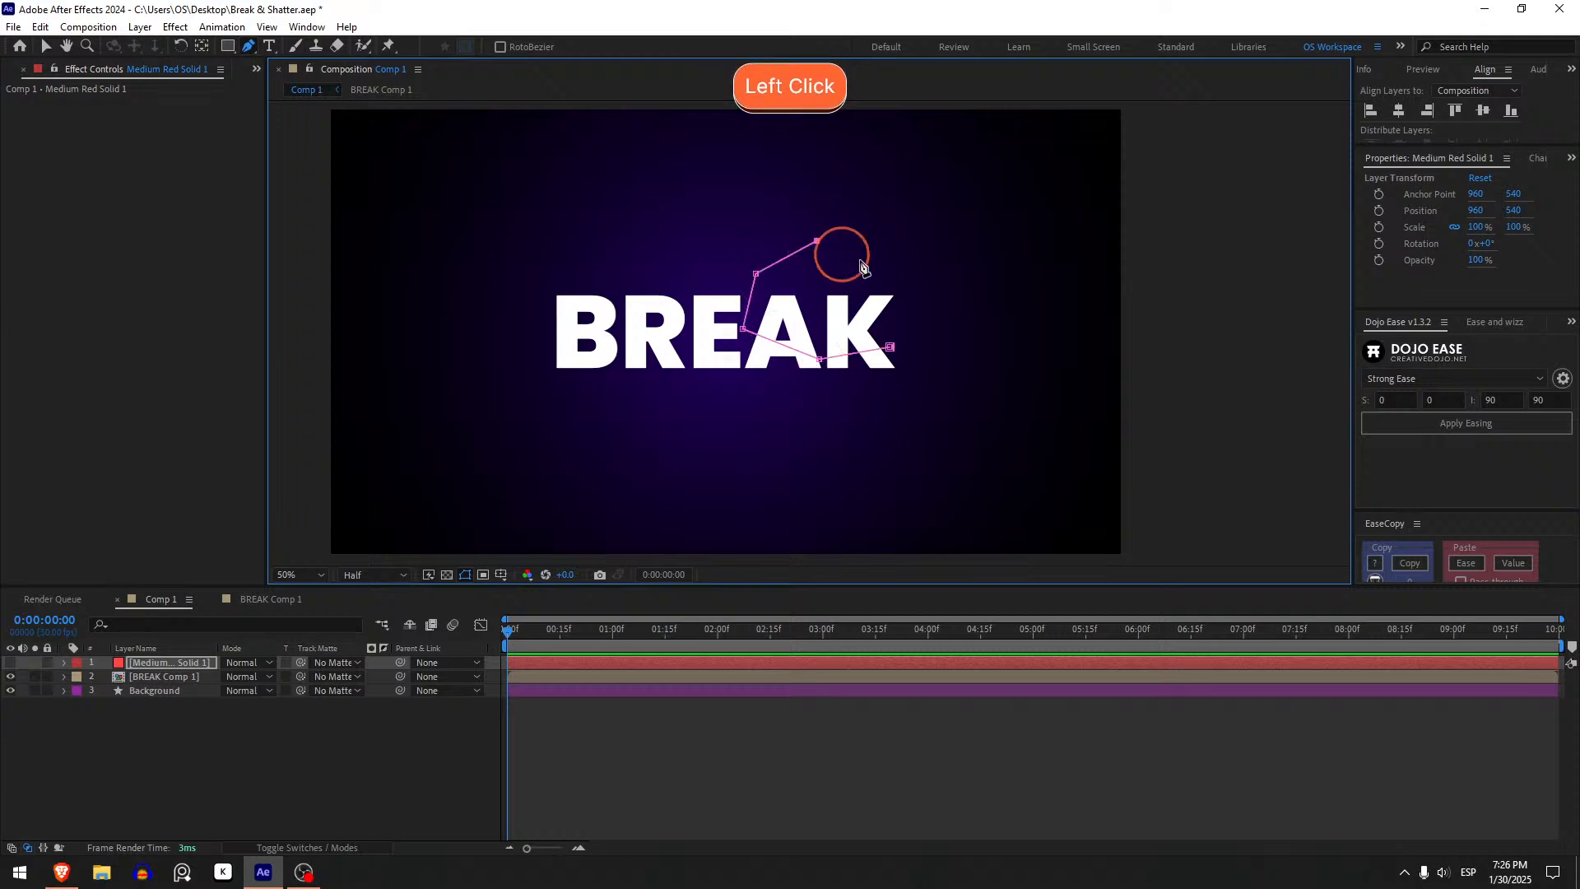
pyautogui.click(915, 264)
pyautogui.click(909, 326)
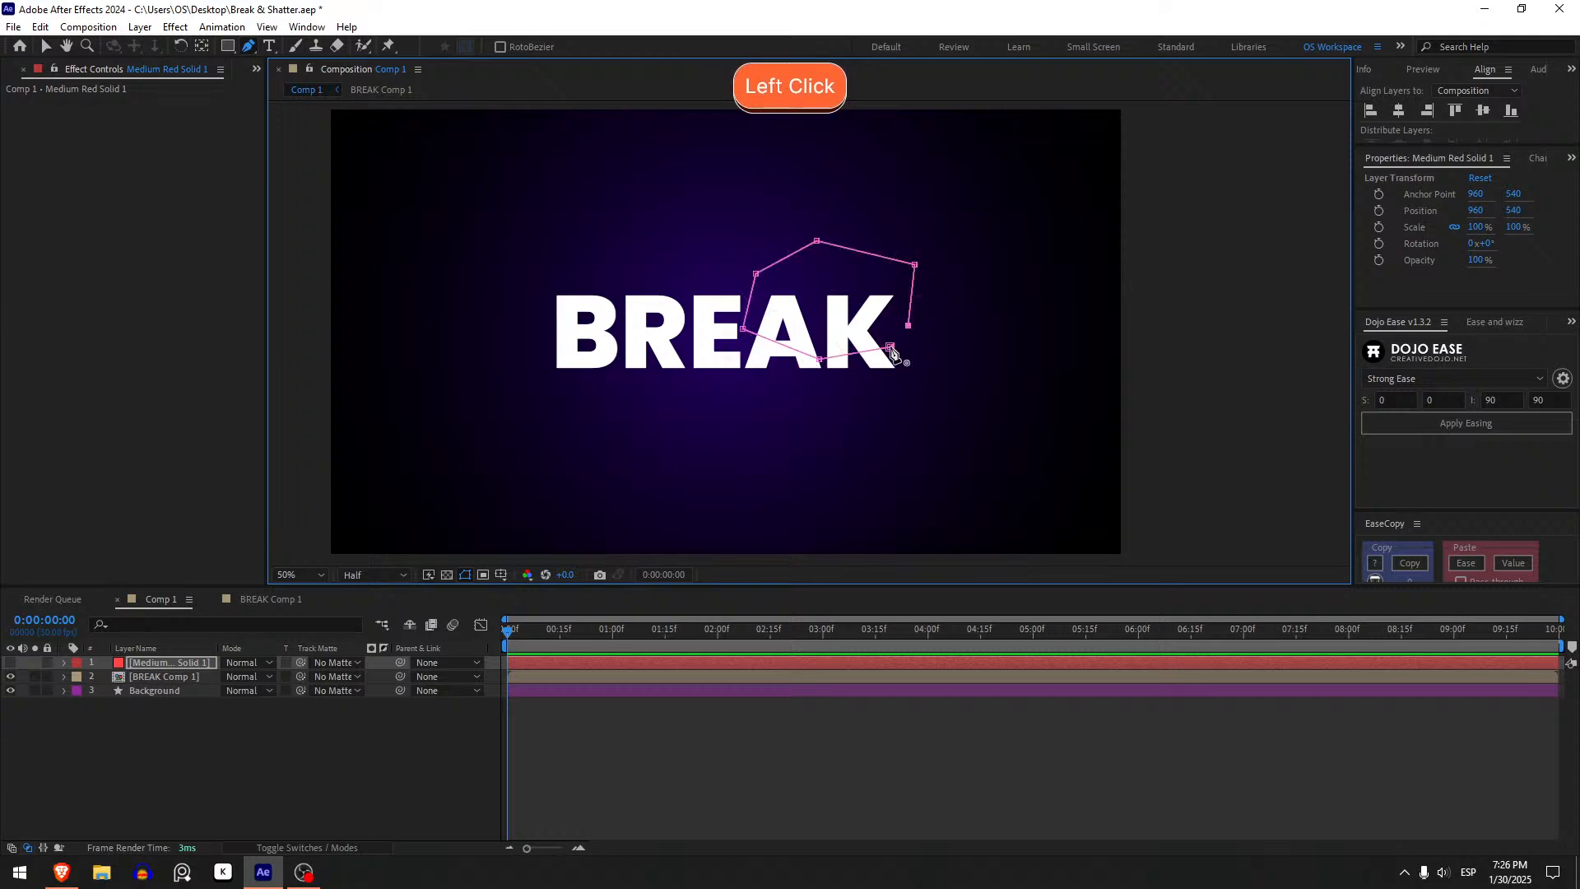
pyautogui.click(890, 349)
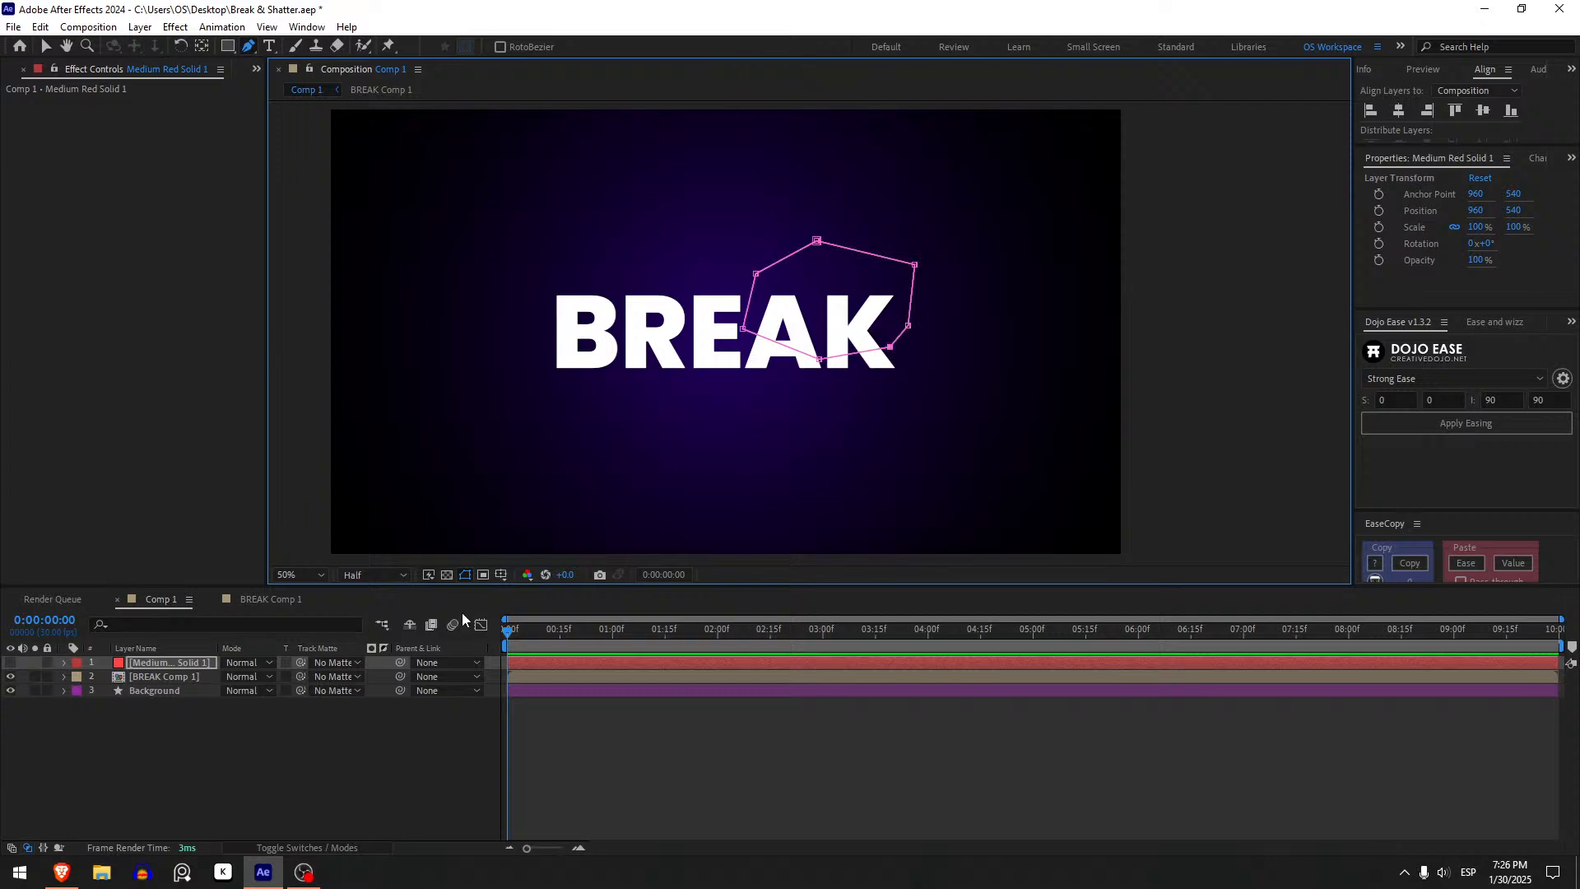
# - Rename the red solid layer as Mask
pyautogui.click(184, 665)
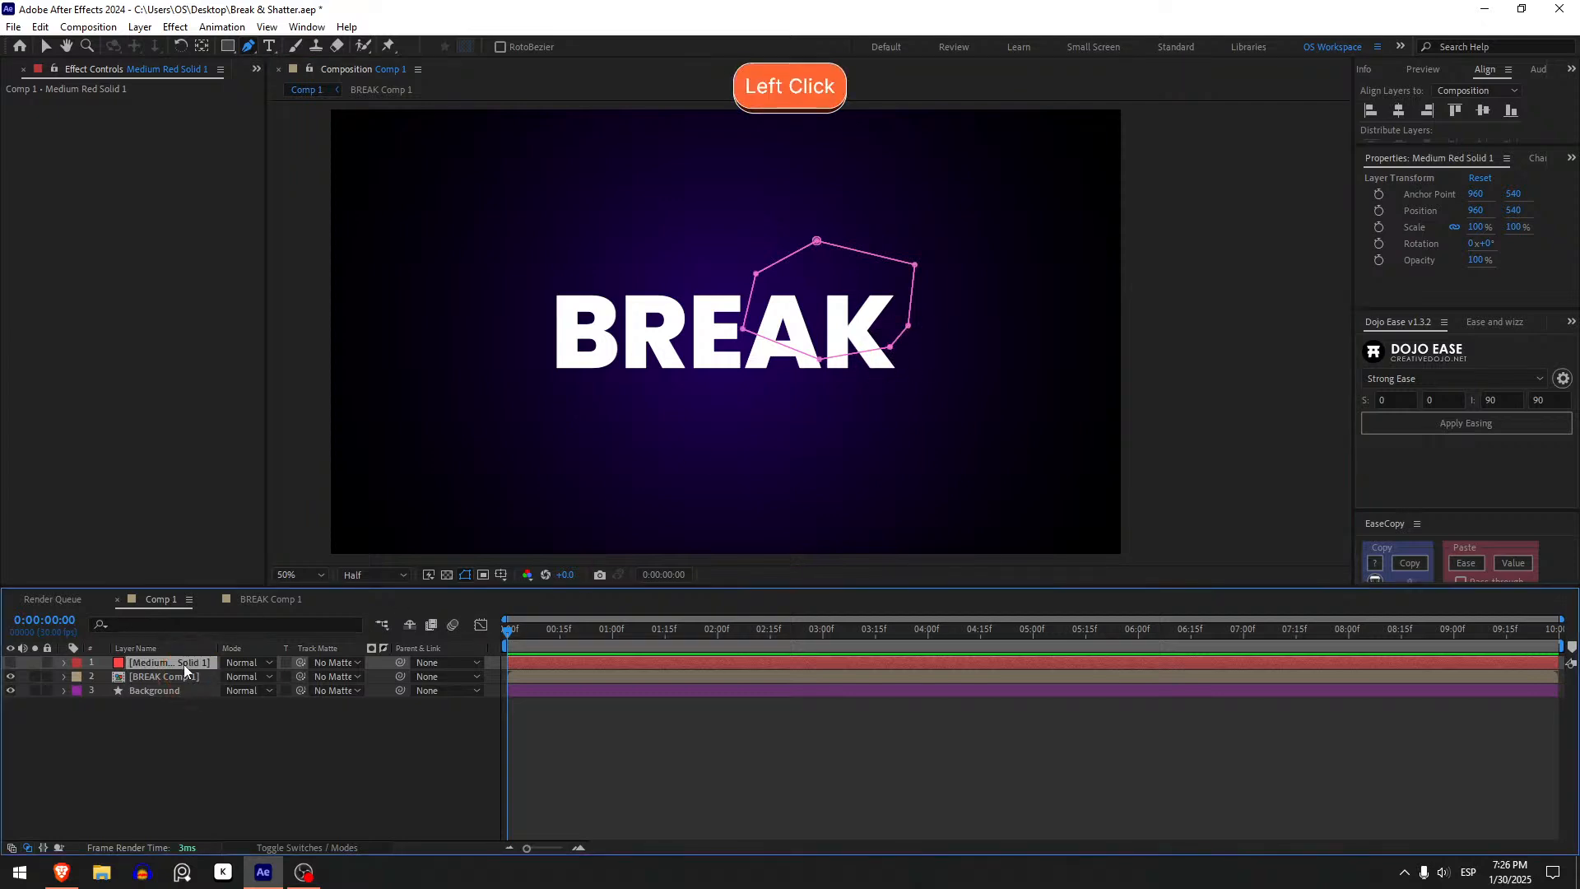
pyautogui.press('Return')
pyautogui.write('M')
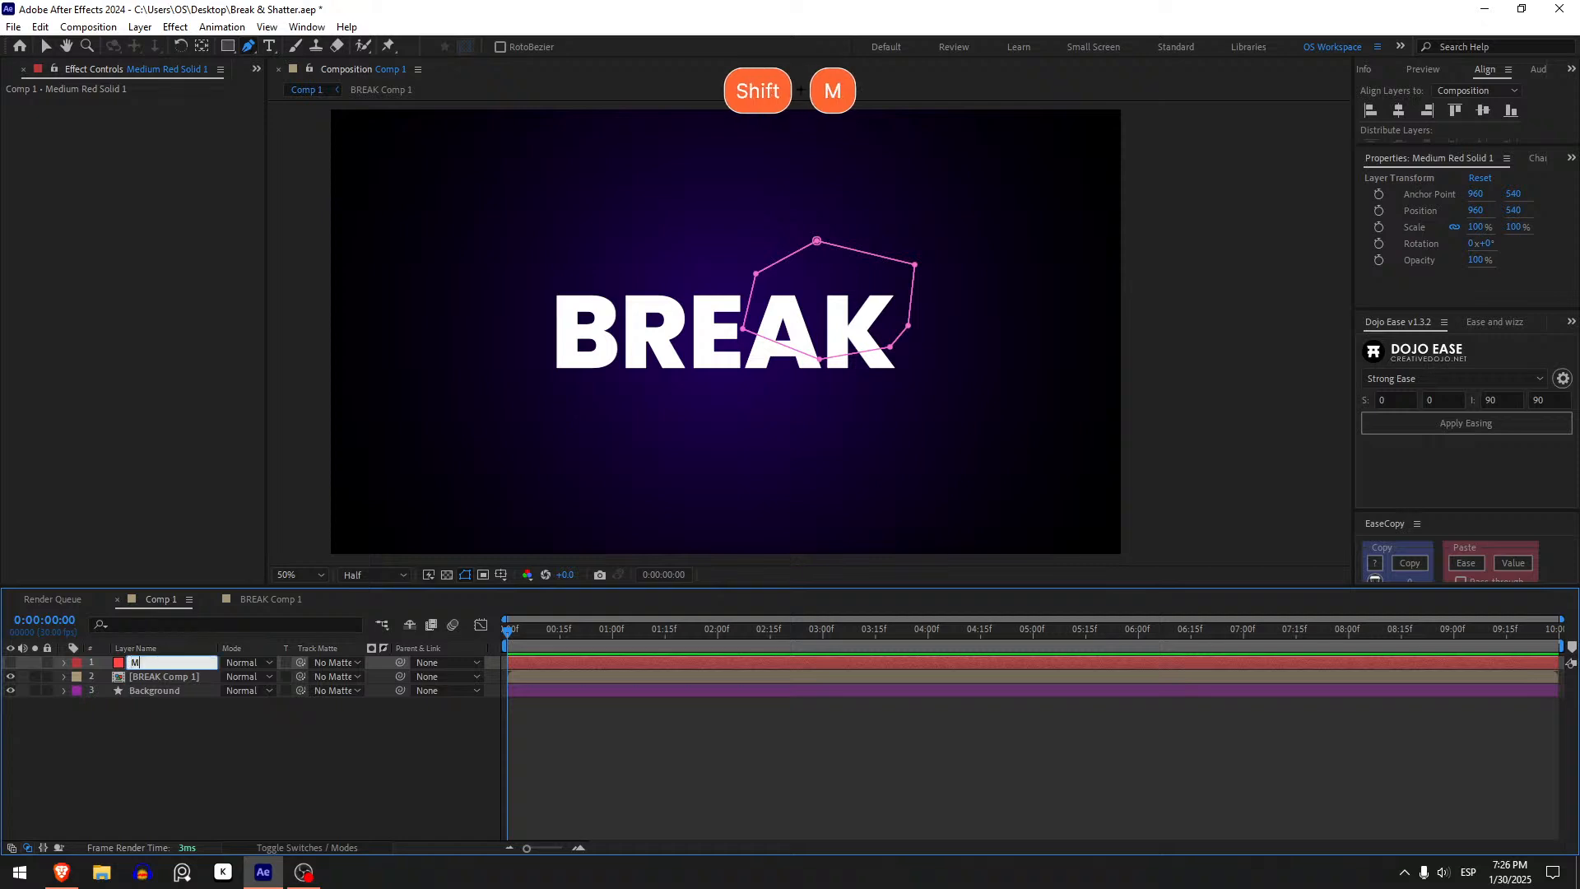
pyautogui.write('ask')
pyautogui.press('Return')
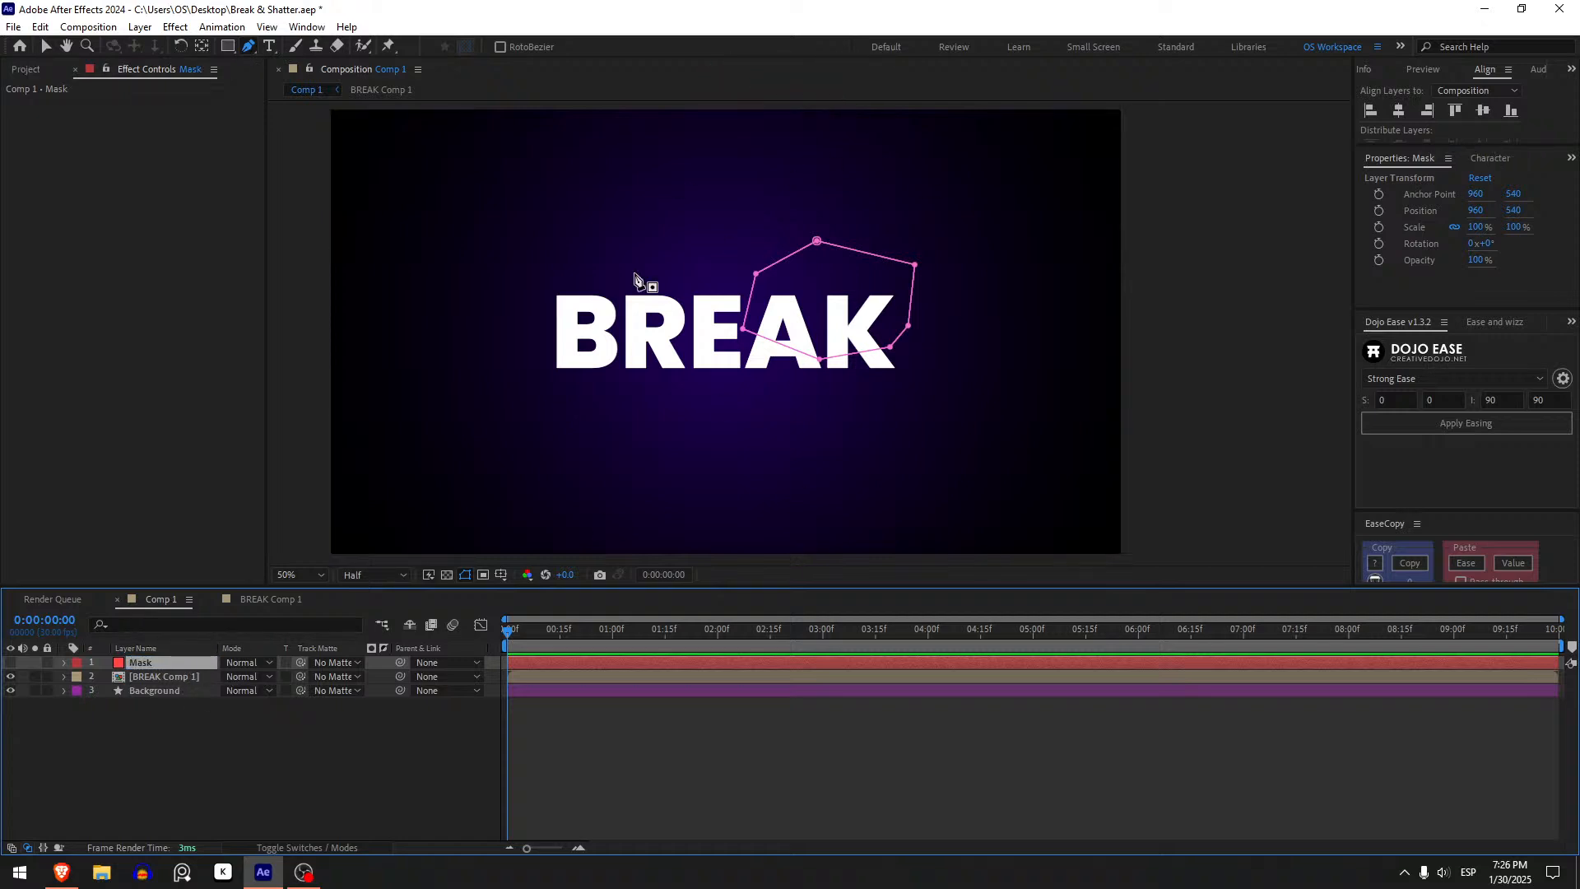
# - On the BREAK Comp 1 layer, expand the Shatter Gradient settings and set the Gradient Layer to 1. Mask
pyautogui.click(152, 675)
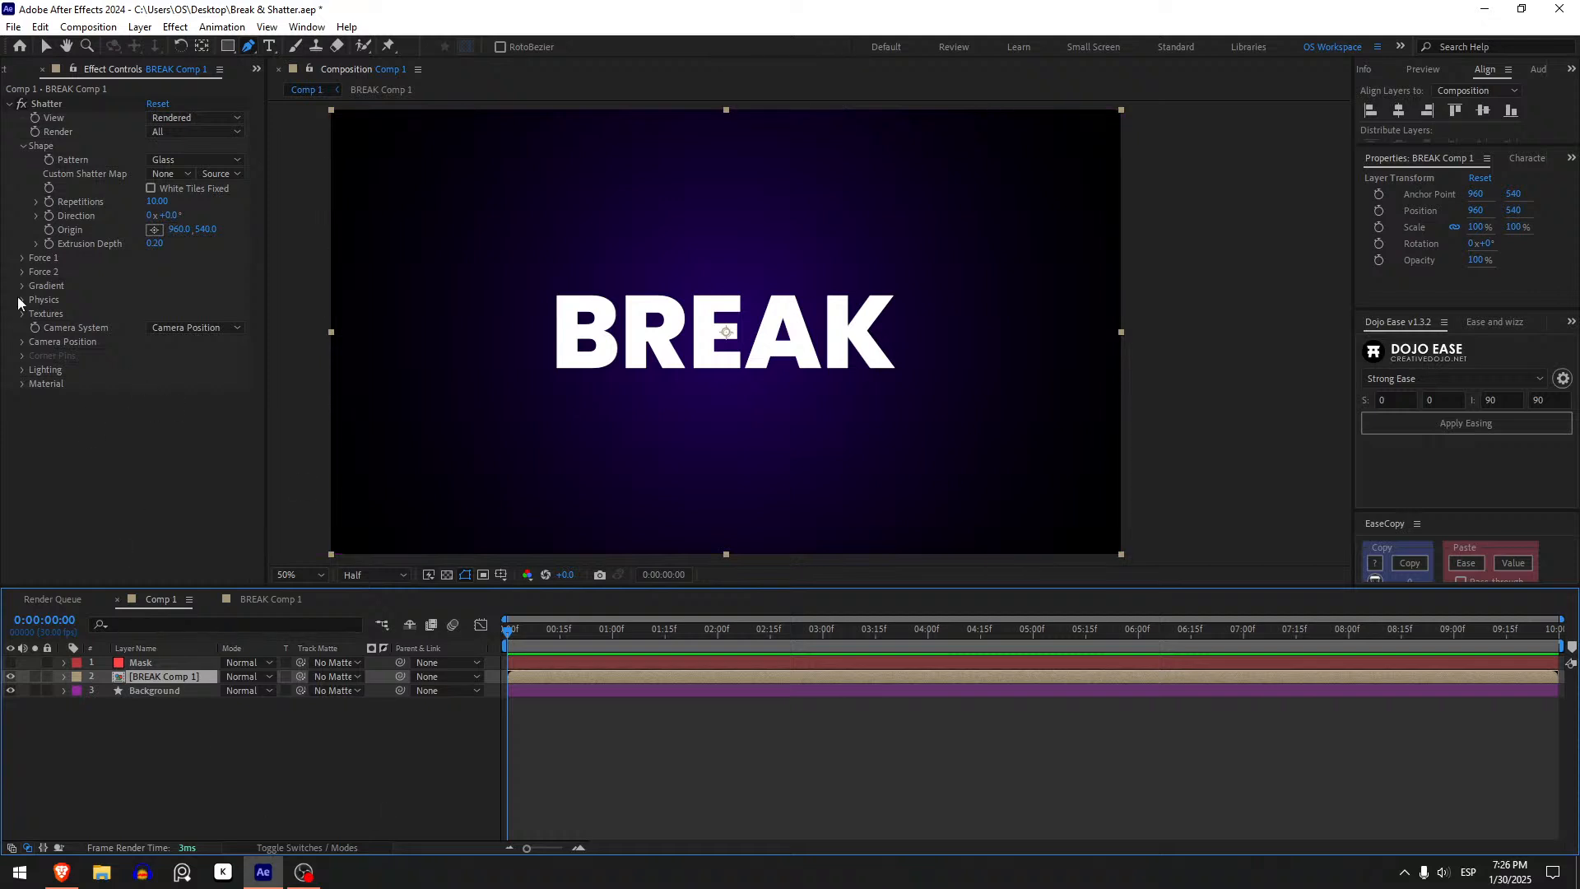
pyautogui.moveTo(530, 636); pyautogui.dragTo(514, 637)
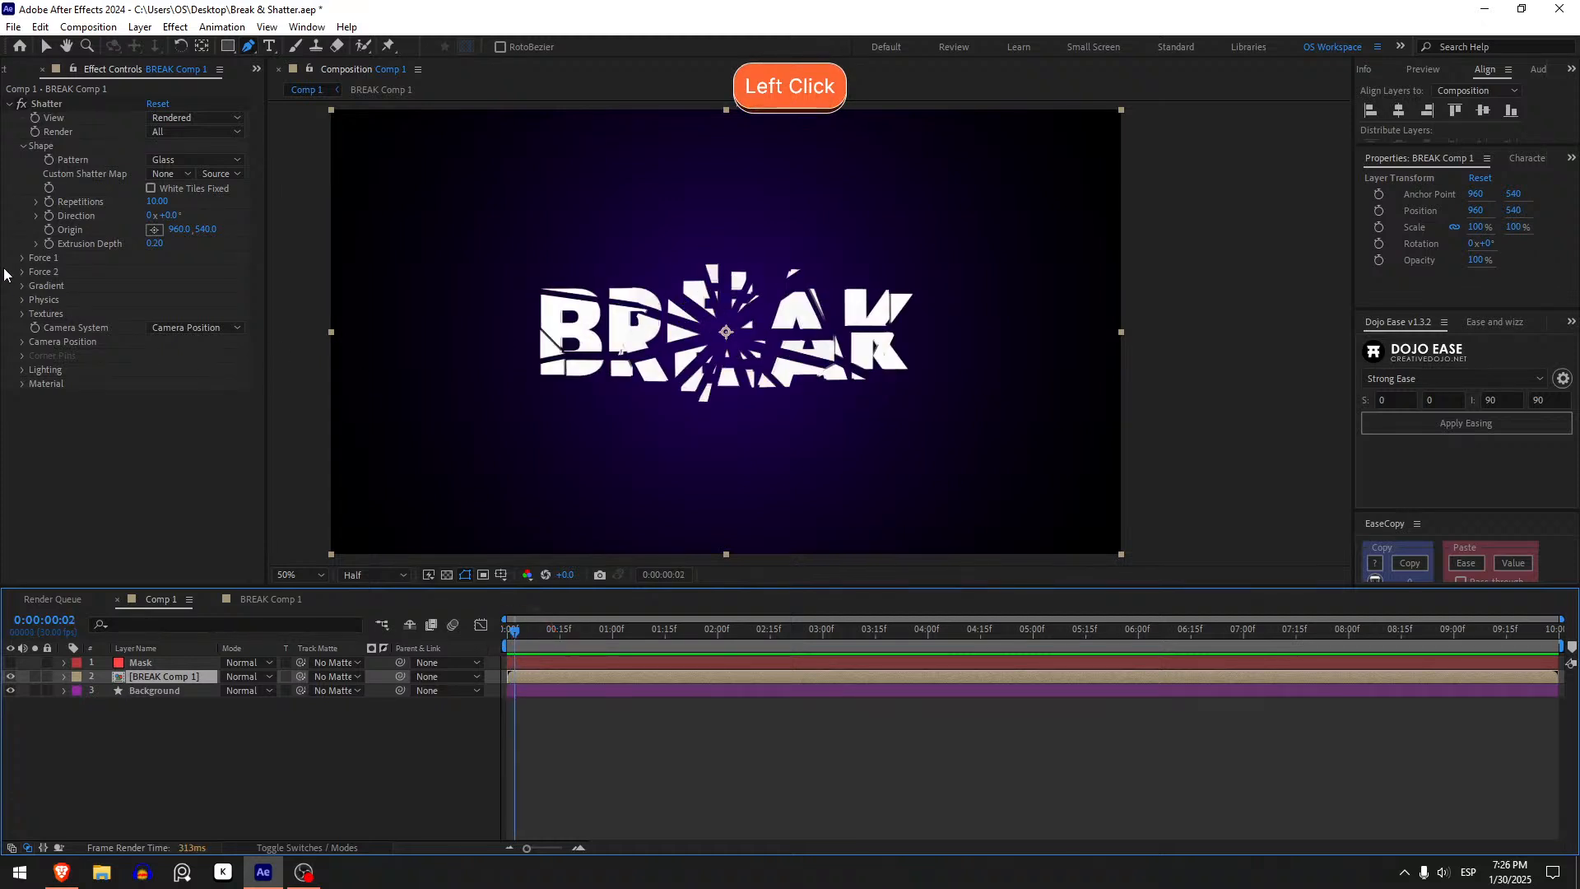
pyautogui.click(21, 285)
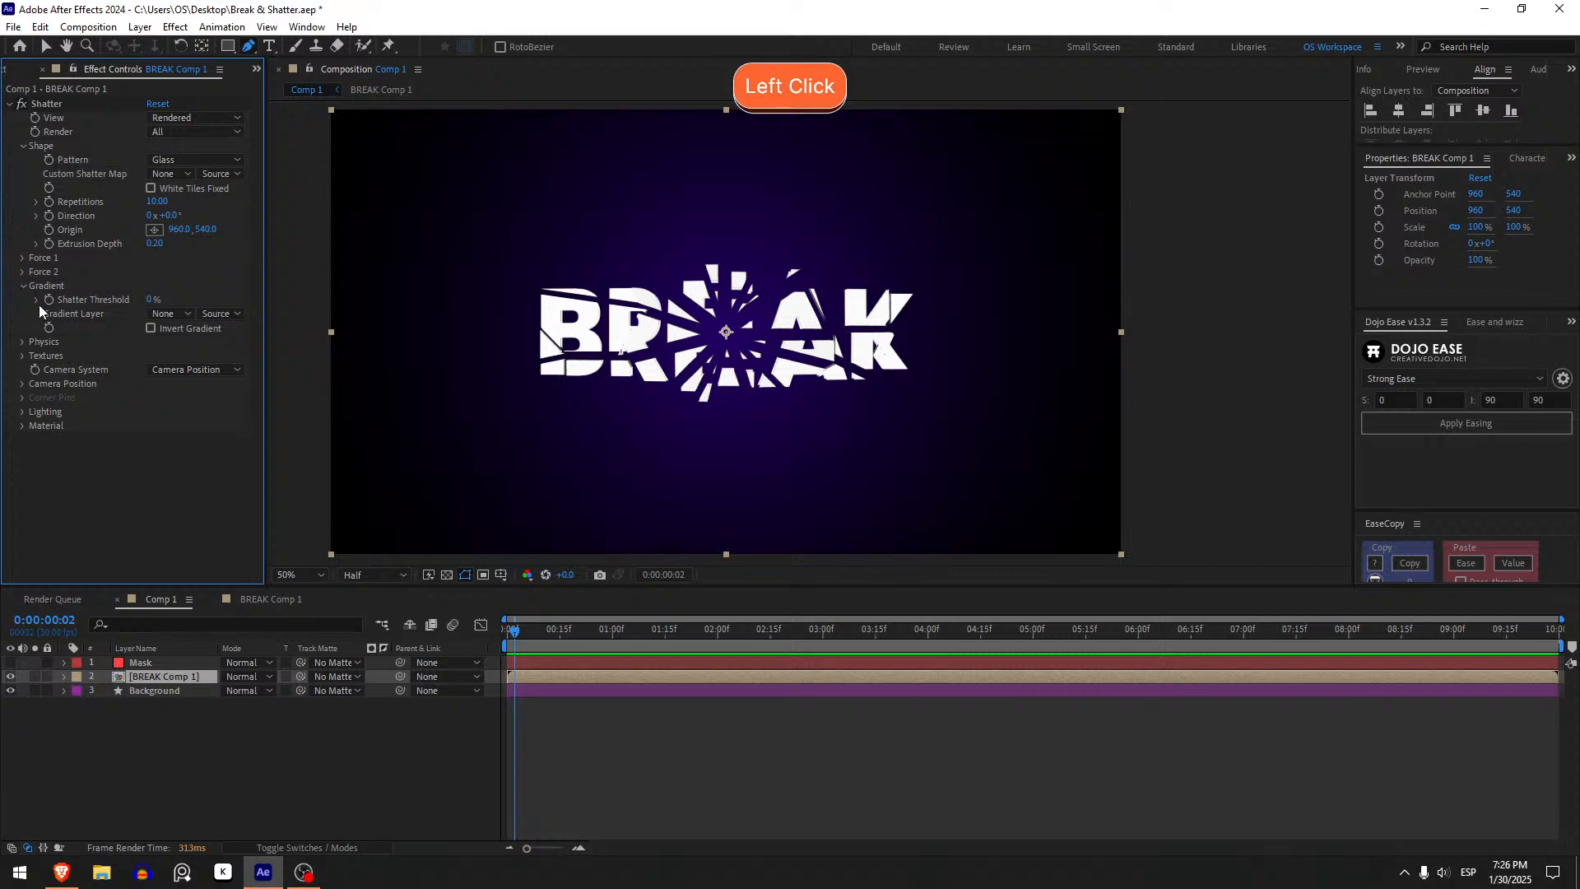
pyautogui.click(161, 314)
pyautogui.click(194, 354)
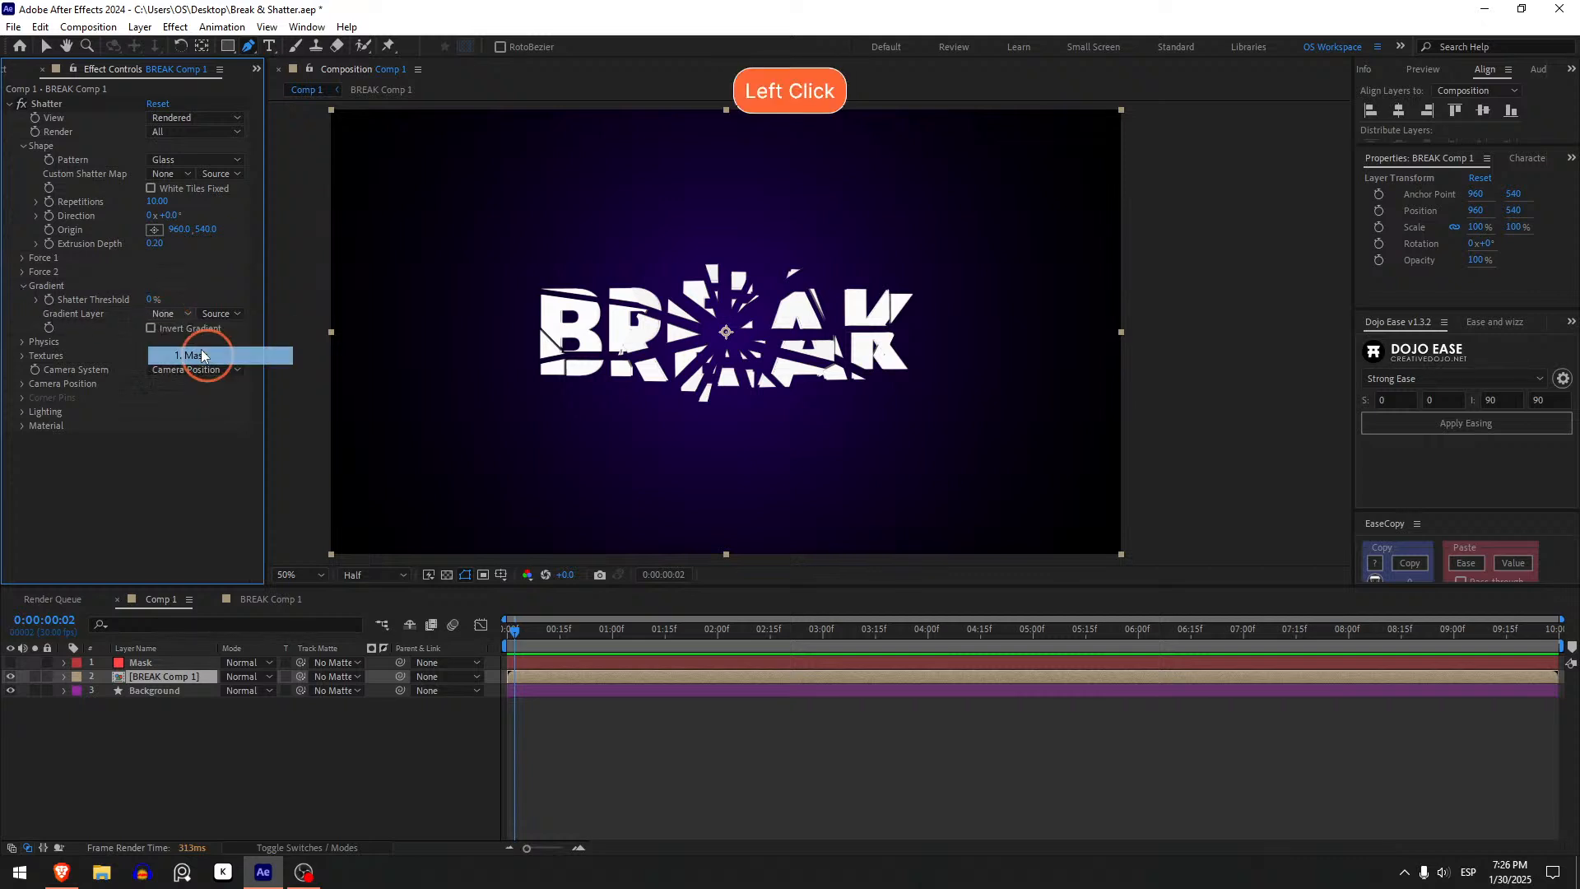
# - Set the gradient layer source to Masks and the Shatter Threshold to 99%
pyautogui.moveTo(521, 631); pyautogui.dragTo(536, 646)
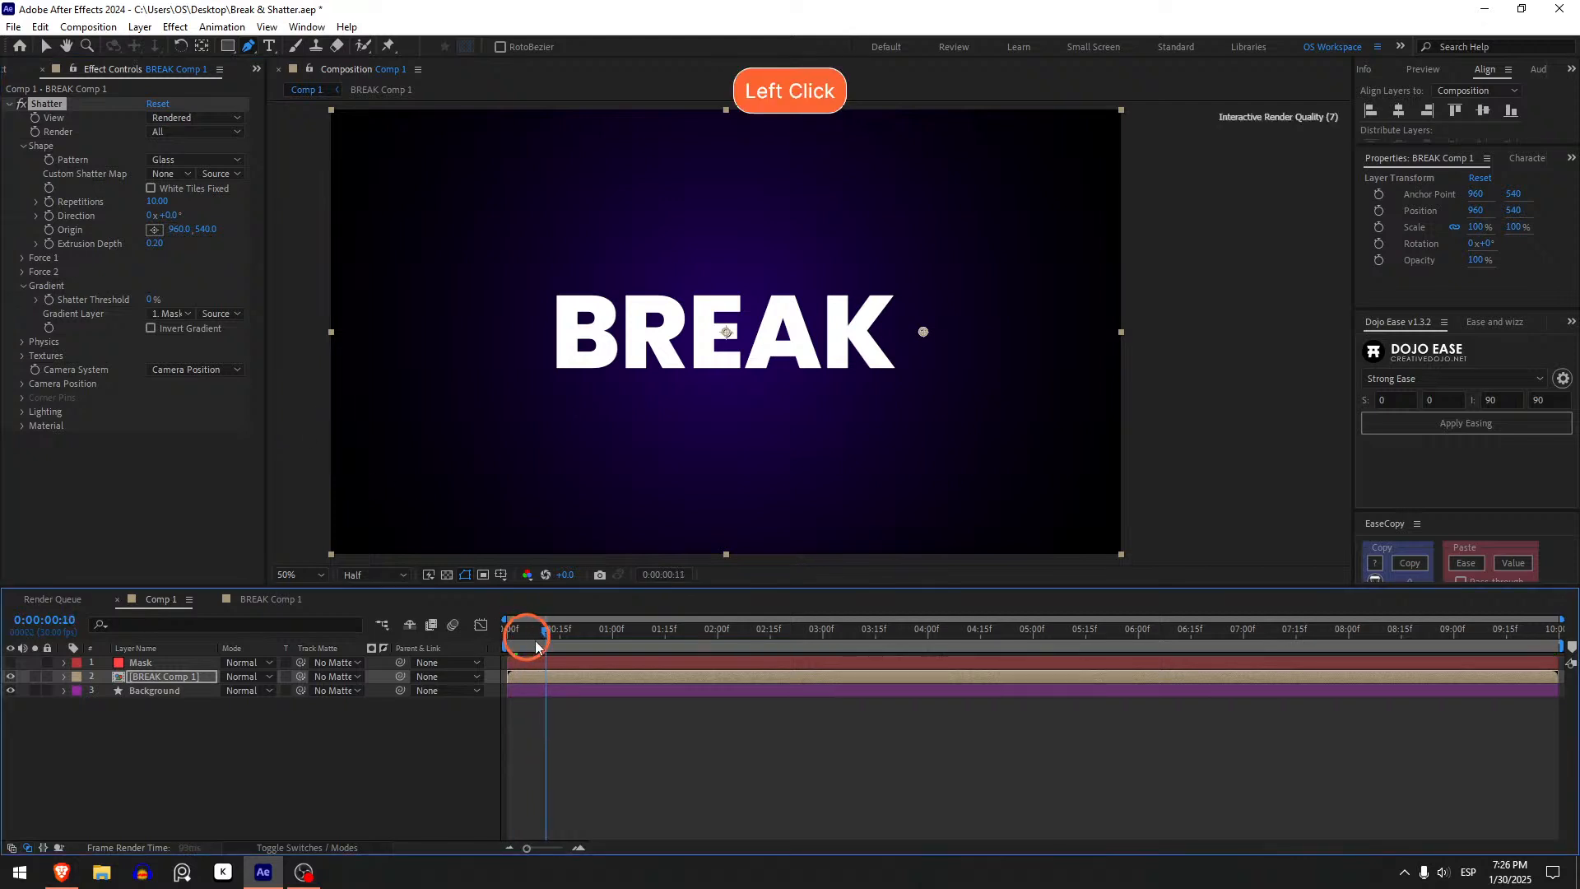
pyautogui.click(222, 314)
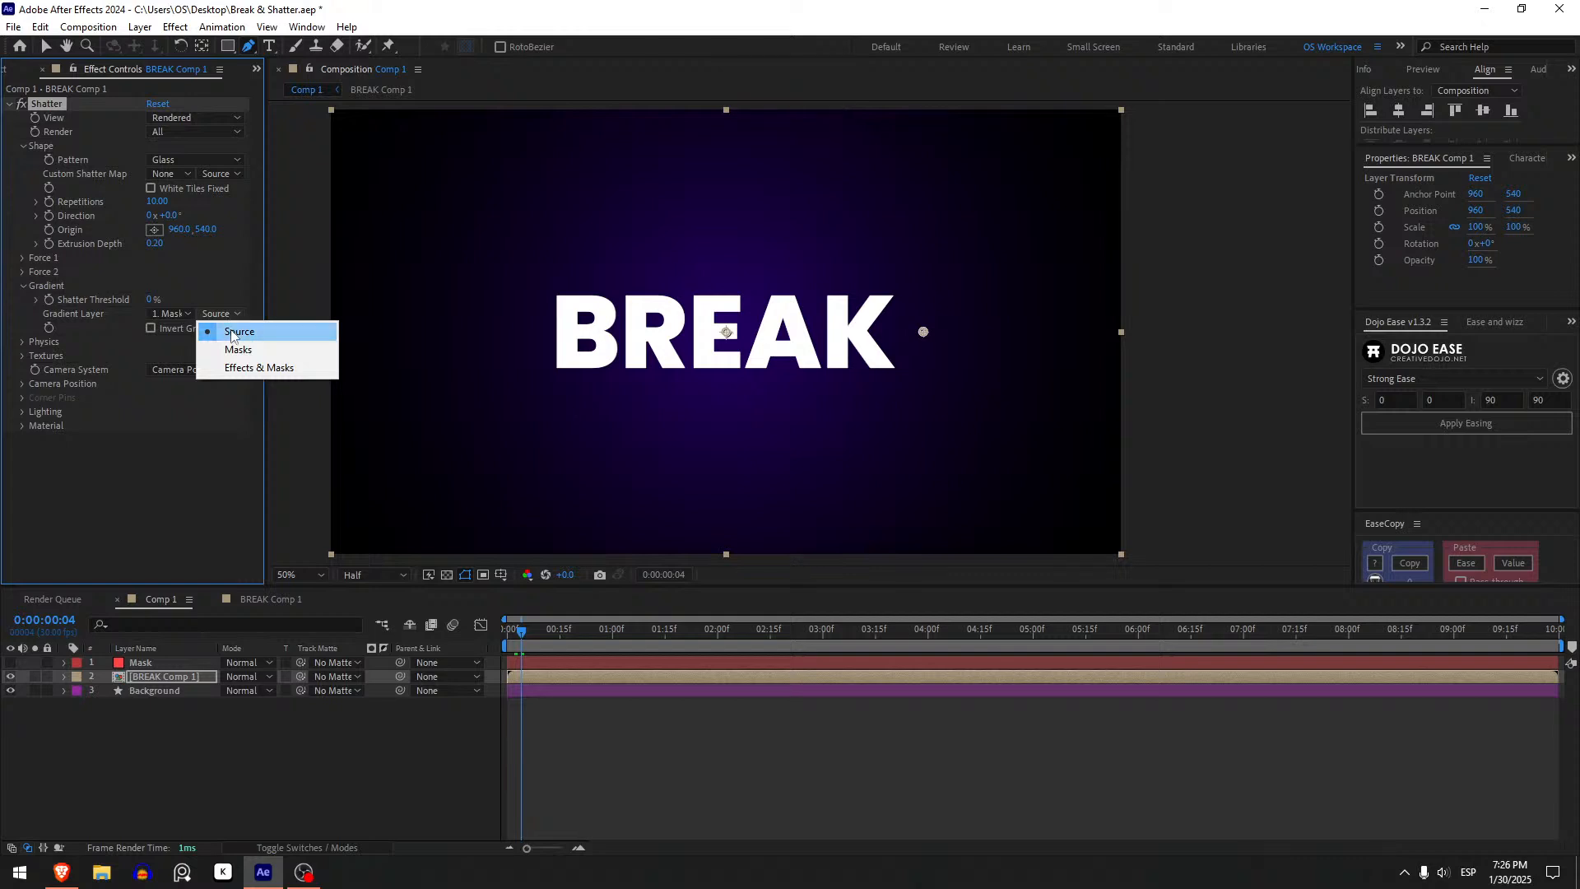
pyautogui.click(236, 353)
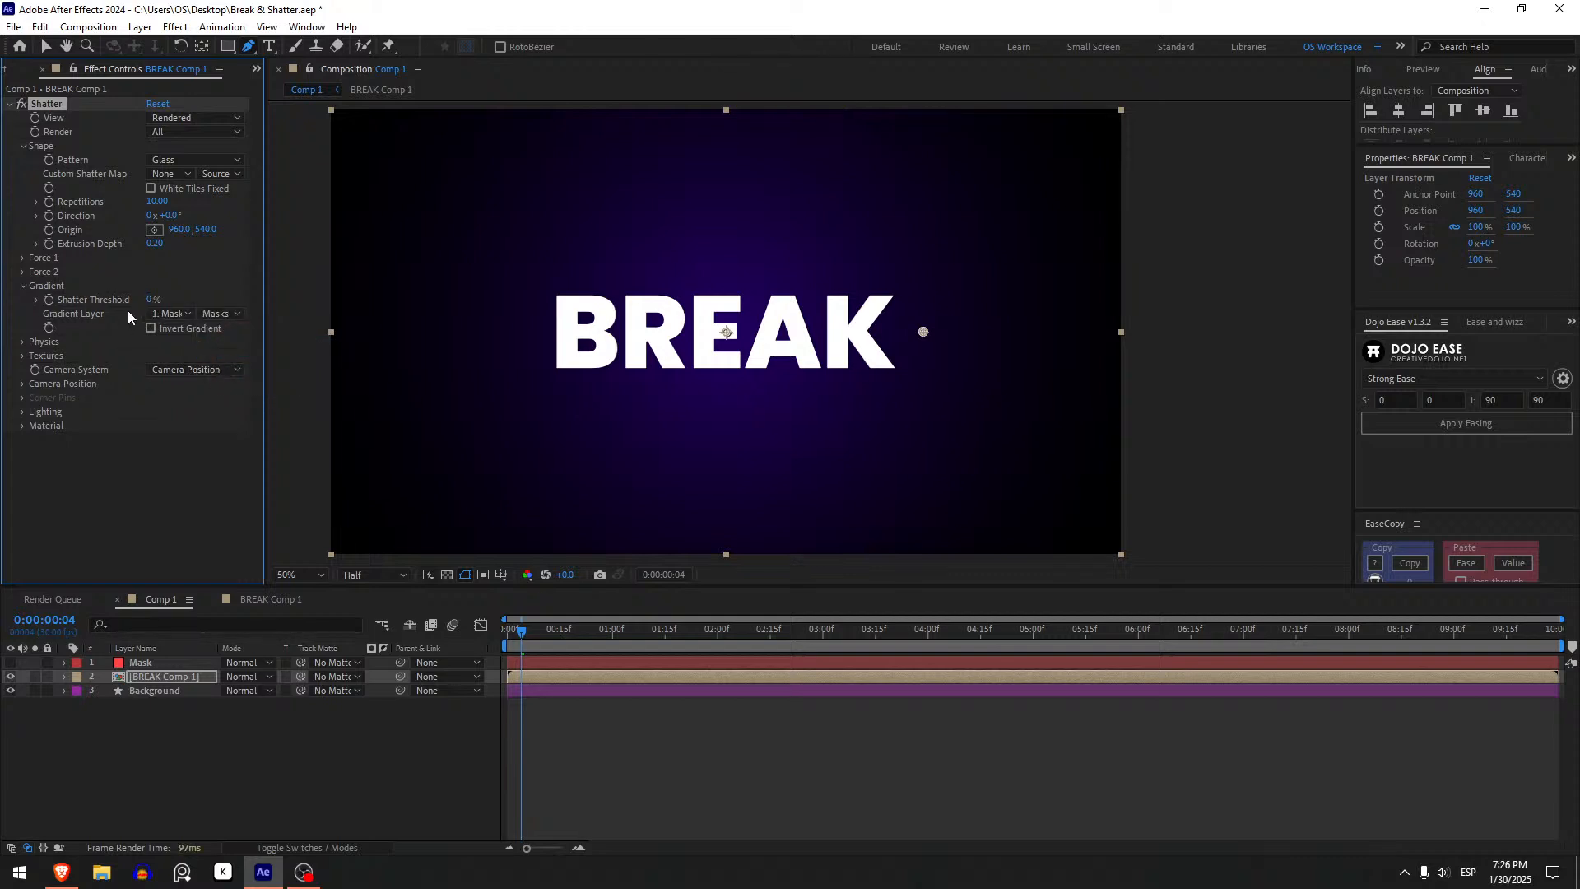
pyautogui.click(151, 300)
pyautogui.press('Return')
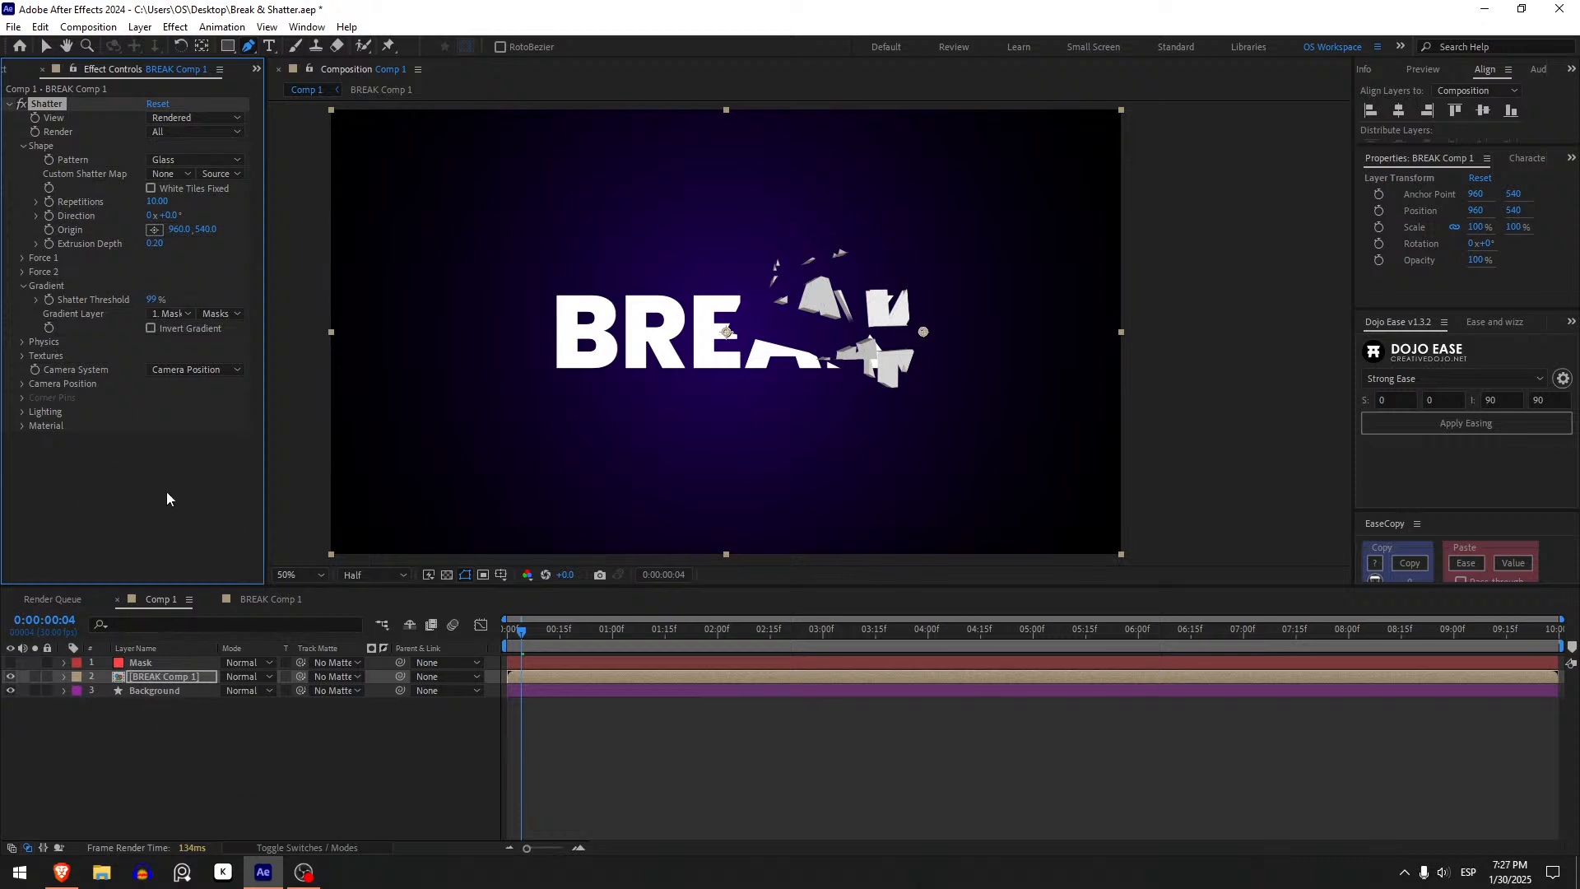
pyautogui.click(204, 660)
pyautogui.hotkey('ctrl', 'shift', 'y')
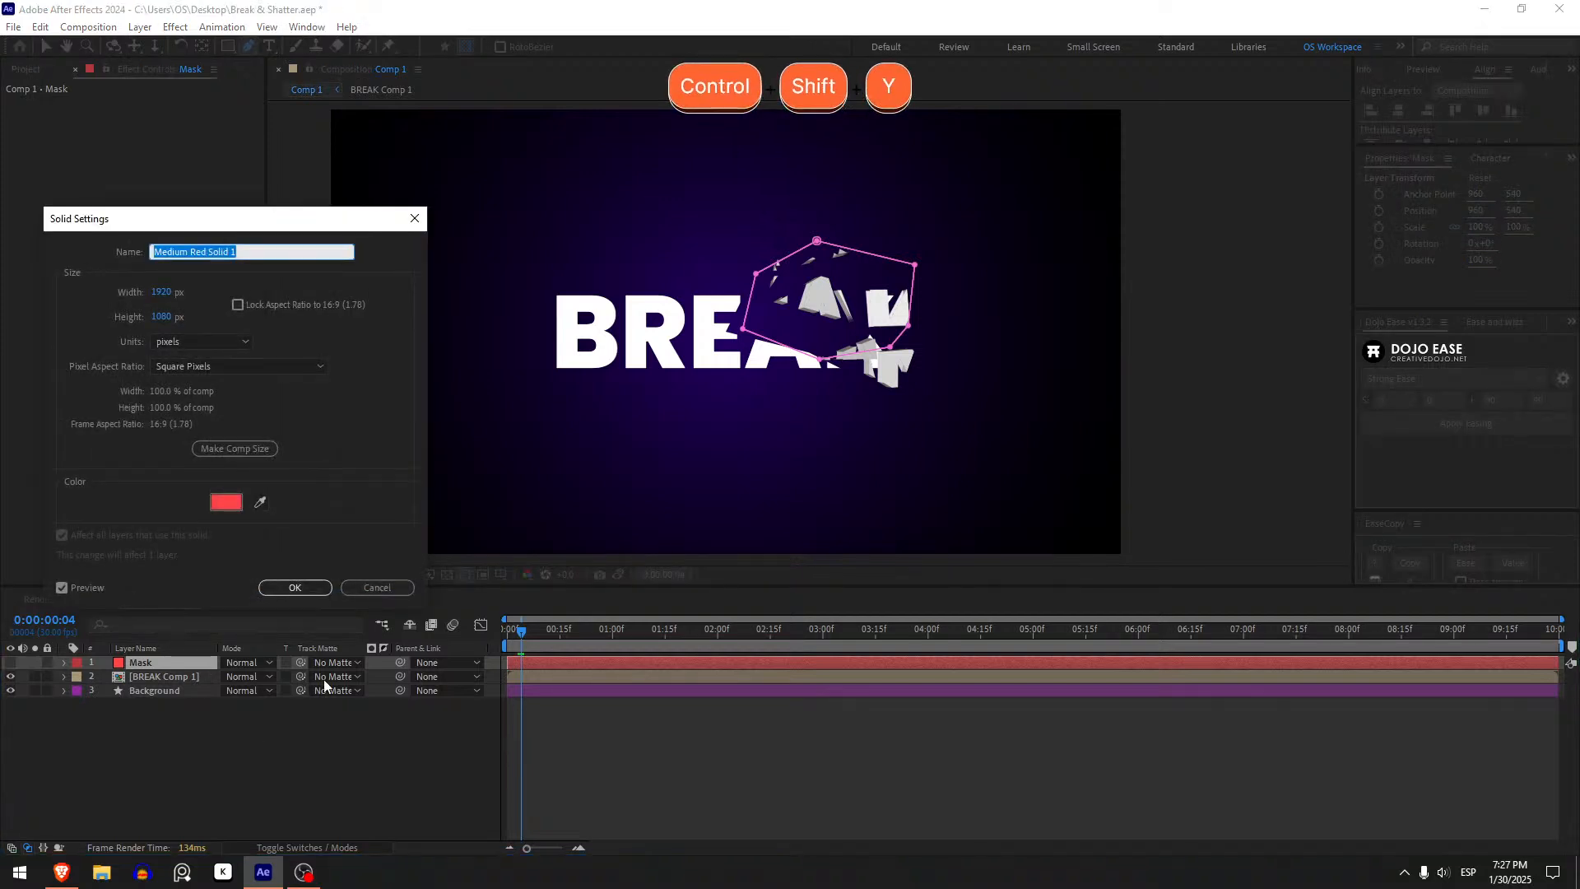
pyautogui.click(225, 504)
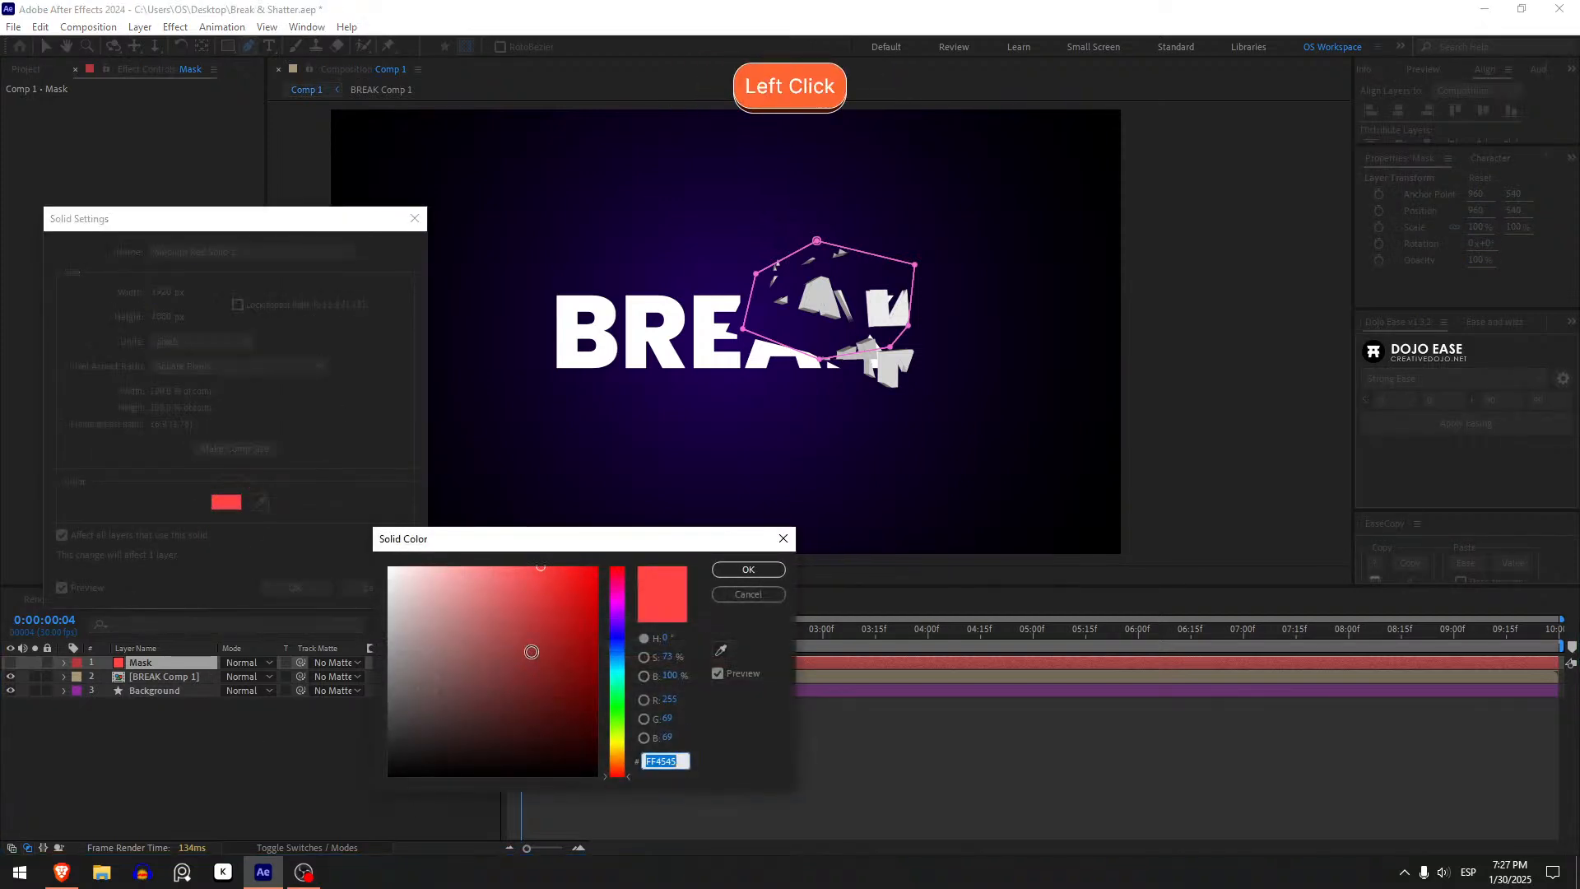
pyautogui.moveTo(531, 652); pyautogui.dragTo(540, 826)
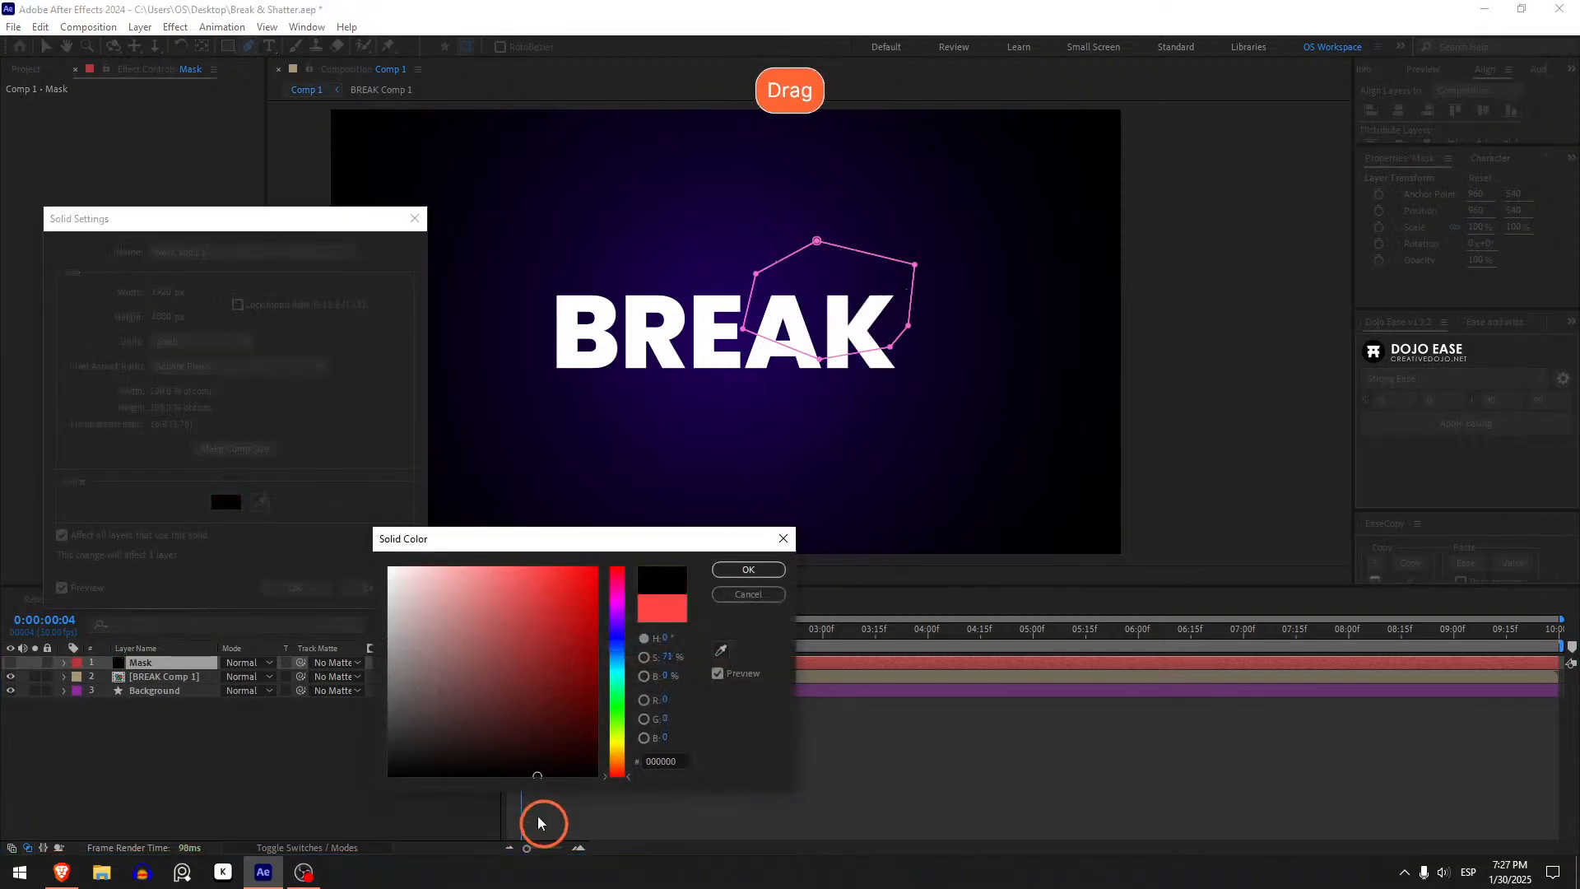
pyautogui.click(749, 595)
pyautogui.click(379, 582)
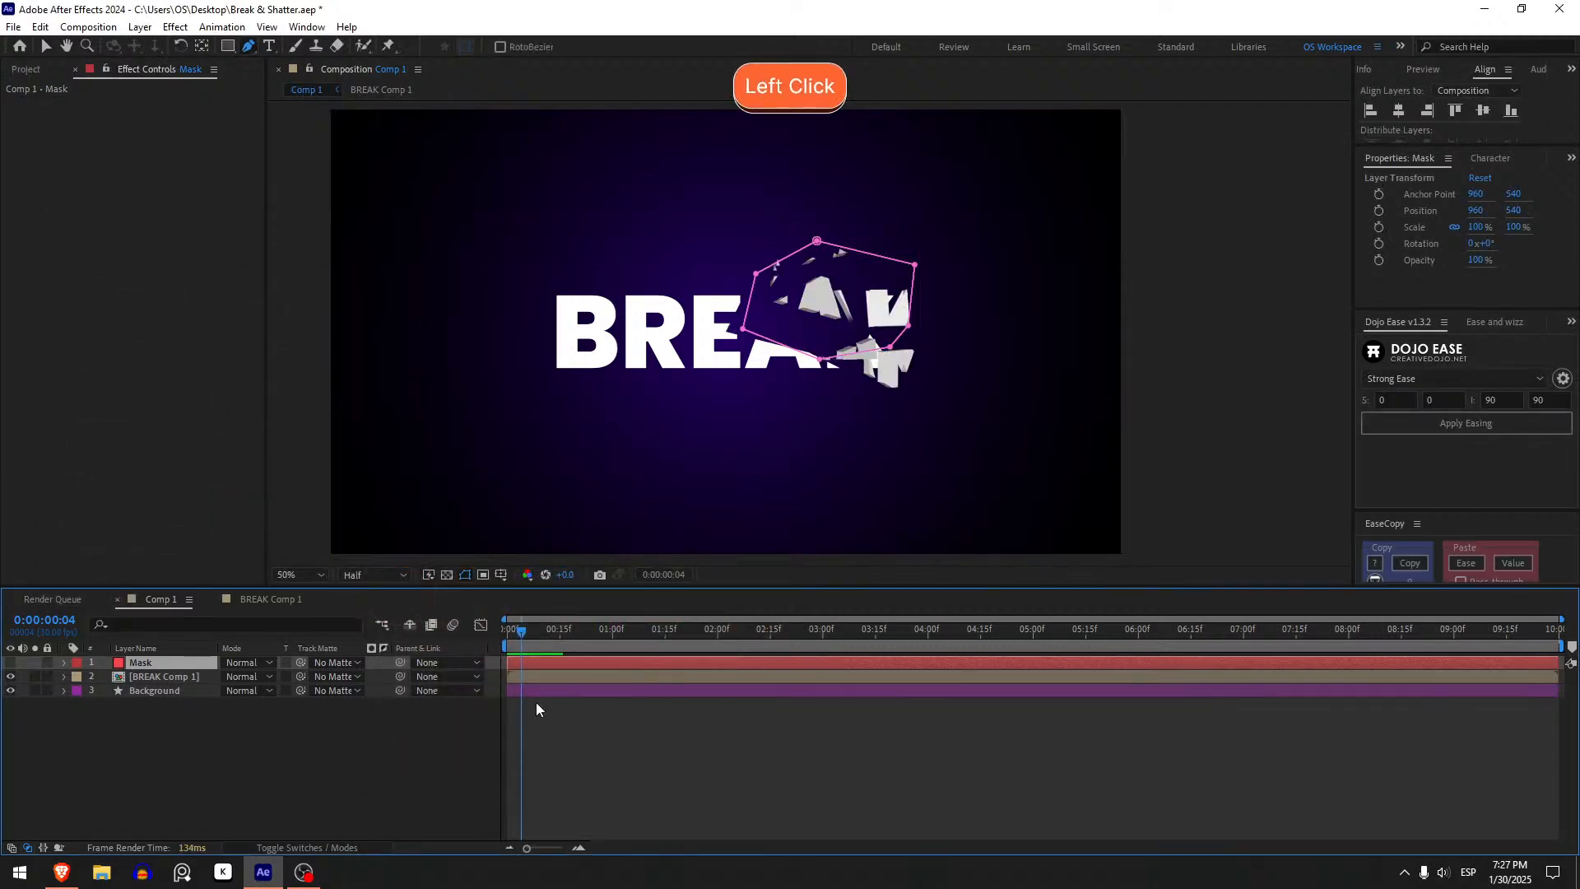
# - Play back and scrub the timeline to preview the masked shatter on the BREAK text
pyautogui.click(513, 632)
pyautogui.click(534, 723)
pyautogui.press('space')
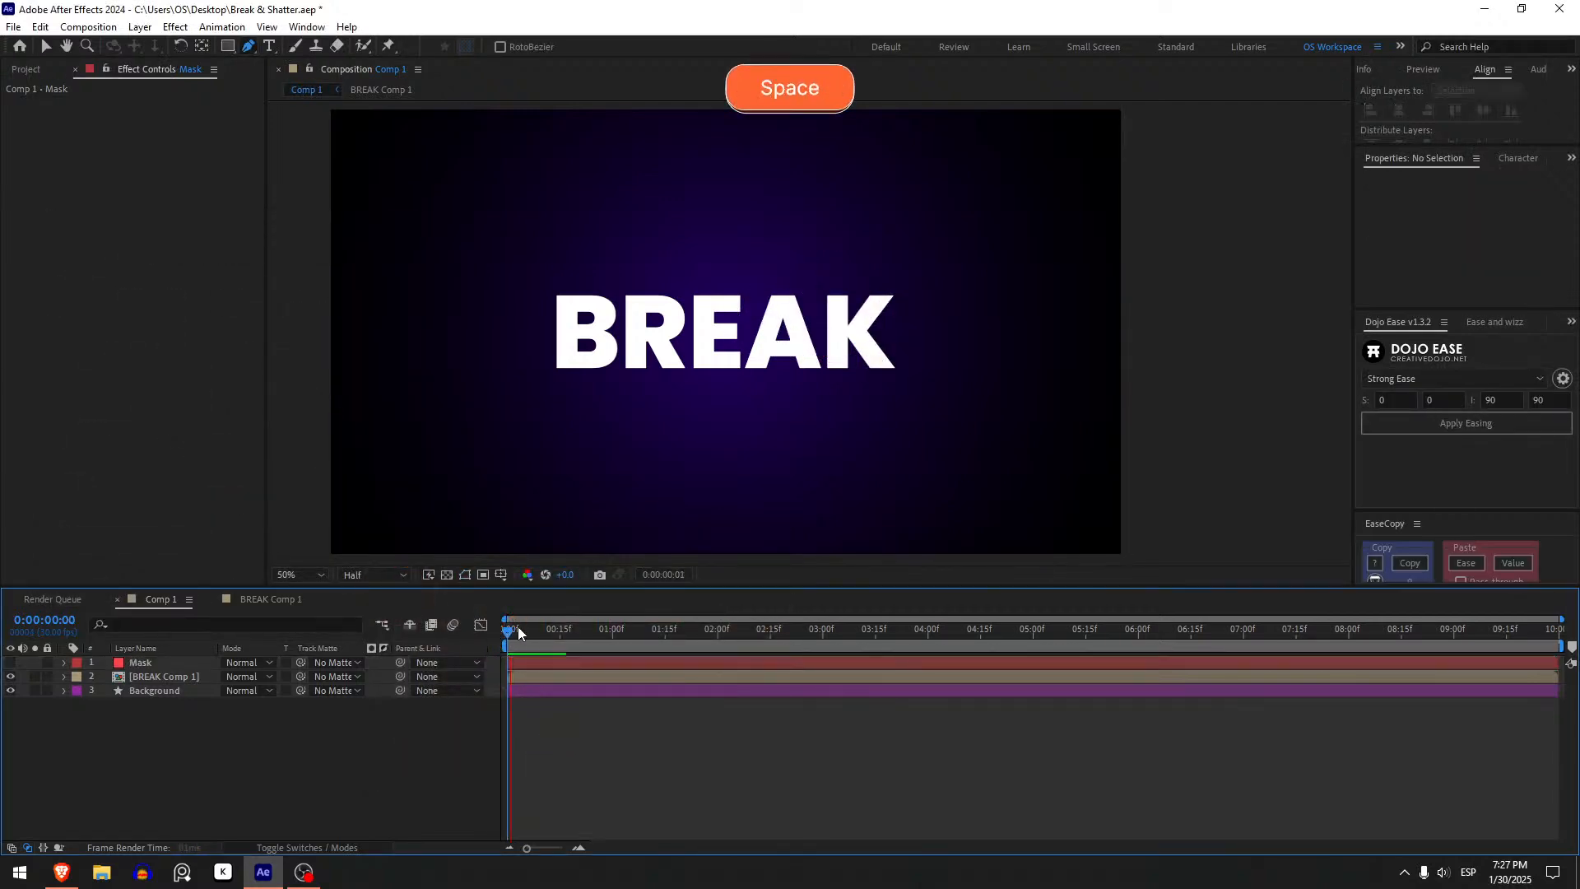
pyautogui.moveTo(524, 630); pyautogui.dragTo(536, 669)
pyautogui.click(535, 667)
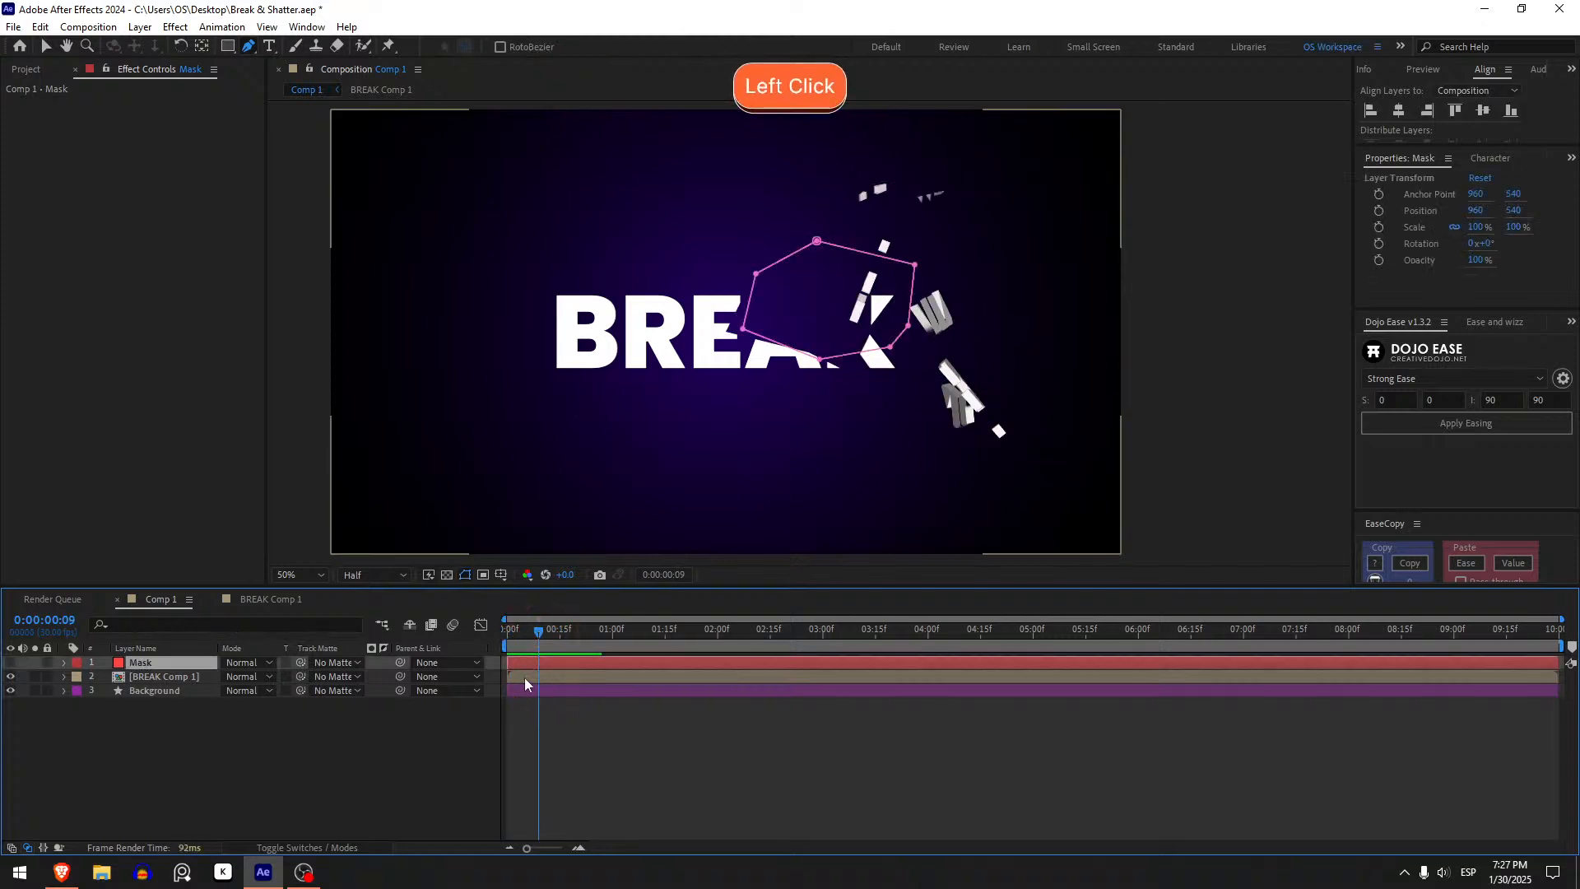
pyautogui.click(524, 679)
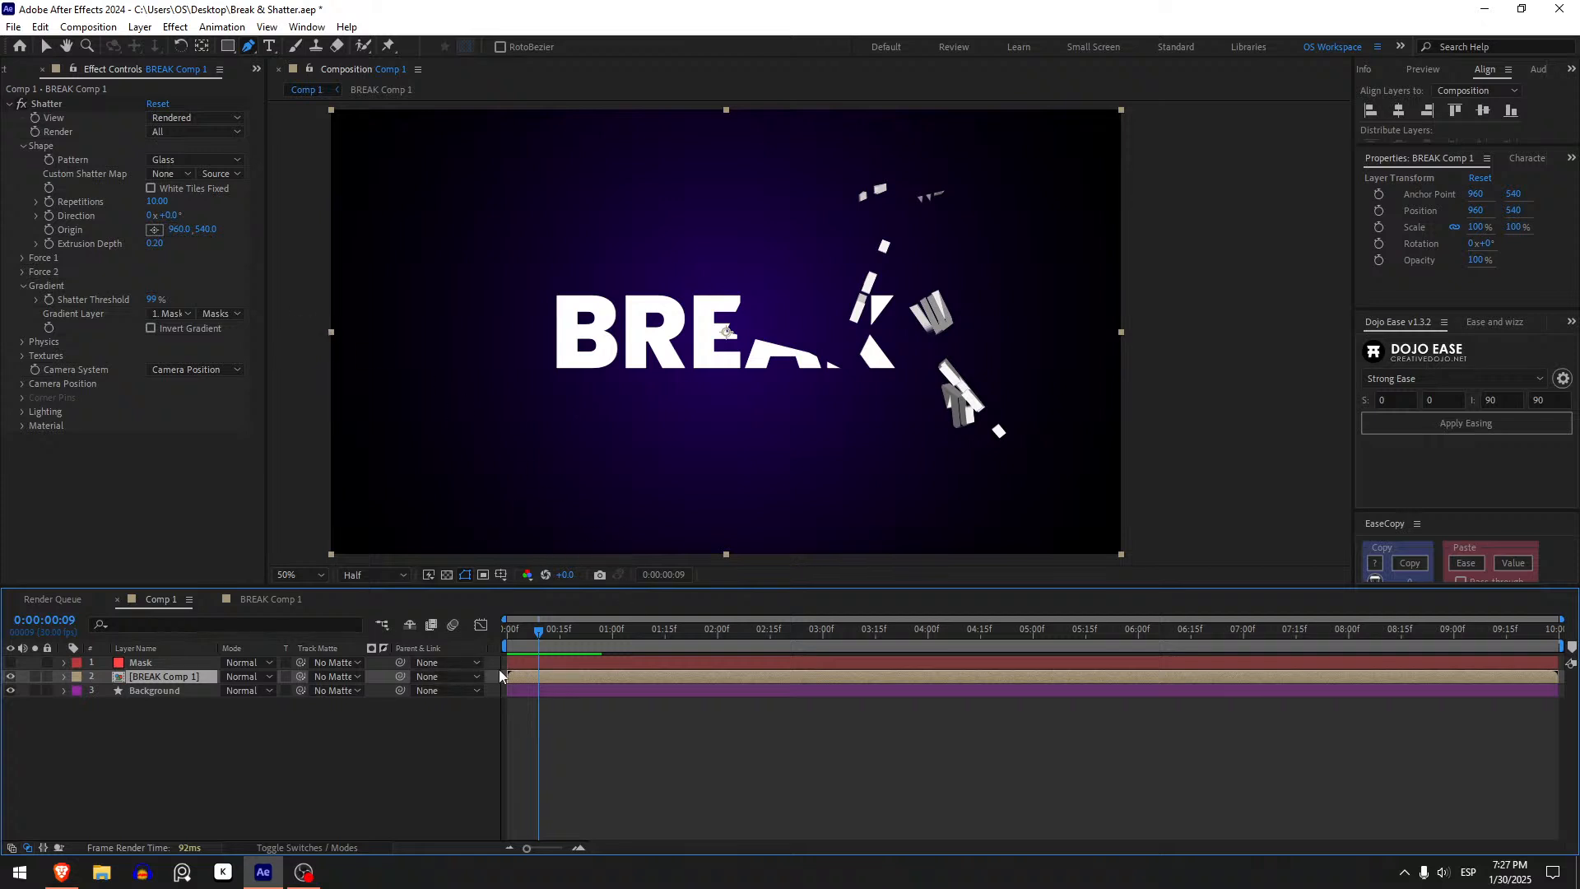
pyautogui.moveTo(515, 636); pyautogui.dragTo(515, 636)
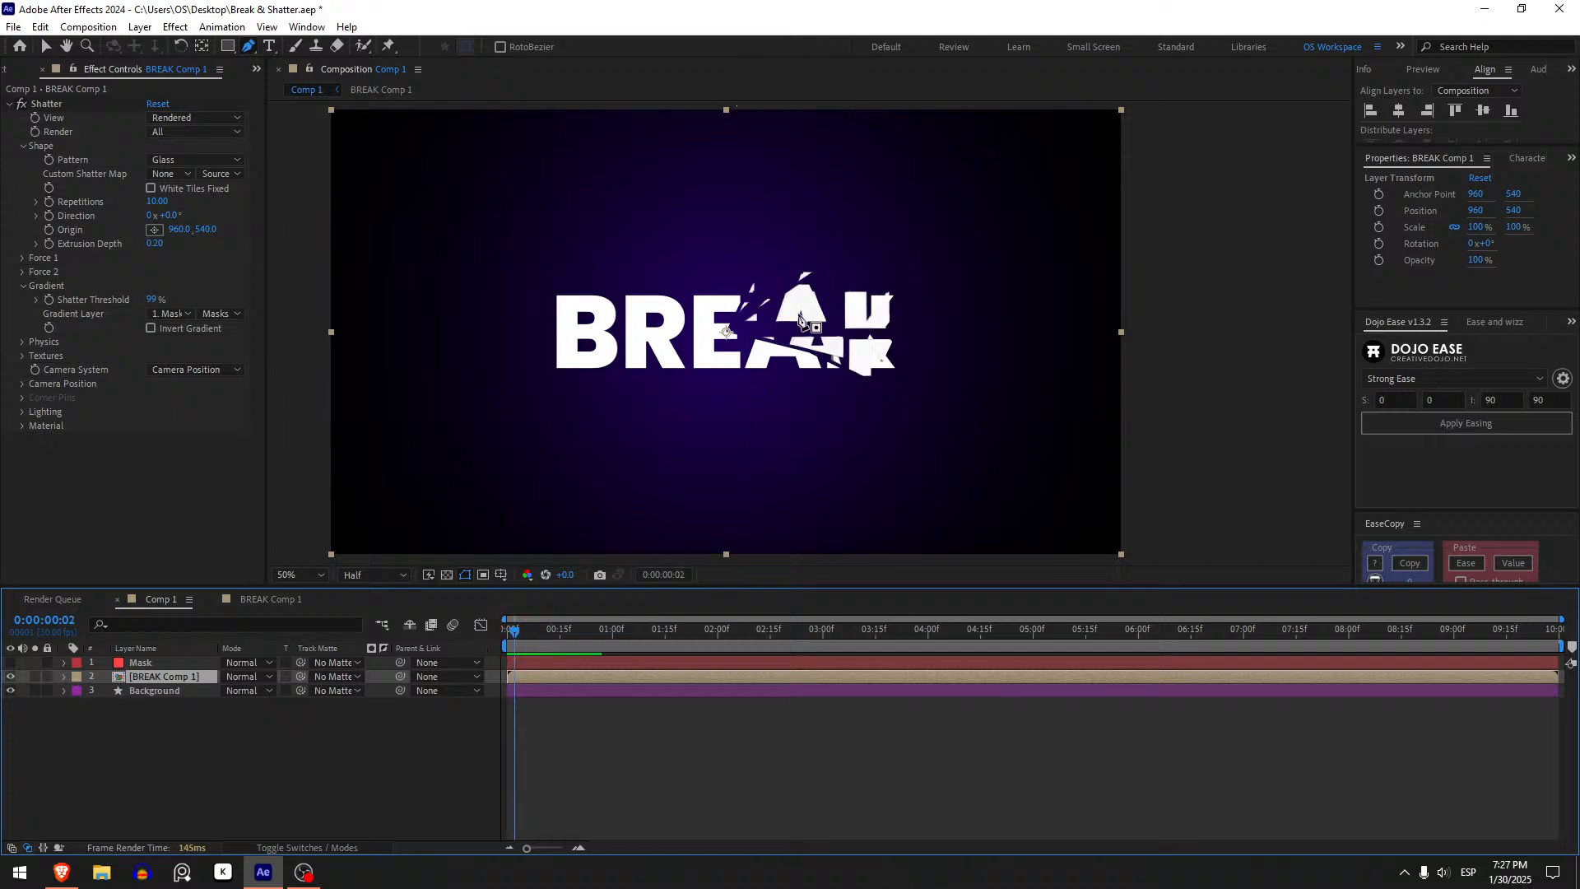
# - Set the Shatter Repetitions to 19 and preview the playback from the start
pyautogui.press('v')
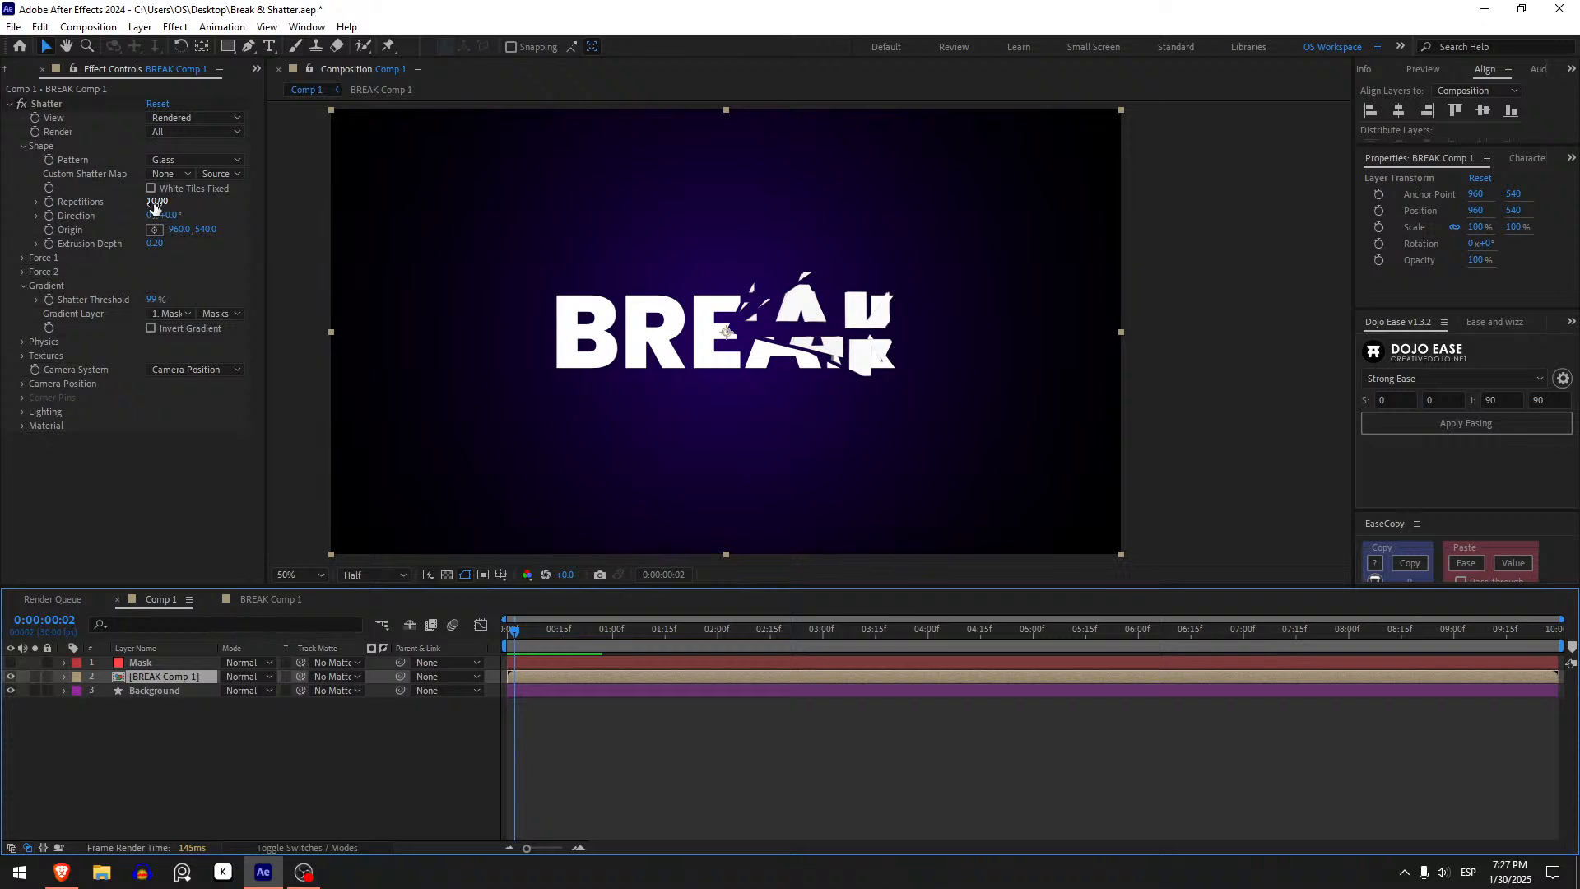
pyautogui.moveTo(154, 209); pyautogui.dragTo(239, 214)
pyautogui.click(498, 631)
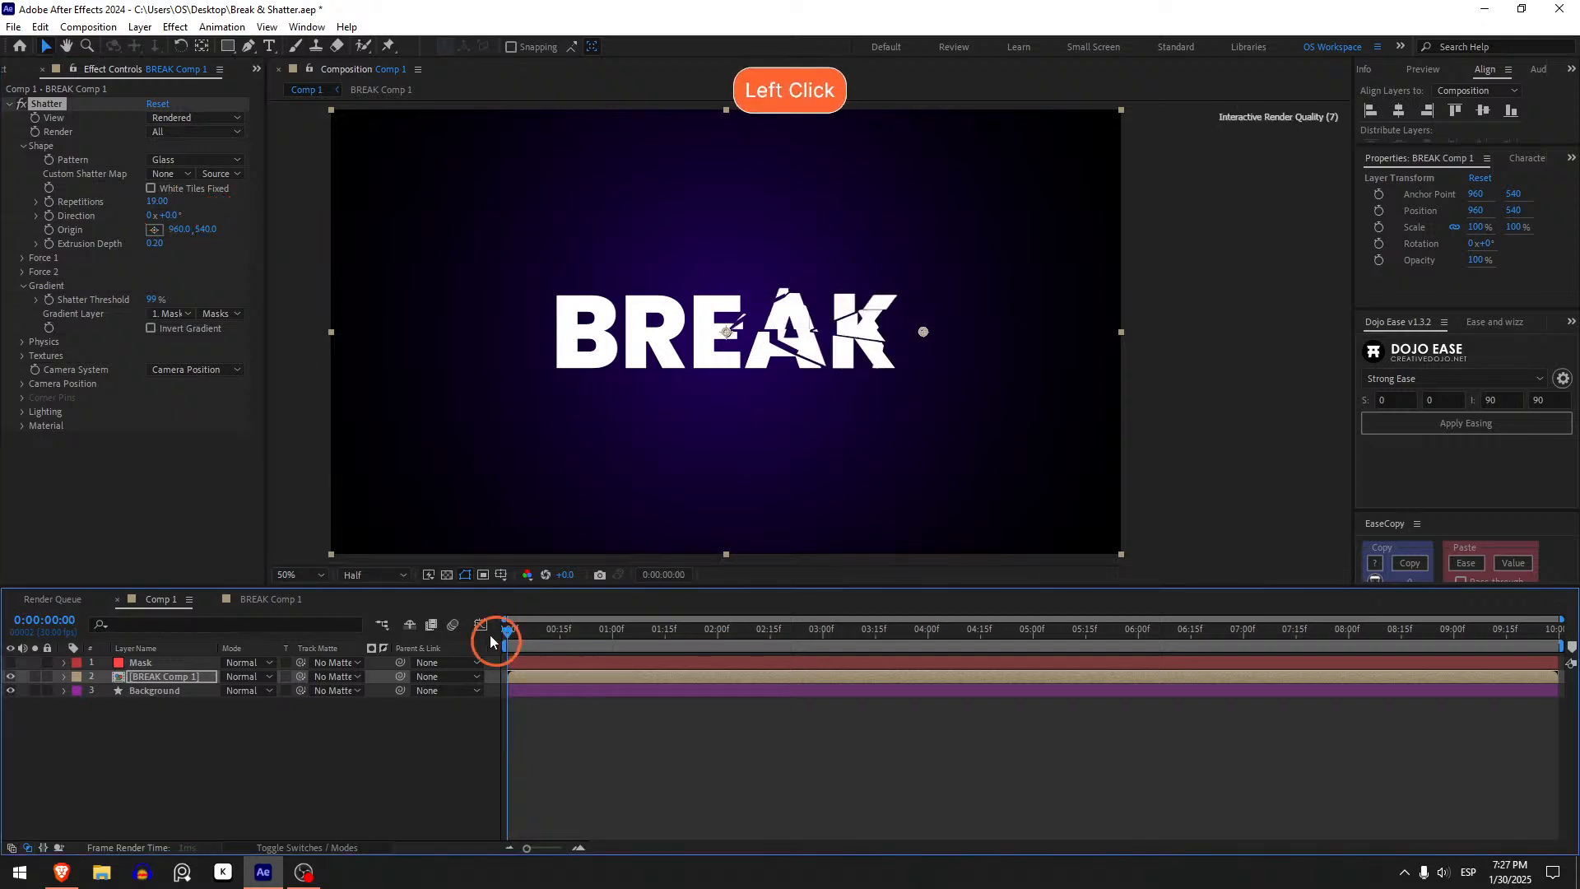
pyautogui.press('space')
pyautogui.click(516, 629)
pyautogui.press('space')
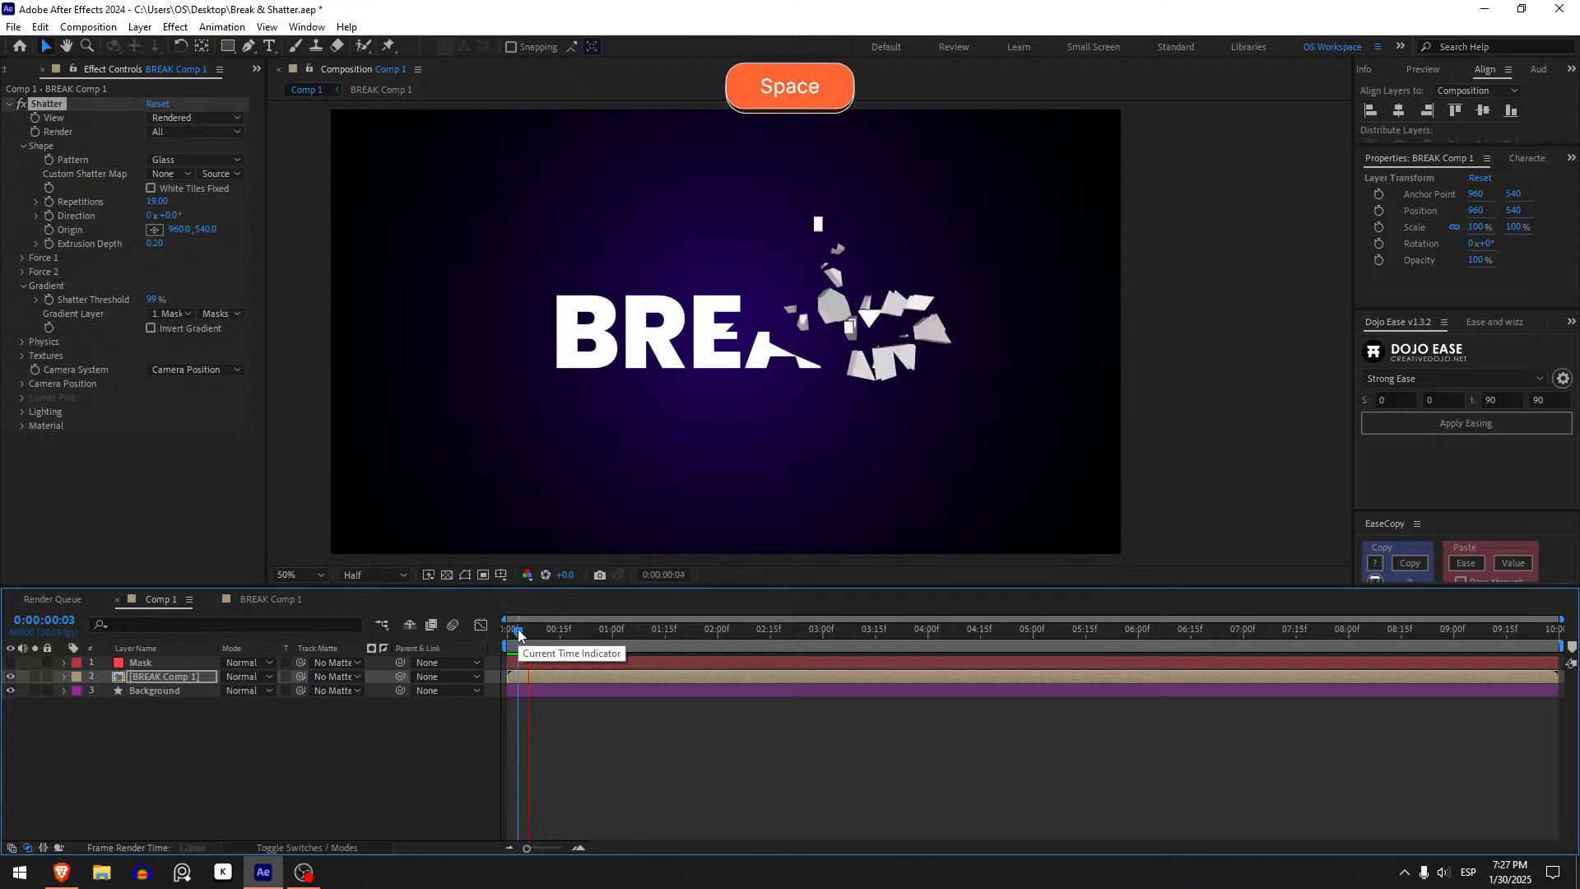
pyautogui.moveTo(520, 632)
pyautogui.mouseDown()
pyautogui.moveTo(556, 631)
pyautogui.moveTo(531, 630)
pyautogui.mouseUp()
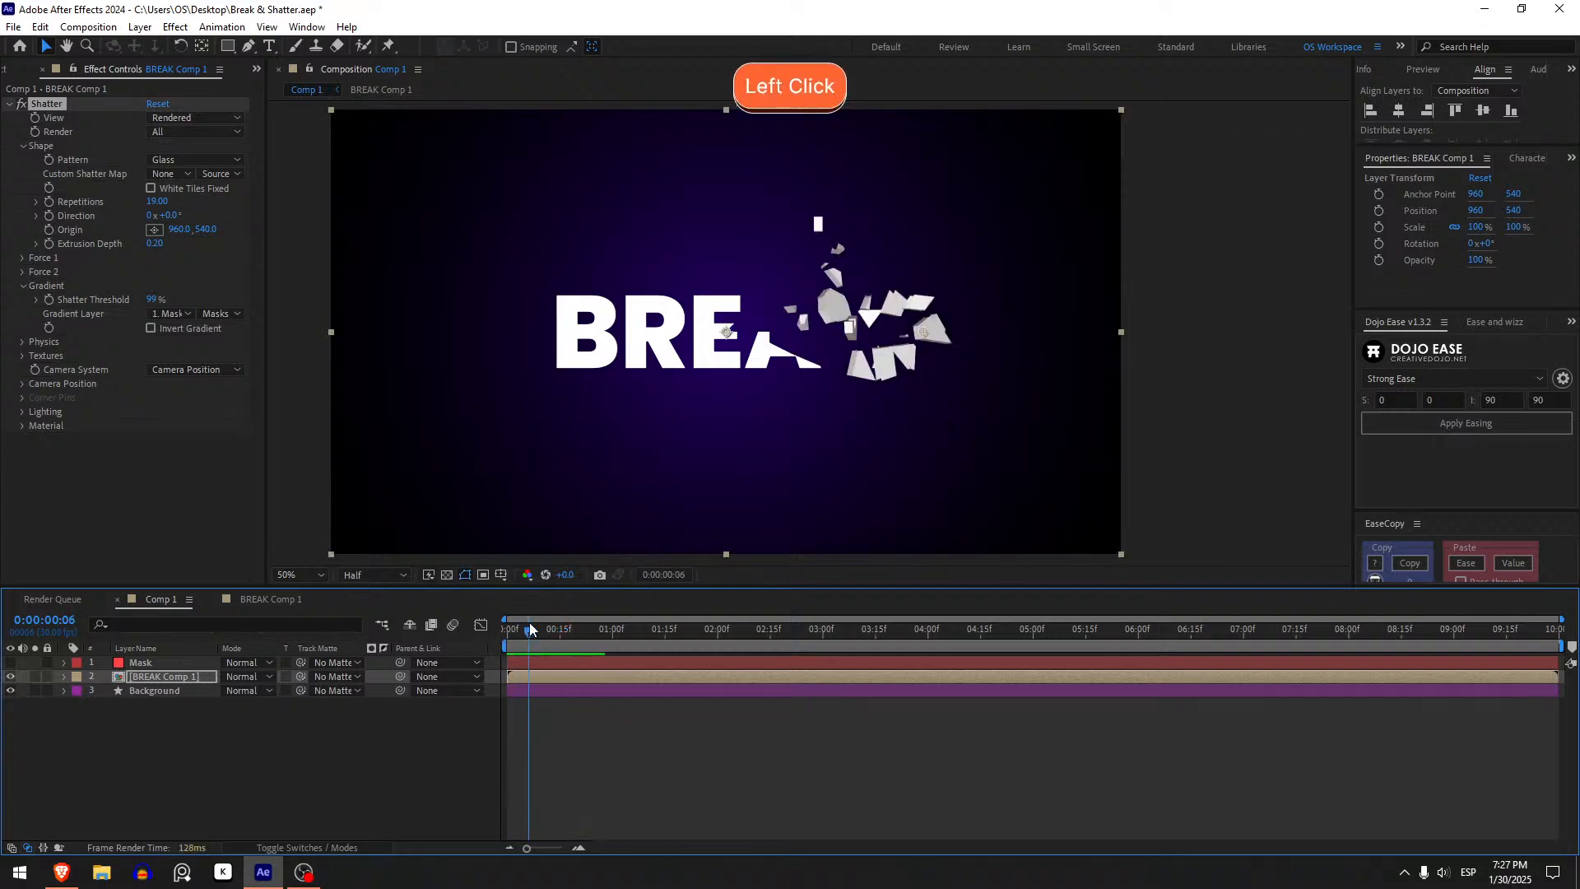
pyautogui.moveTo(530, 626)
pyautogui.mouseDown()
pyautogui.moveTo(508, 630)
pyautogui.moveTo(522, 644)
pyautogui.mouseUp()
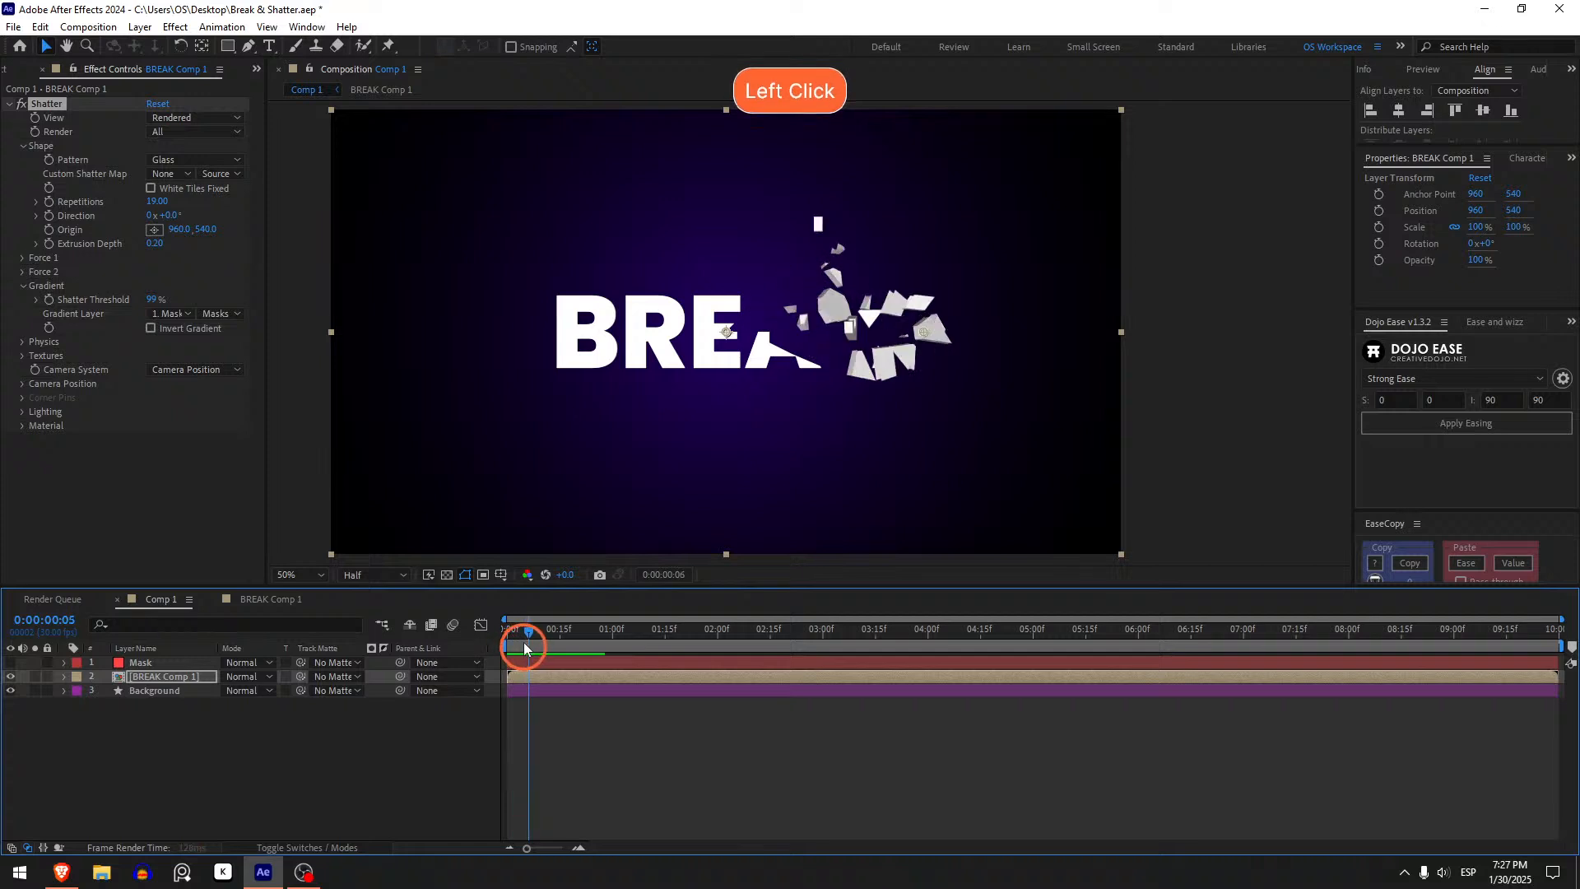
# - Reposition the Shatter Origin in the viewer to about 1018, 588, checking the result at the start of the timeline
pyautogui.click(155, 230)
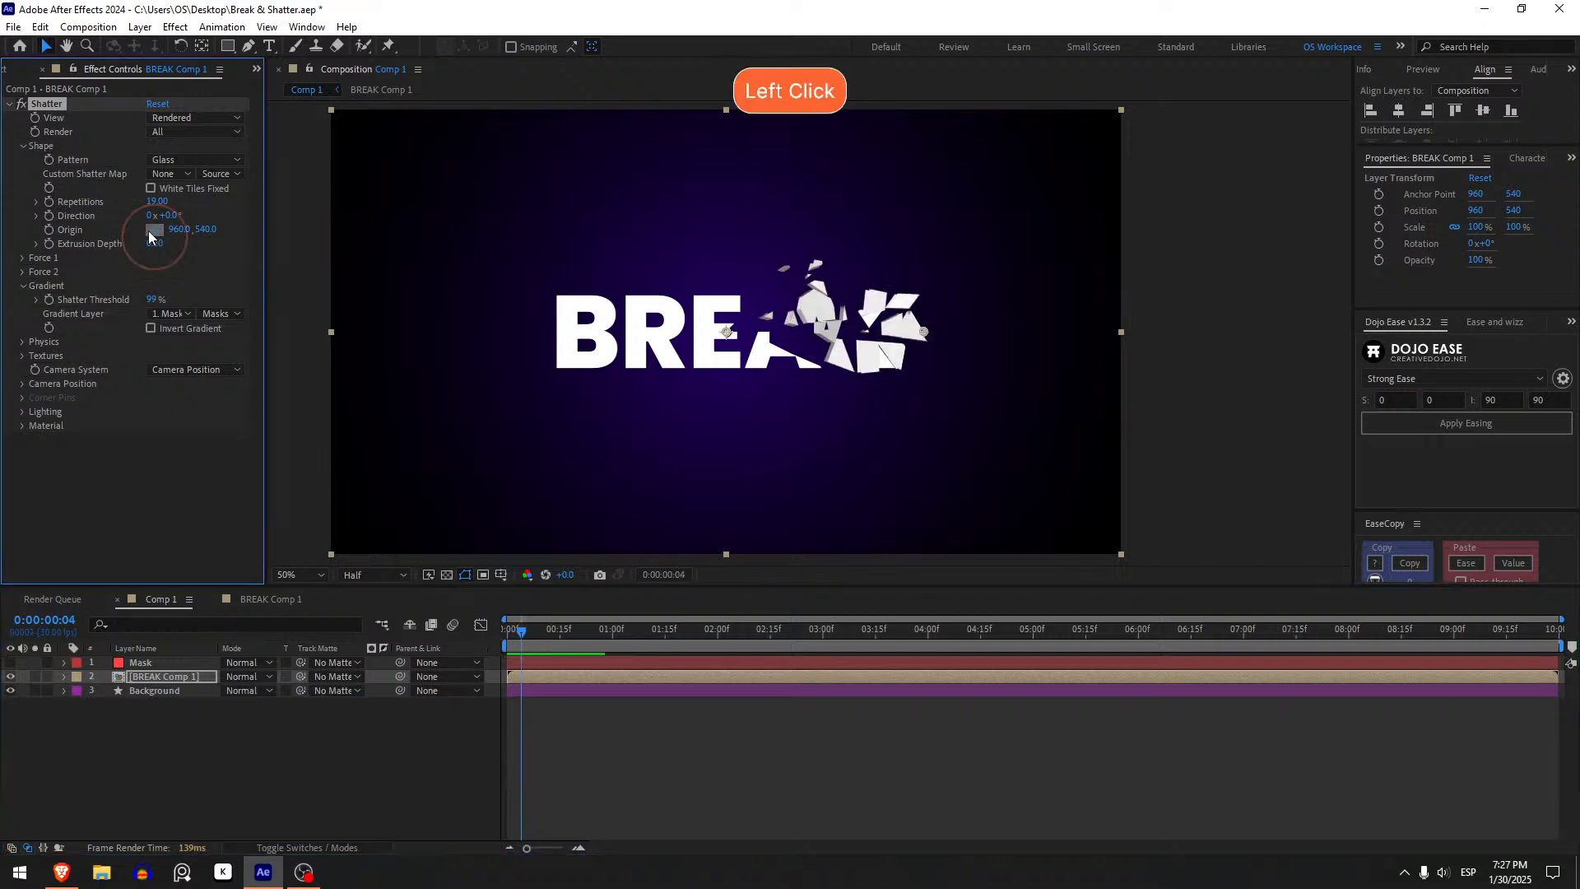
pyautogui.click(824, 319)
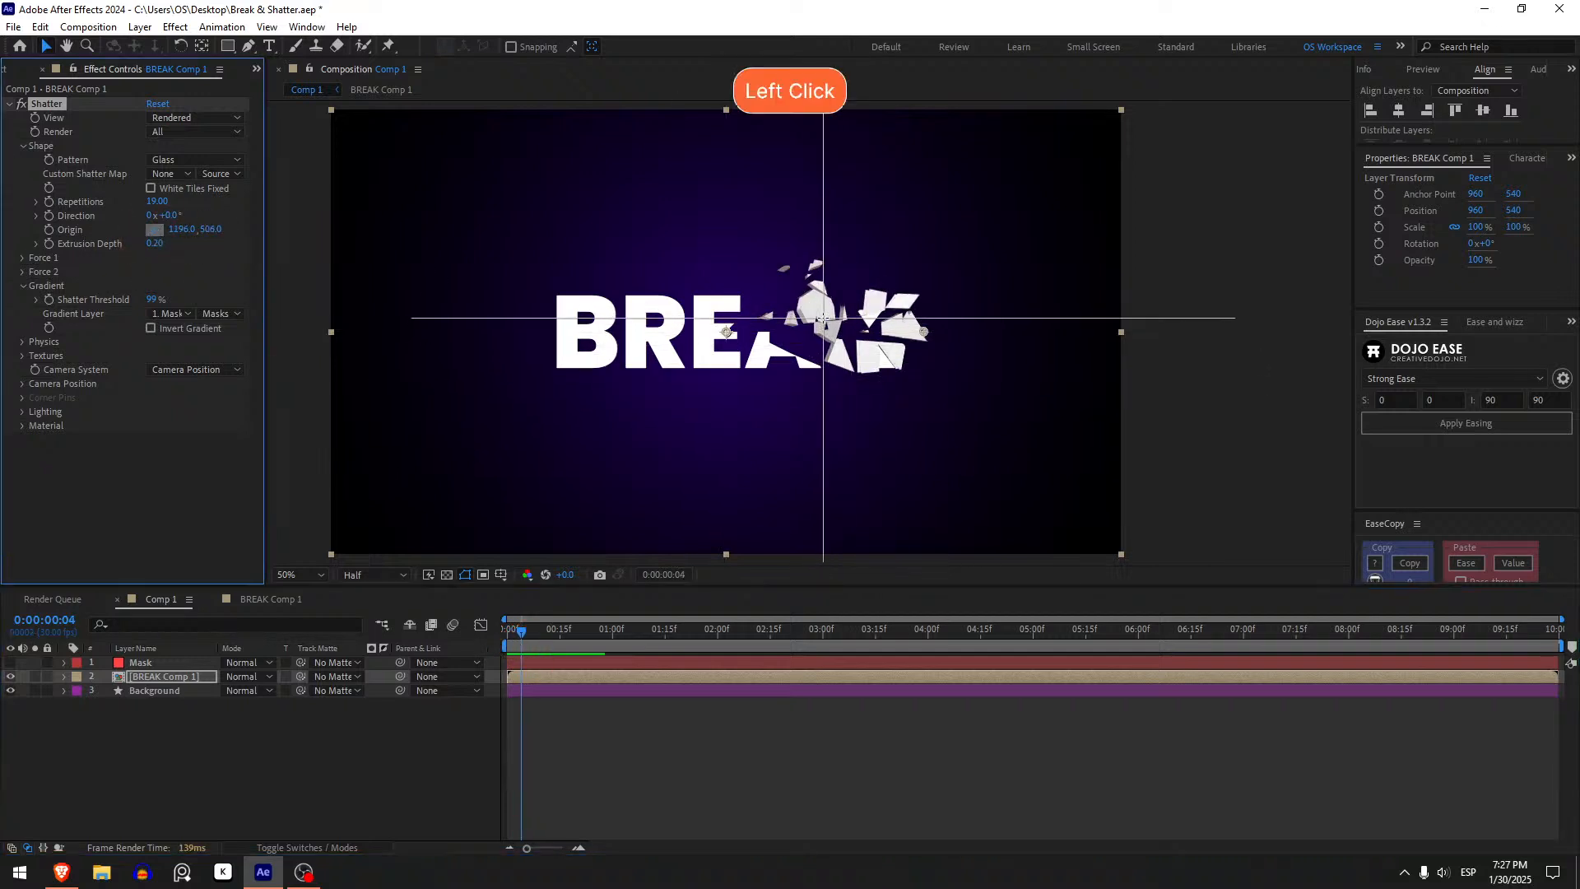
pyautogui.moveTo(526, 636); pyautogui.dragTo(508, 631)
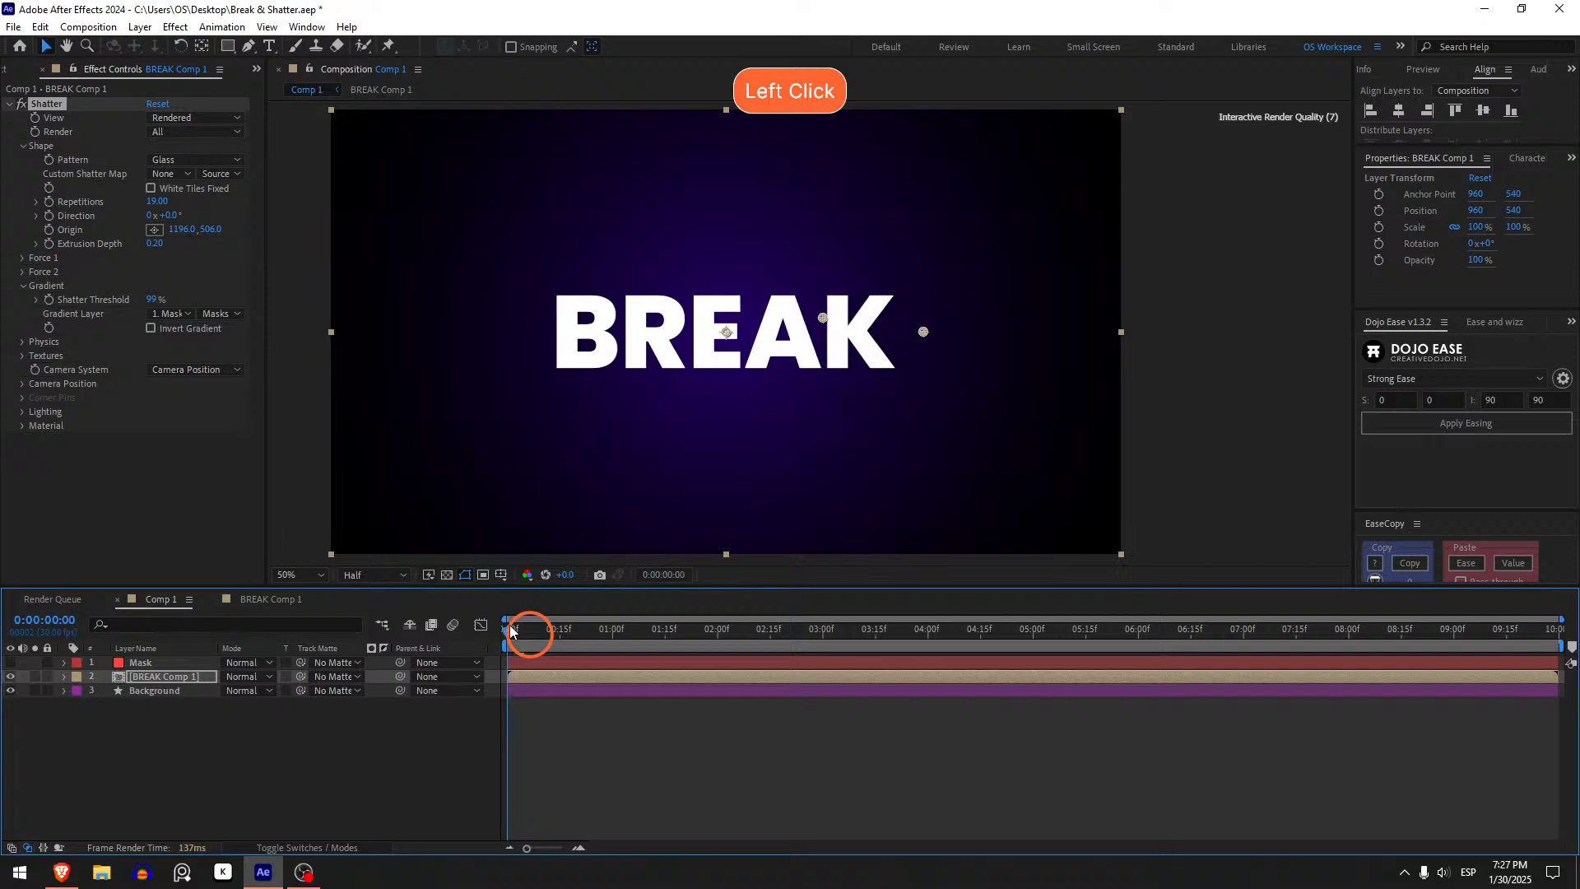
pyautogui.moveTo(821, 319); pyautogui.dragTo(787, 312)
pyautogui.moveTo(507, 640)
pyautogui.mouseDown()
pyautogui.moveTo(553, 630)
pyautogui.moveTo(508, 631)
pyautogui.mouseUp()
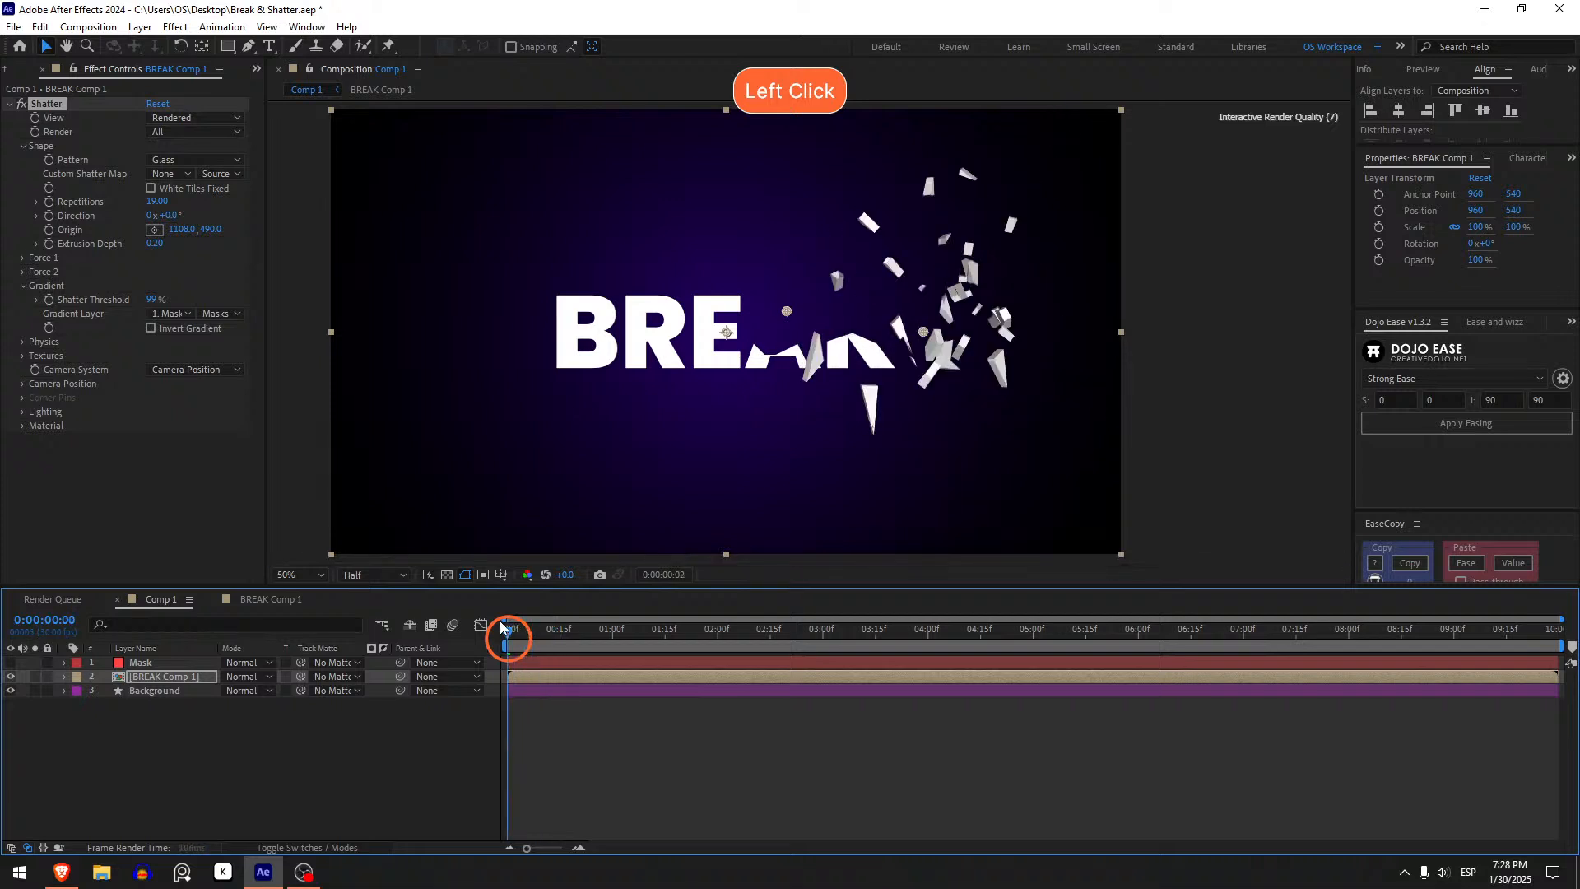
pyautogui.moveTo(789, 313); pyautogui.dragTo(749, 352)
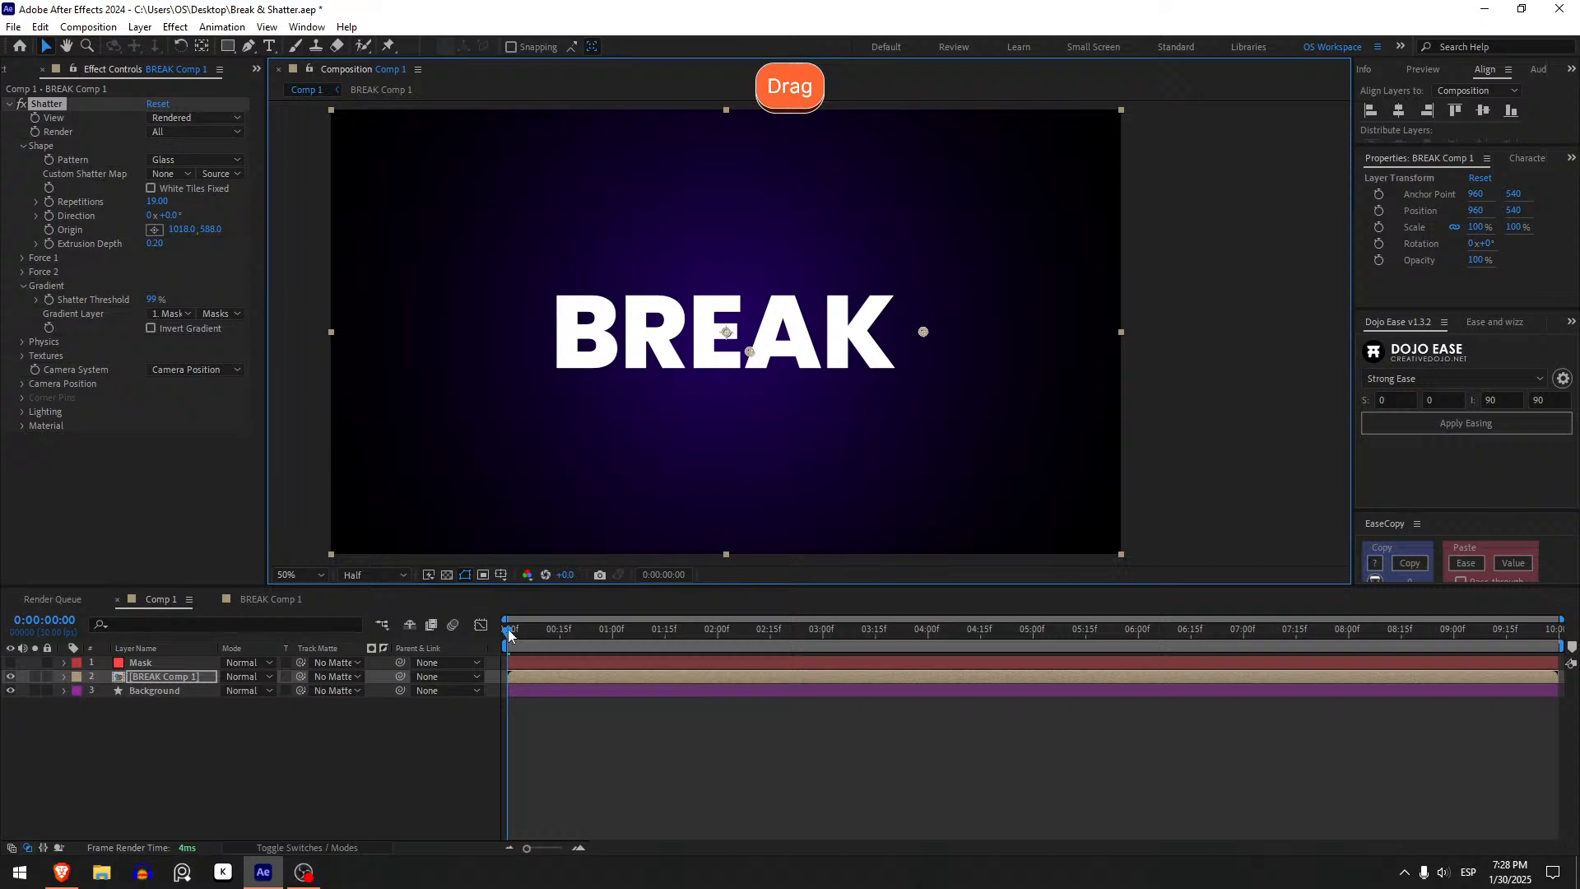
pyautogui.moveTo(508, 631)
pyautogui.mouseDown()
pyautogui.moveTo(547, 630)
pyautogui.moveTo(503, 628)
pyautogui.mouseUp()
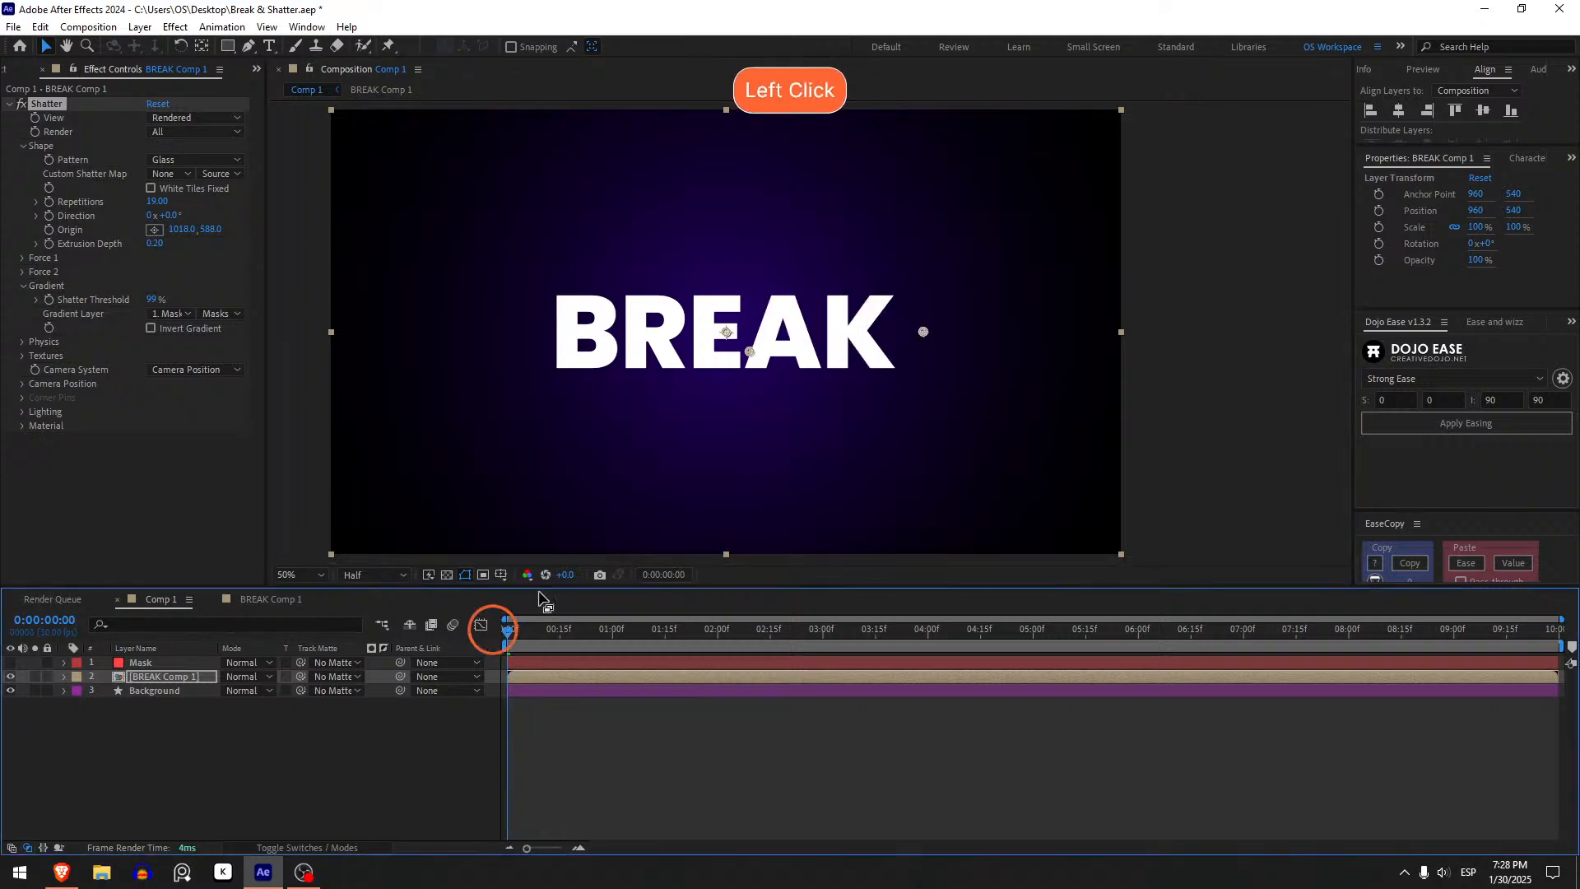
# - Reposition the Shatter Origin to about 1076, 528, undoing an accidental layer move, and preview the playback
pyautogui.moveTo(745, 359); pyautogui.dragTo(759, 349)
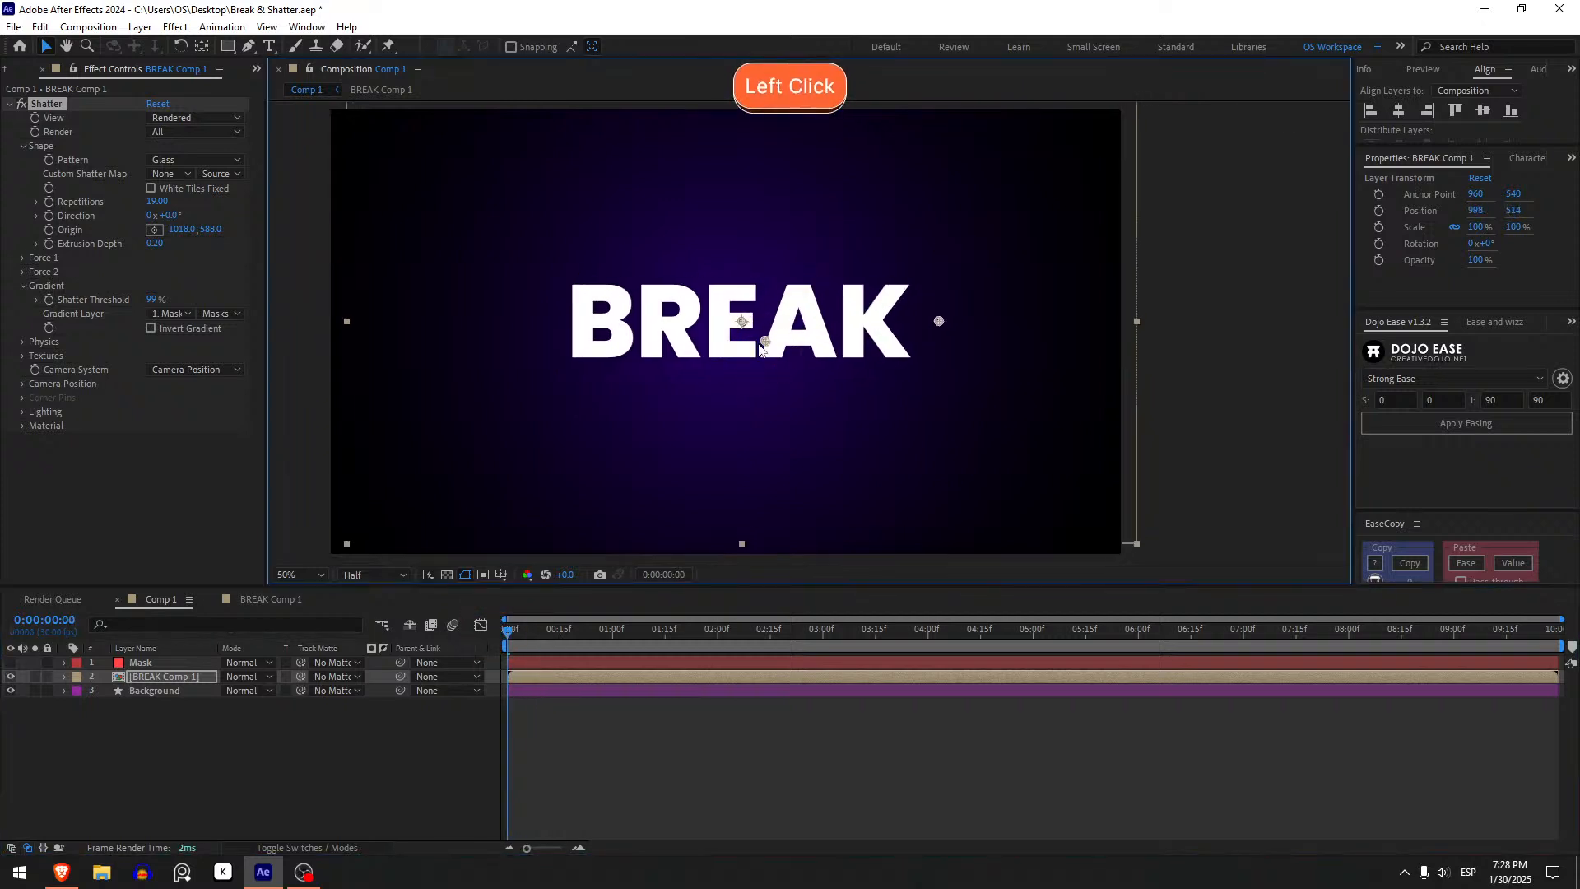
pyautogui.hotkey('ctrl', 'z')
pyautogui.click(751, 355)
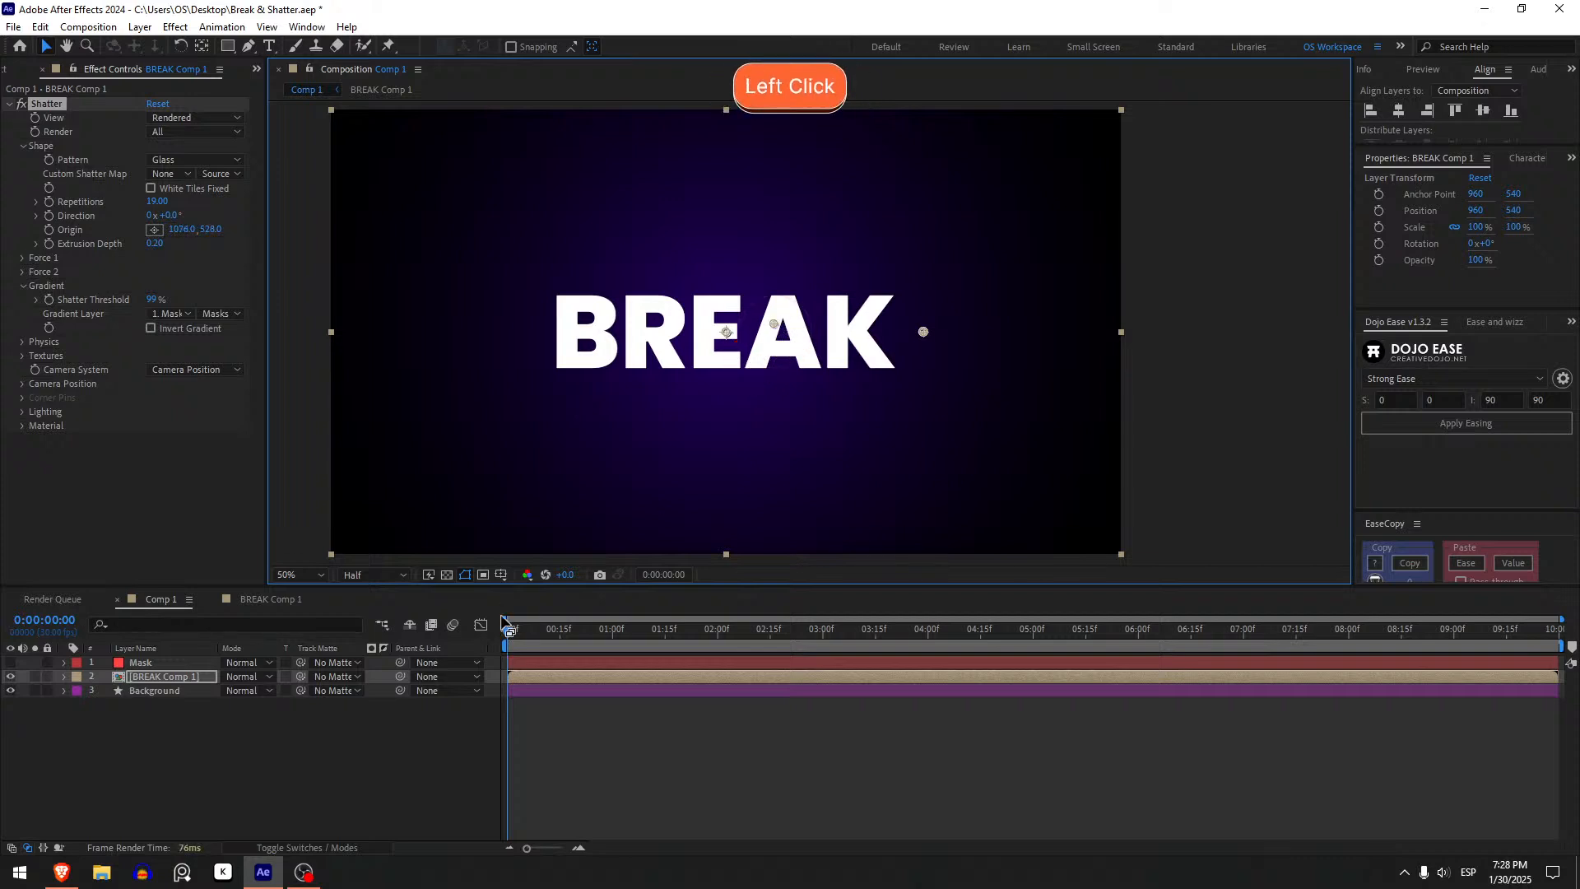
pyautogui.moveTo(508, 631)
pyautogui.mouseDown()
pyautogui.moveTo(571, 630)
pyautogui.moveTo(506, 631)
pyautogui.mouseUp()
pyautogui.press('space')
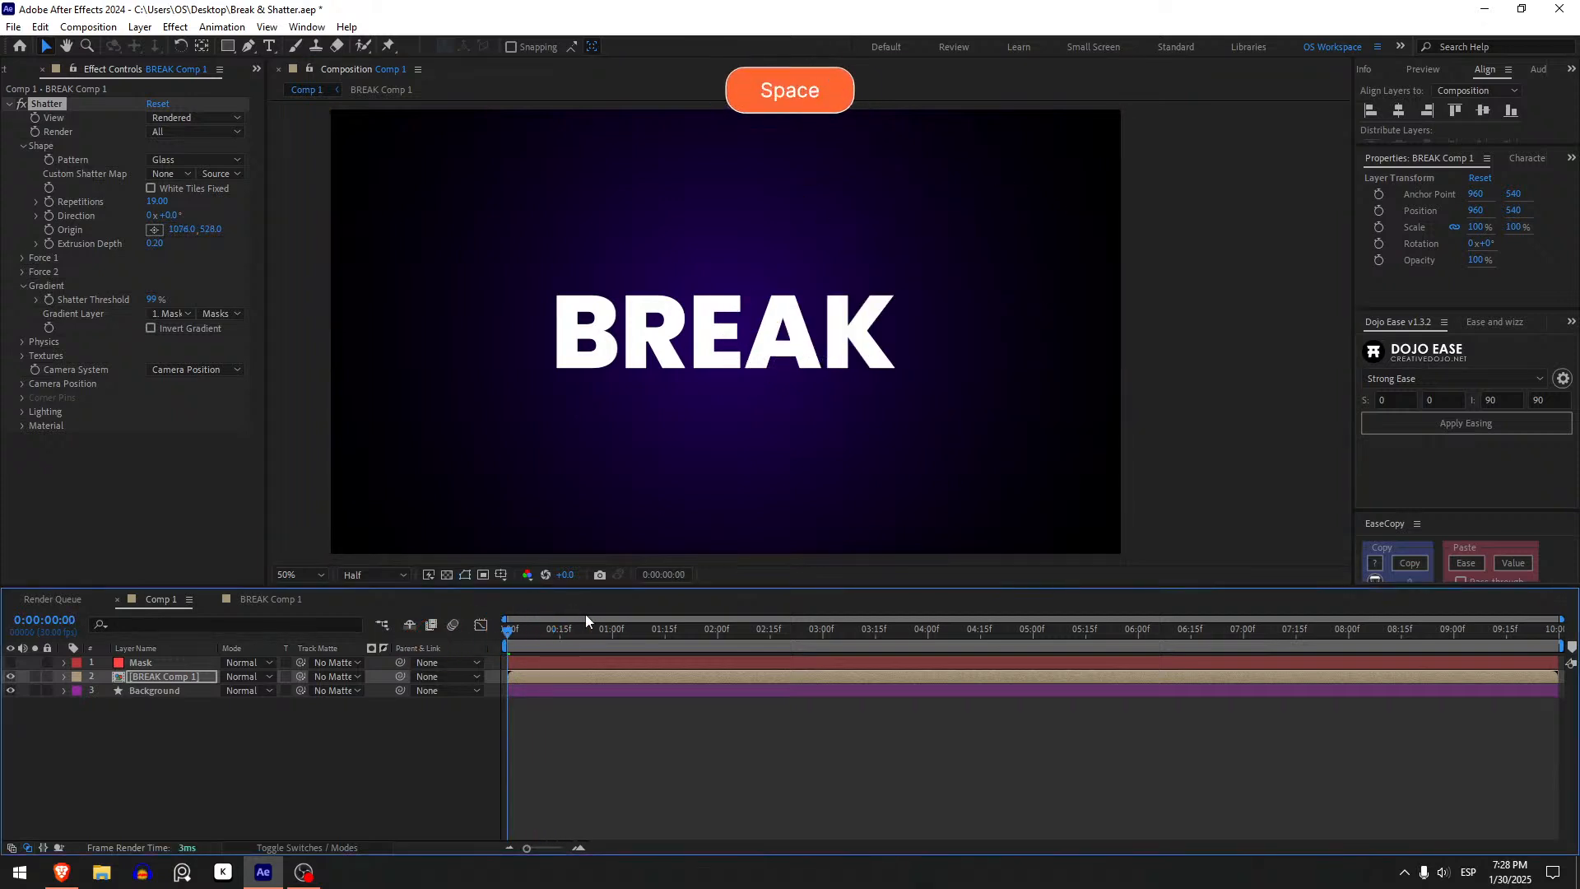
pyautogui.click(511, 634)
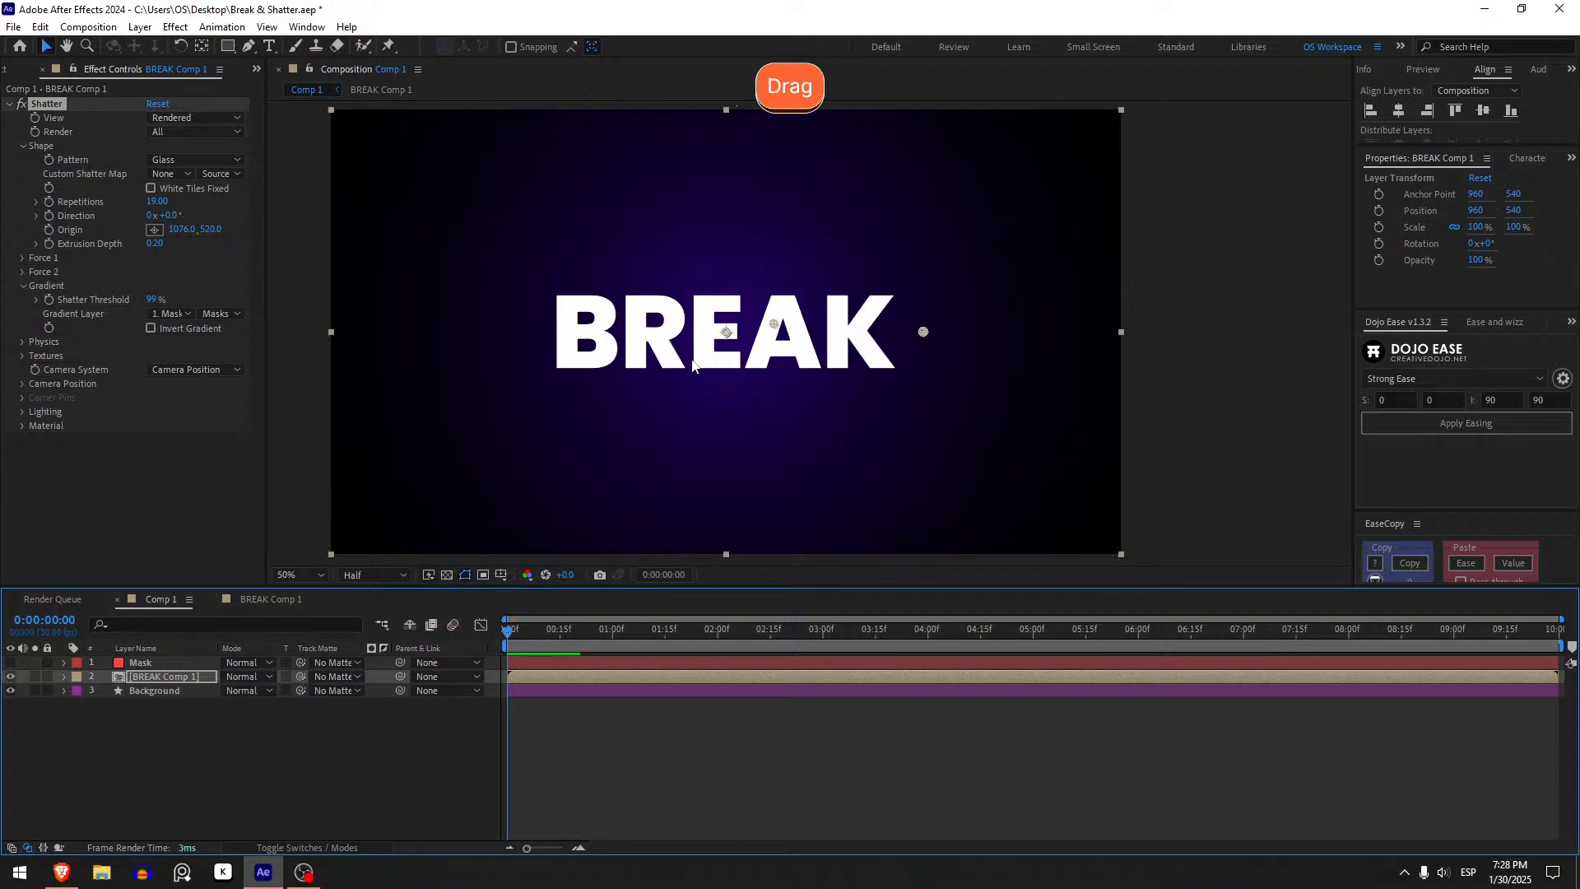
# - Drag the Shatter Origin in the viewer to about 972, 584, preview, then move it to about 1042, 540
pyautogui.moveTo(775, 324); pyautogui.dragTo(732, 350)
pyautogui.press('space')
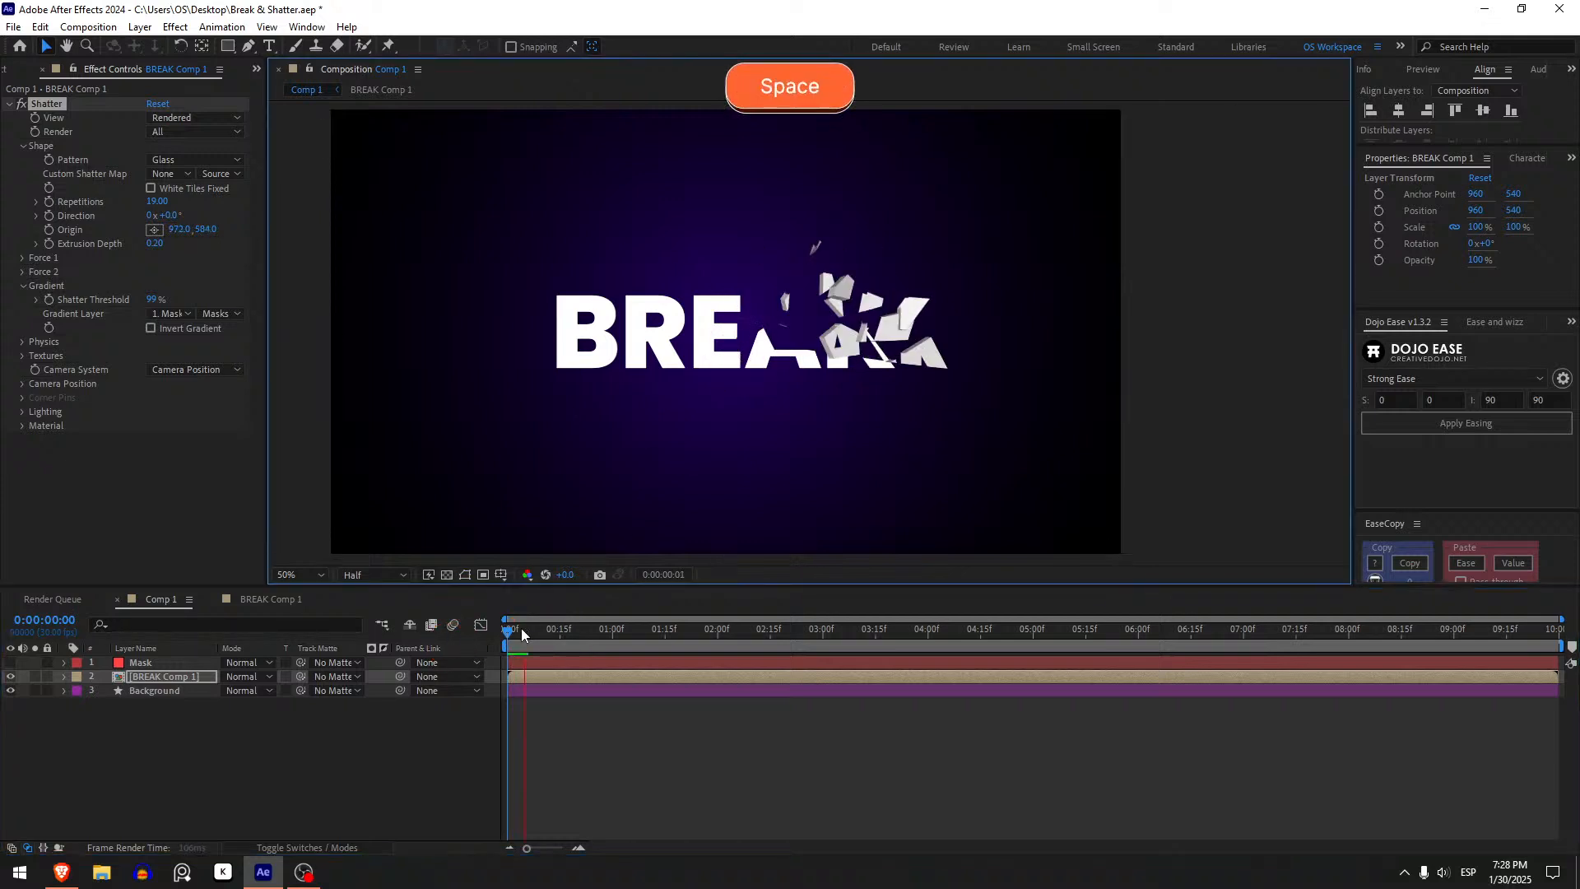
pyautogui.click(524, 632)
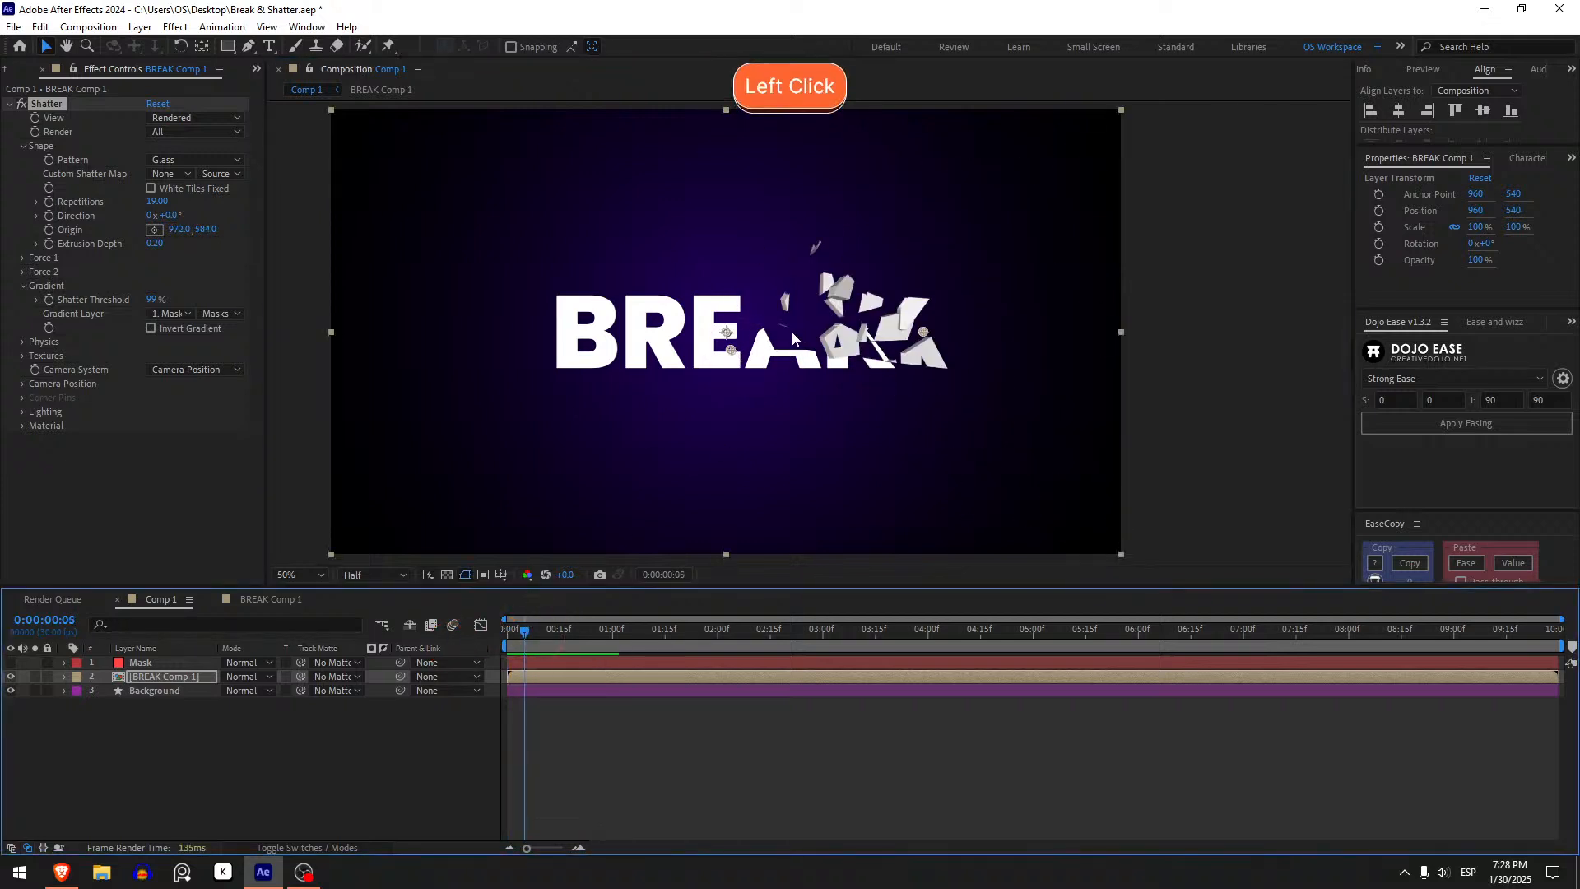
pyautogui.moveTo(729, 356); pyautogui.dragTo(751, 349)
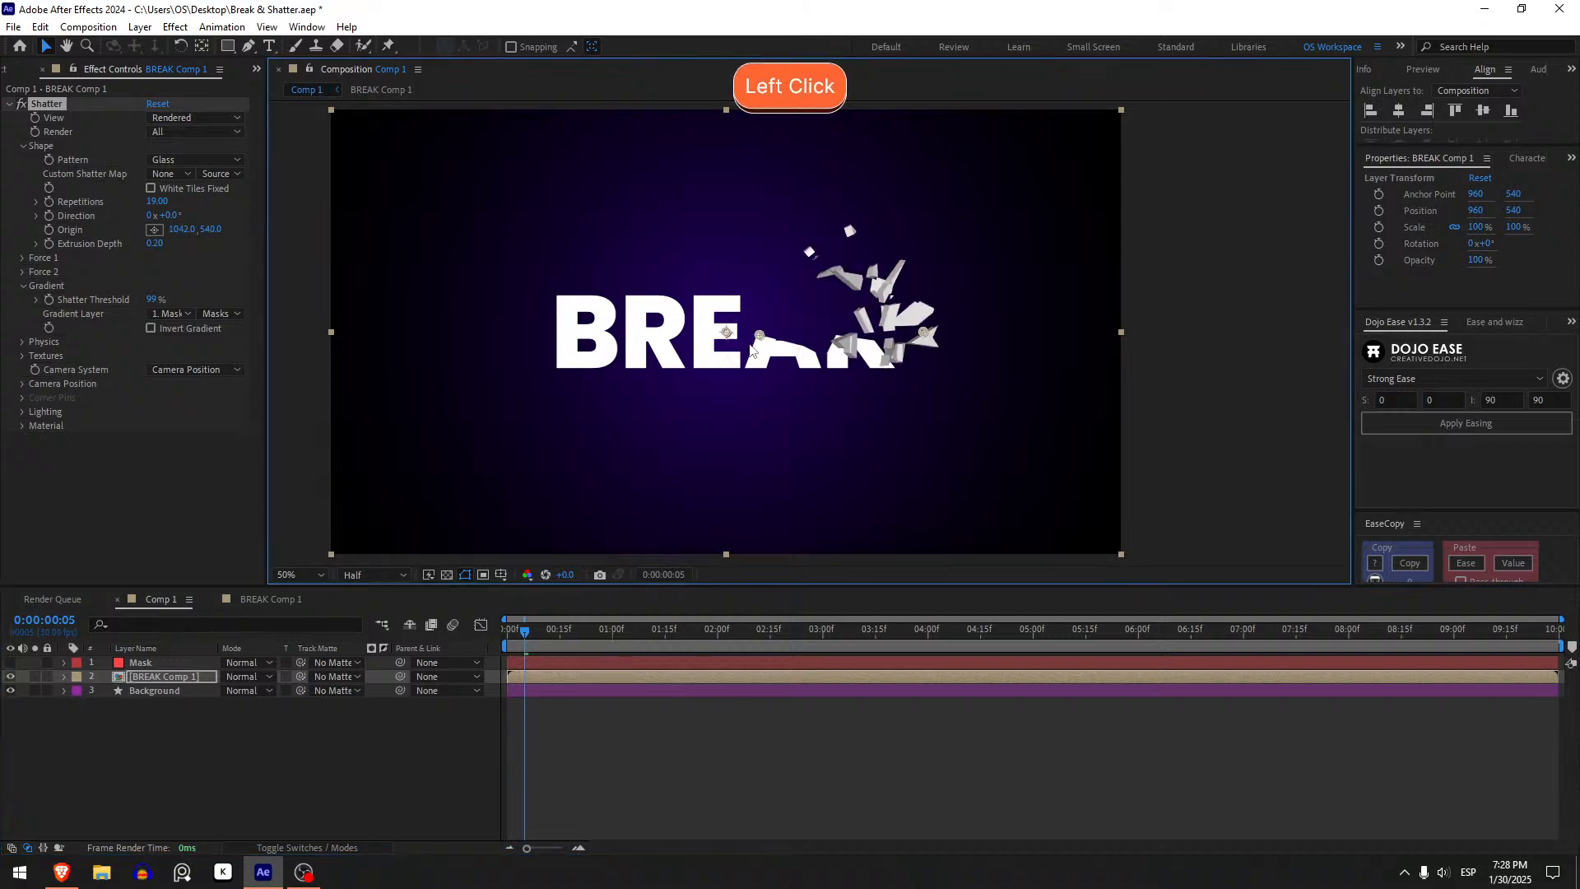
# - Play back and scrub the start of the timeline, zooming into the viewer to inspect the glass shards
pyautogui.moveTo(518, 639); pyautogui.dragTo(499, 640)
pyautogui.press('space')
pyautogui.click(509, 637)
pyautogui.press('space')
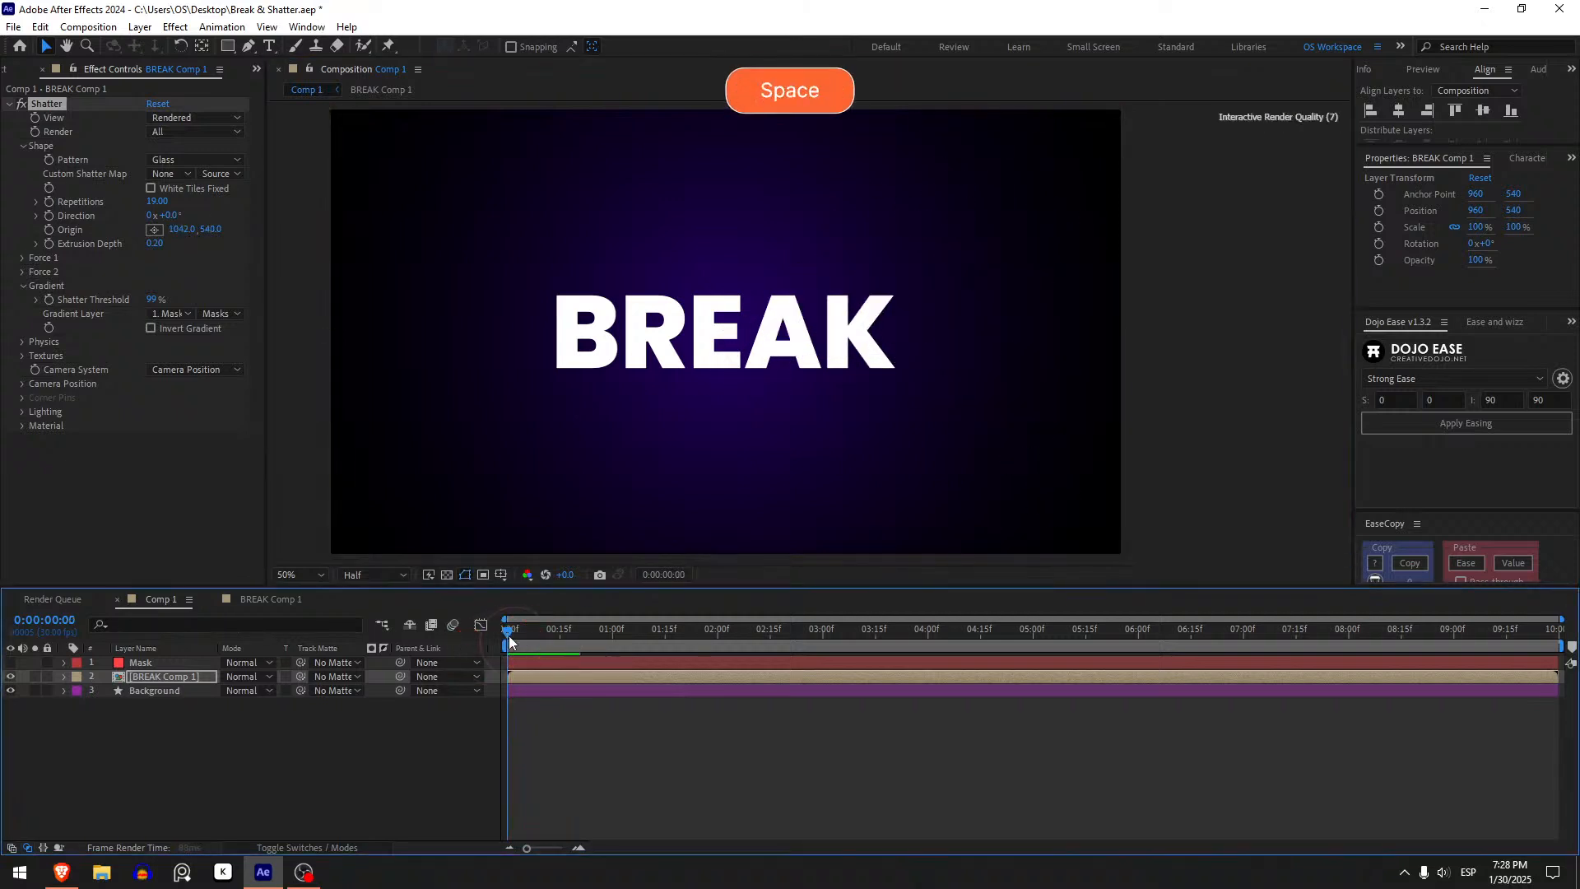
pyautogui.click(508, 641)
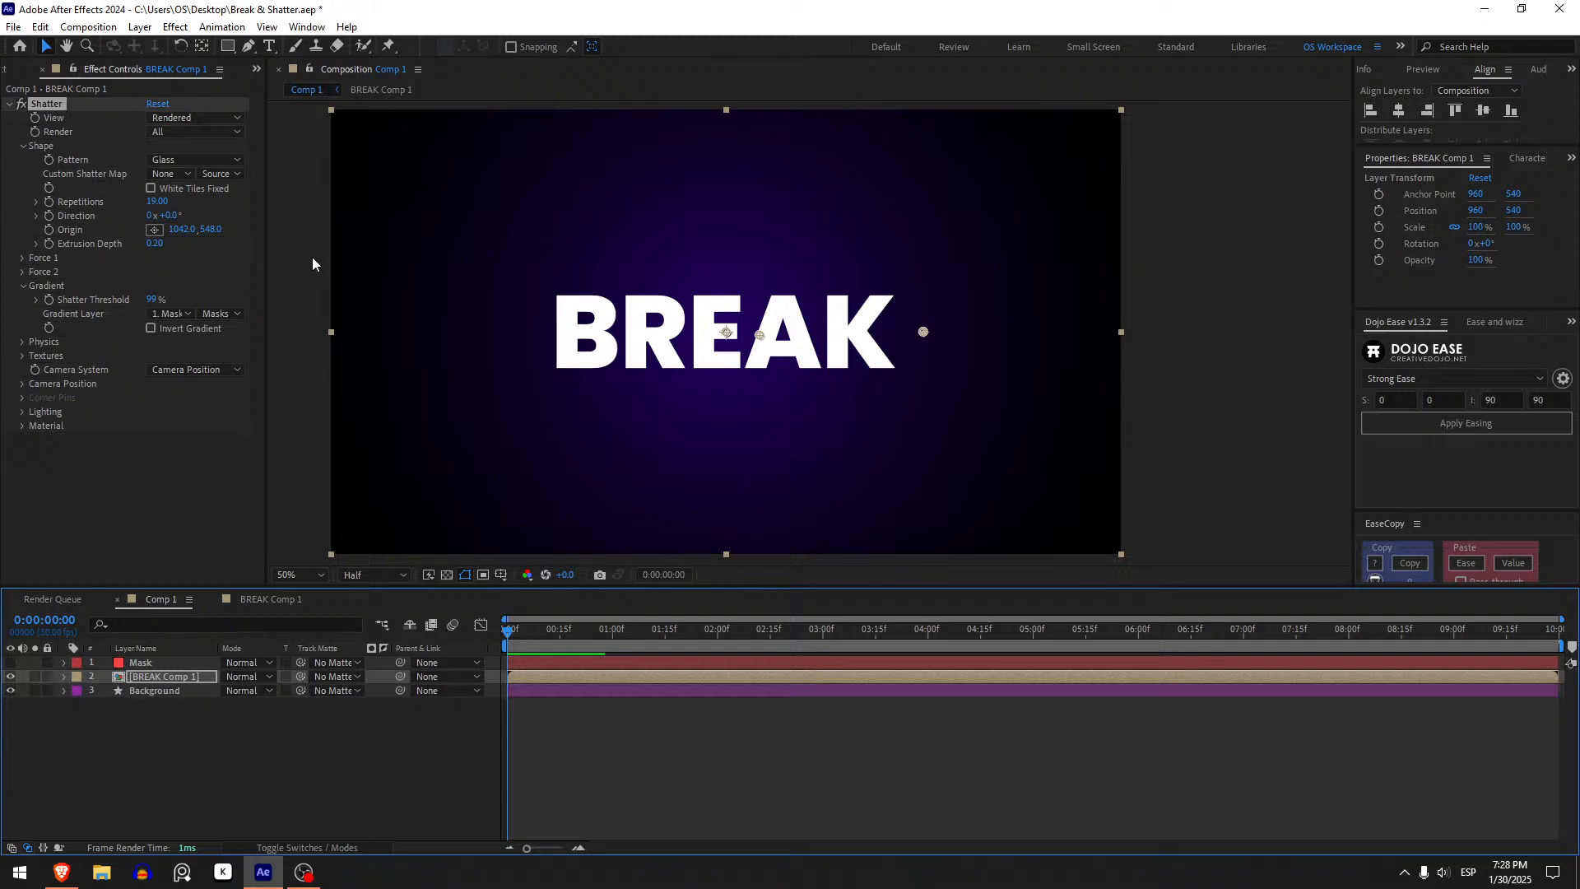
pyautogui.moveTo(507, 635); pyautogui.dragTo(530, 636)
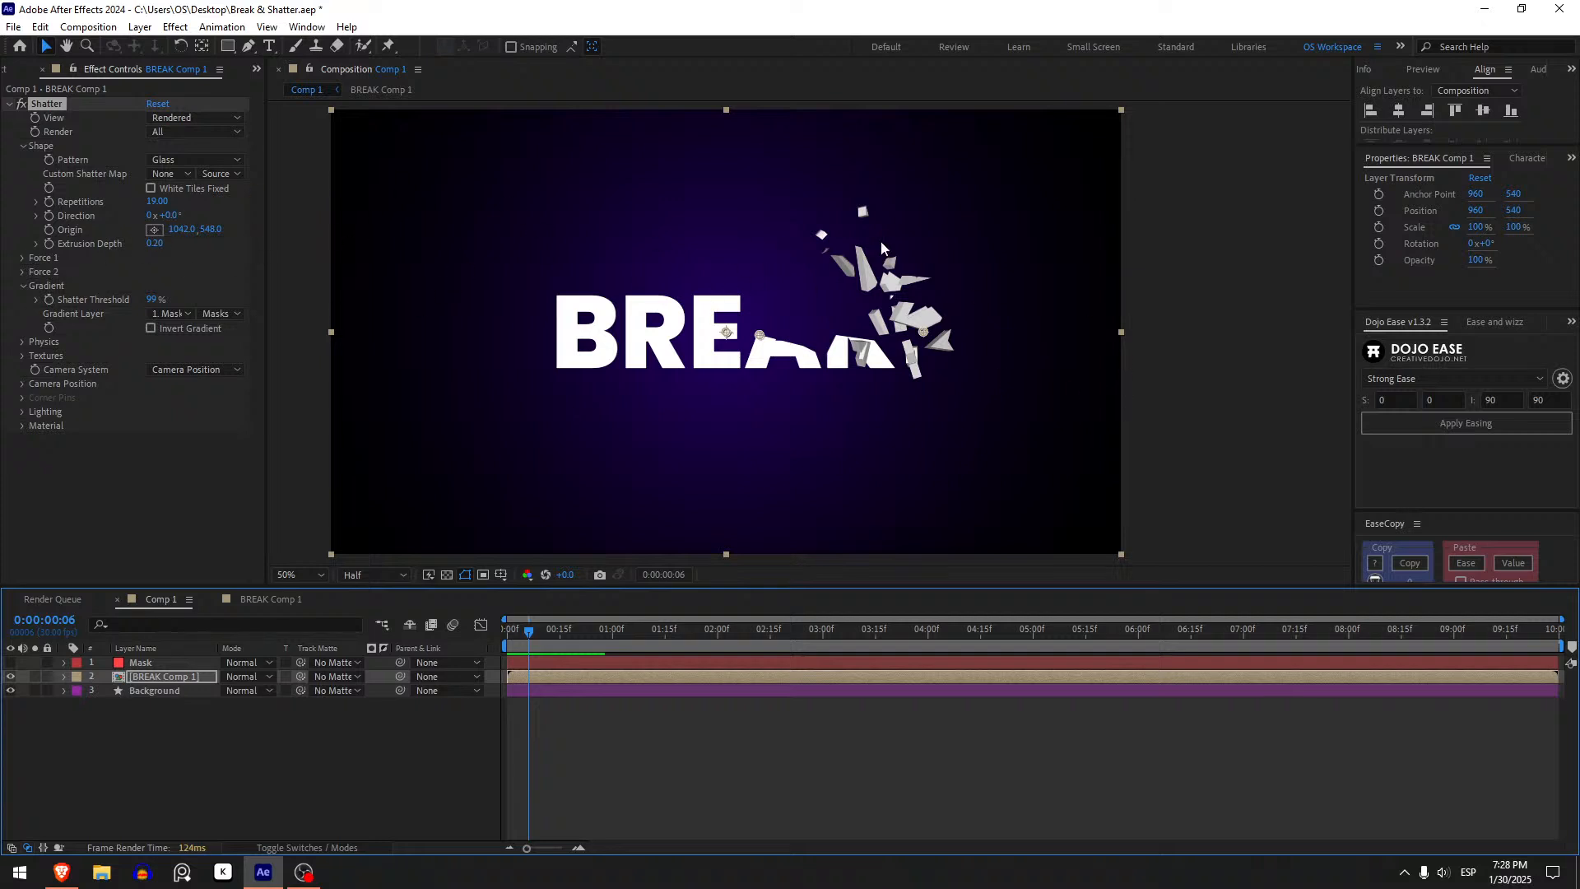
pyautogui.scroll(4, 881, 240)
pyautogui.scroll(-2, 980, 253)
pyautogui.moveTo(980, 253); pyautogui.dragTo(766, 331)
pyautogui.scroll(1, 727, 310)
pyautogui.scroll(-1, 719, 310)
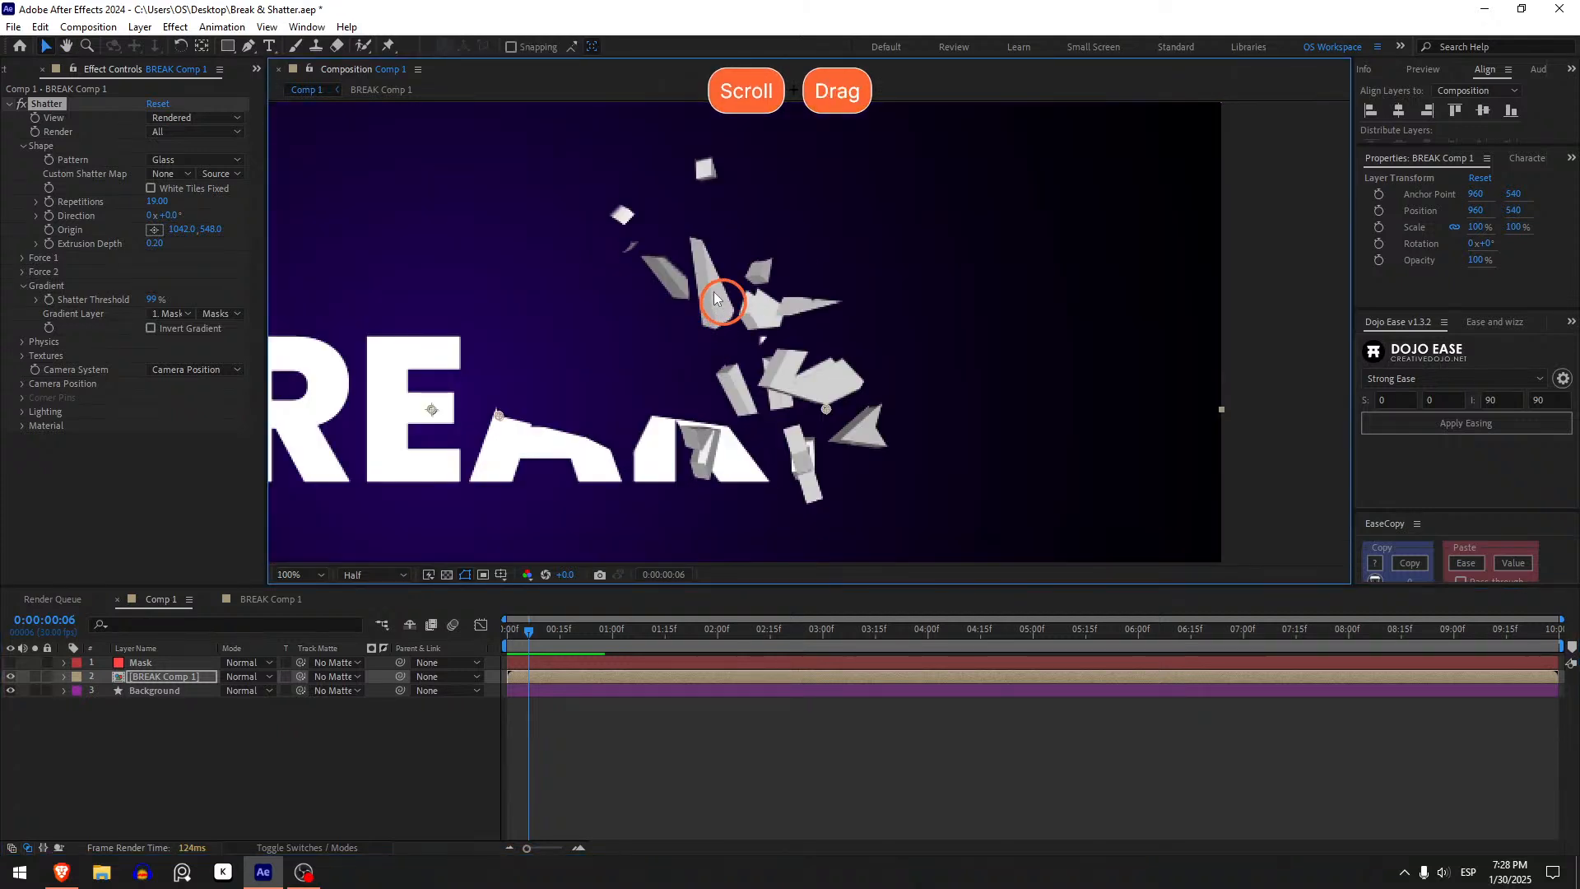
# - Set the Shatter Extrusion Depth to 0.09
pyautogui.moveTo(152, 245)
pyautogui.mouseDown()
pyautogui.moveTo(133, 248)
pyautogui.moveTo(167, 245)
pyautogui.moveTo(135, 242)
pyautogui.mouseUp()
pyautogui.click(650, 780)
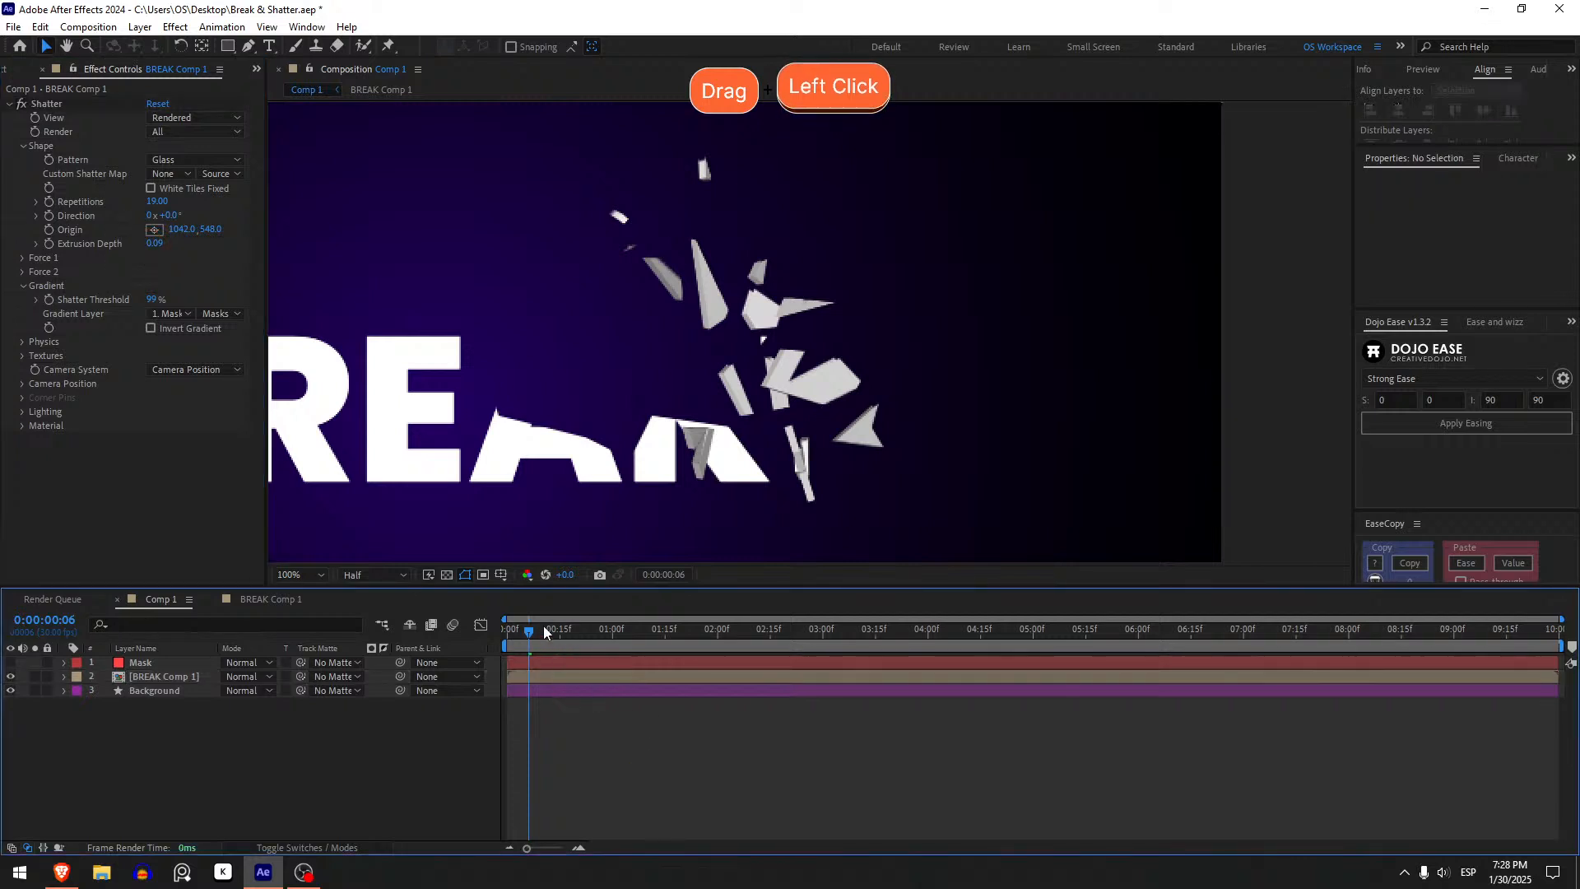
pyautogui.moveTo(543, 636); pyautogui.dragTo(507, 629)
pyautogui.scroll(-3, 652, 444)
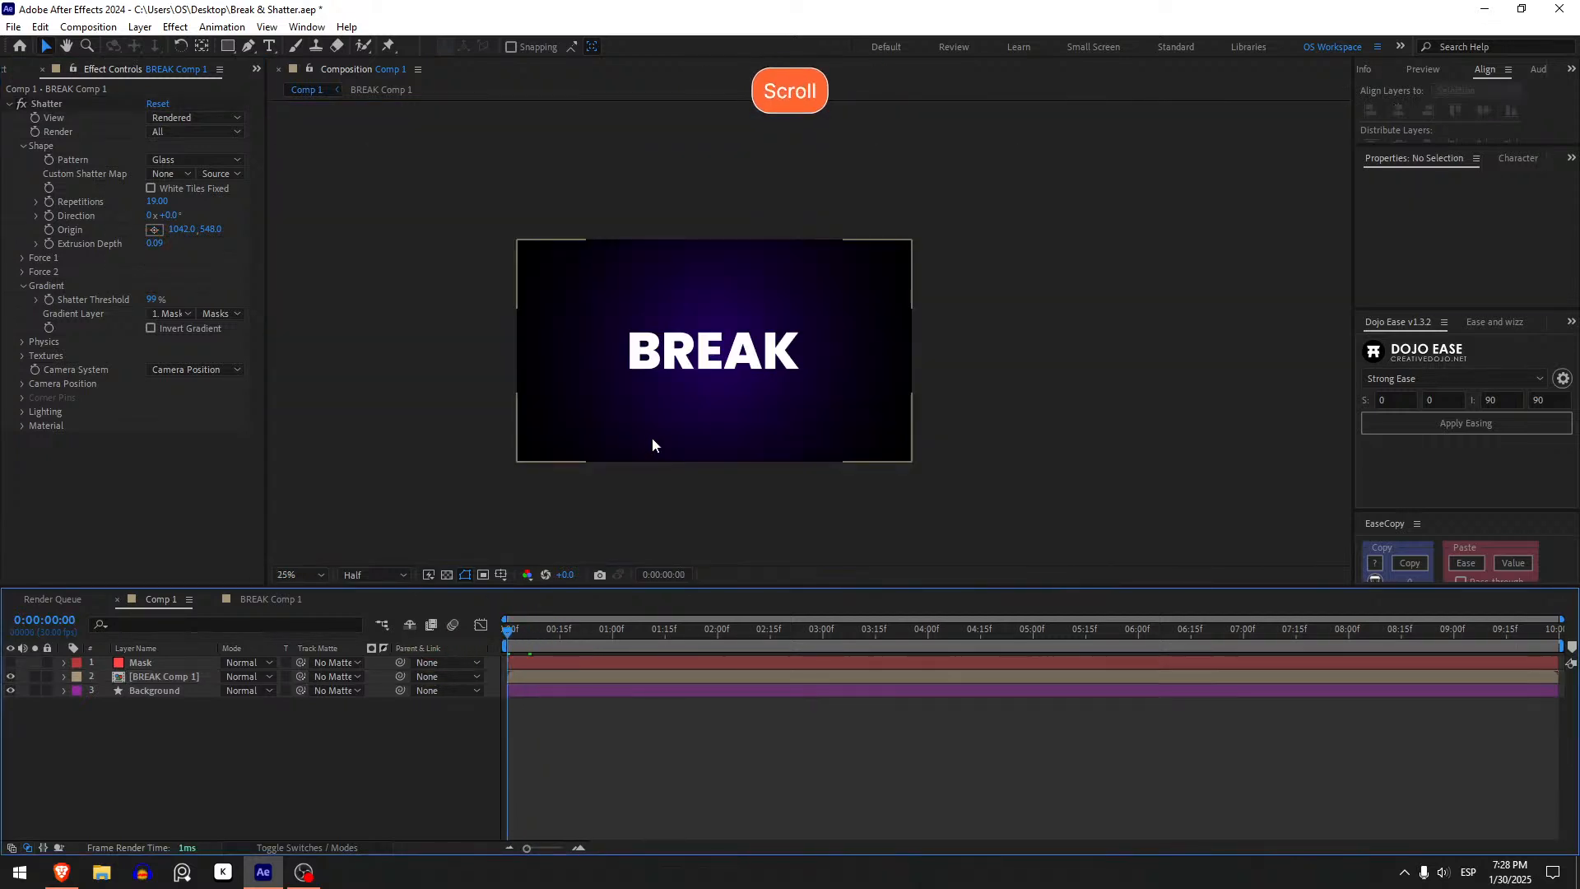
pyautogui.scroll(1, 743, 363)
# - Preview the shatter animation on the BREAK text from the start of the timeline
pyautogui.moveTo(742, 363); pyautogui.dragTo(804, 360)
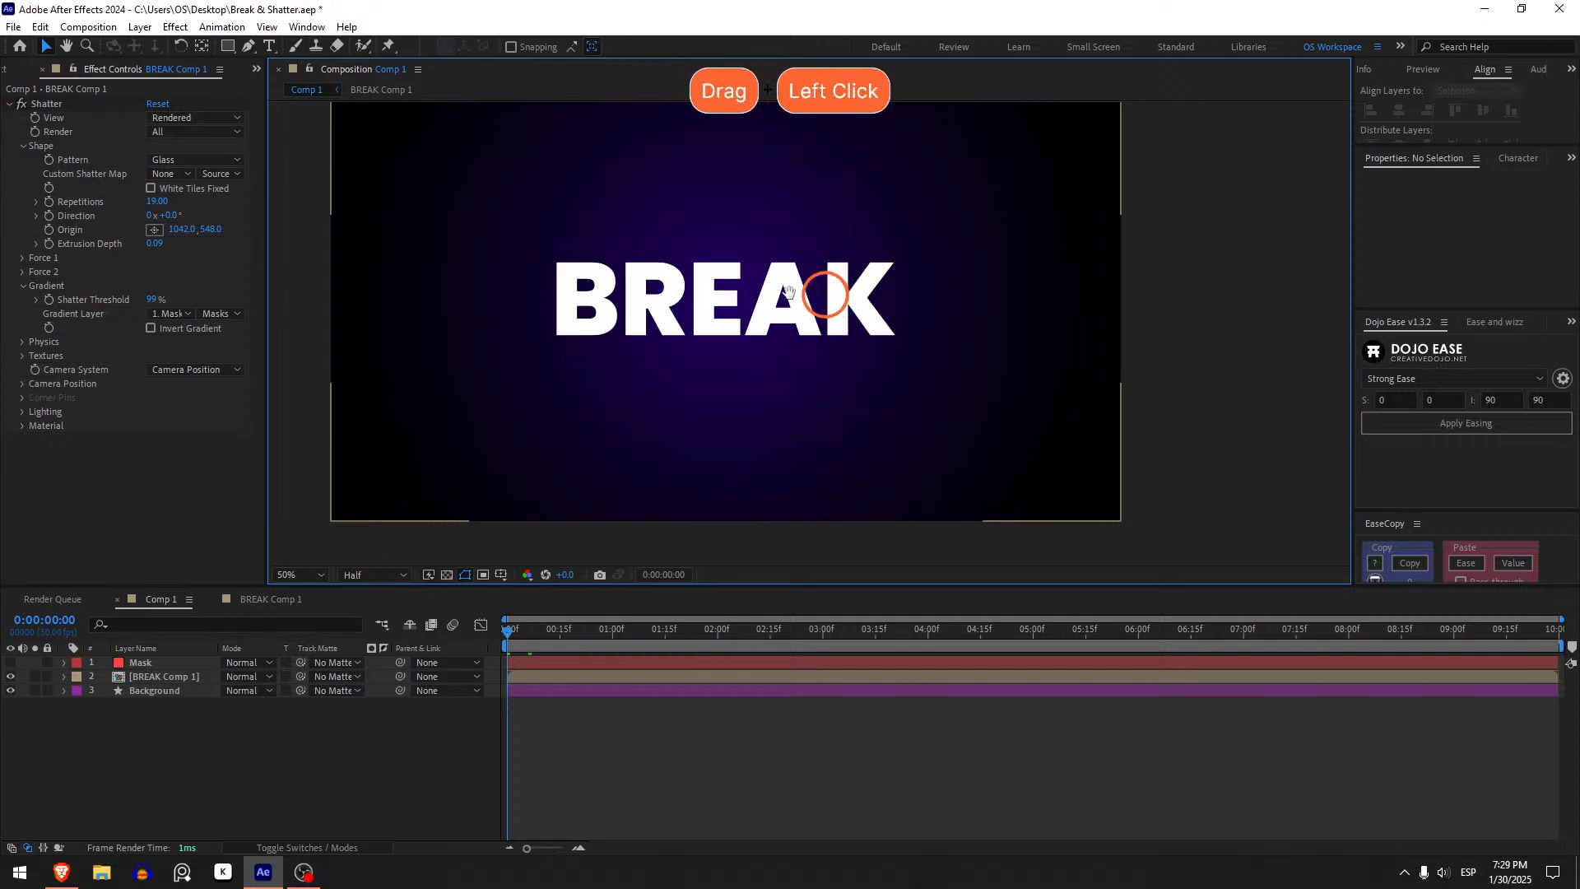
pyautogui.moveTo(790, 293); pyautogui.dragTo(740, 326)
pyautogui.scroll(1, 740, 326)
pyautogui.scroll(-1, 740, 326)
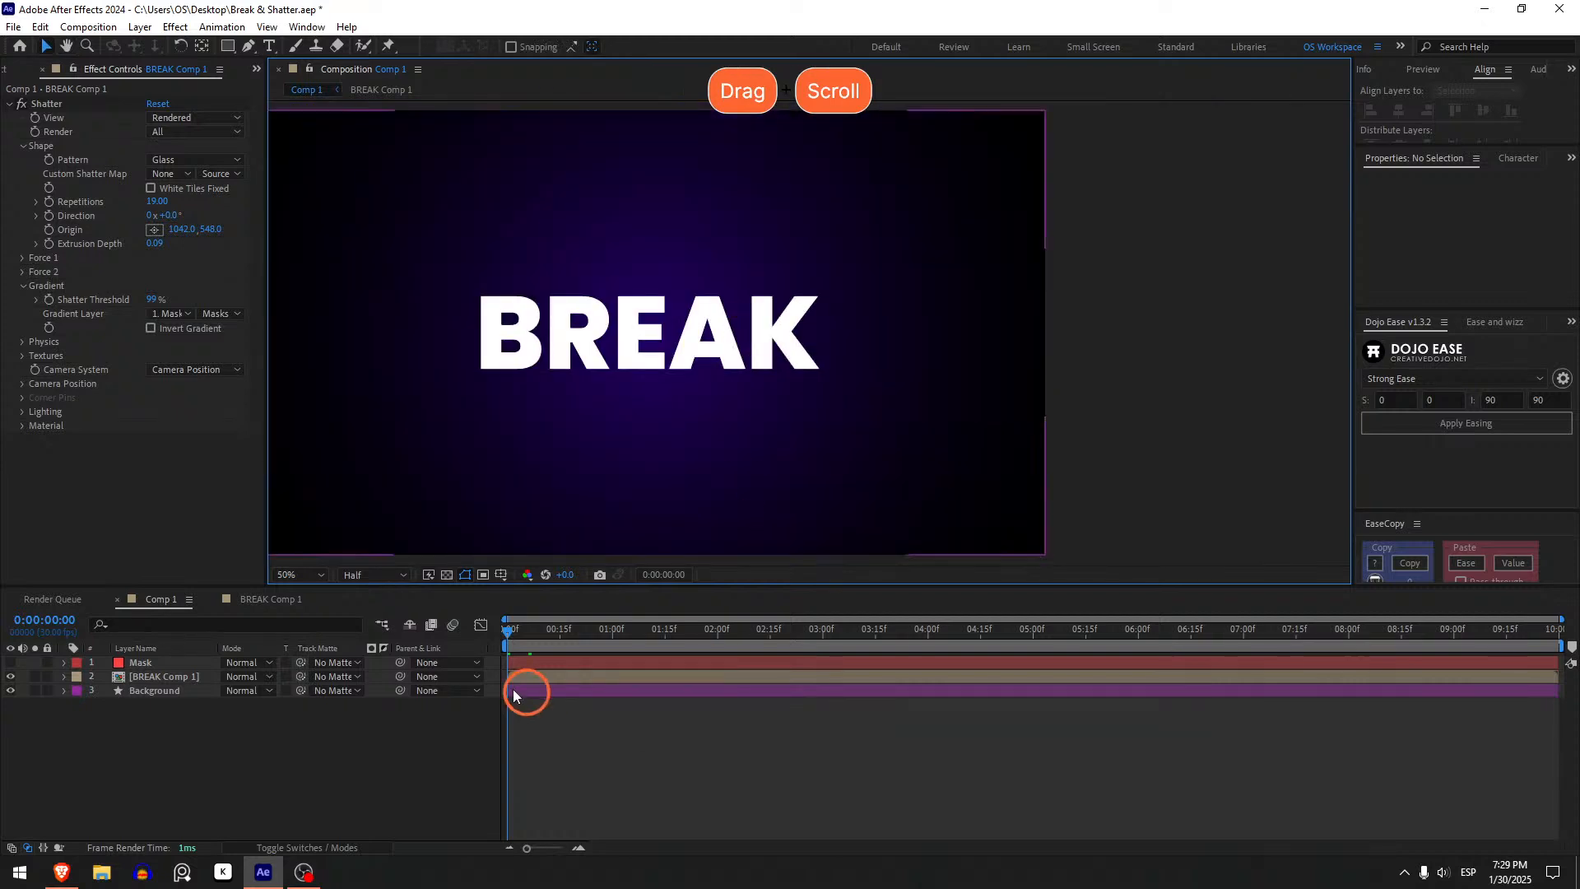
pyautogui.press('space')
pyautogui.click(504, 629)
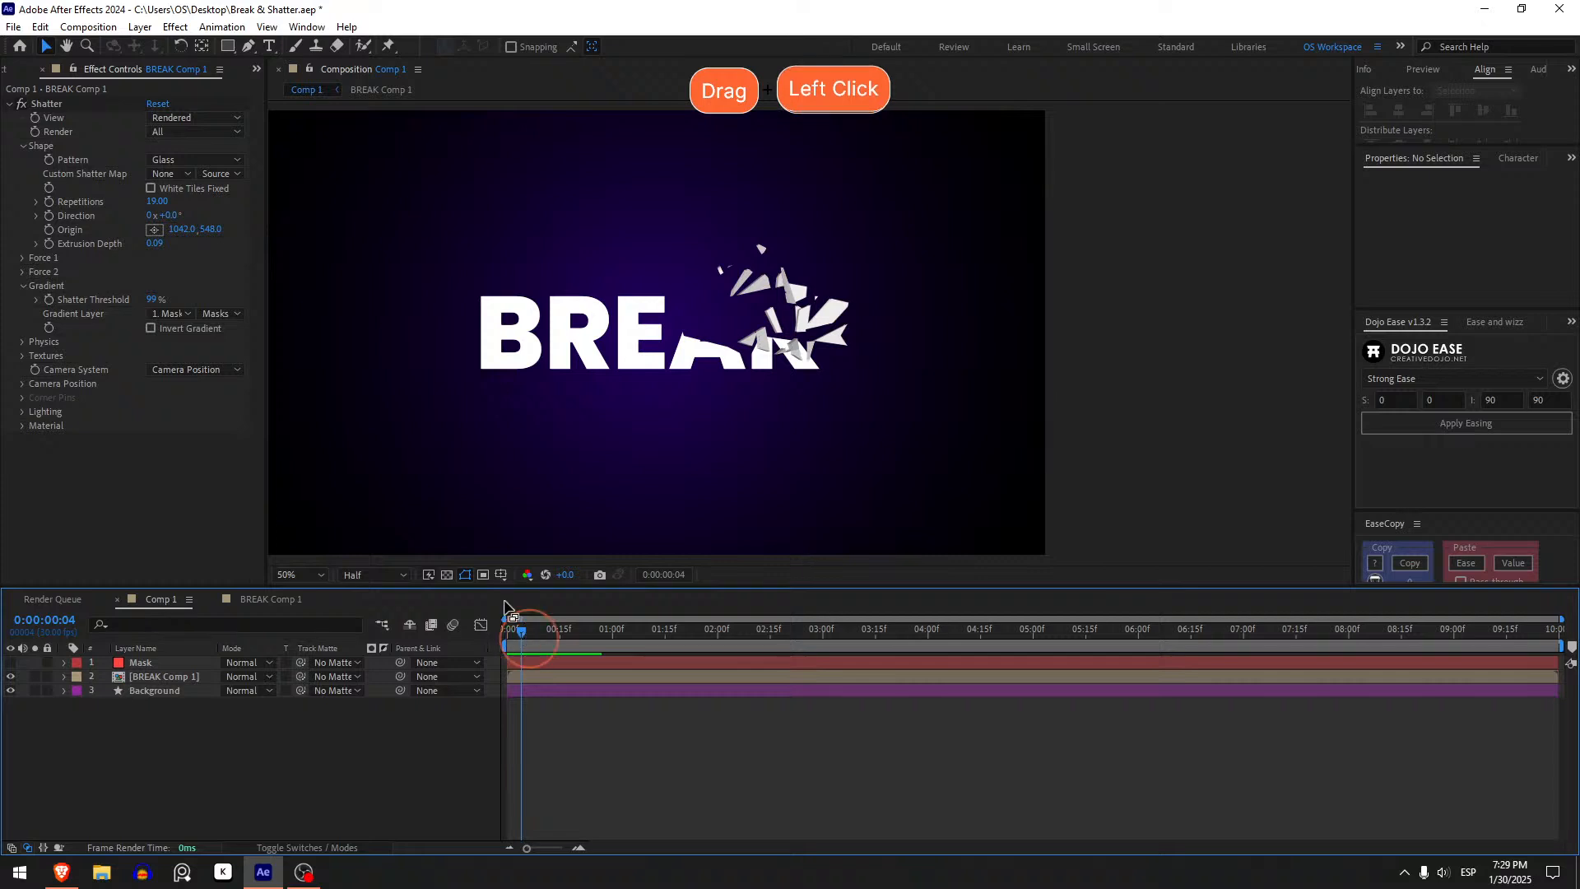
# - Expand the Shatter Physics settings and scrub through the shatter animation
pyautogui.click(20, 344)
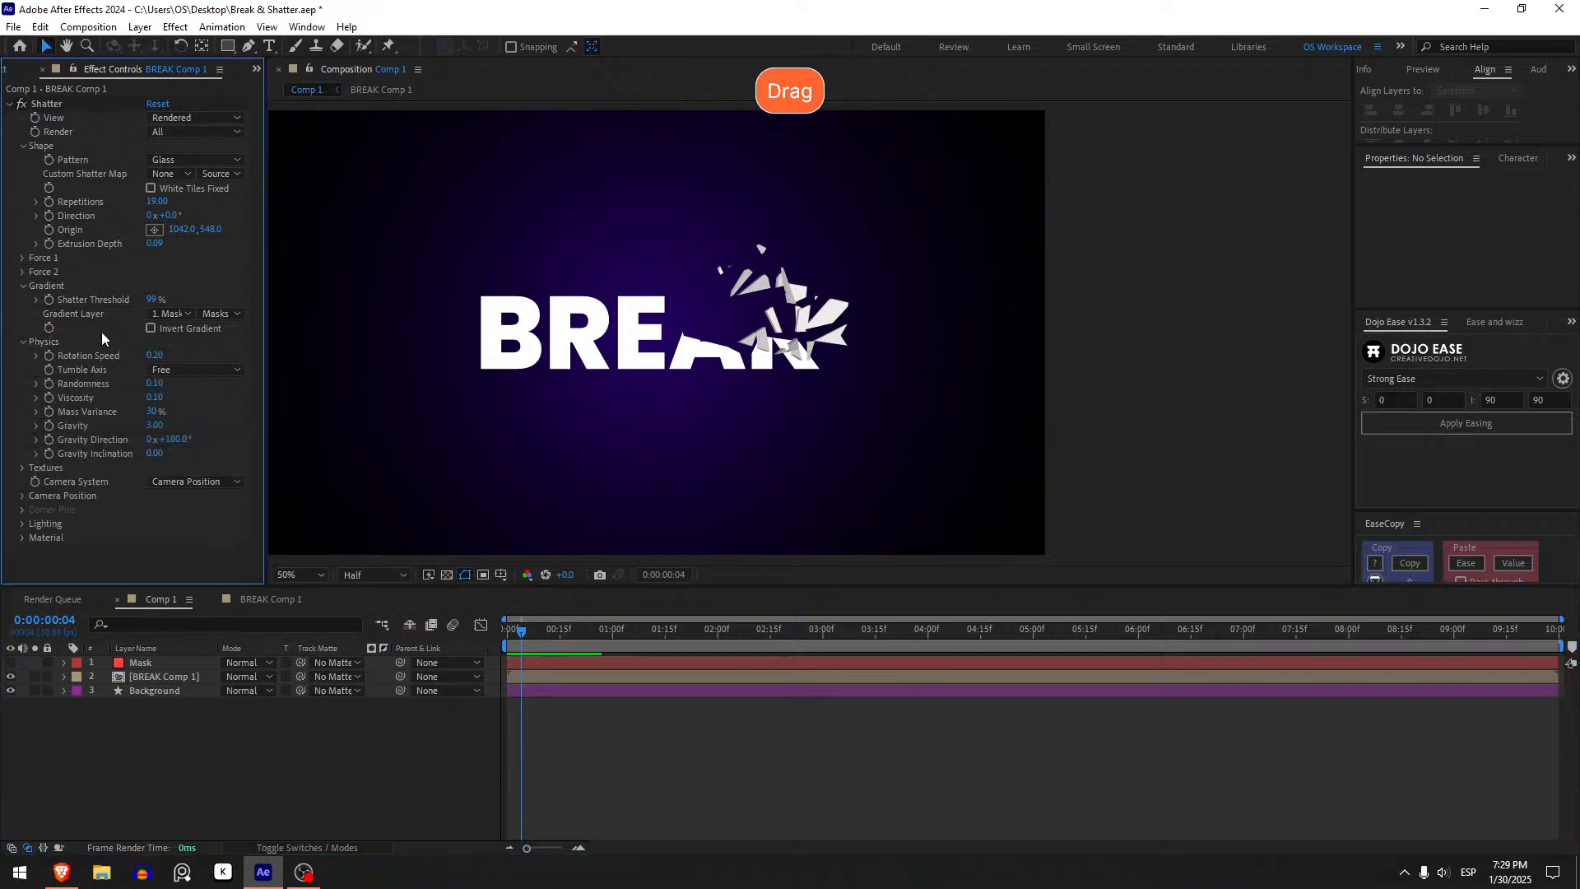
pyautogui.click(506, 630)
pyautogui.moveTo(512, 636)
pyautogui.mouseDown()
pyautogui.moveTo(552, 642)
pyautogui.moveTo(509, 637)
pyautogui.moveTo(533, 637)
pyautogui.mouseUp()
pyautogui.press('space')
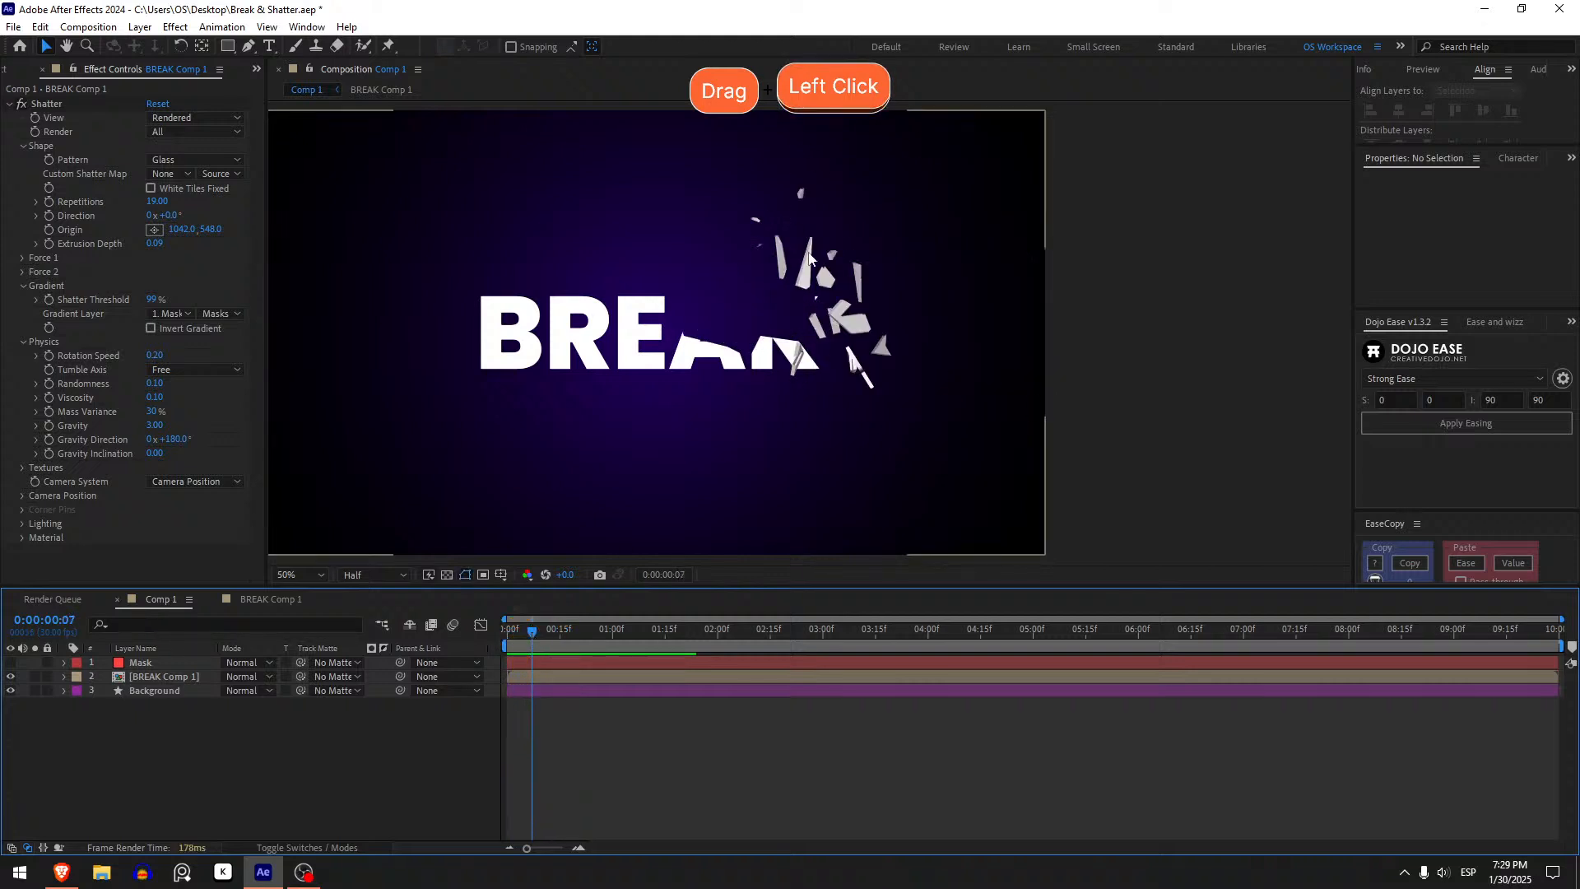
pyautogui.scroll(1, 877, 319)
pyautogui.moveTo(877, 320); pyautogui.dragTo(701, 367)
pyautogui.scroll(-2, 728, 383)
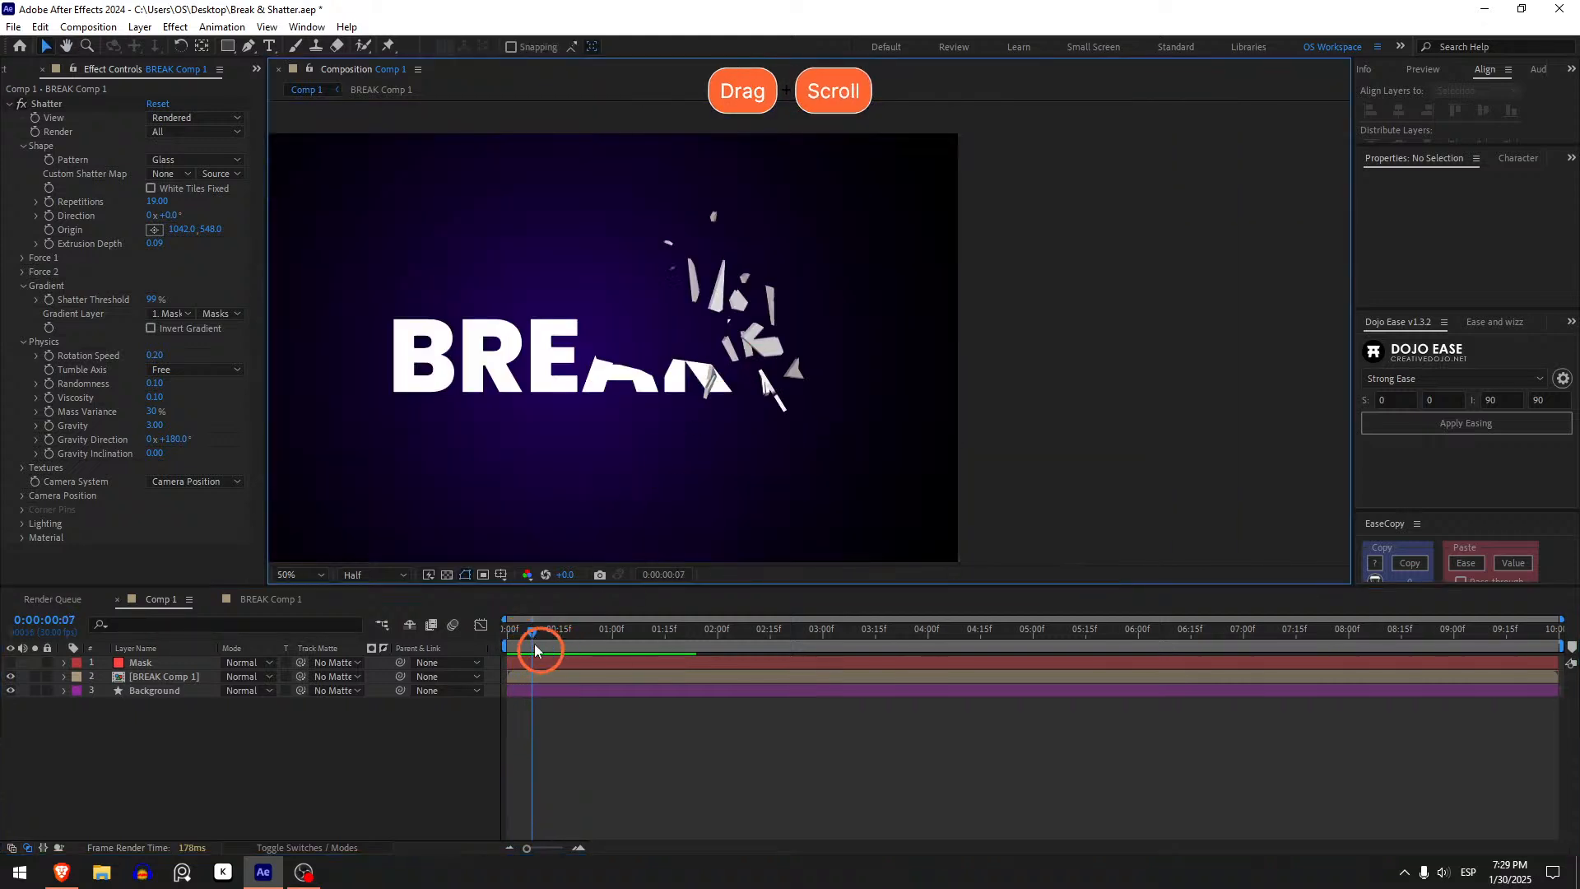
pyautogui.moveTo(536, 639)
pyautogui.mouseDown()
pyautogui.moveTo(579, 638)
pyautogui.moveTo(518, 639)
pyautogui.moveTo(585, 630)
pyautogui.moveTo(499, 610)
pyautogui.moveTo(549, 617)
pyautogui.mouseUp()
pyautogui.moveTo(548, 617); pyautogui.dragTo(525, 616)
# - Set the Physics Rotation Speed to 0 and preview the result
pyautogui.click(81, 360)
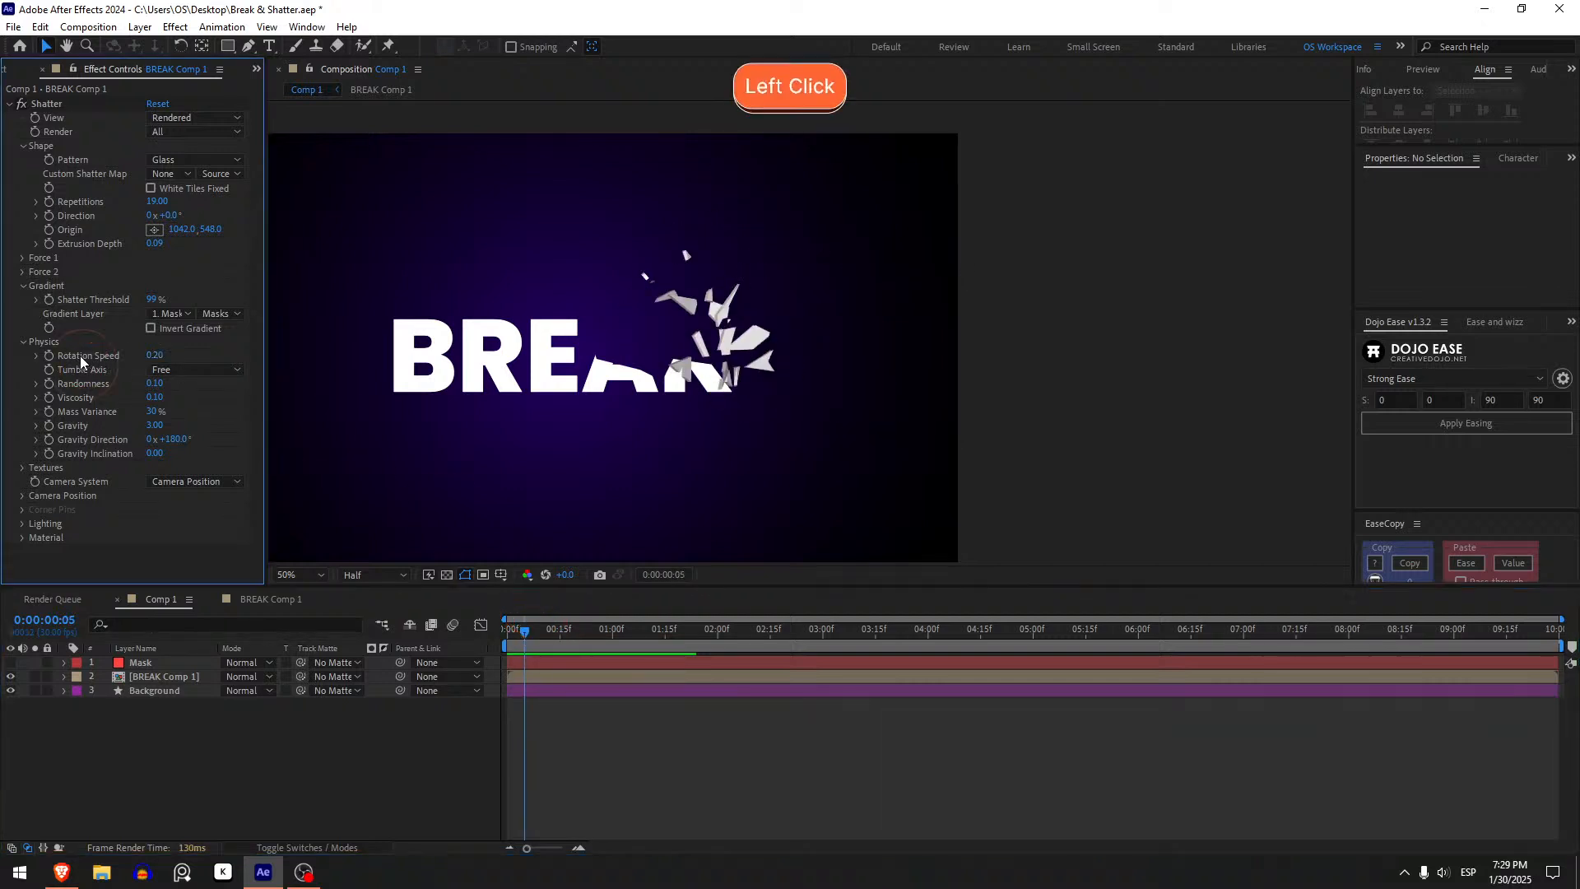
pyautogui.click(155, 356)
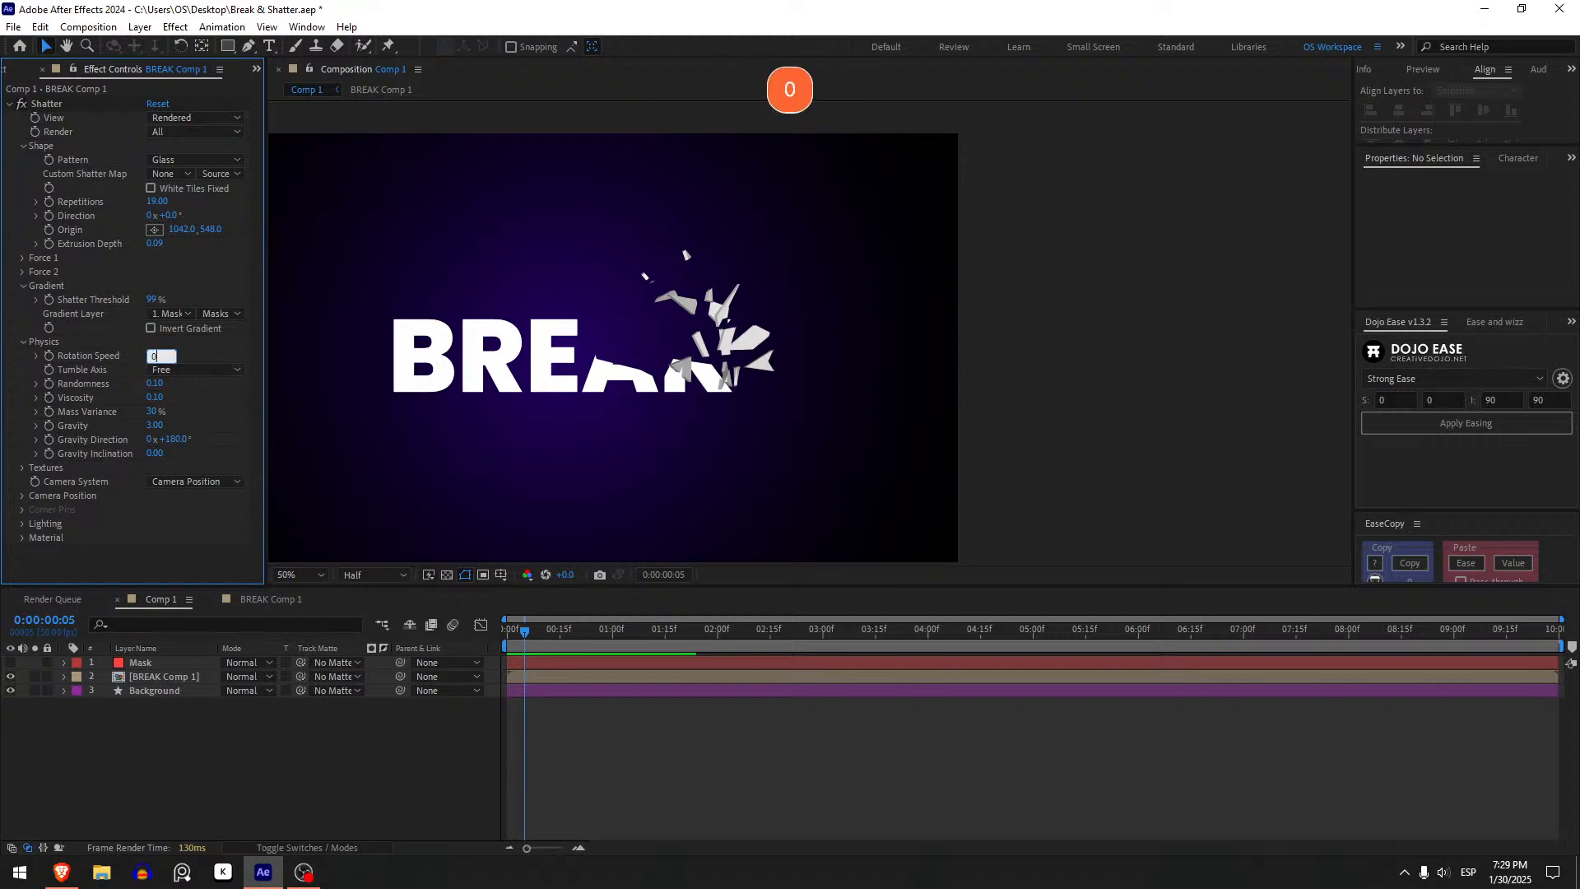
pyautogui.write('0')
pyautogui.press('Return')
pyautogui.press('space')
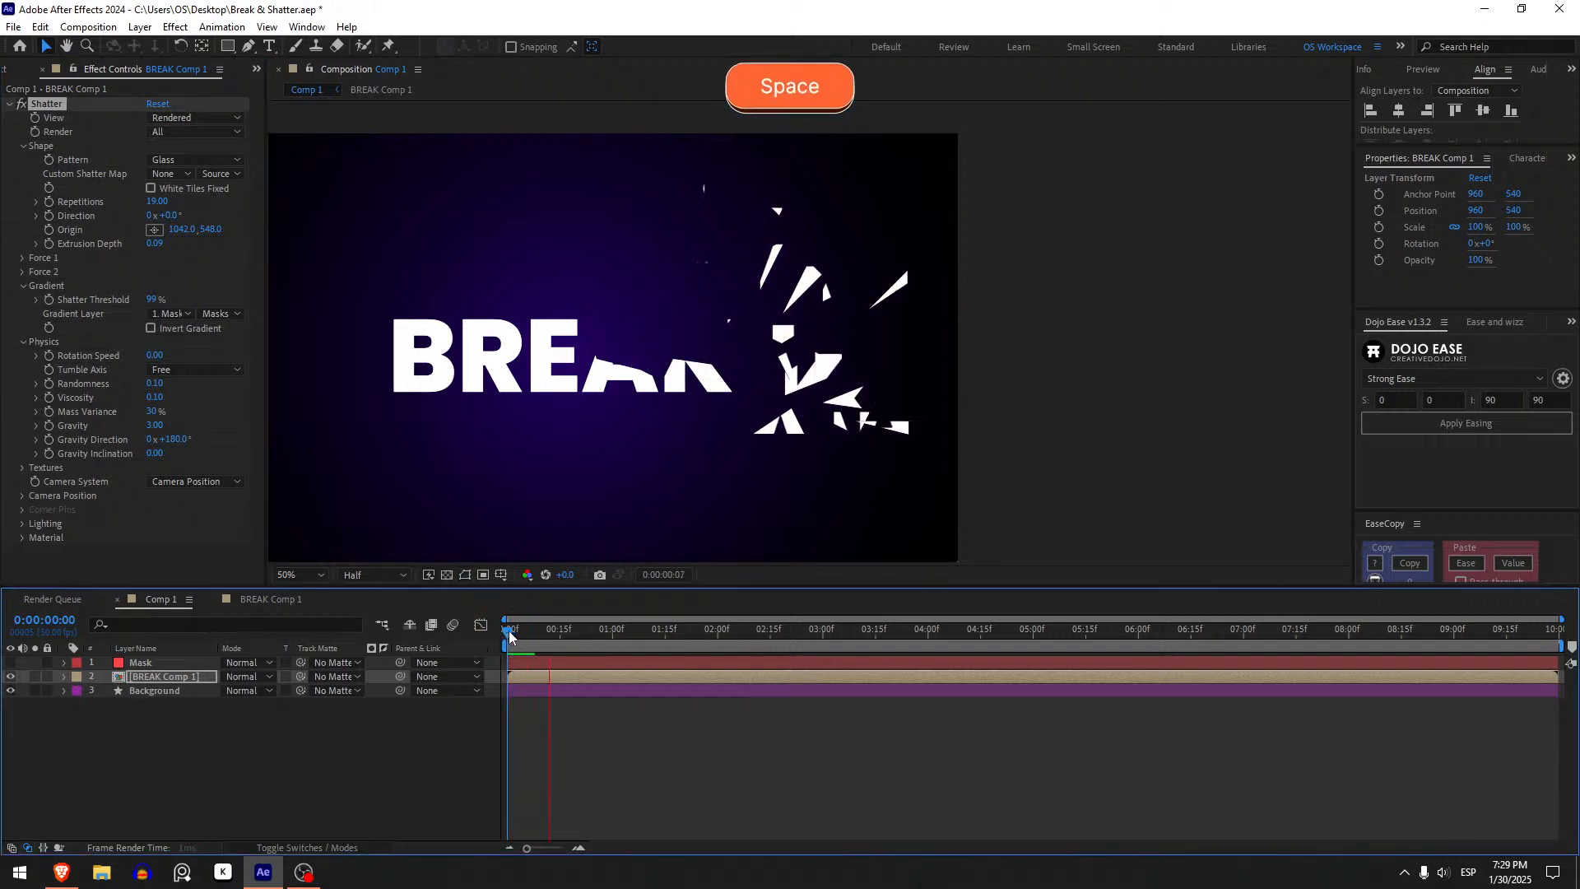
pyautogui.moveTo(508, 632); pyautogui.dragTo(546, 636)
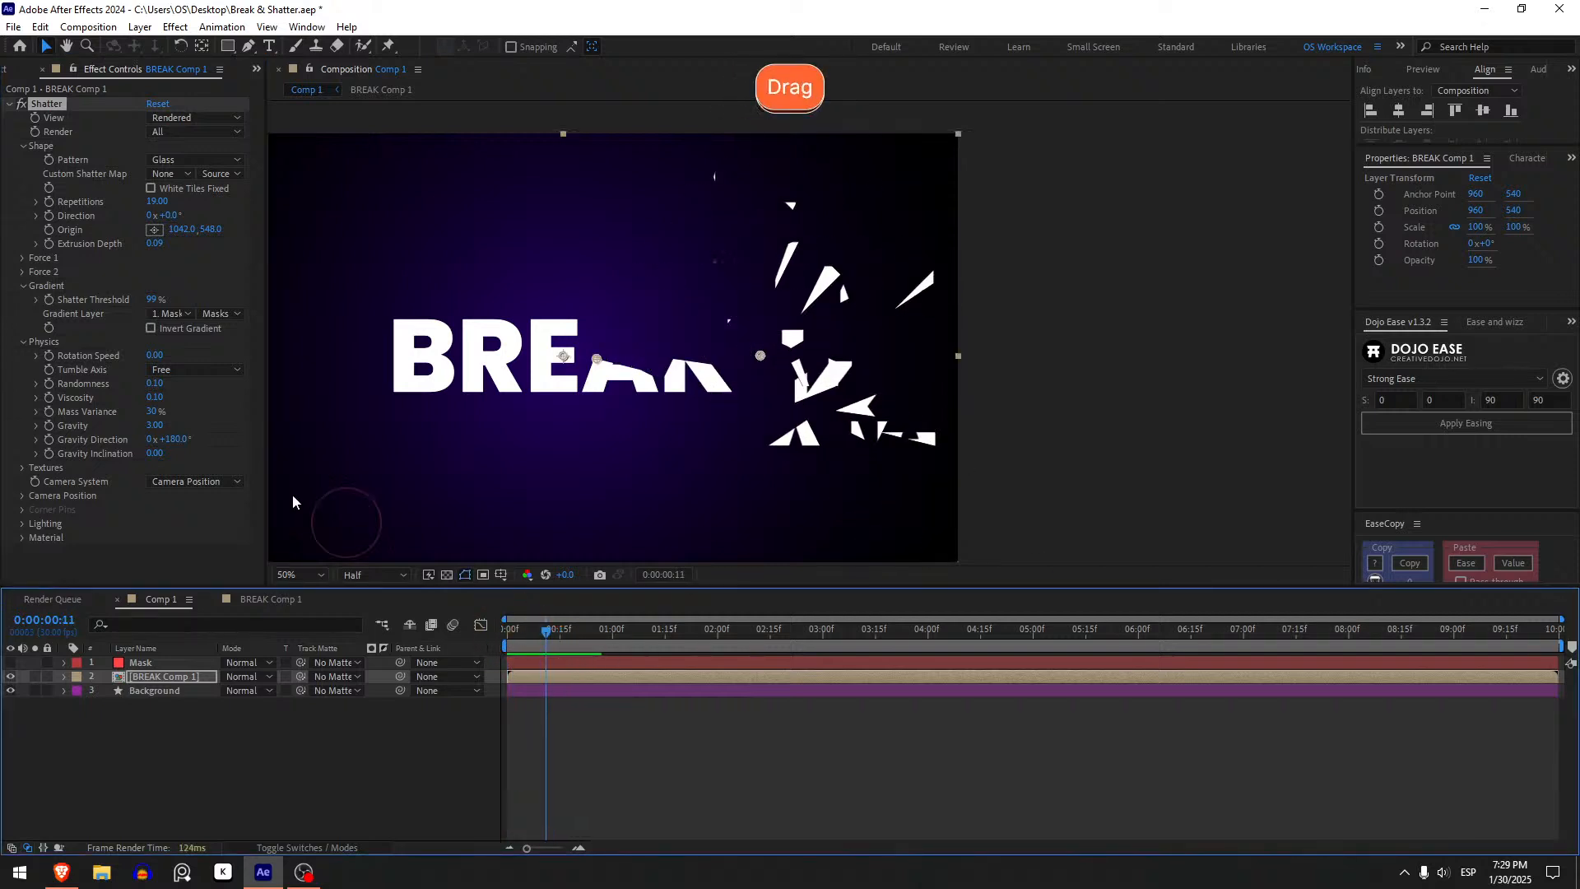
# - Set the Rotation Speed to 0.1 and preview the playback from the start
pyautogui.click(160, 355)
pyautogui.write('.1')
pyautogui.press('Return')
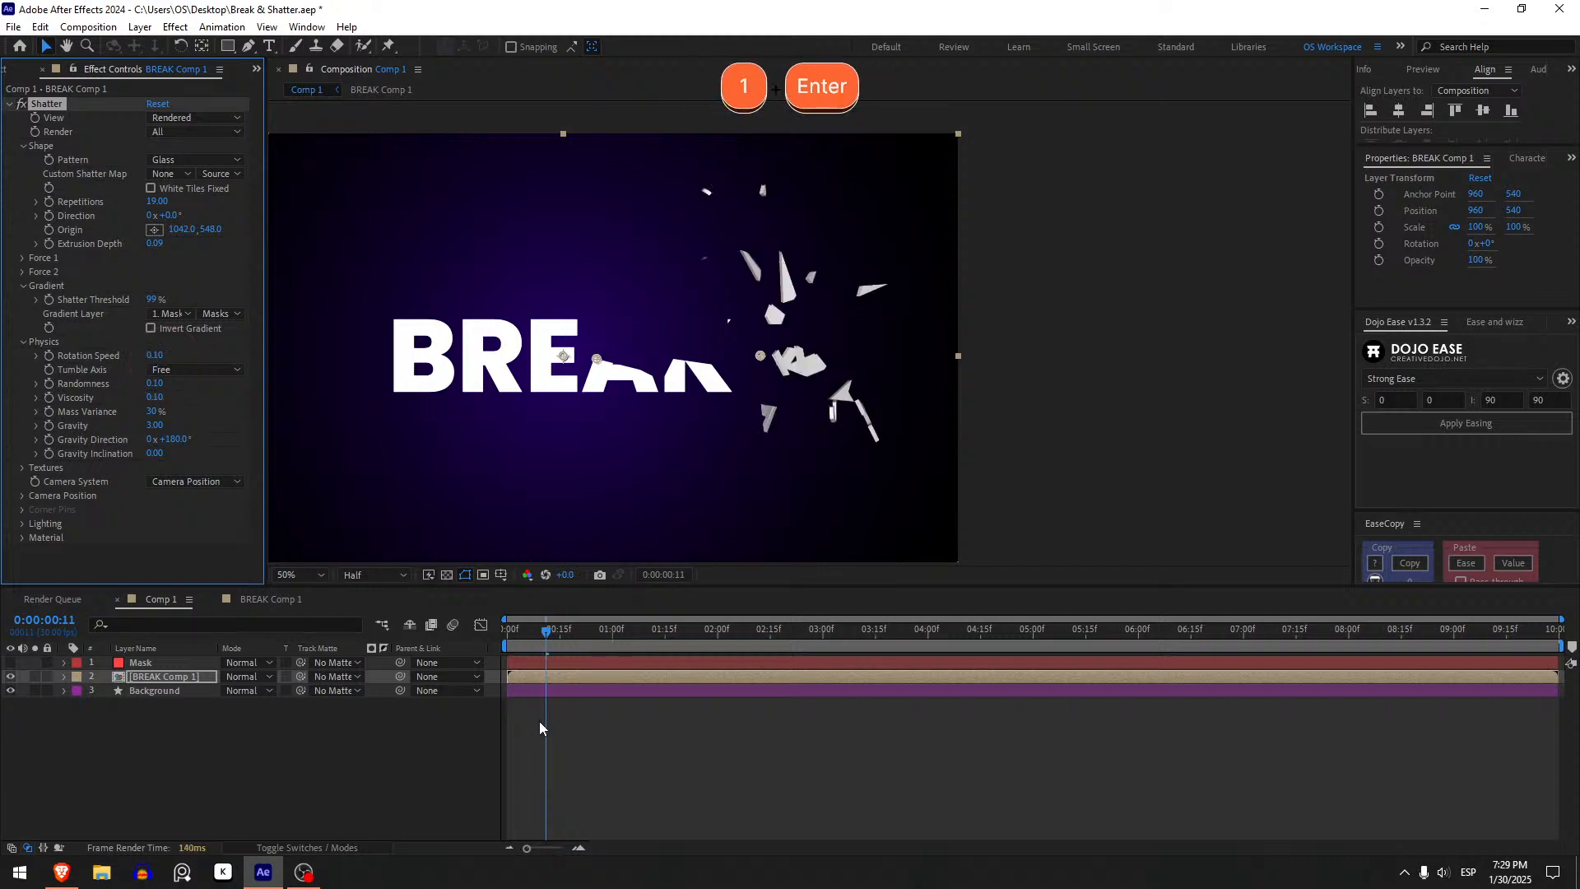
pyautogui.click(508, 634)
pyautogui.press('space')
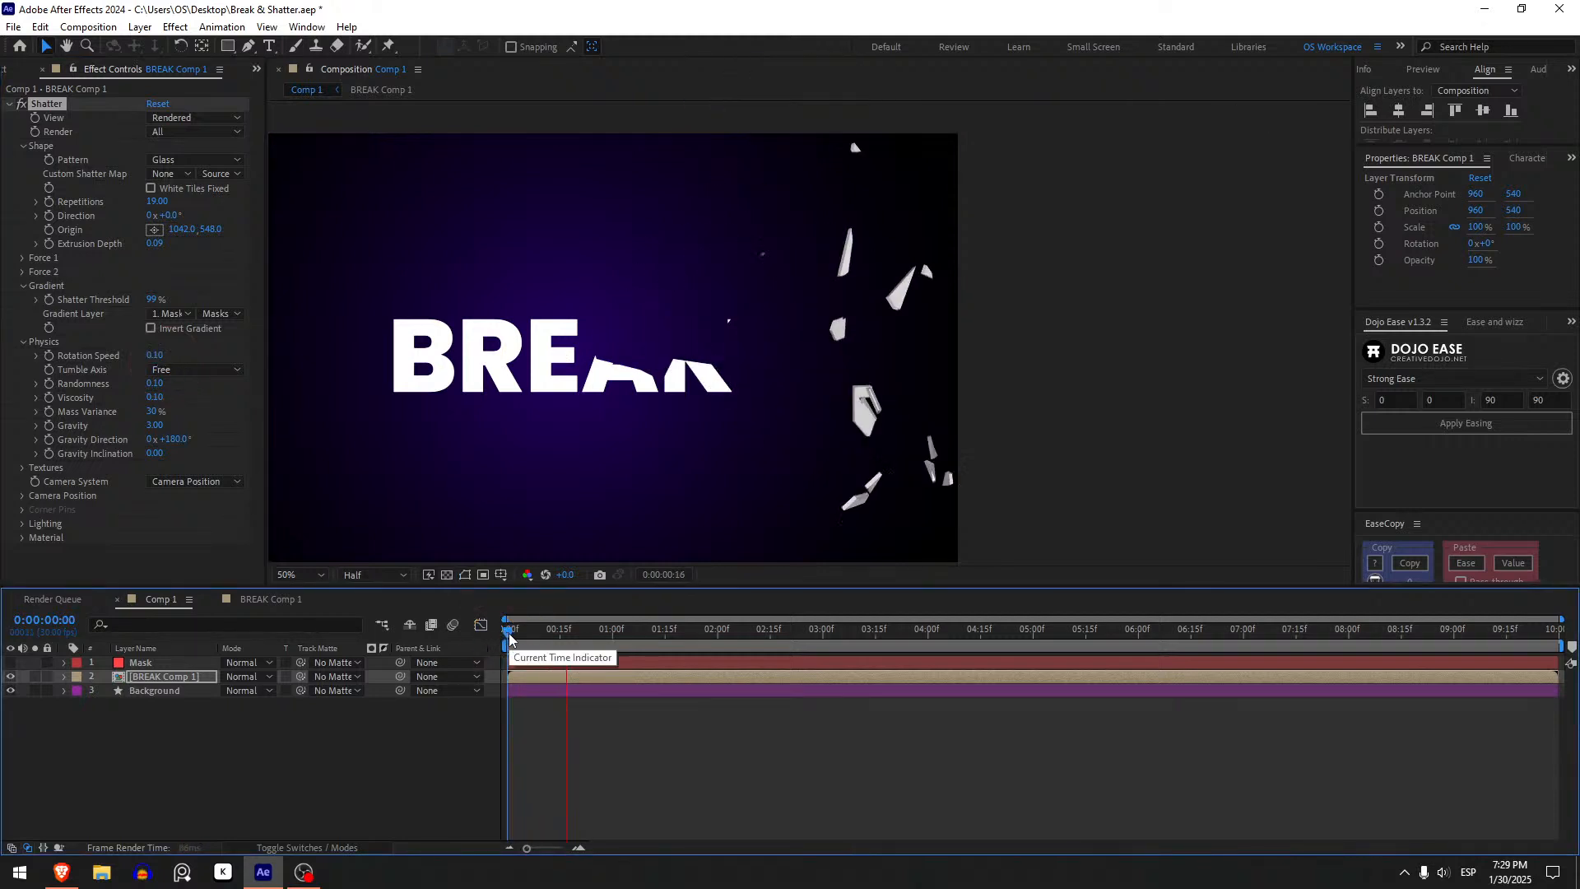
pyautogui.press('space')
pyautogui.press('space')
pyautogui.moveTo(509, 638); pyautogui.dragTo(324, 641)
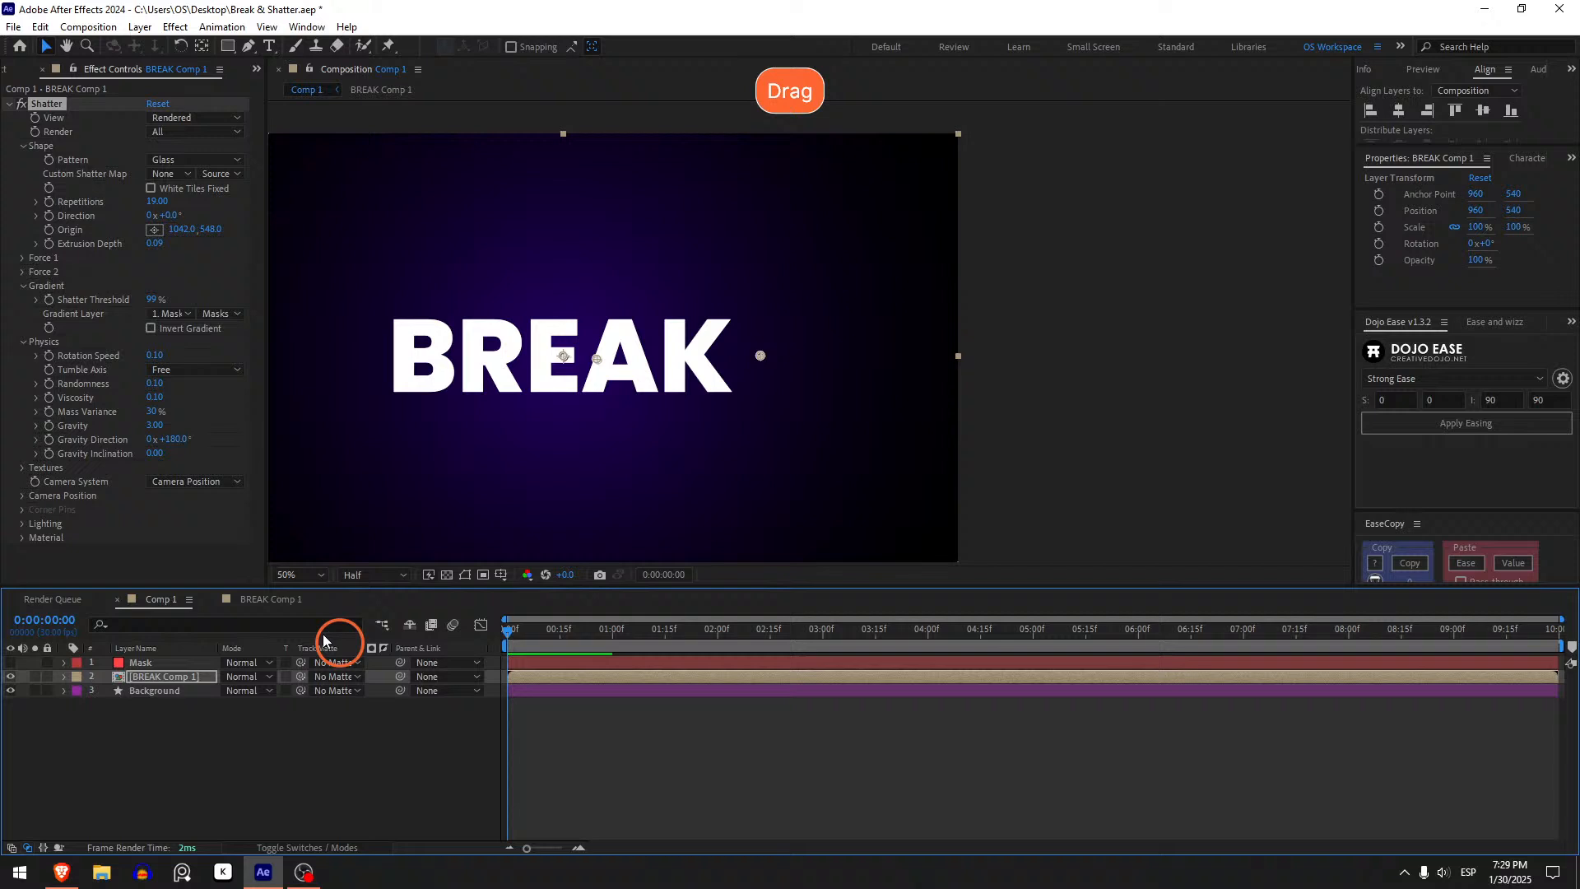
# - Set the Rotation Speed to 0.15
pyautogui.click(156, 355)
pyautogui.write('.15')
pyautogui.press('Return')
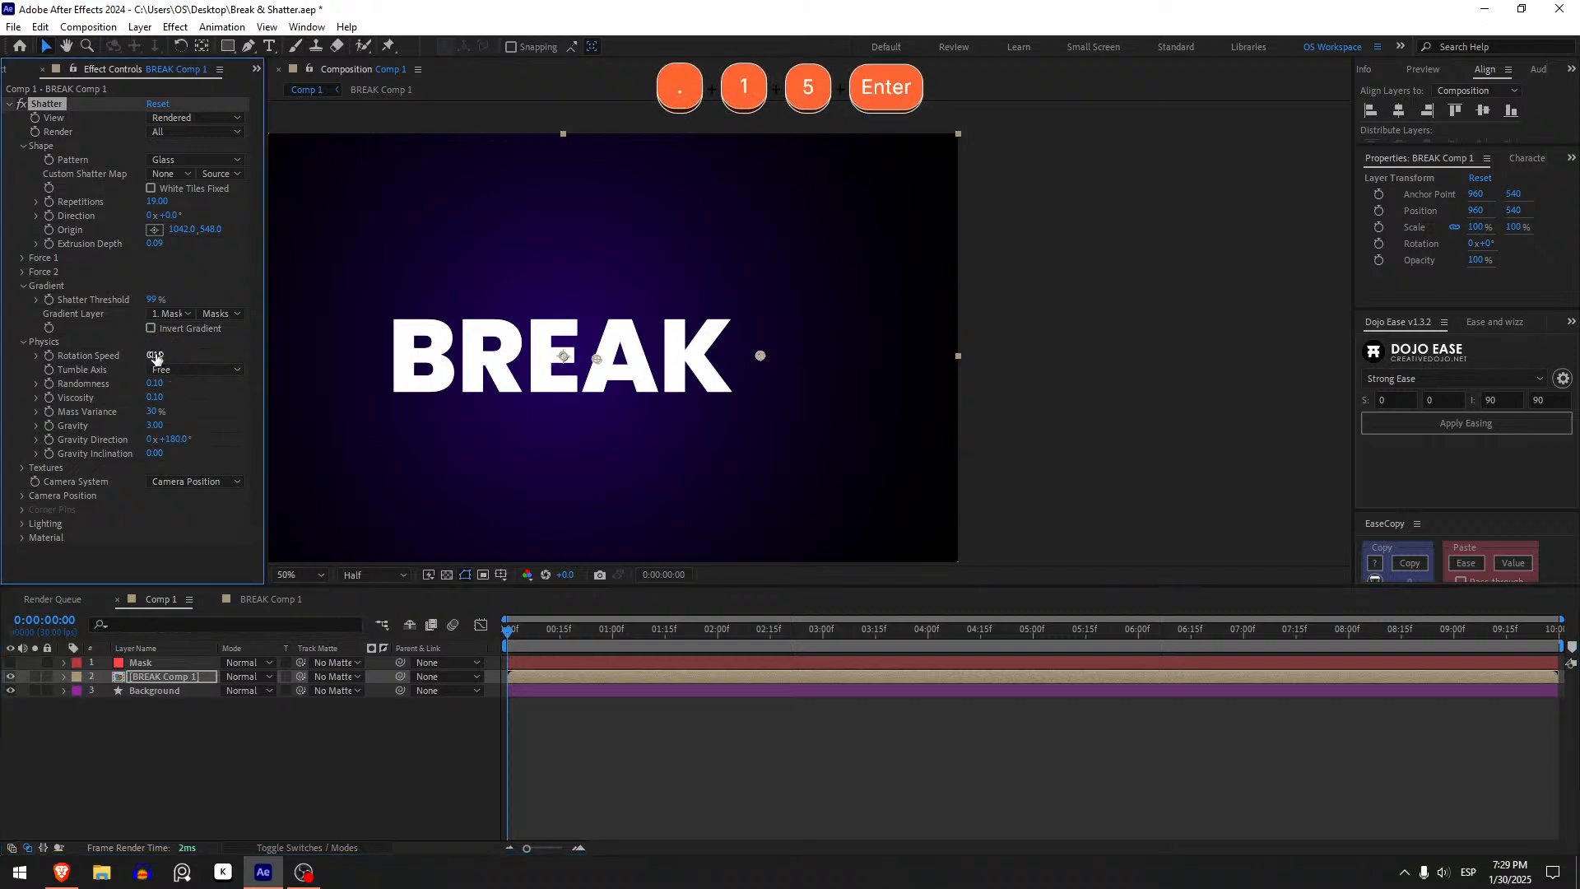
# - Place the Shatter Origin in the viewer at about 994, 558 and preview the playback
pyautogui.click(154, 230)
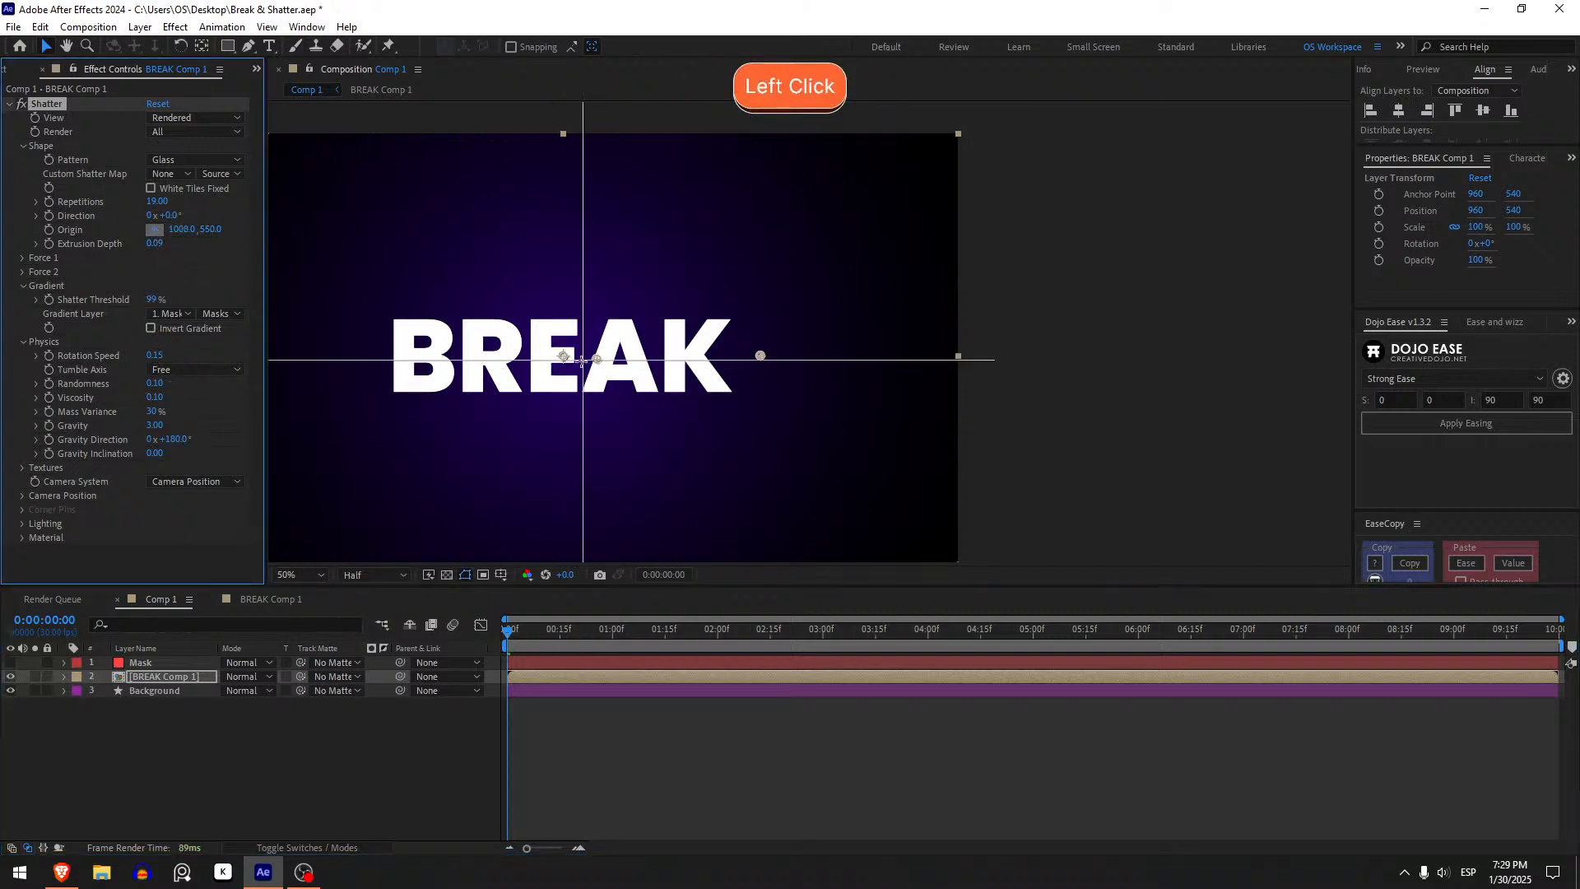
pyautogui.click(571, 360)
pyautogui.press('space')
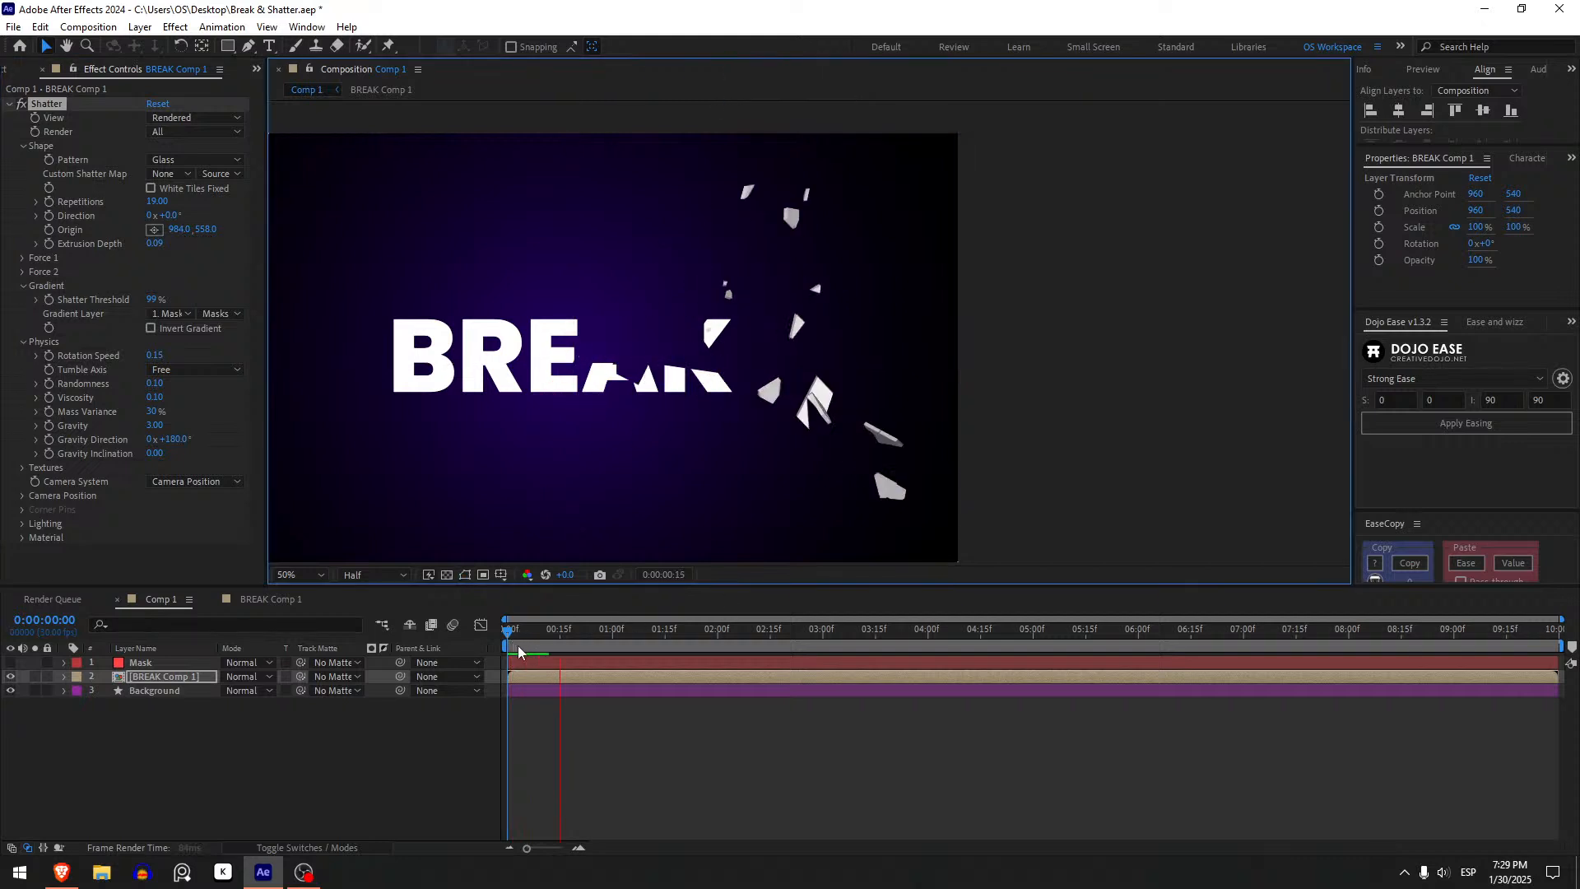
pyautogui.press('space')
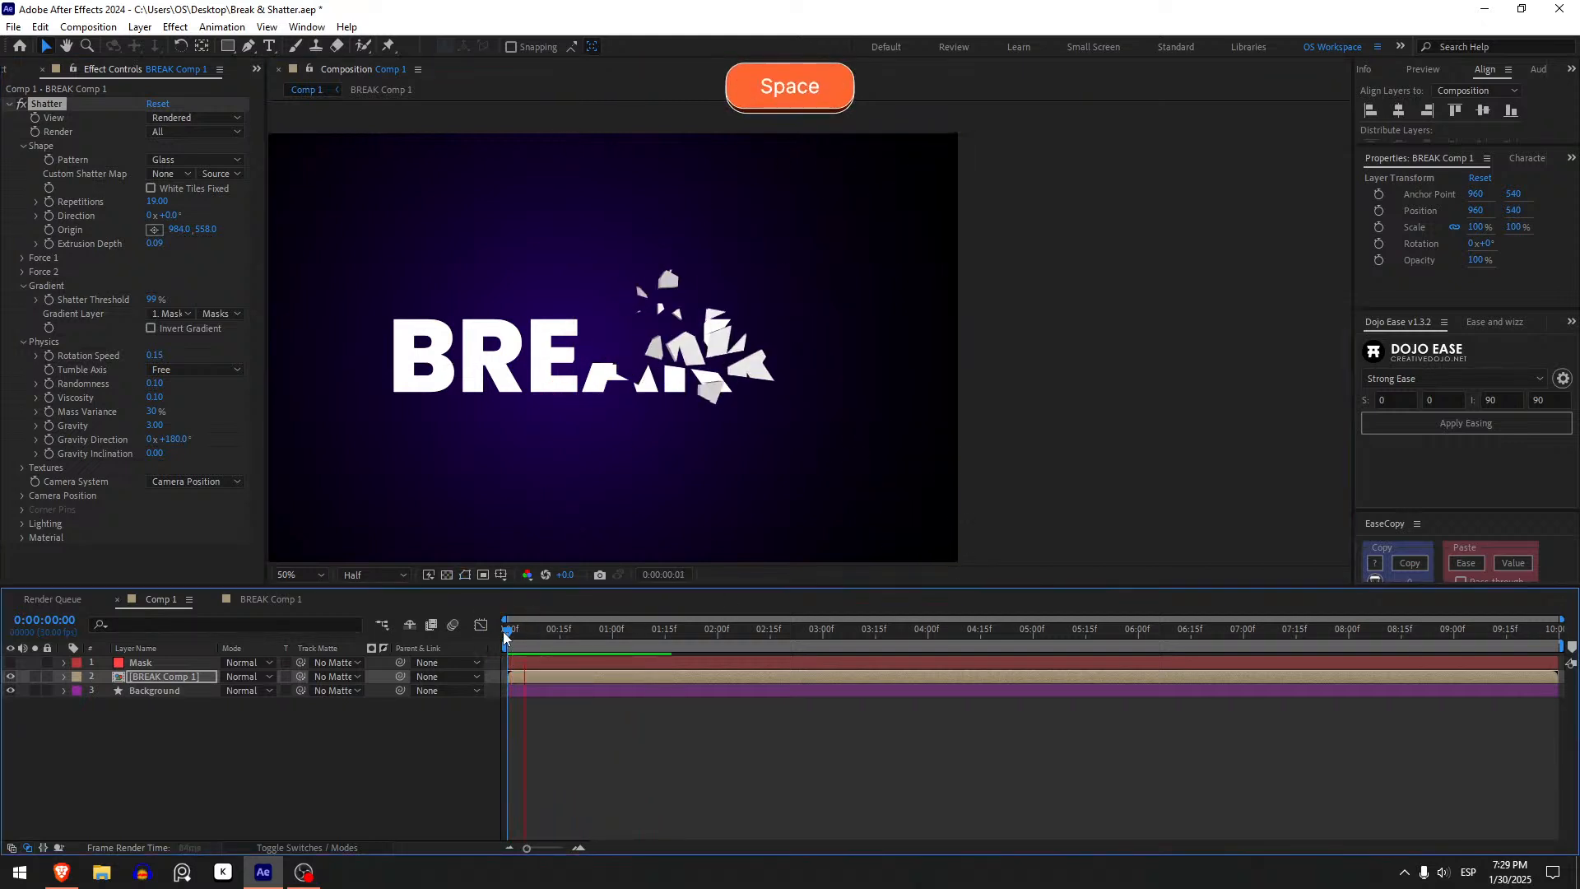
pyautogui.click(503, 634)
# - Place the Shatter Origin at about 976, 586 on the text and preview the shatter from the start
pyautogui.click(154, 229)
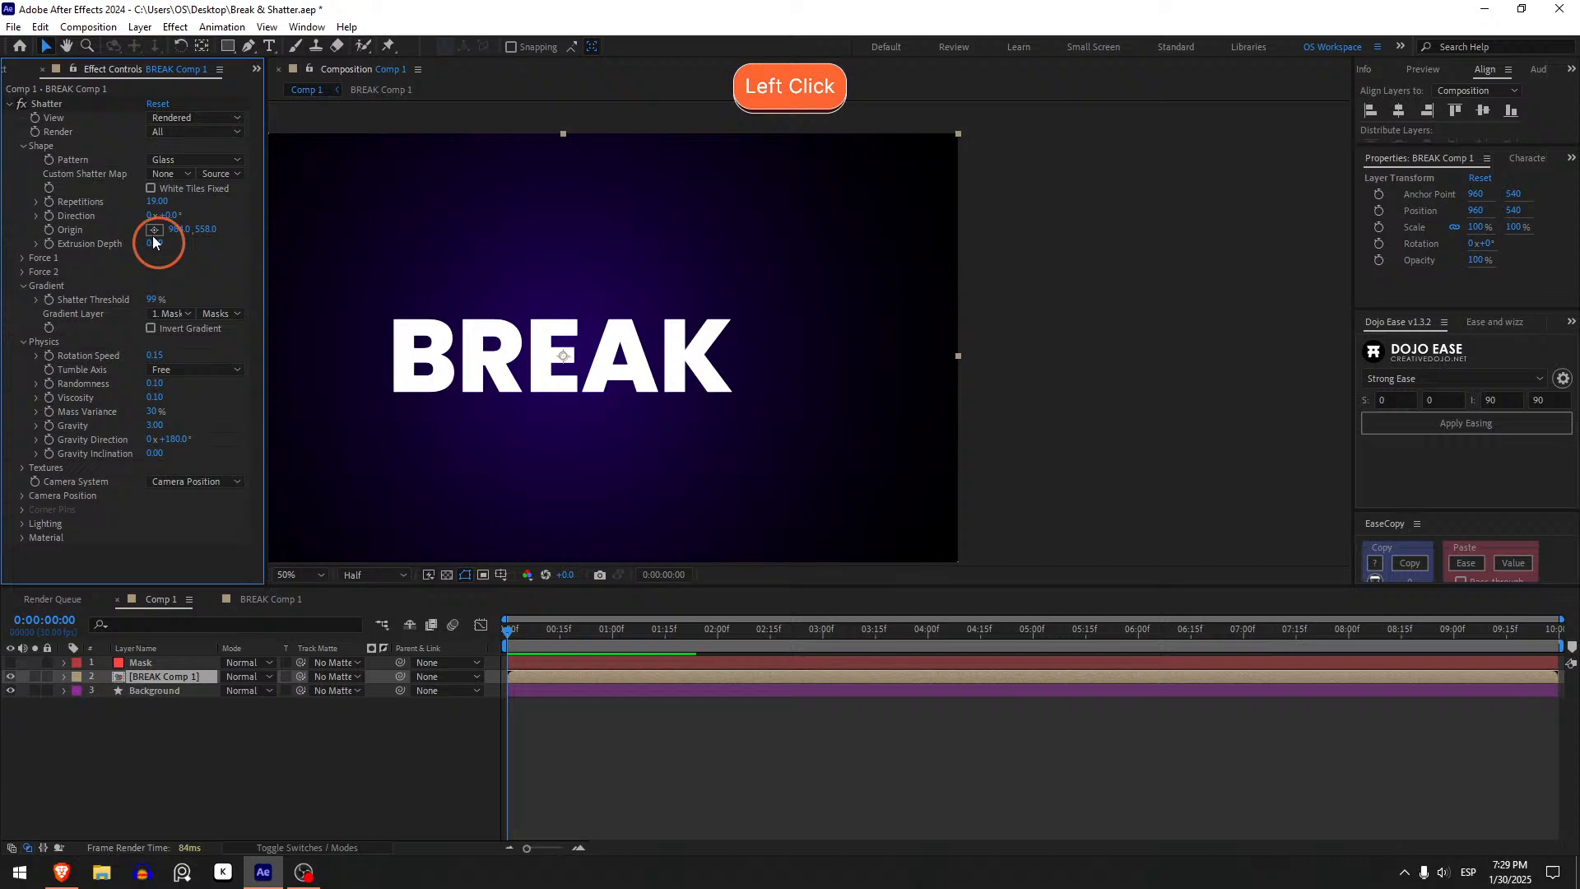
pyautogui.click(574, 377)
pyautogui.press('space')
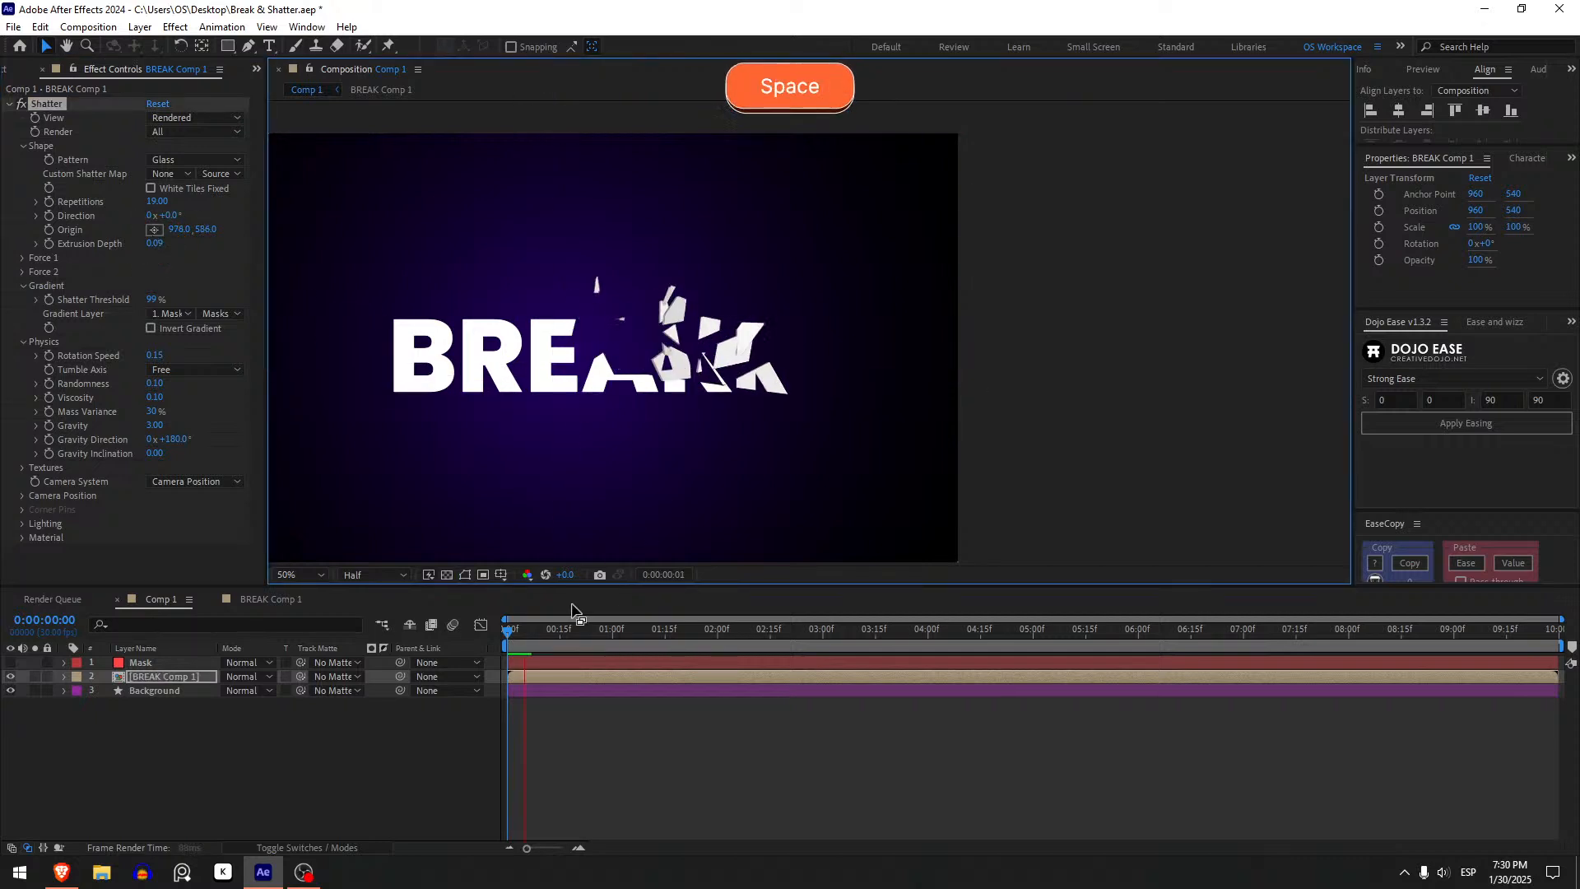
pyautogui.press('space')
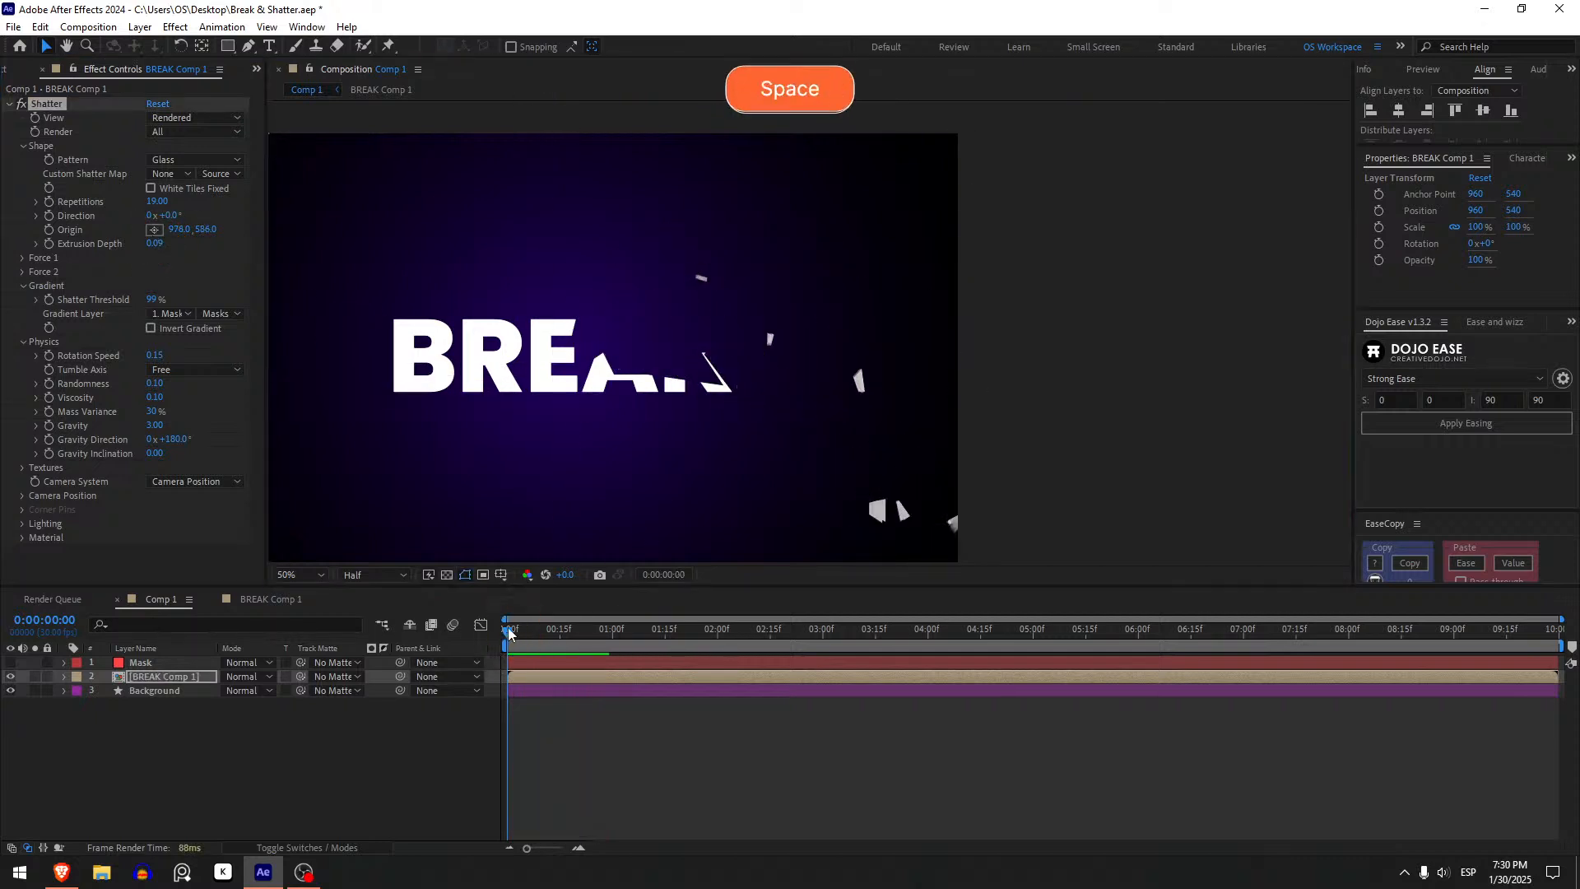
pyautogui.click(507, 627)
pyautogui.press('space')
pyautogui.moveTo(508, 628)
pyautogui.mouseDown()
pyautogui.moveTo(568, 645)
pyautogui.moveTo(503, 643)
pyautogui.moveTo(533, 642)
pyautogui.mouseUp()
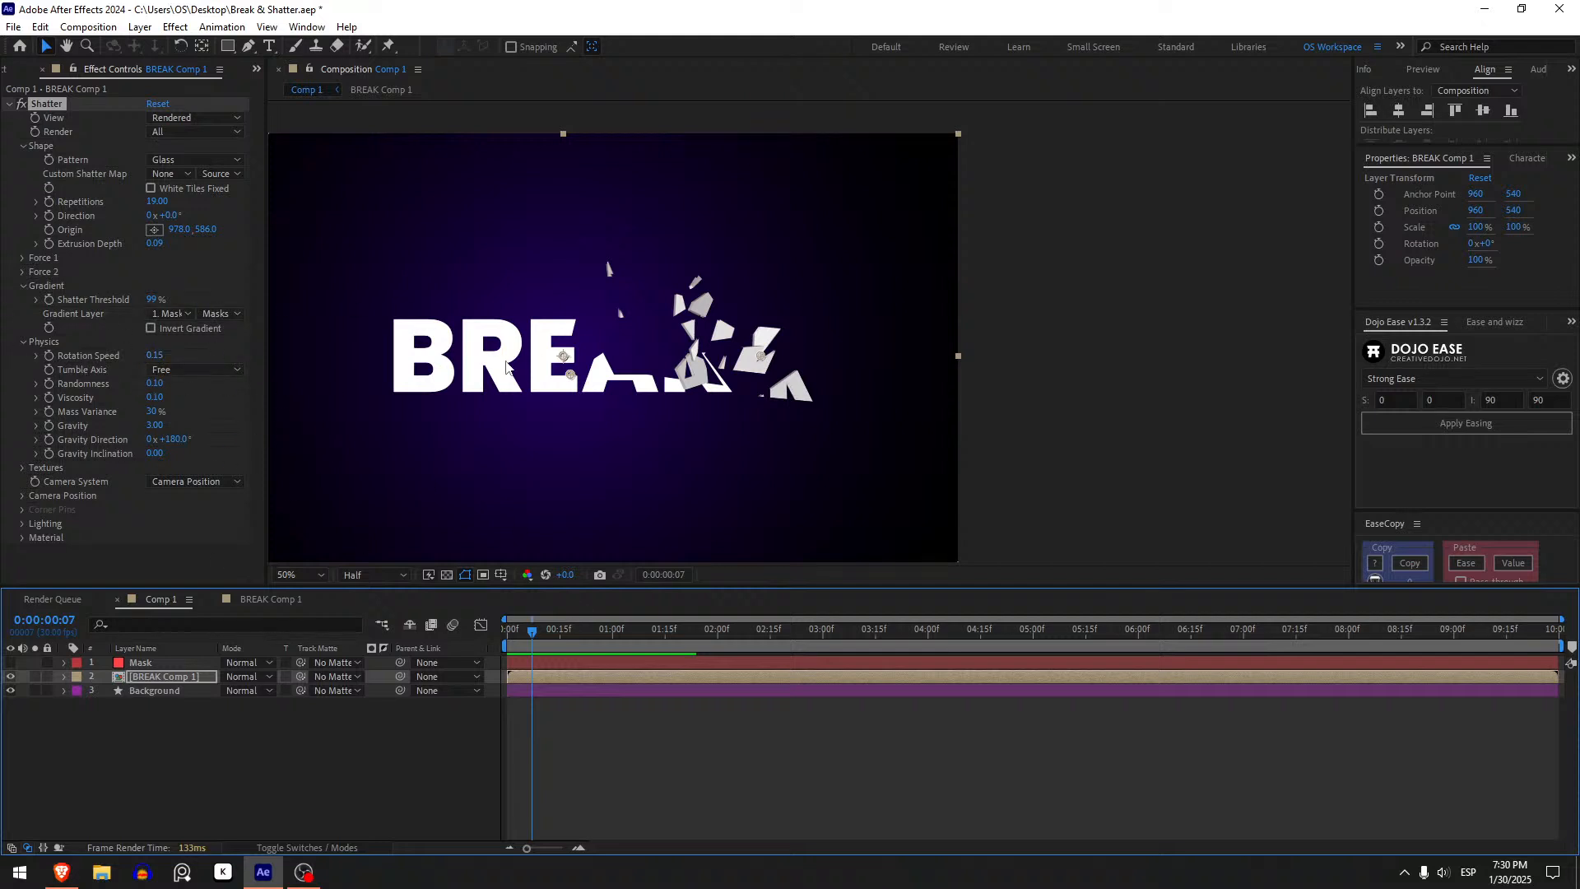
pyautogui.click(522, 642)
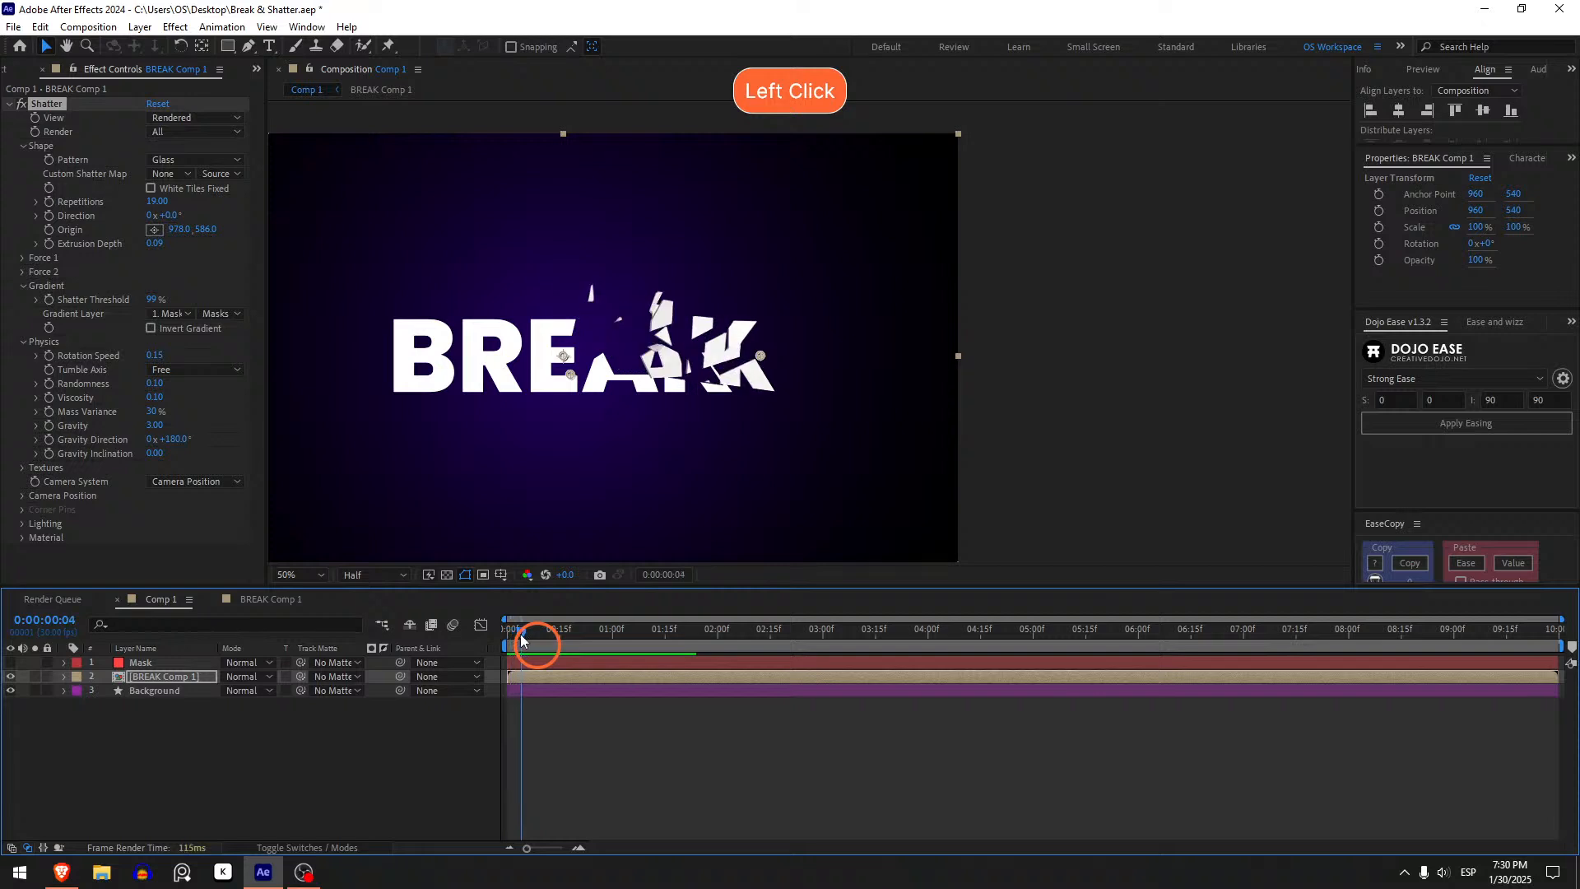
pyautogui.moveTo(161, 389); pyautogui.dragTo(440, 378)
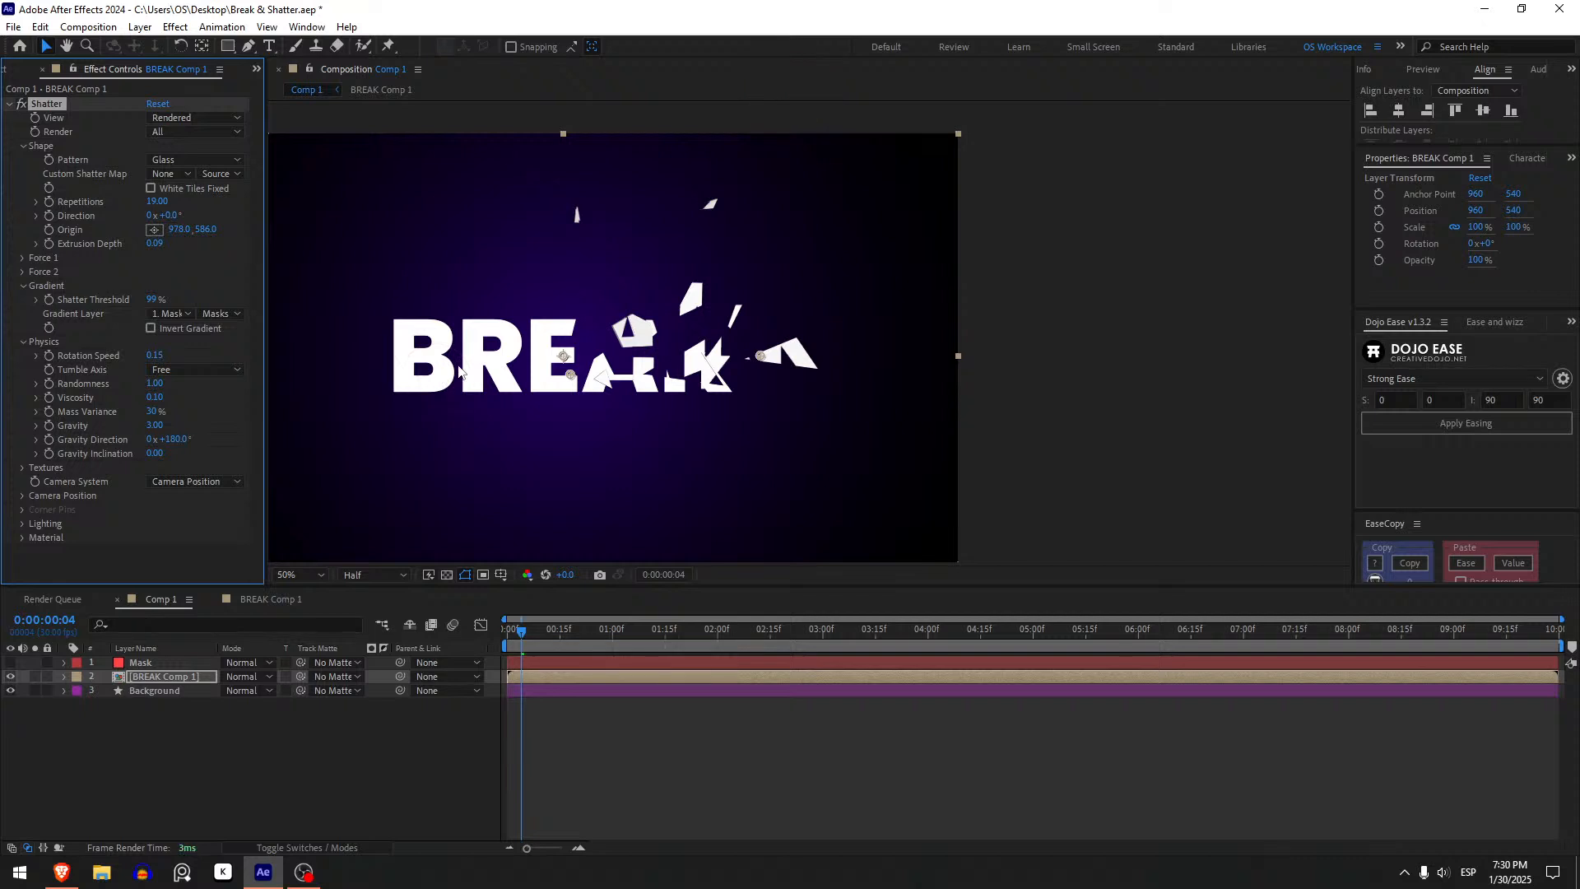
pyautogui.press('ctrl')
pyautogui.hotkey('ctrl', 'z')
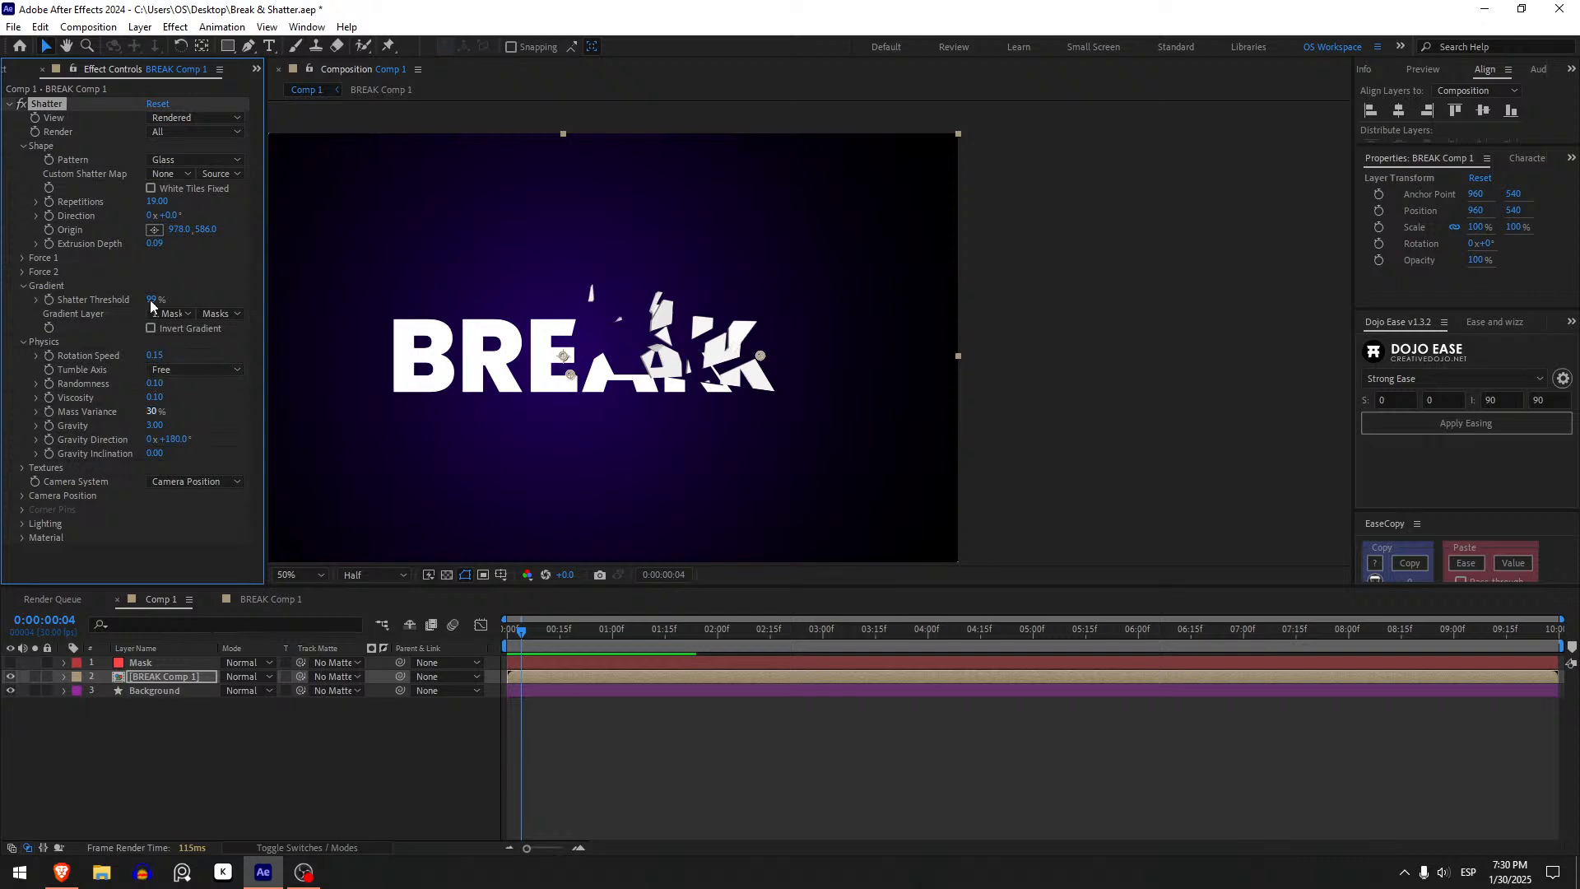
# - Set the Shatter Randomness to 0 and preview the shatter from the start
pyautogui.click(154, 384)
pyautogui.write('0')
pyautogui.press('Return')
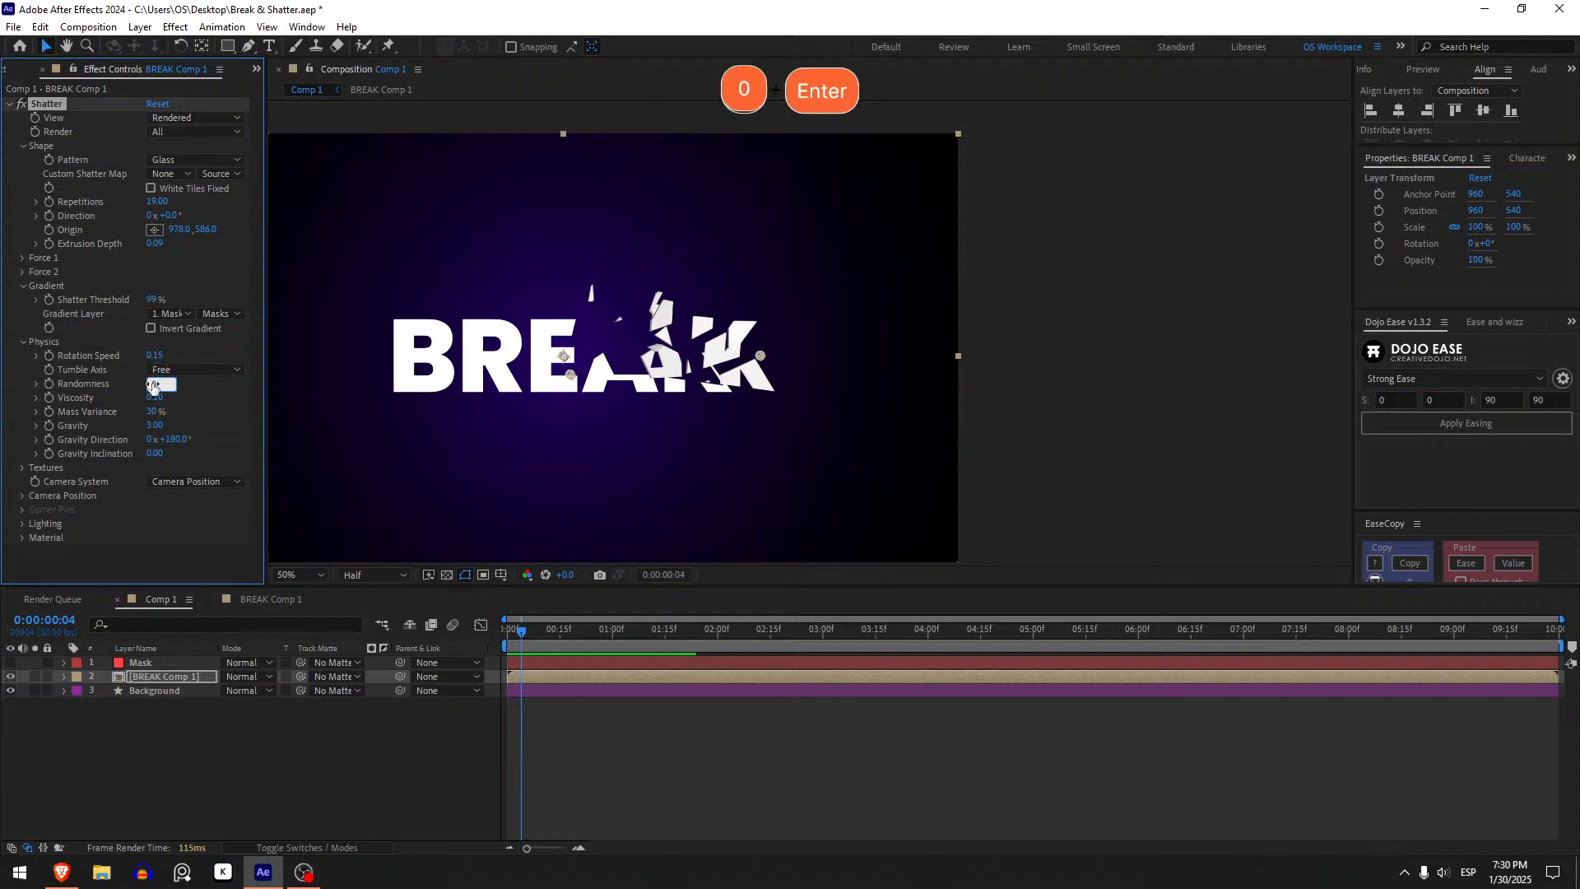
pyautogui.press('space')
pyautogui.click(503, 631)
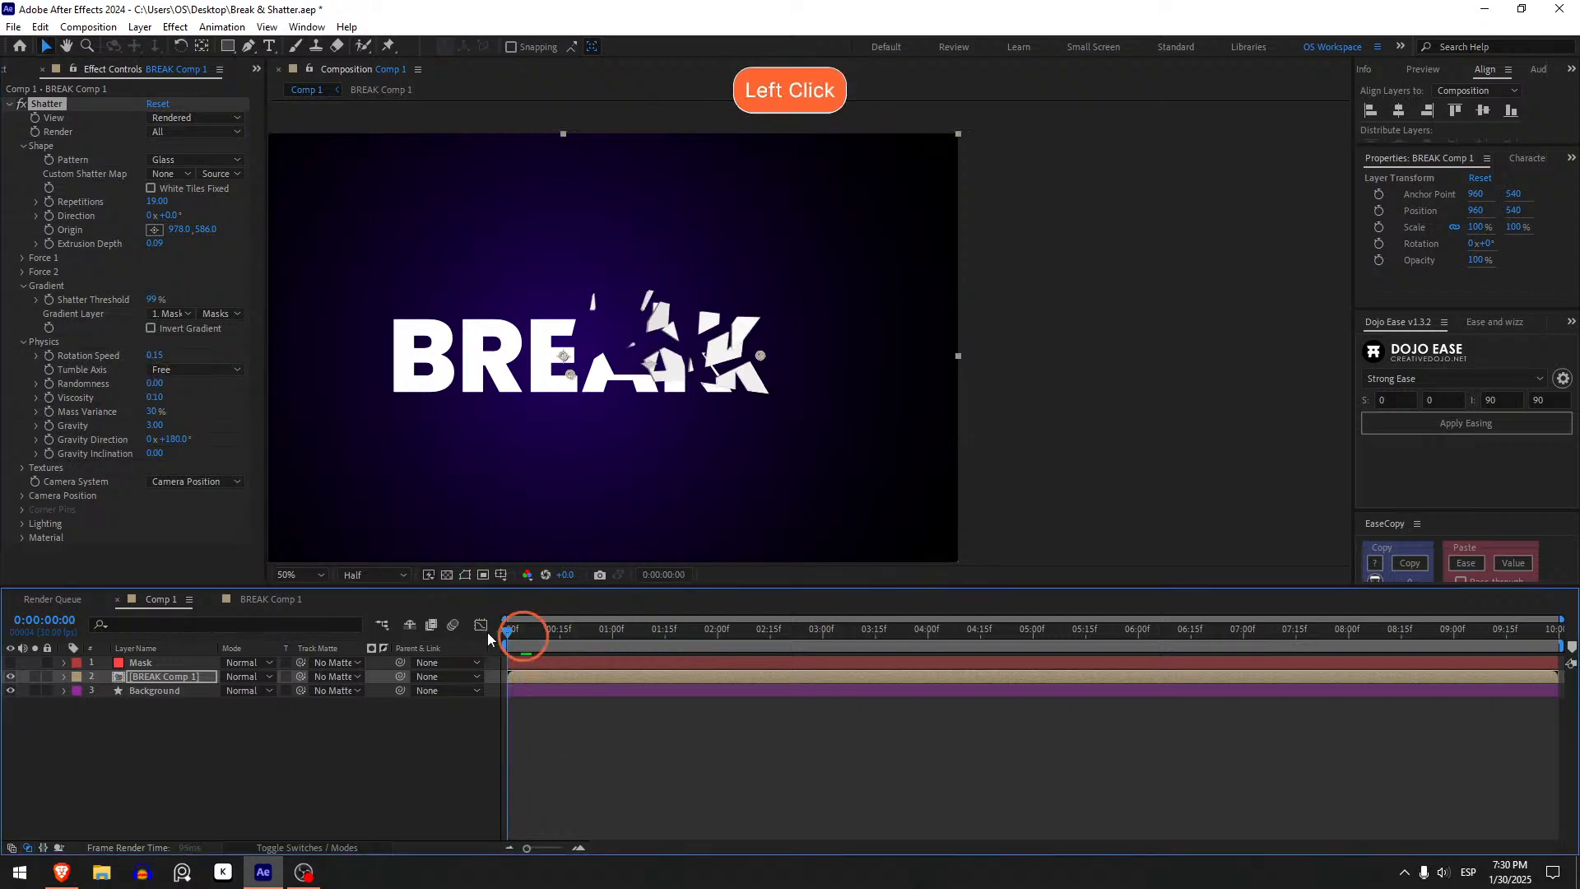
pyautogui.press('space')
pyautogui.press('space')
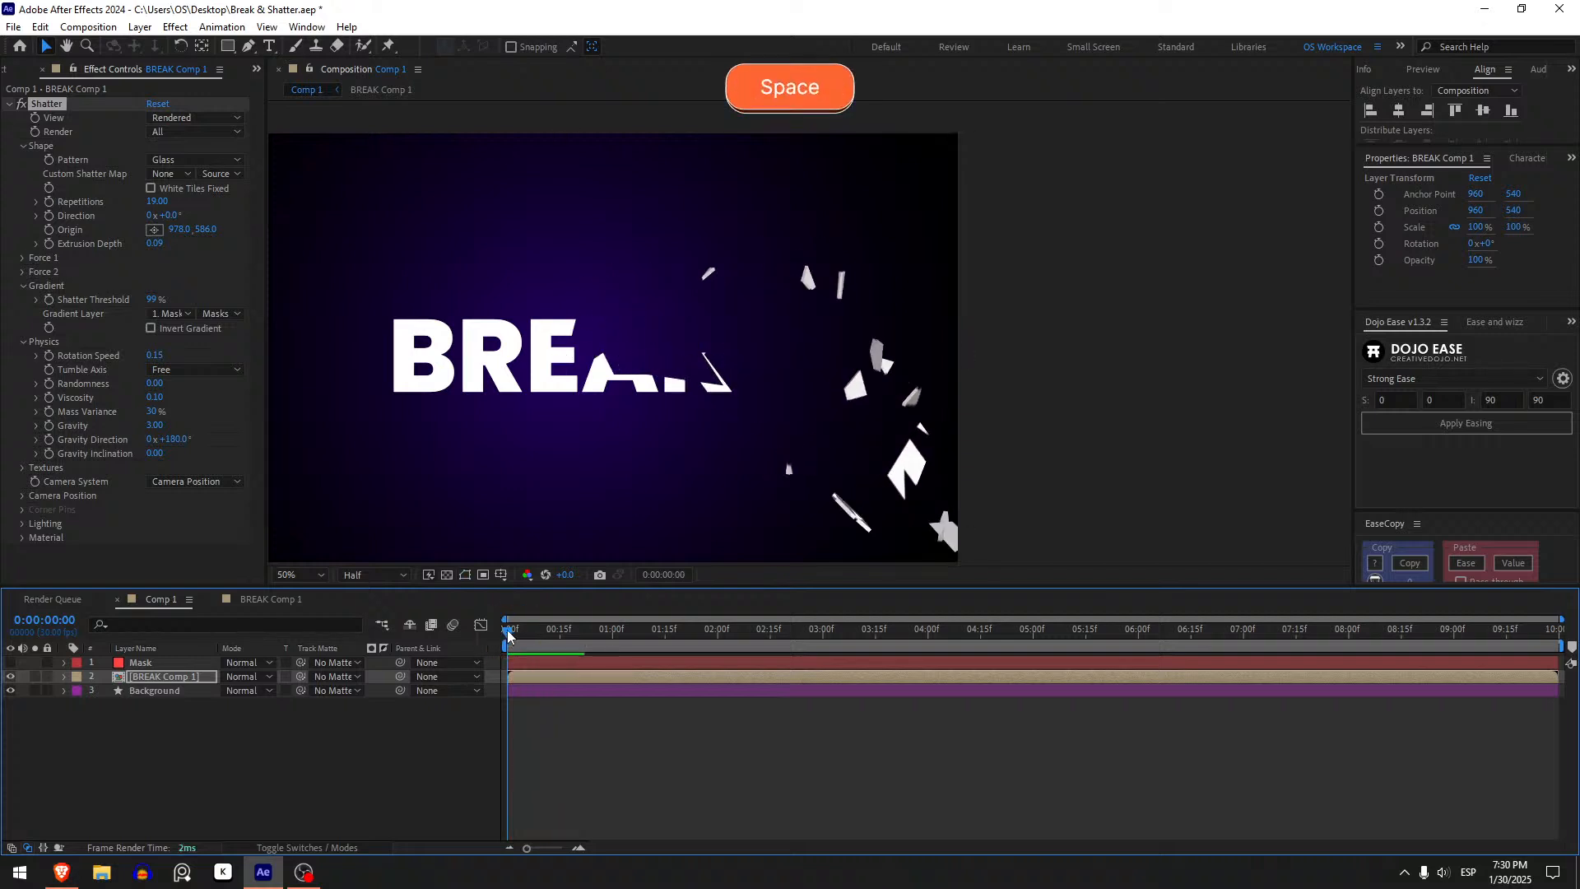
pyautogui.press('space')
# - Set the Randomness to 0.1, preview the playback and return to the first frame
pyautogui.press('space')
pyautogui.click(155, 385)
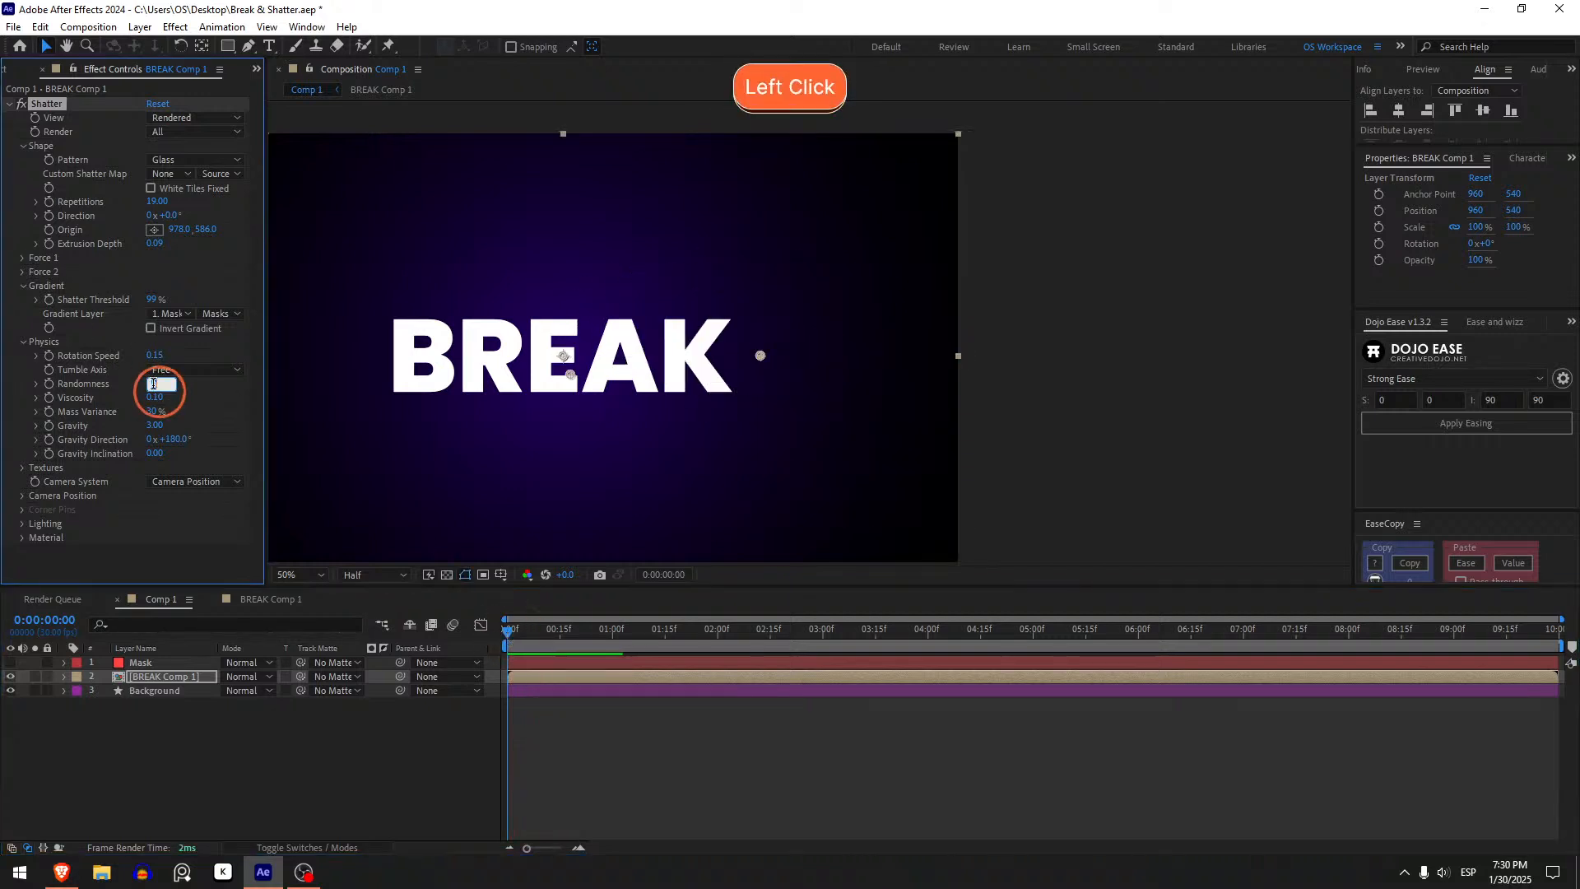
pyautogui.write('.1')
pyautogui.press('Return')
pyautogui.press('space')
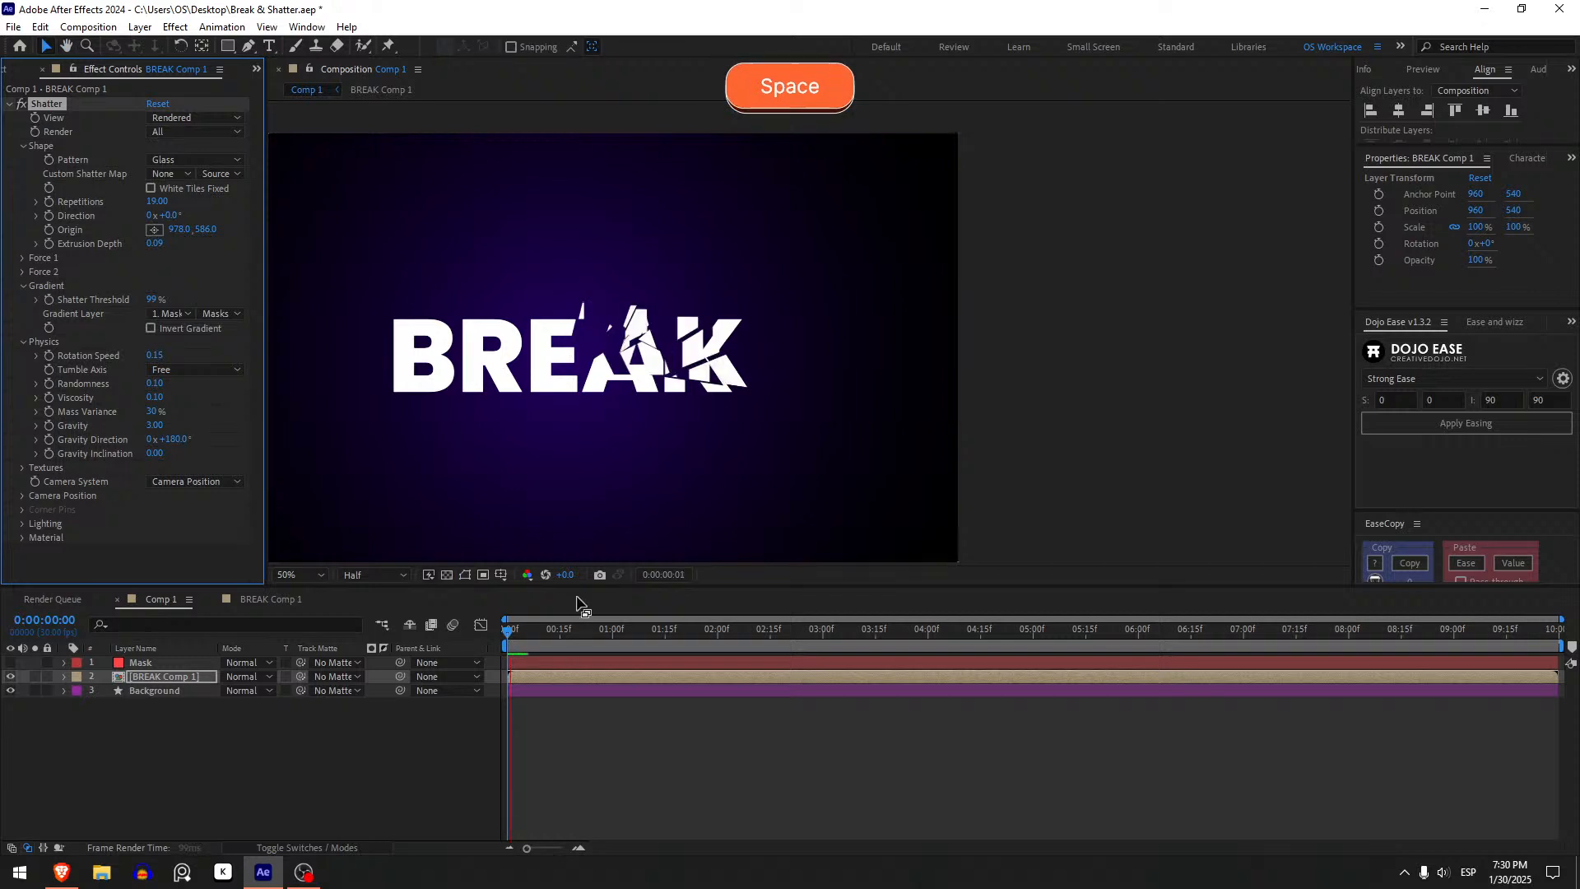
pyautogui.moveTo(531, 628)
pyautogui.mouseDown()
pyautogui.moveTo(522, 638)
pyautogui.moveTo(539, 641)
pyautogui.moveTo(506, 641)
pyautogui.mouseUp()
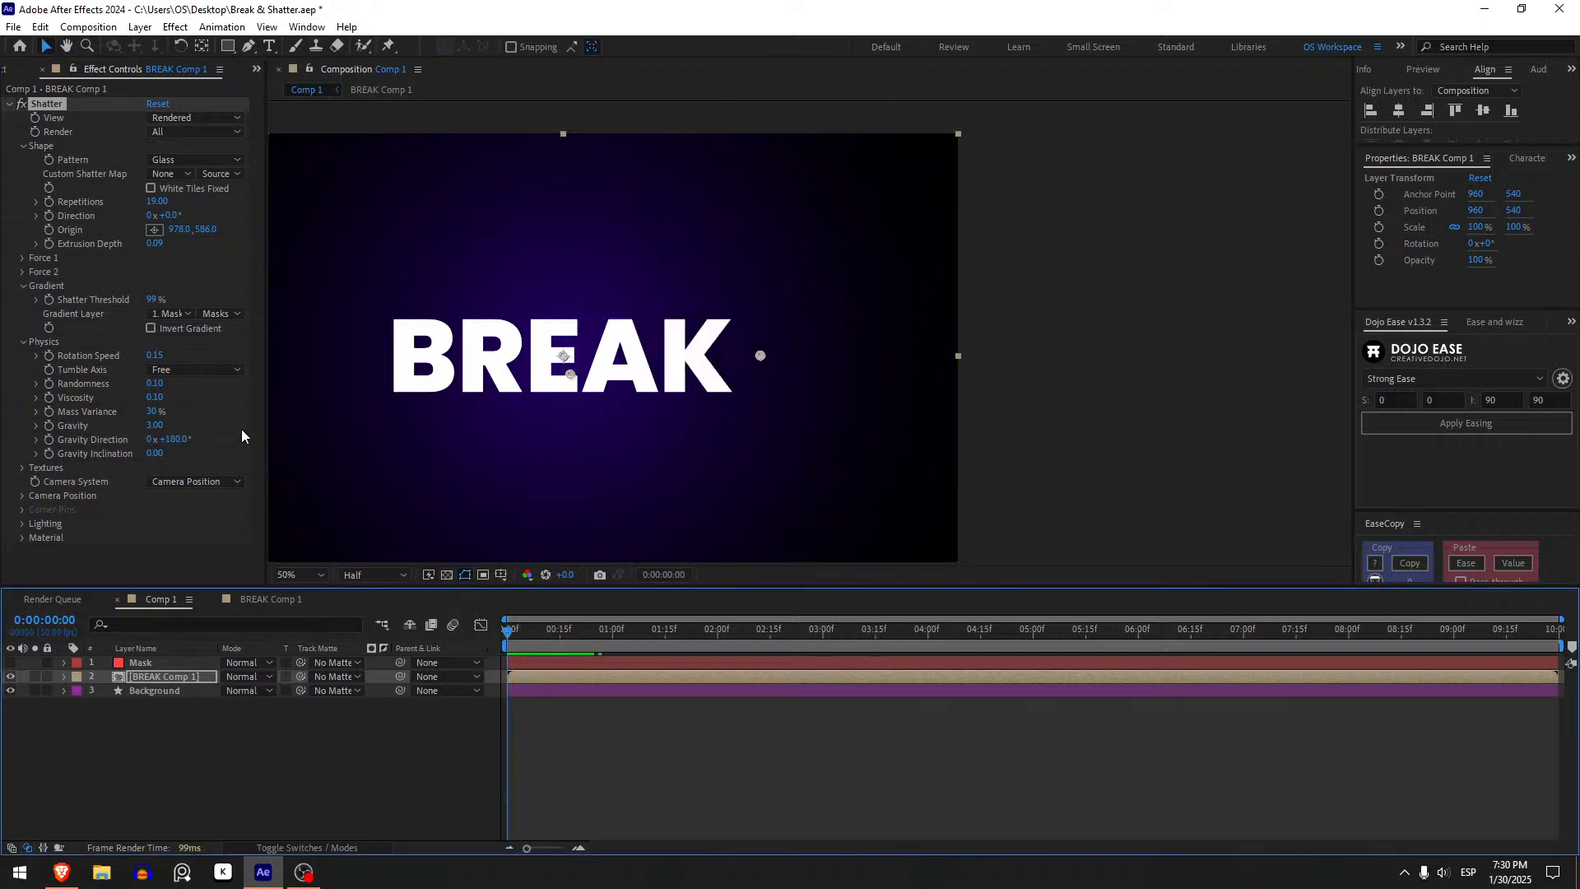
# - Set the Gravity to 0 and preview the shatter from the start
pyautogui.click(155, 422)
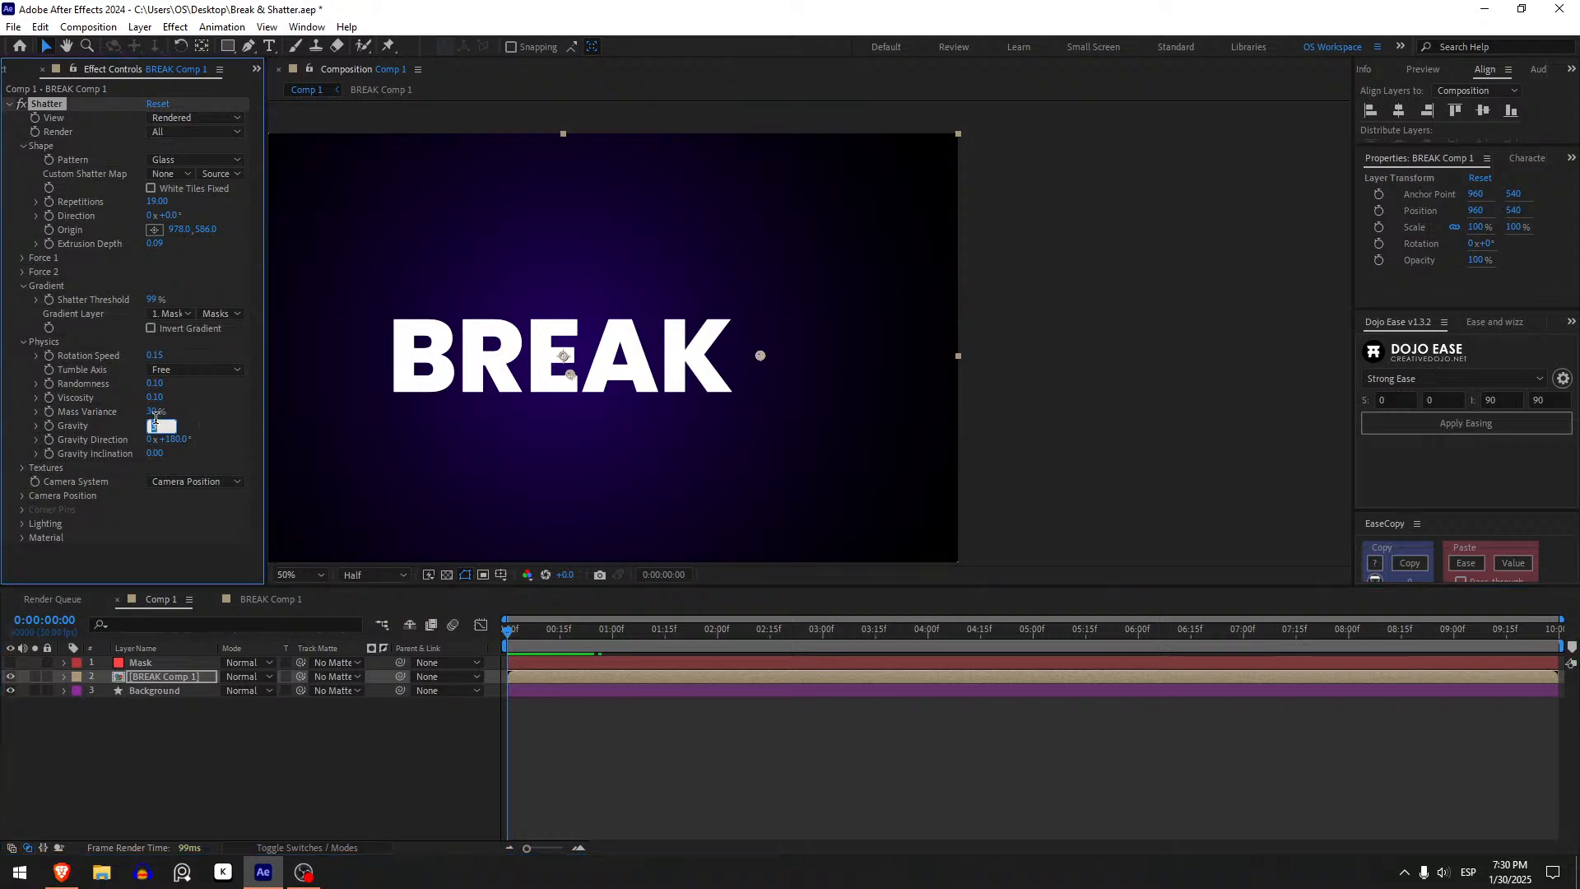
pyautogui.click(563, 818)
pyautogui.press('space')
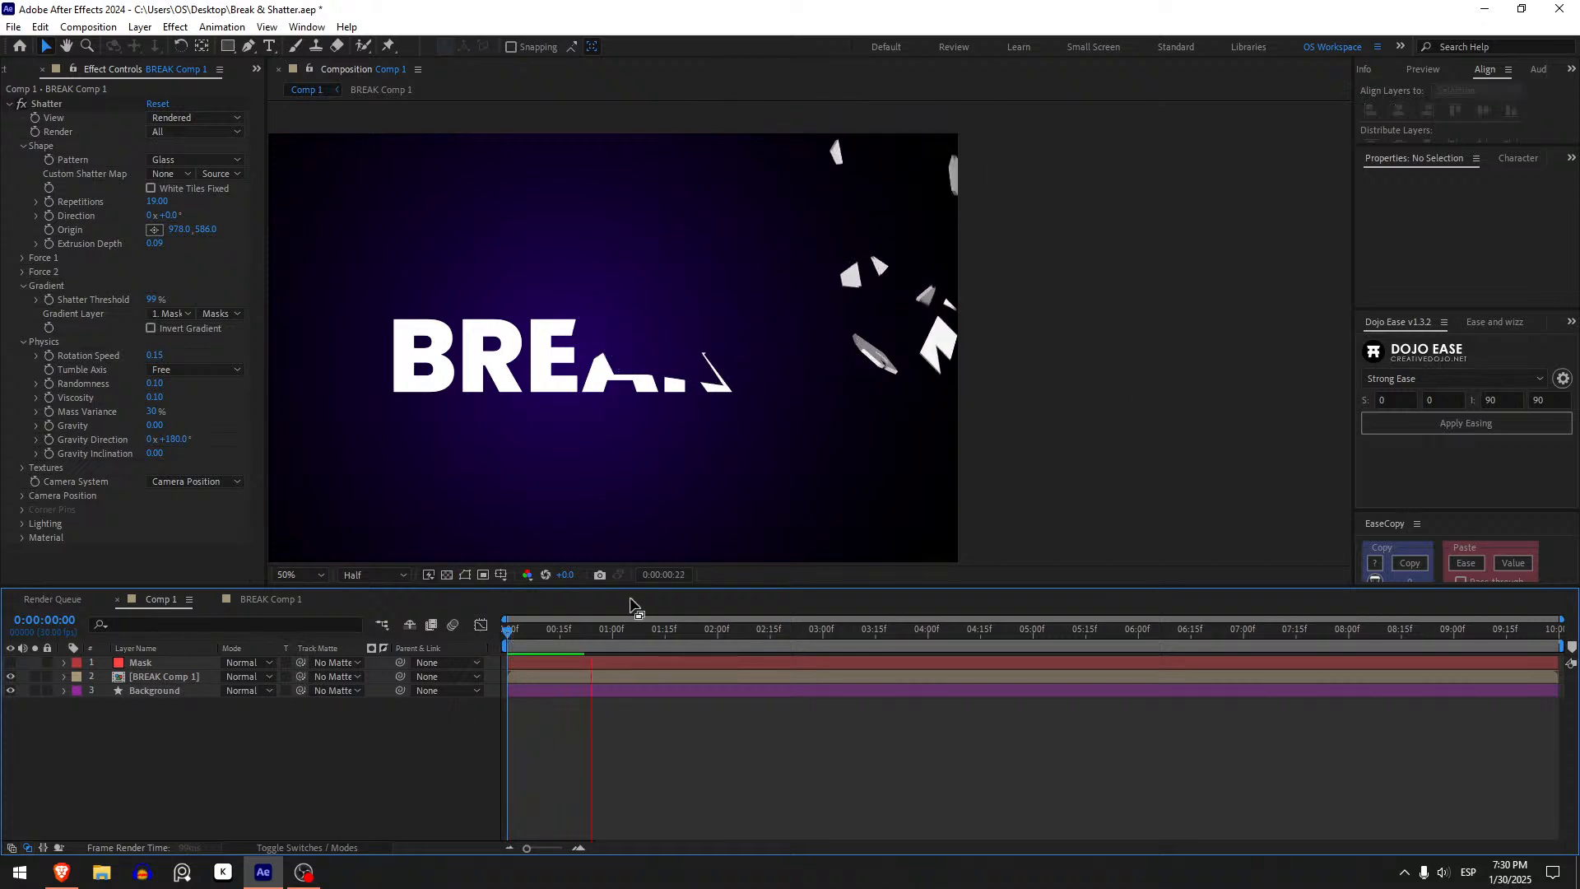
pyautogui.moveTo(507, 629); pyautogui.dragTo(408, 642)
pyautogui.press('space')
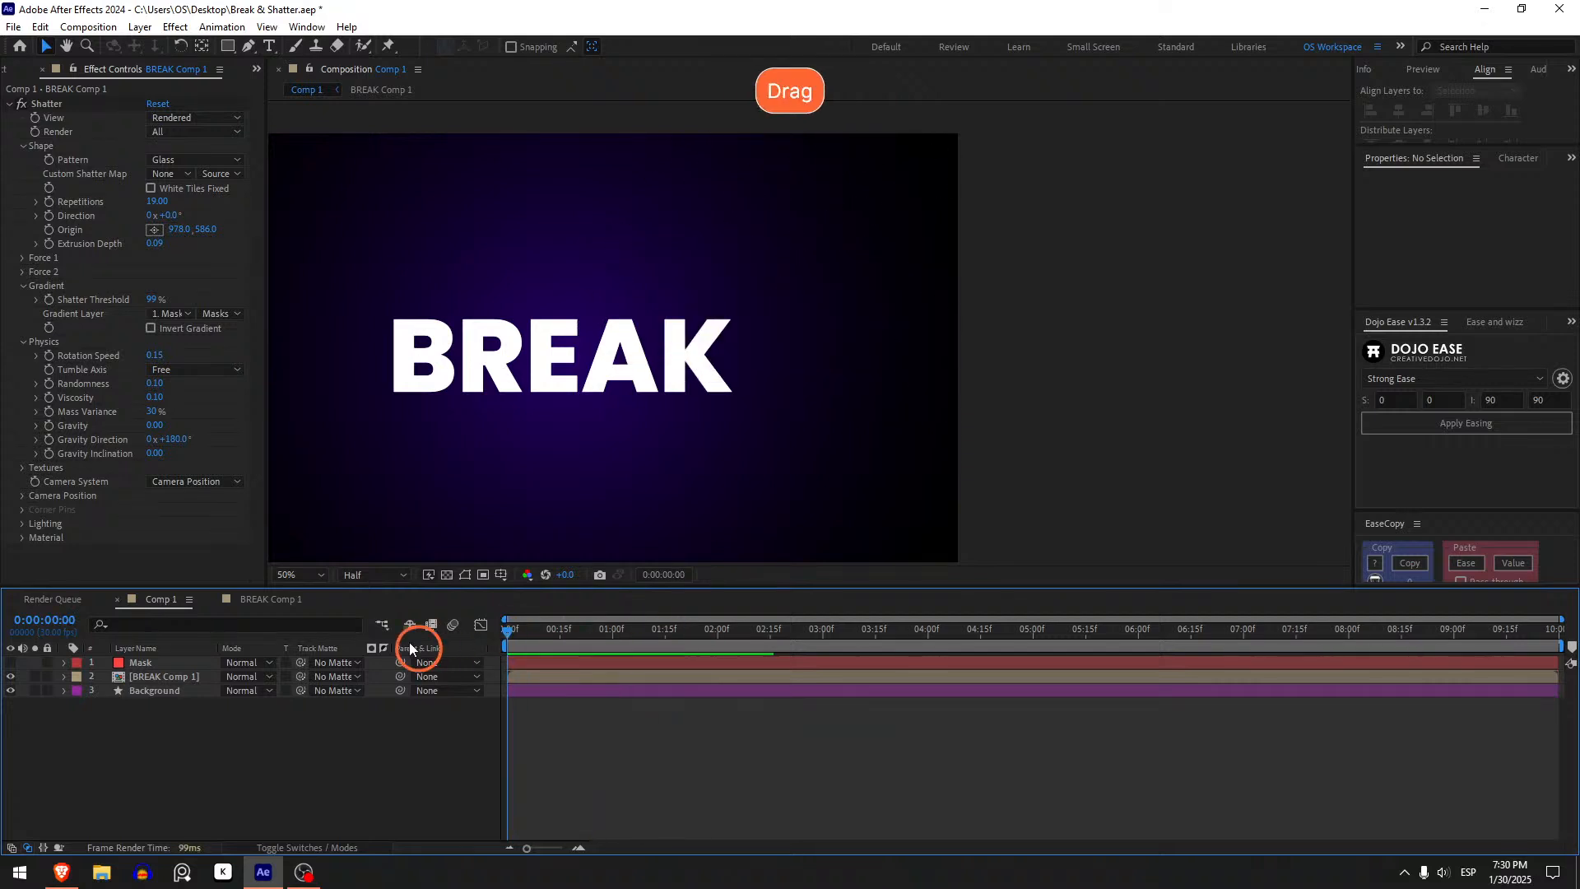
pyautogui.press('space')
pyautogui.click(532, 629)
pyautogui.press('space')
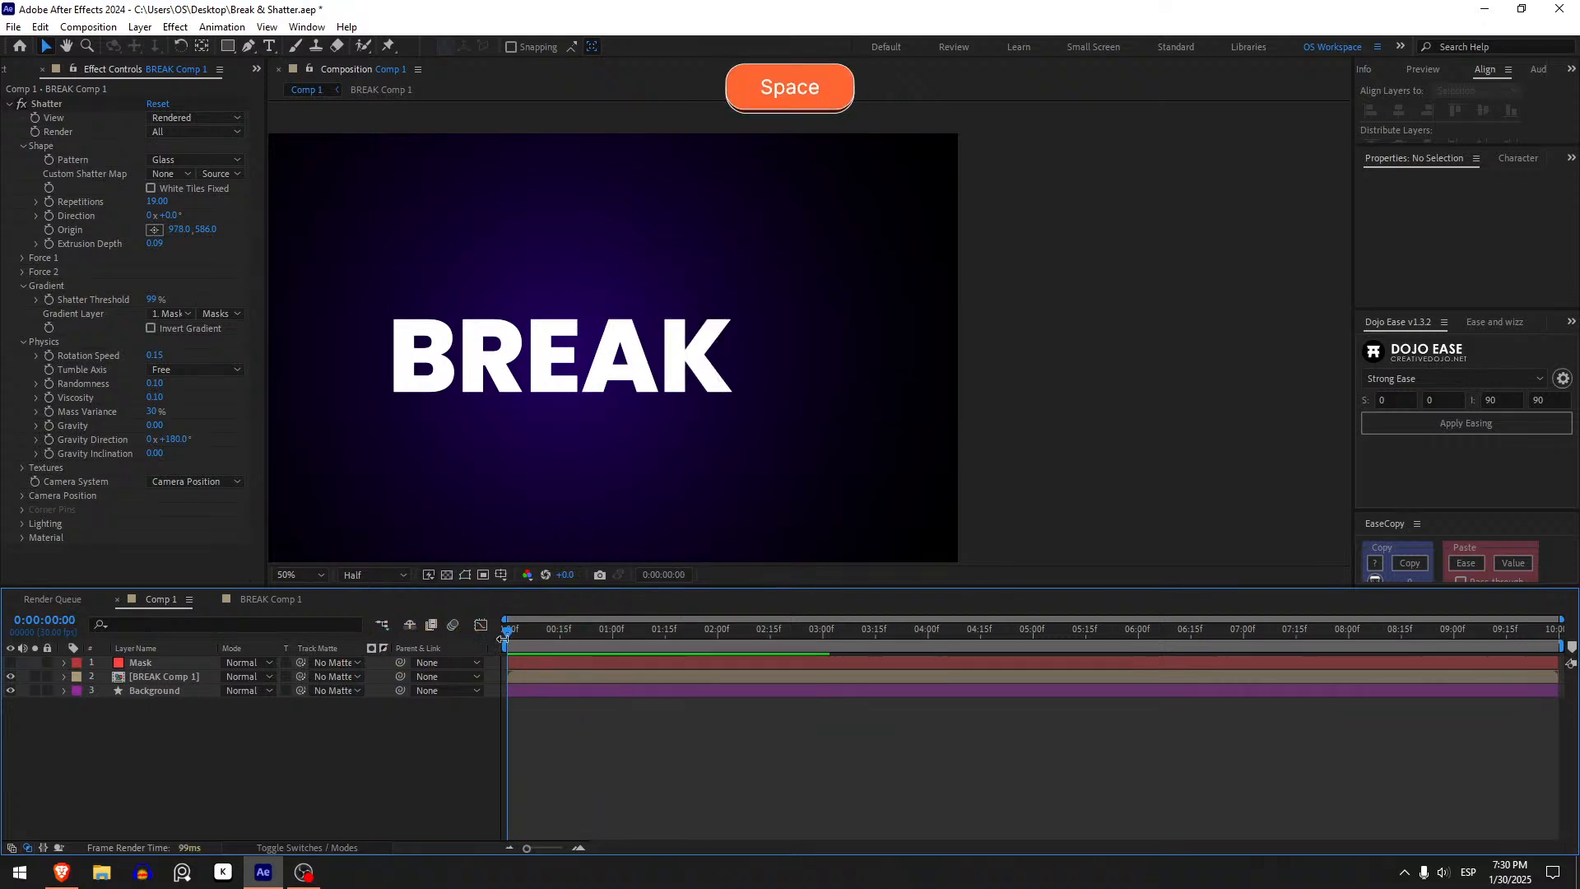
pyautogui.moveTo(510, 634); pyautogui.dragTo(540, 638)
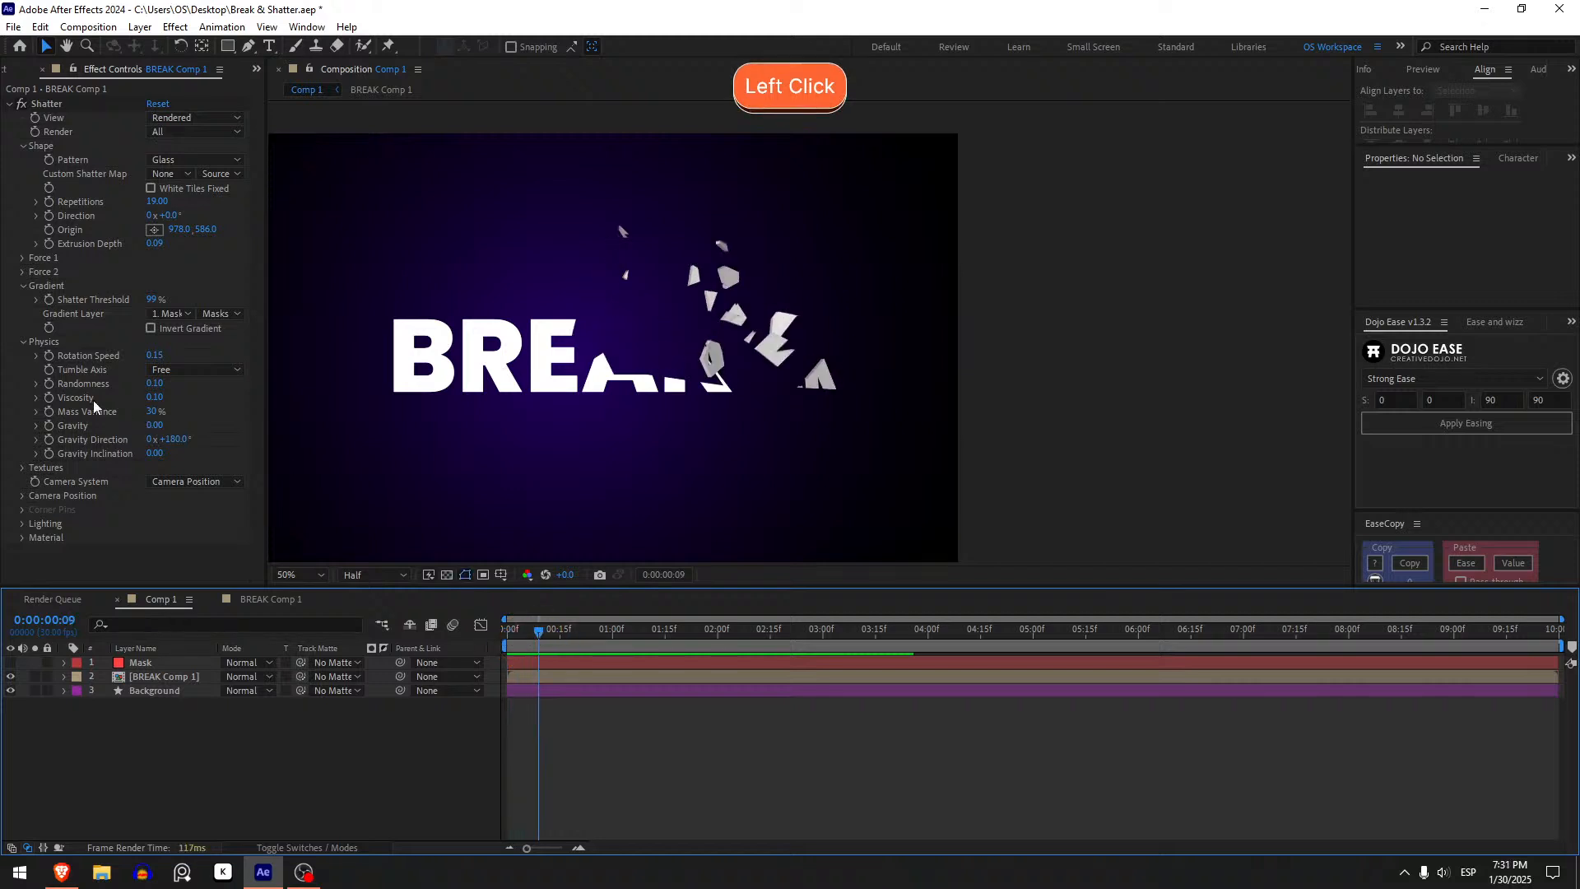
# - Set the Viscosity to 0.5 and preview the playback from the start
pyautogui.click(149, 399)
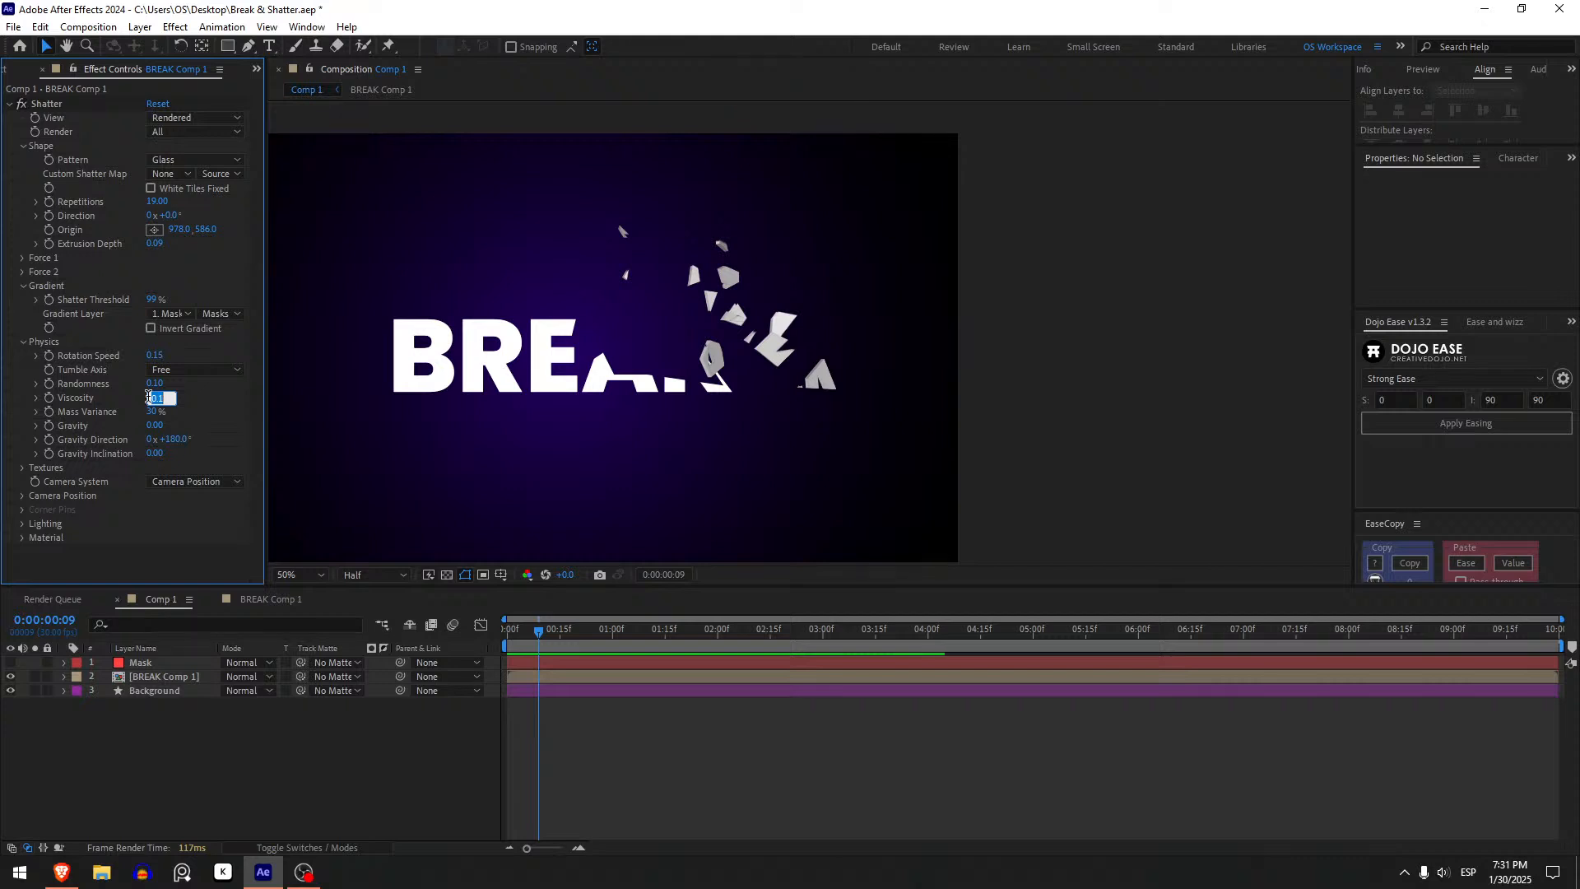
pyautogui.press('BackSpace')
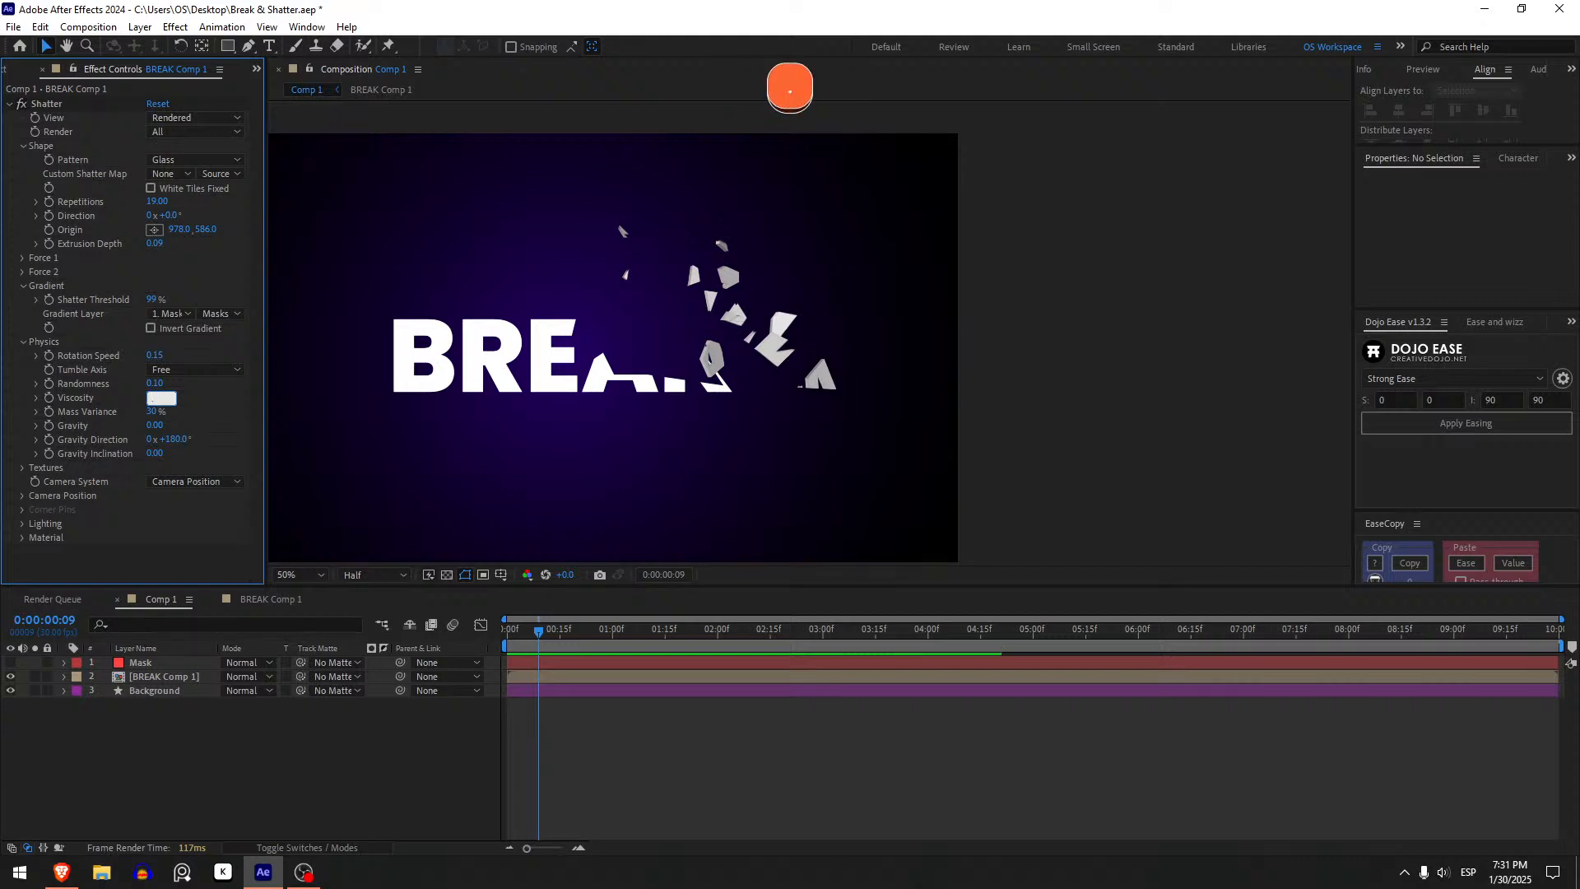
pyautogui.write('.5')
pyautogui.press('Return')
pyautogui.click(586, 741)
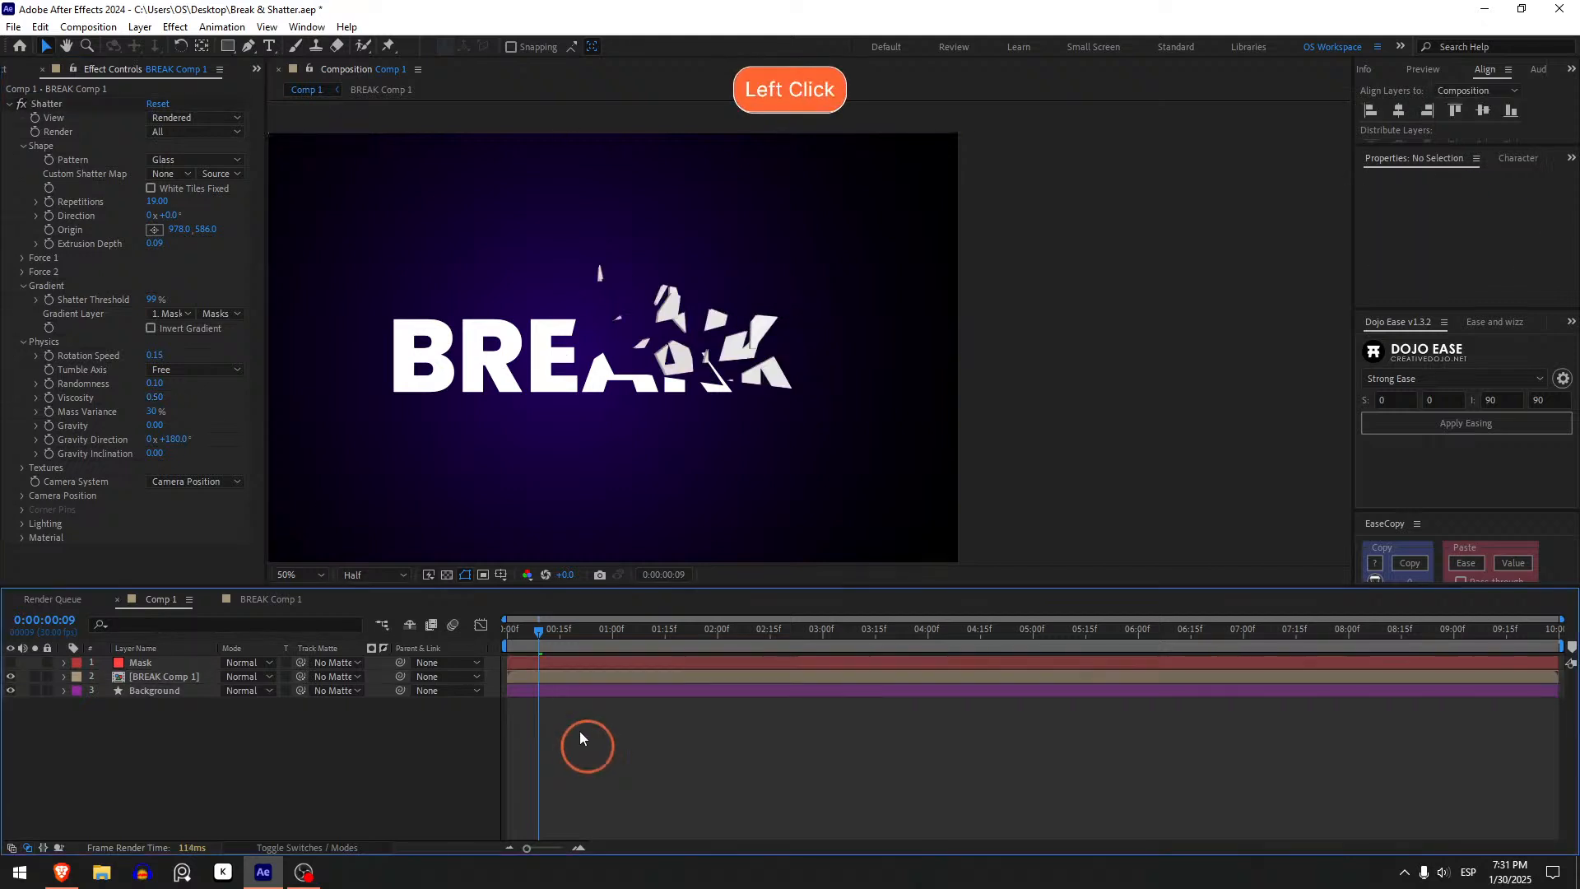
pyautogui.moveTo(524, 633); pyautogui.dragTo(508, 634)
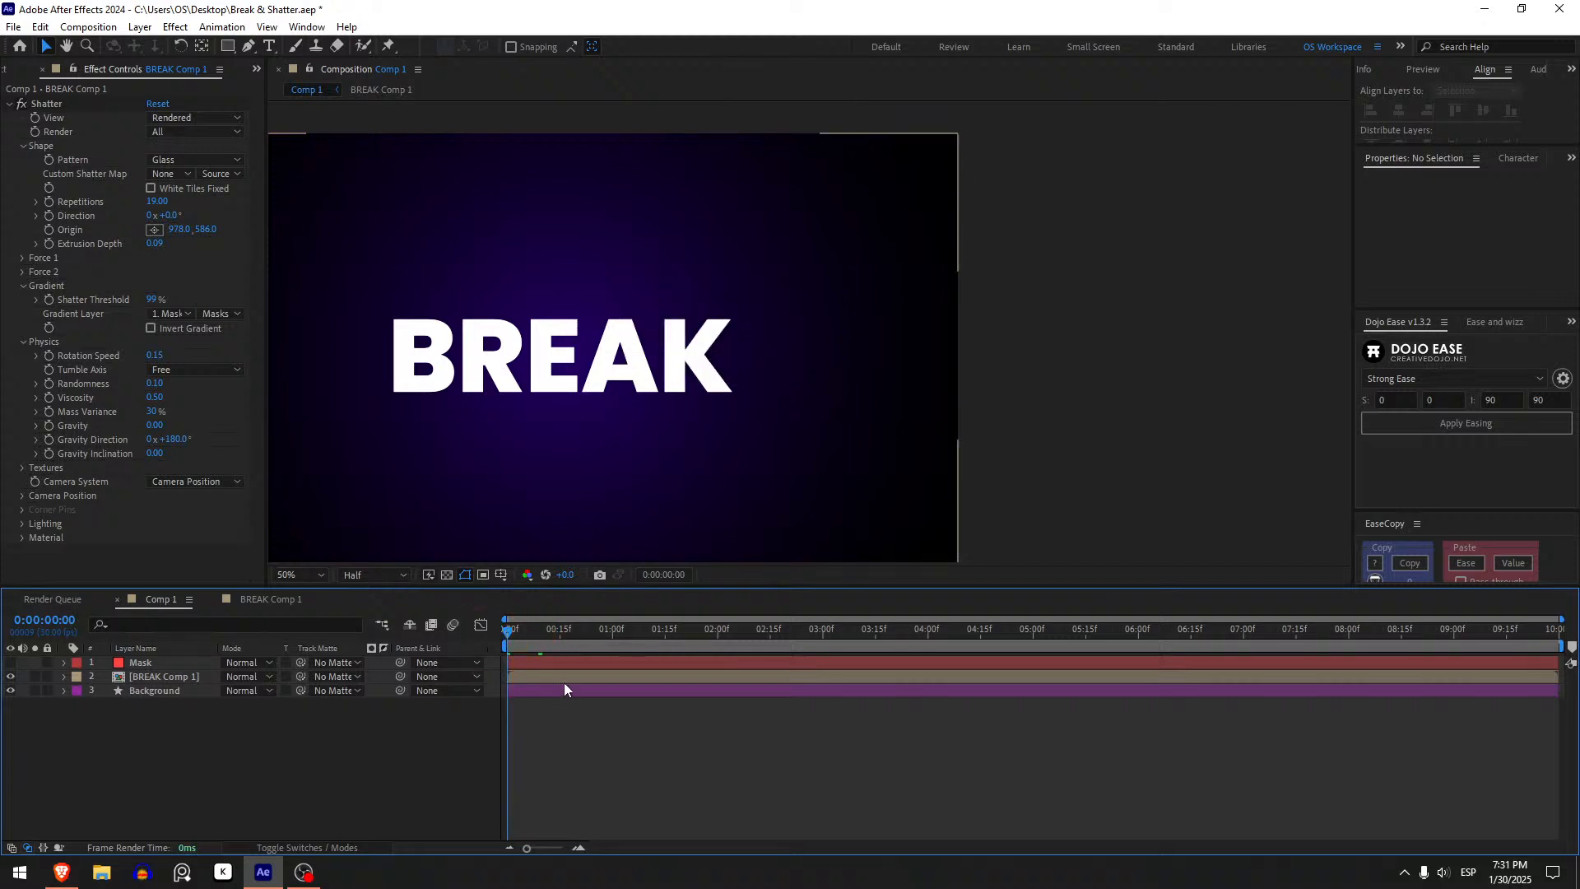
pyautogui.press('space')
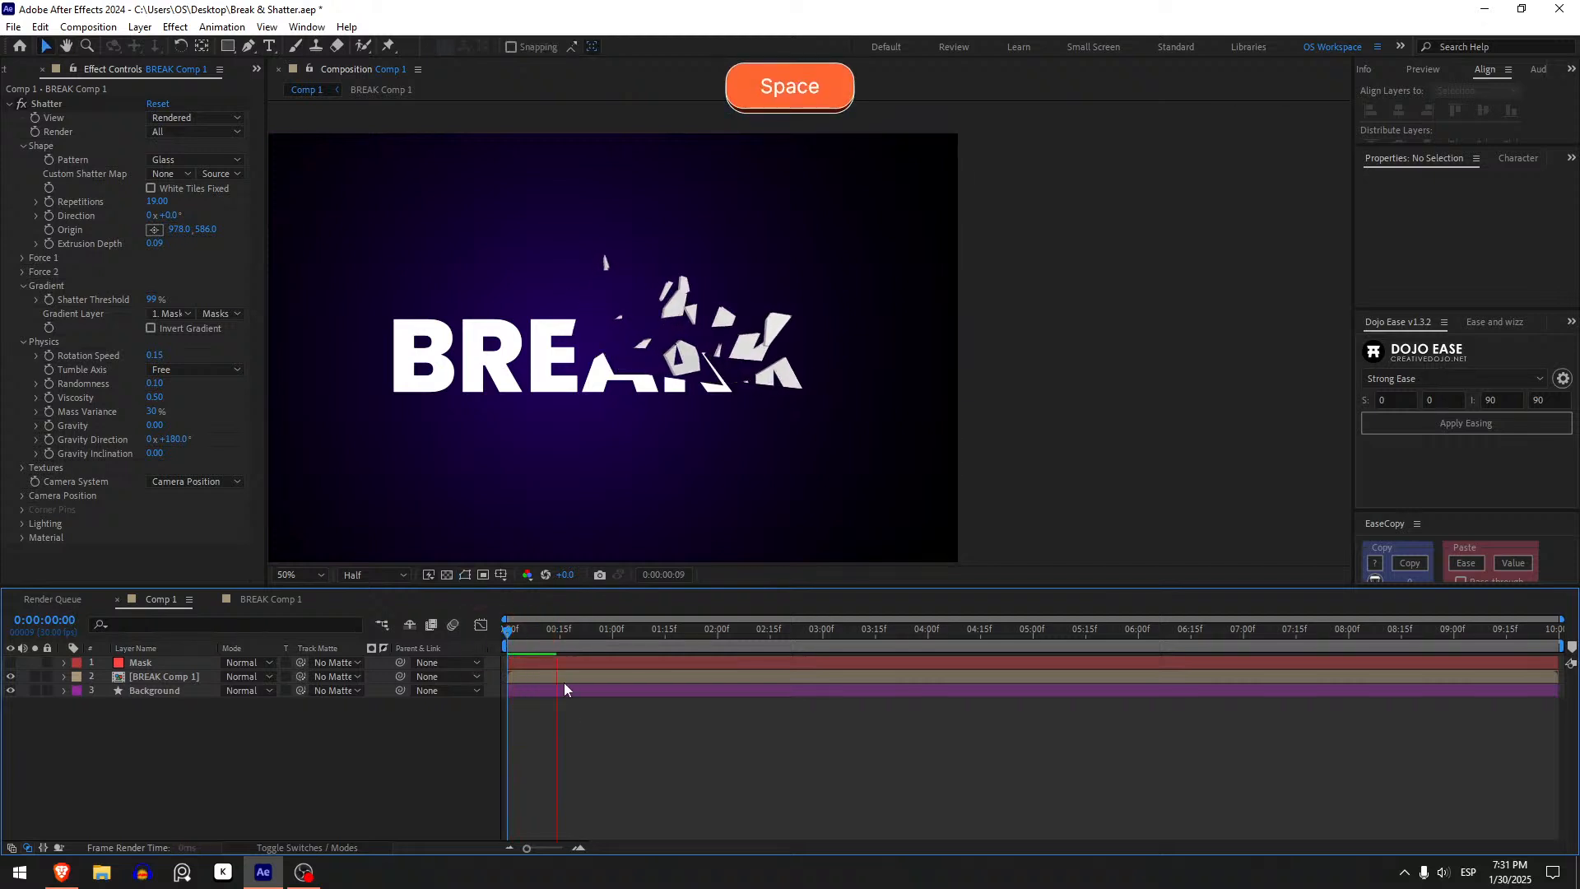
pyautogui.press('space')
pyautogui.press('space')
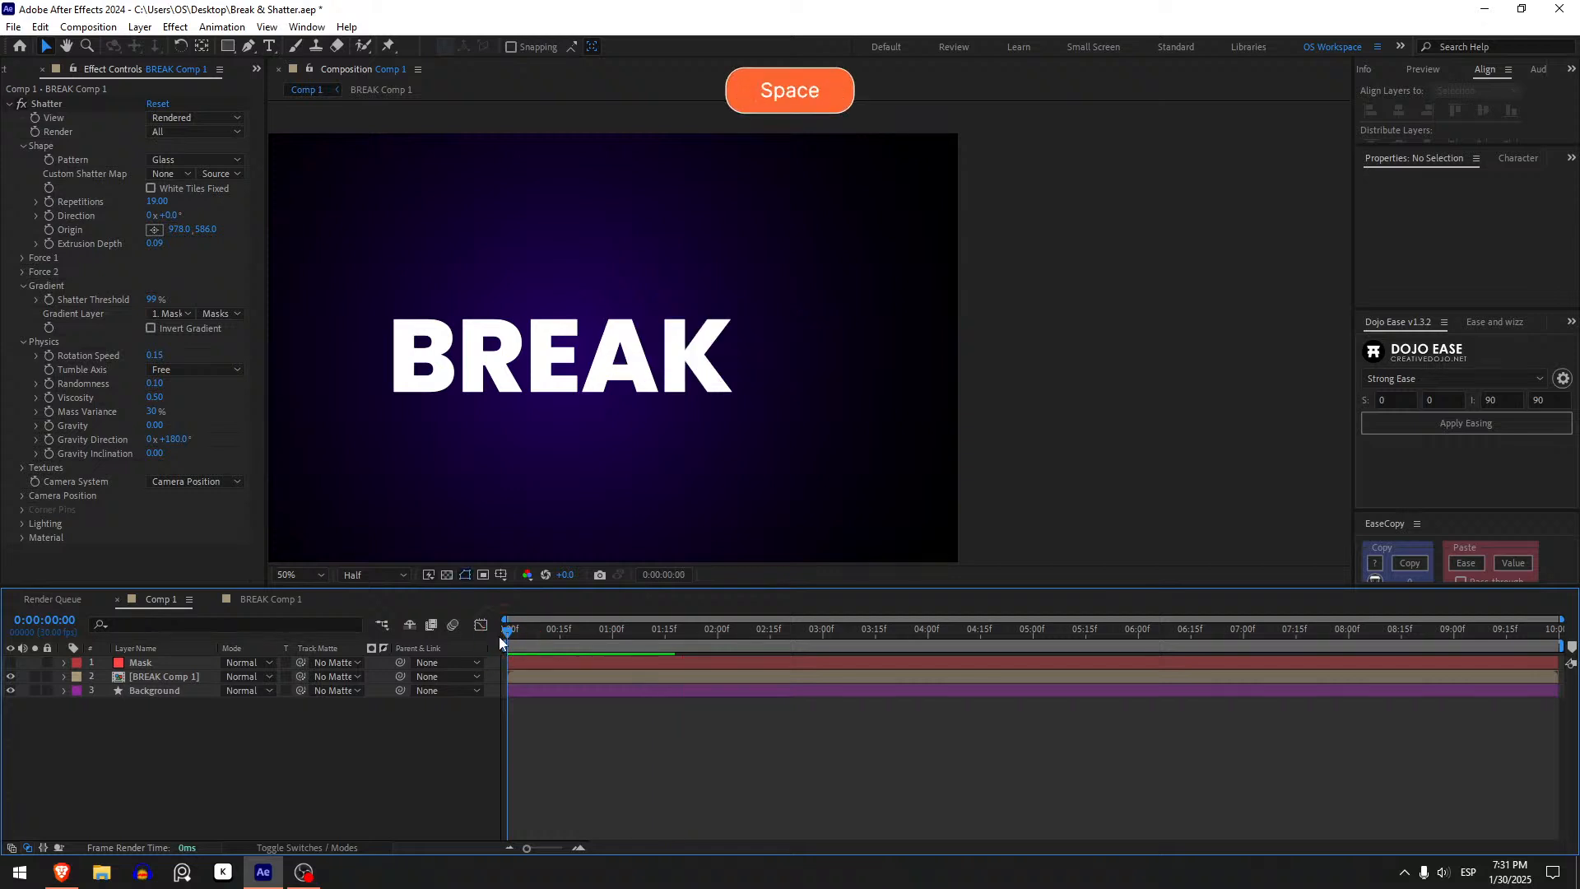
pyautogui.click(506, 634)
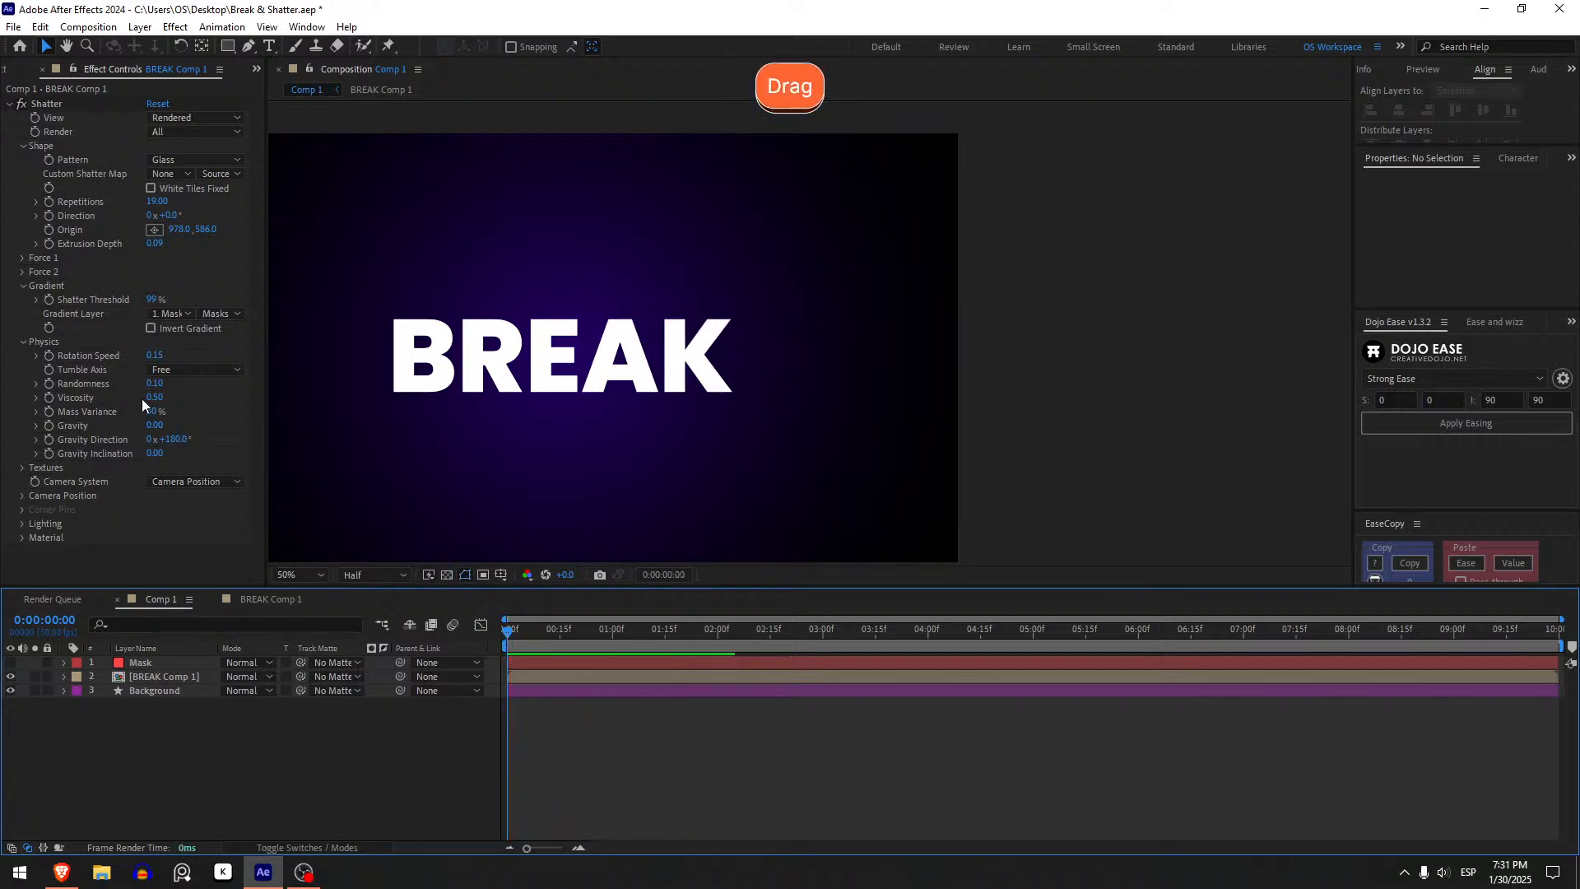
# - Scrub the Viscosity up to about 1.00 and preview the shatter
pyautogui.keyDown('shift'); pyautogui.click(529, 388); pyautogui.keyUp('shift')
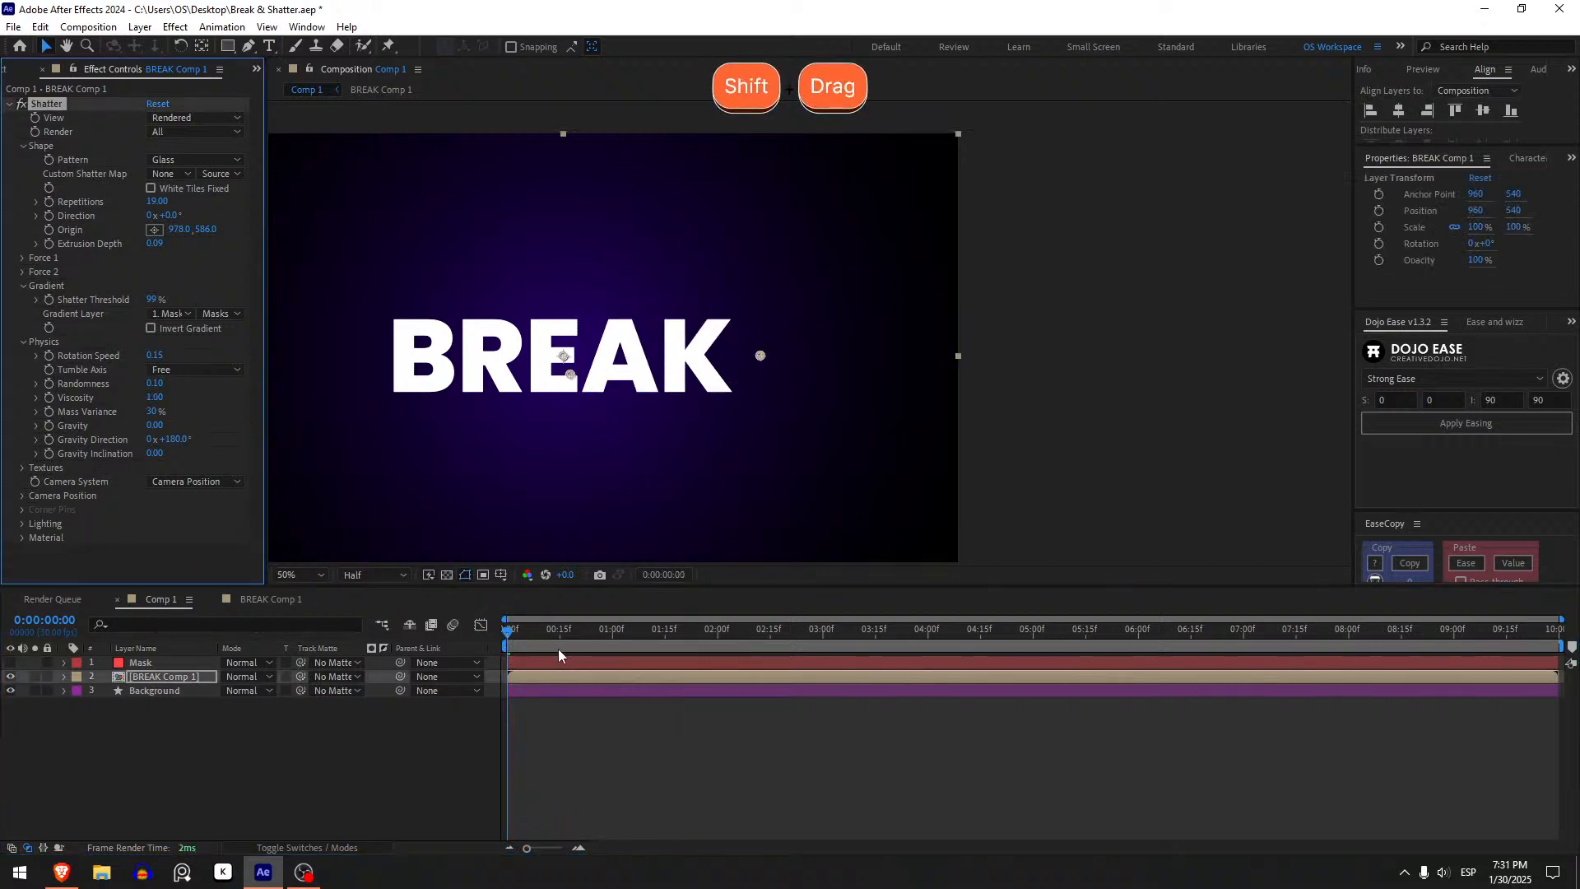
pyautogui.press('space')
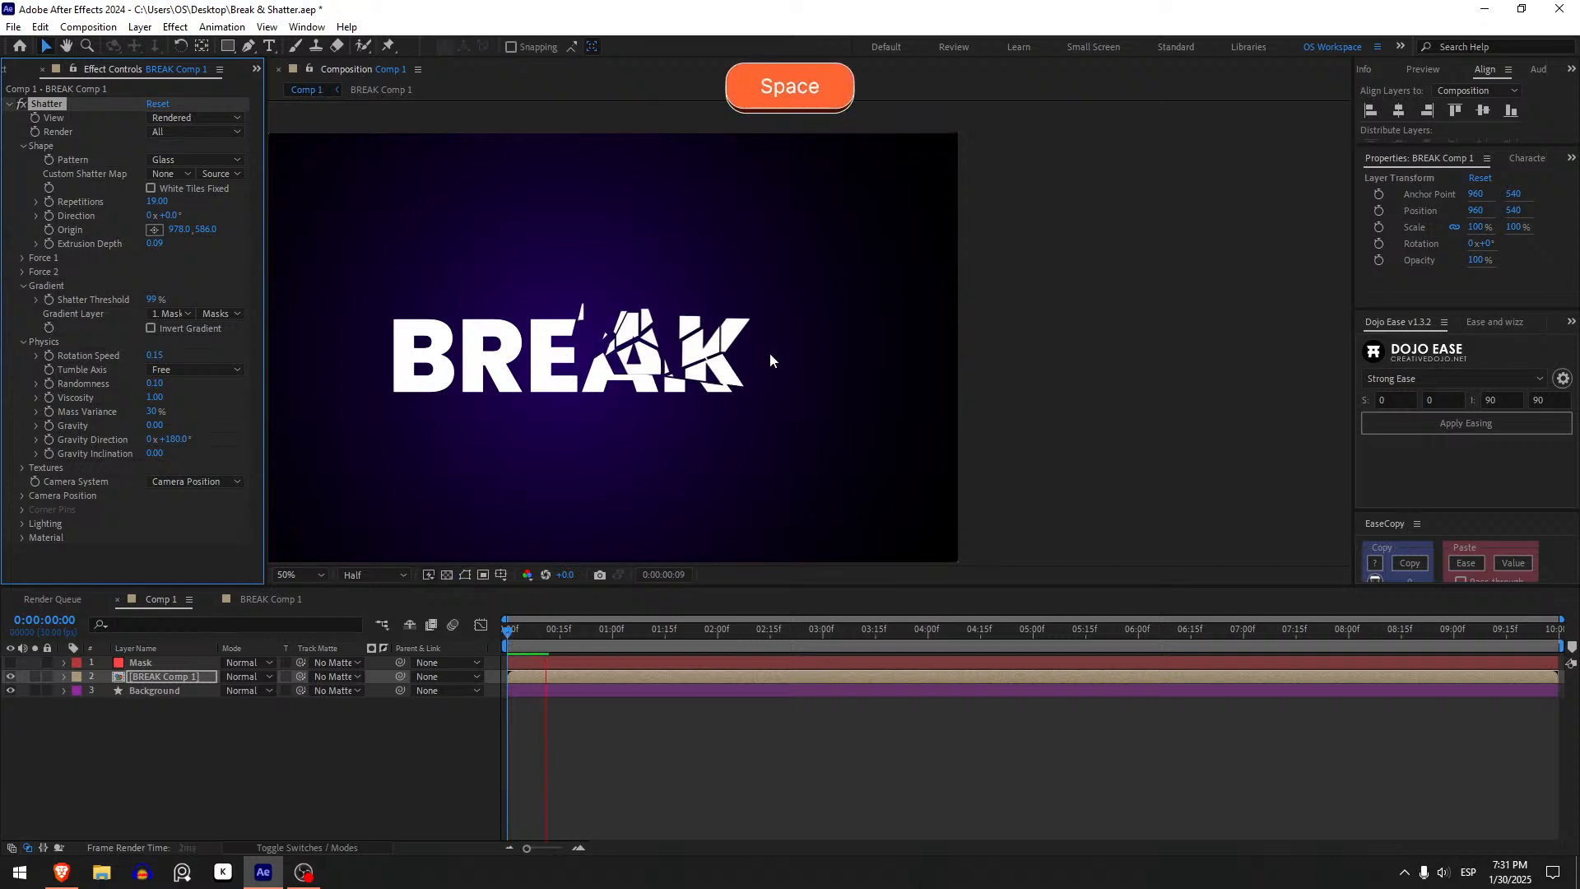
pyautogui.click(509, 635)
pyautogui.press('space')
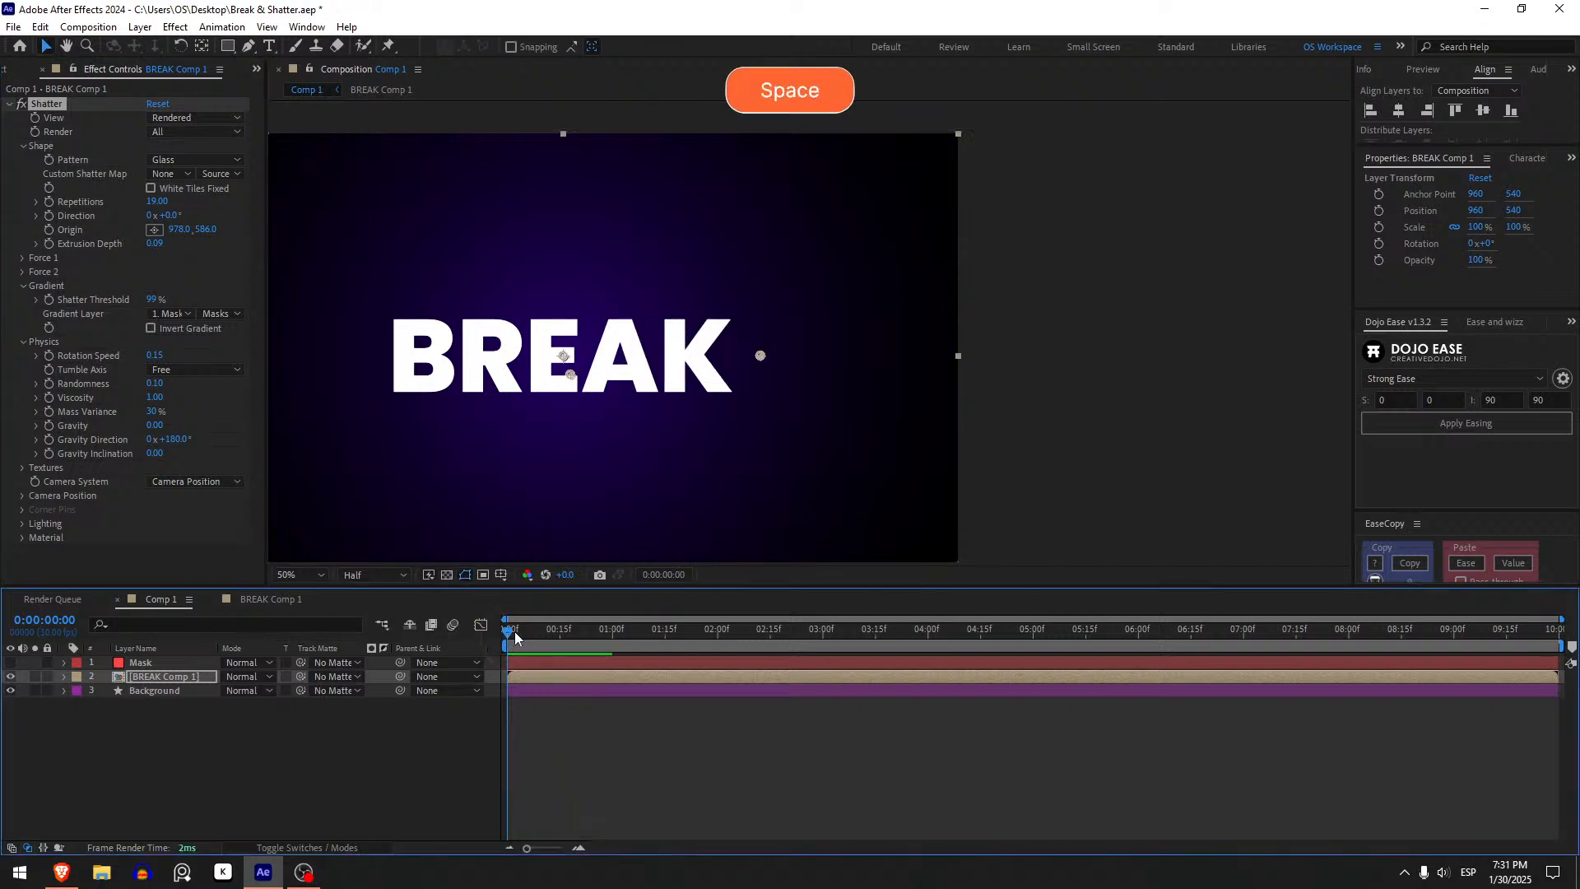
pyautogui.moveTo(511, 631); pyautogui.dragTo(255, 519)
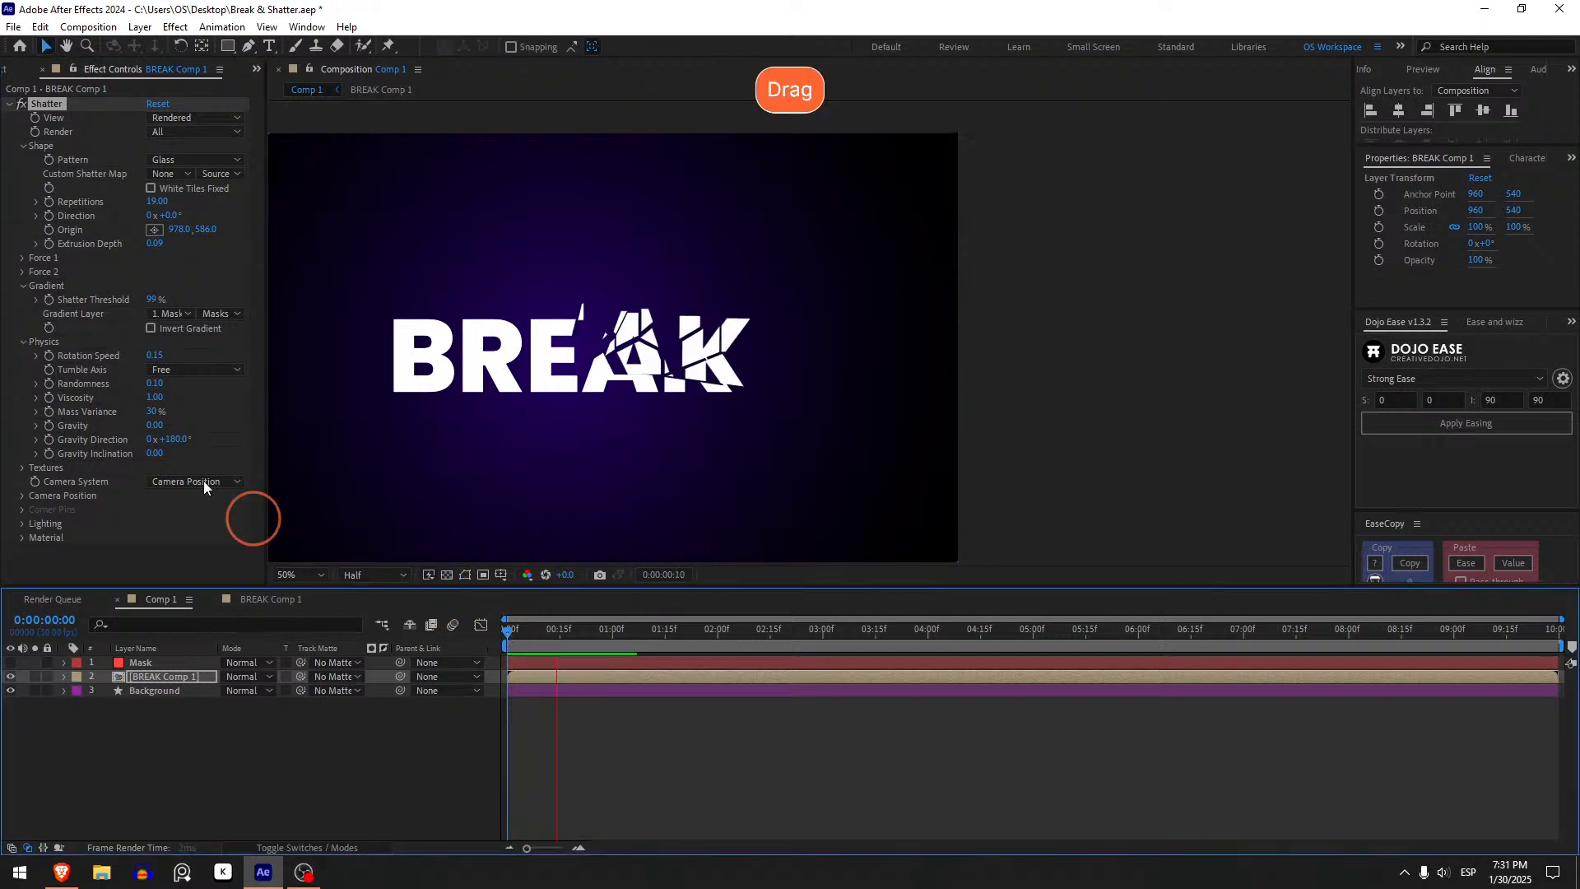
# - Set the Viscosity to 0.4 and preview the shatter from the start
pyautogui.click(154, 398)
pyautogui.write('.4')
pyautogui.press('Return')
pyautogui.press('space')
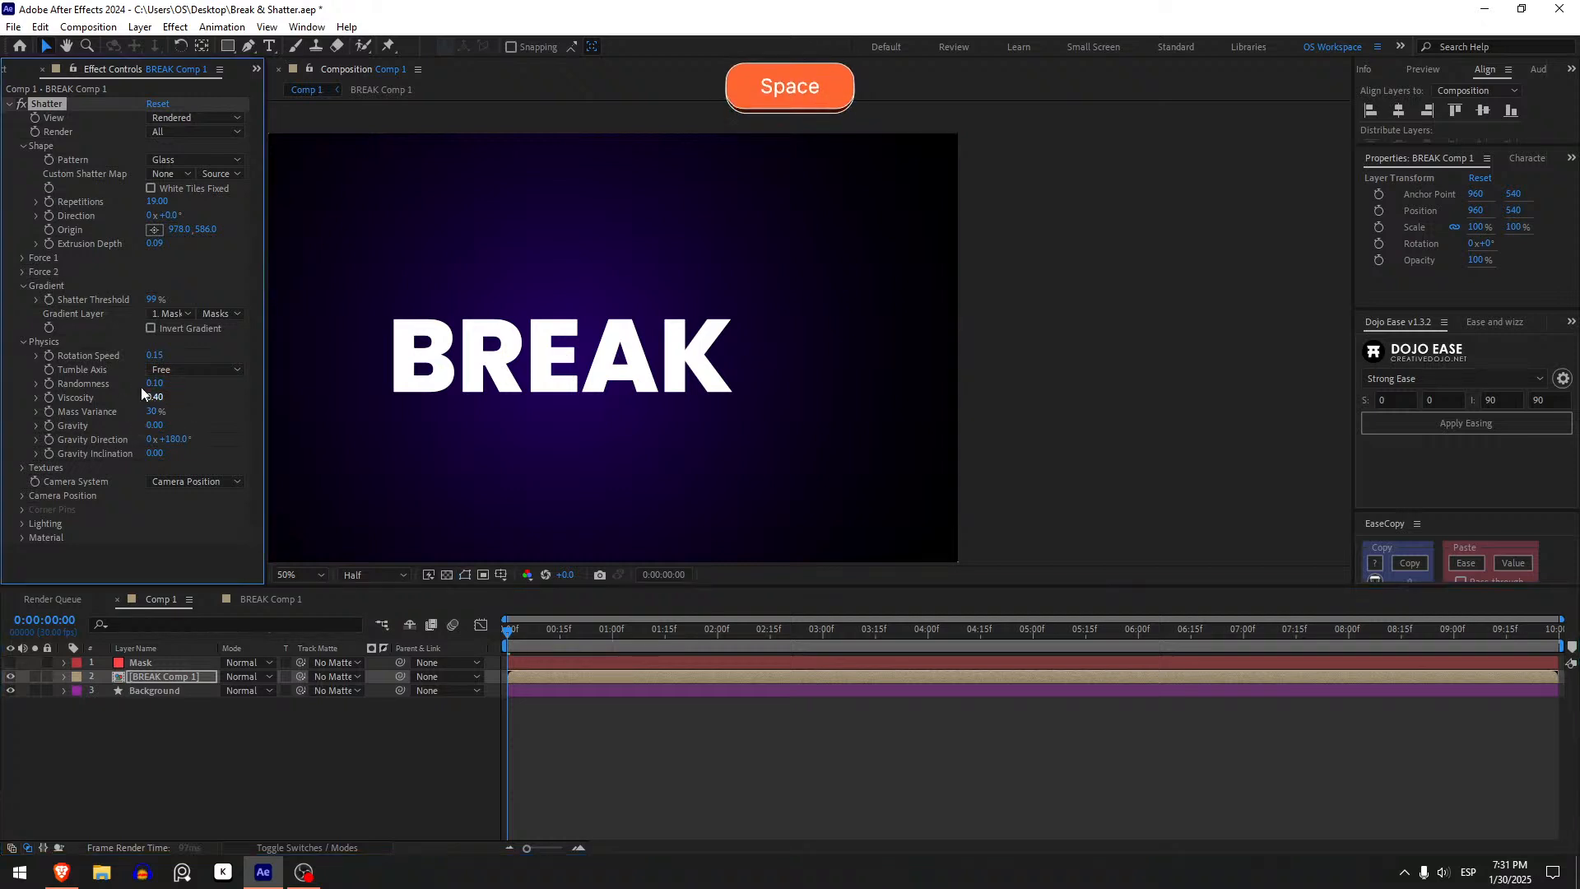
pyautogui.click(505, 631)
pyautogui.press('space')
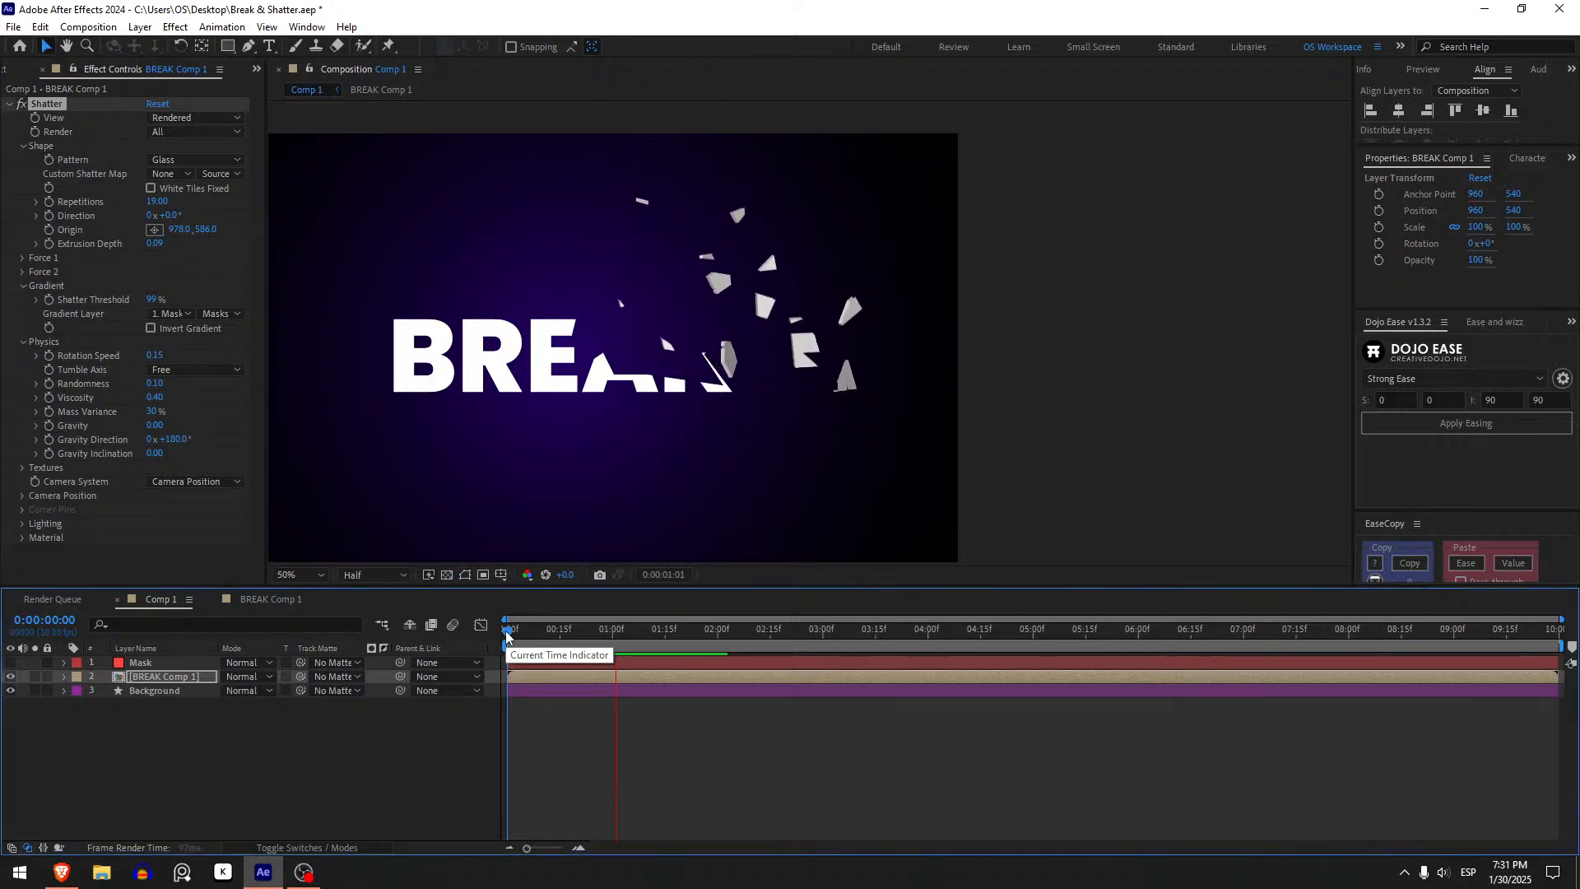
pyautogui.click(506, 632)
pyautogui.press('space')
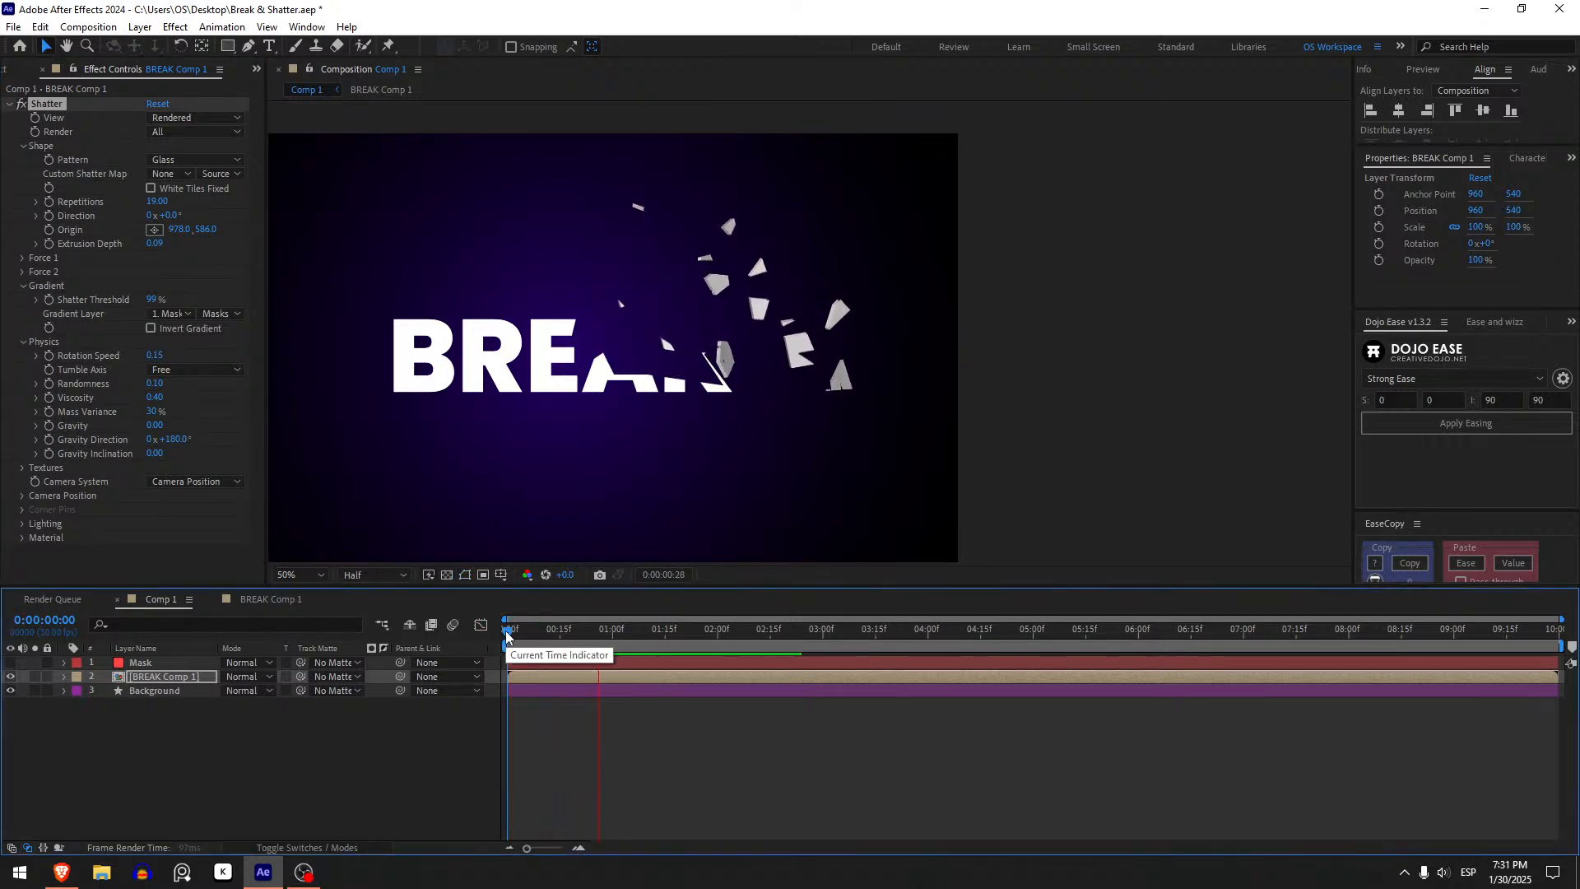
pyautogui.click(506, 630)
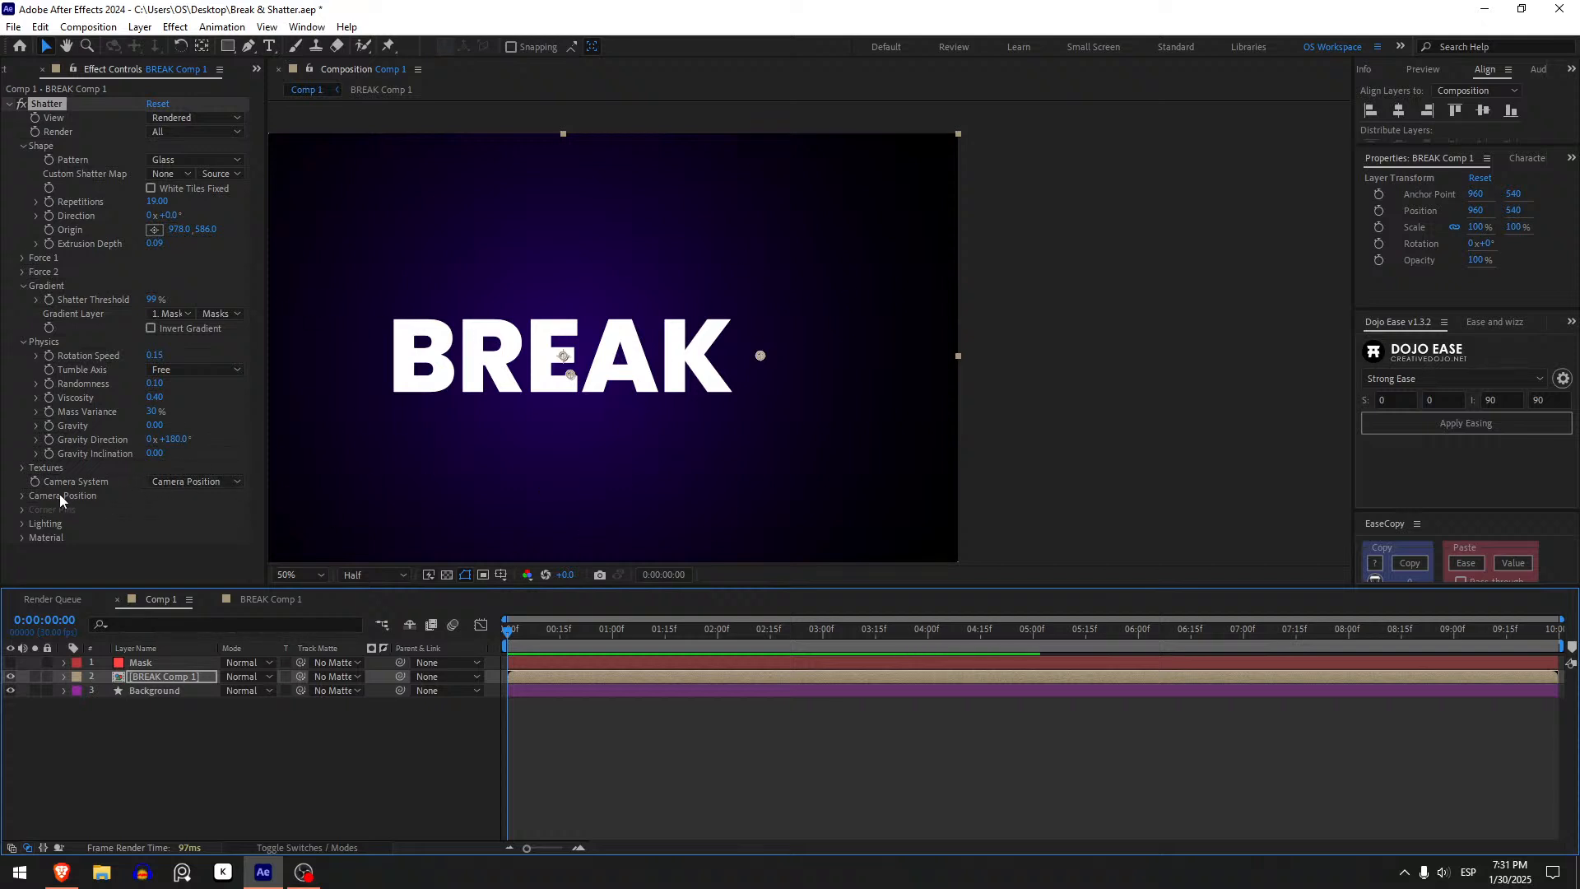
# - Expand the Shatter Camera Position group and try scrubbing the camera rotations, undoing each change
pyautogui.click(22, 496)
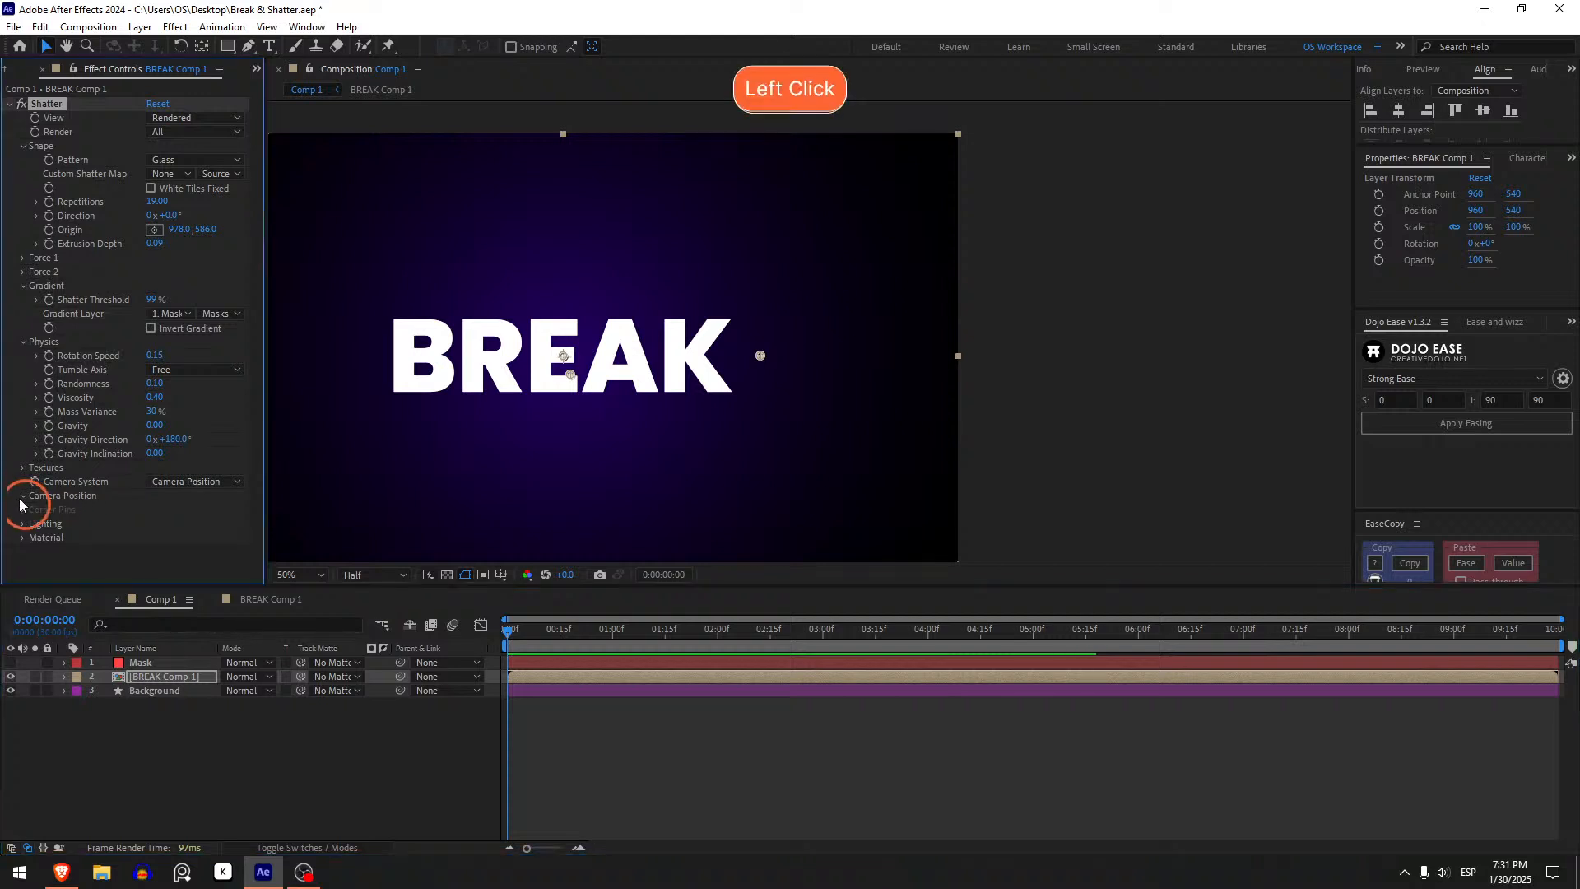
pyautogui.click(175, 510)
pyautogui.moveTo(175, 512); pyautogui.dragTo(182, 511)
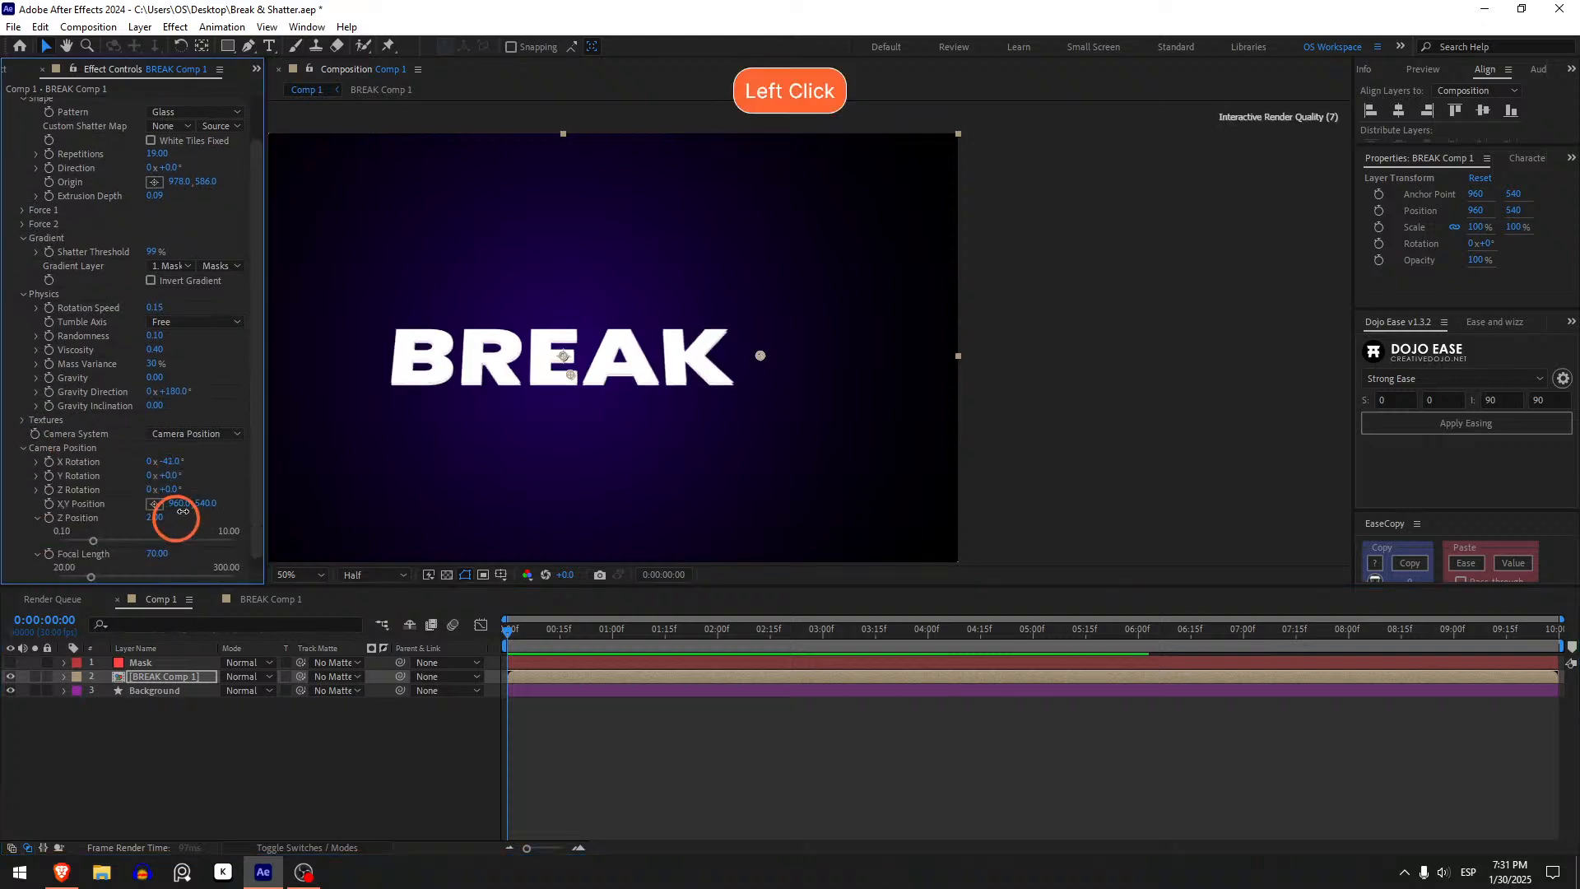
pyautogui.hotkey('ctrl', 'z')
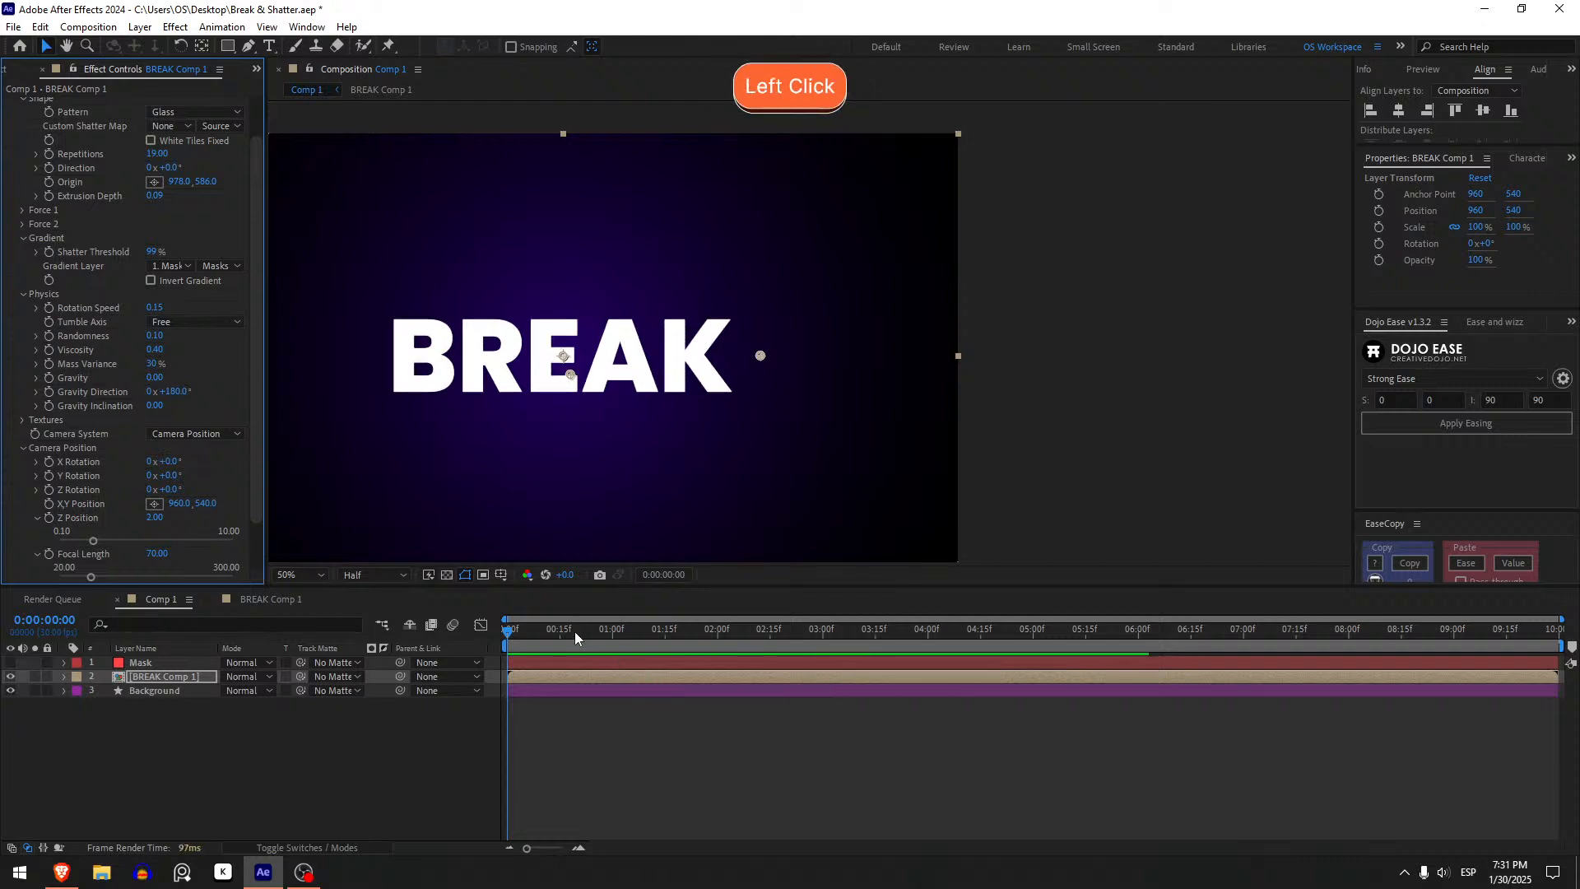
pyautogui.moveTo(575, 631); pyautogui.dragTo(602, 634)
pyautogui.moveTo(168, 477); pyautogui.dragTo(249, 476)
pyautogui.hotkey('ctrl', 'z')
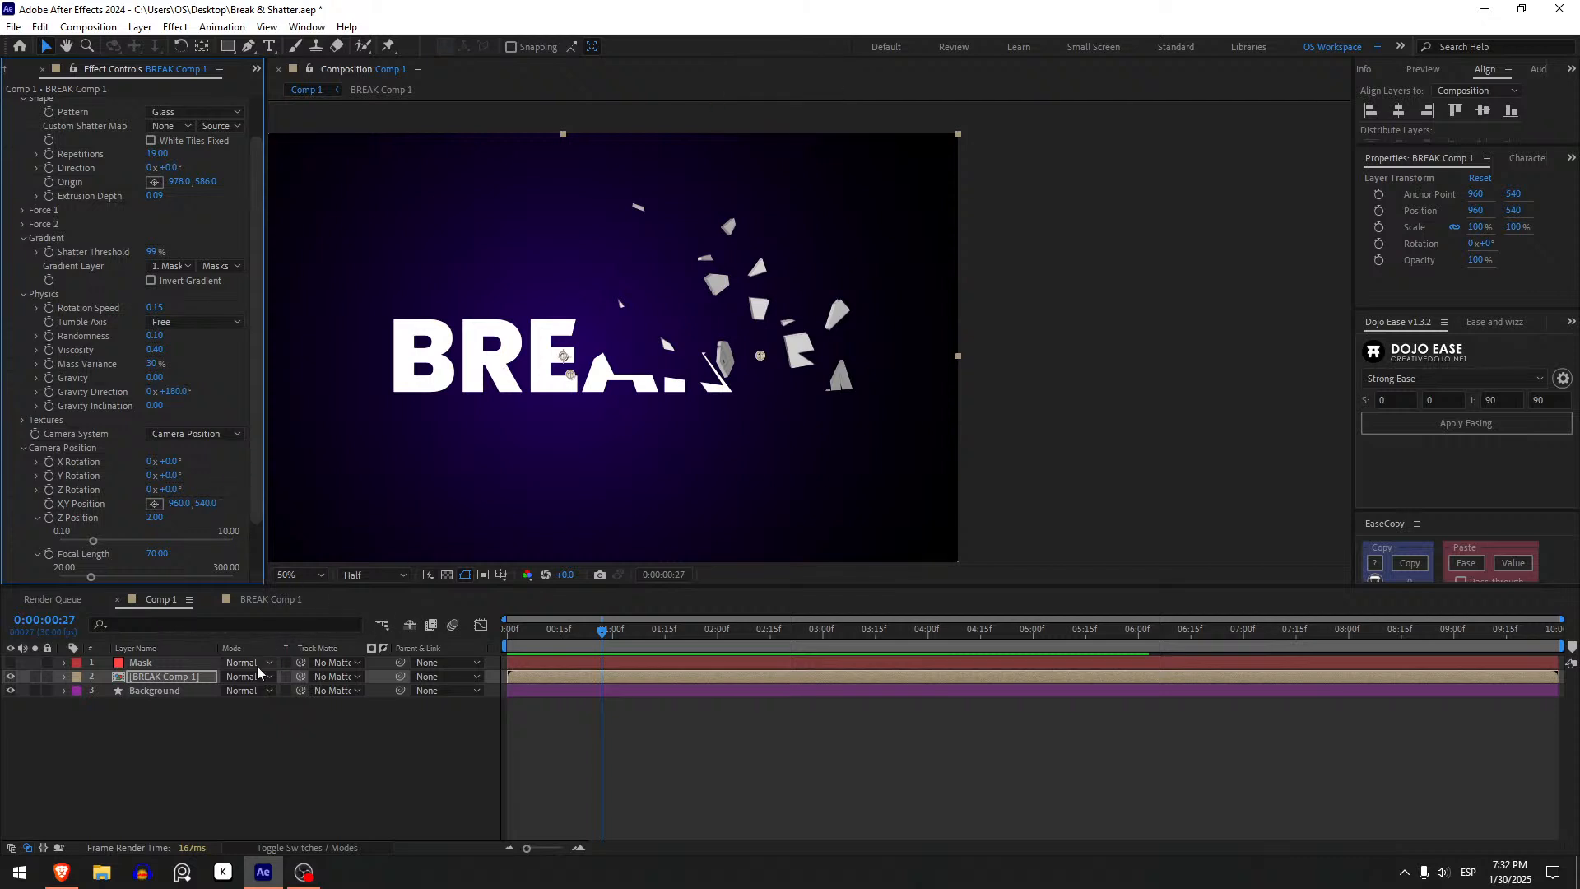
# - Add a new one-node camera layer to the composition with default settings
pyautogui.click(210, 663)
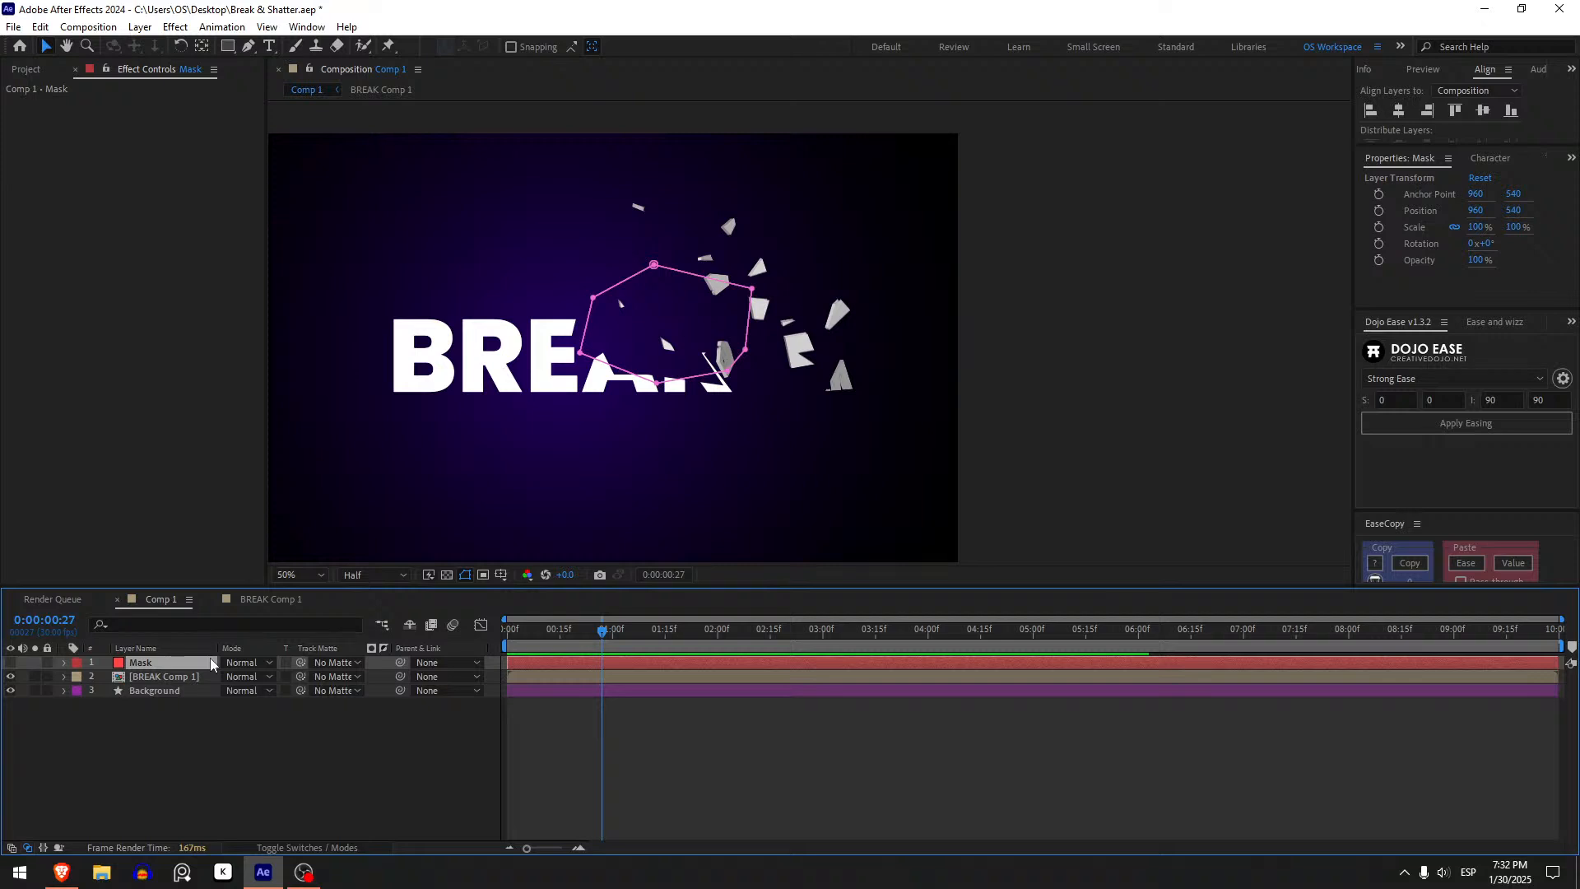
pyautogui.hotkey('ctrl', 'shift', 'alt', 'c')
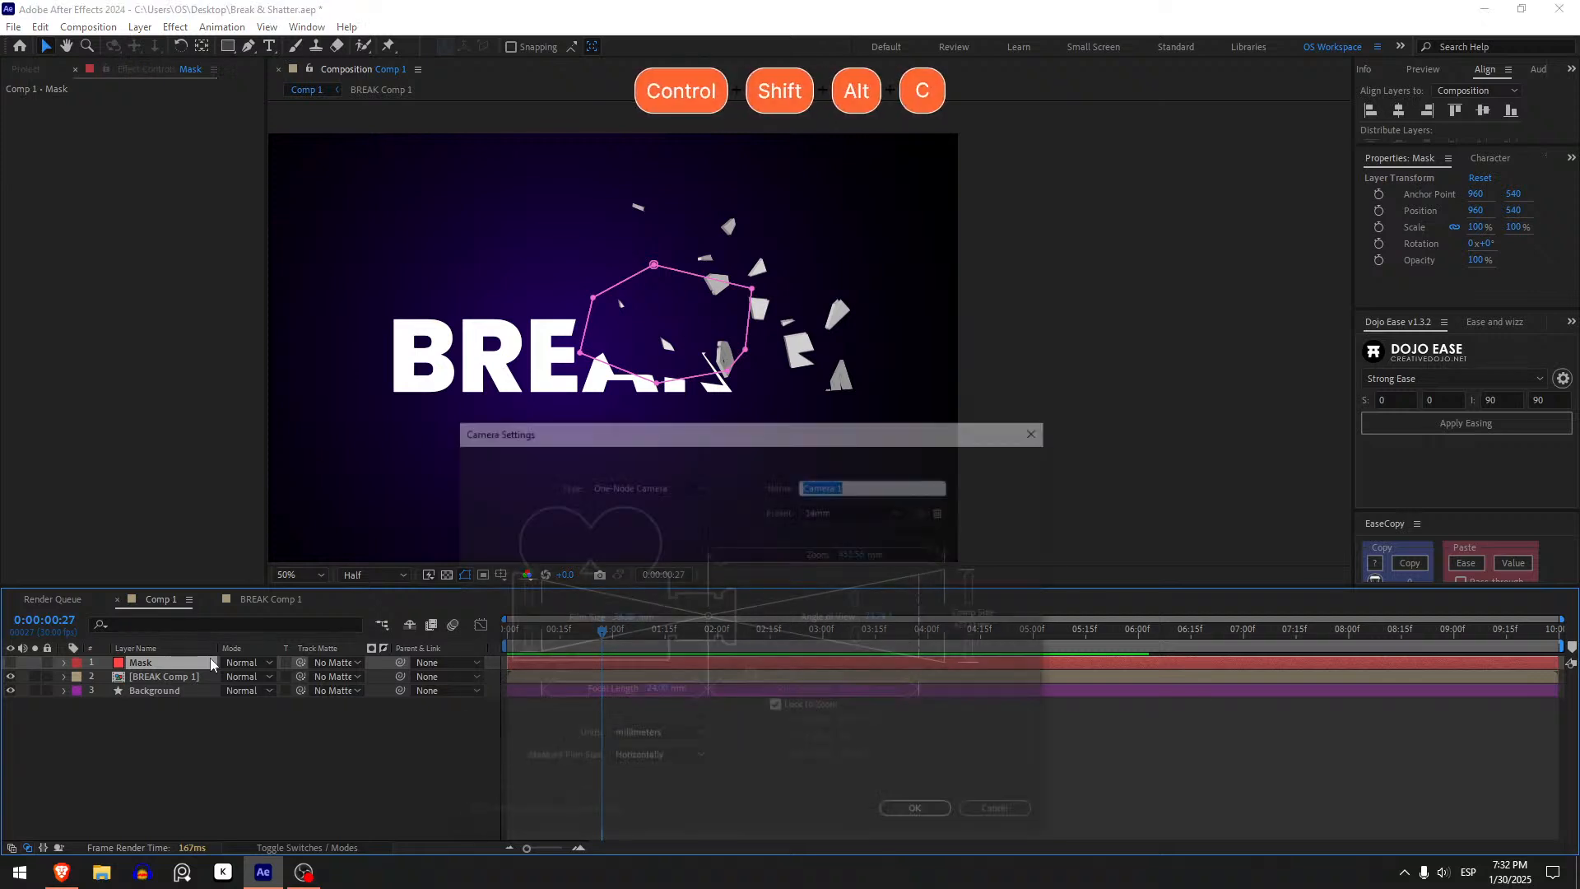
pyautogui.click(920, 814)
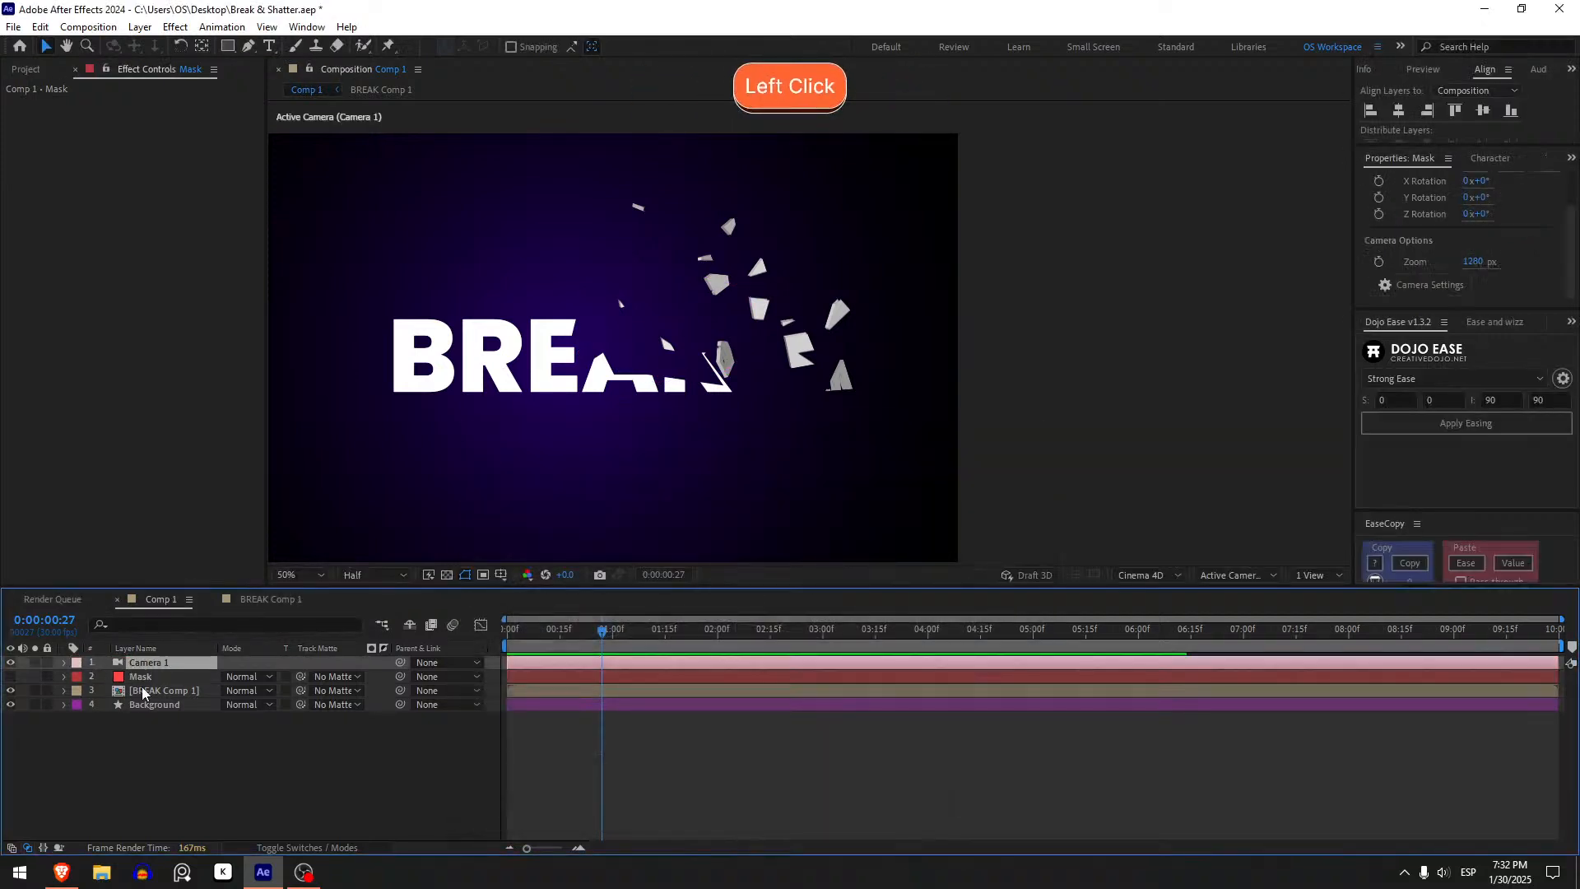
# - Set the BREAK Comp 1 layer's Shatter Camera System to Comp Camera
pyautogui.click(163, 692)
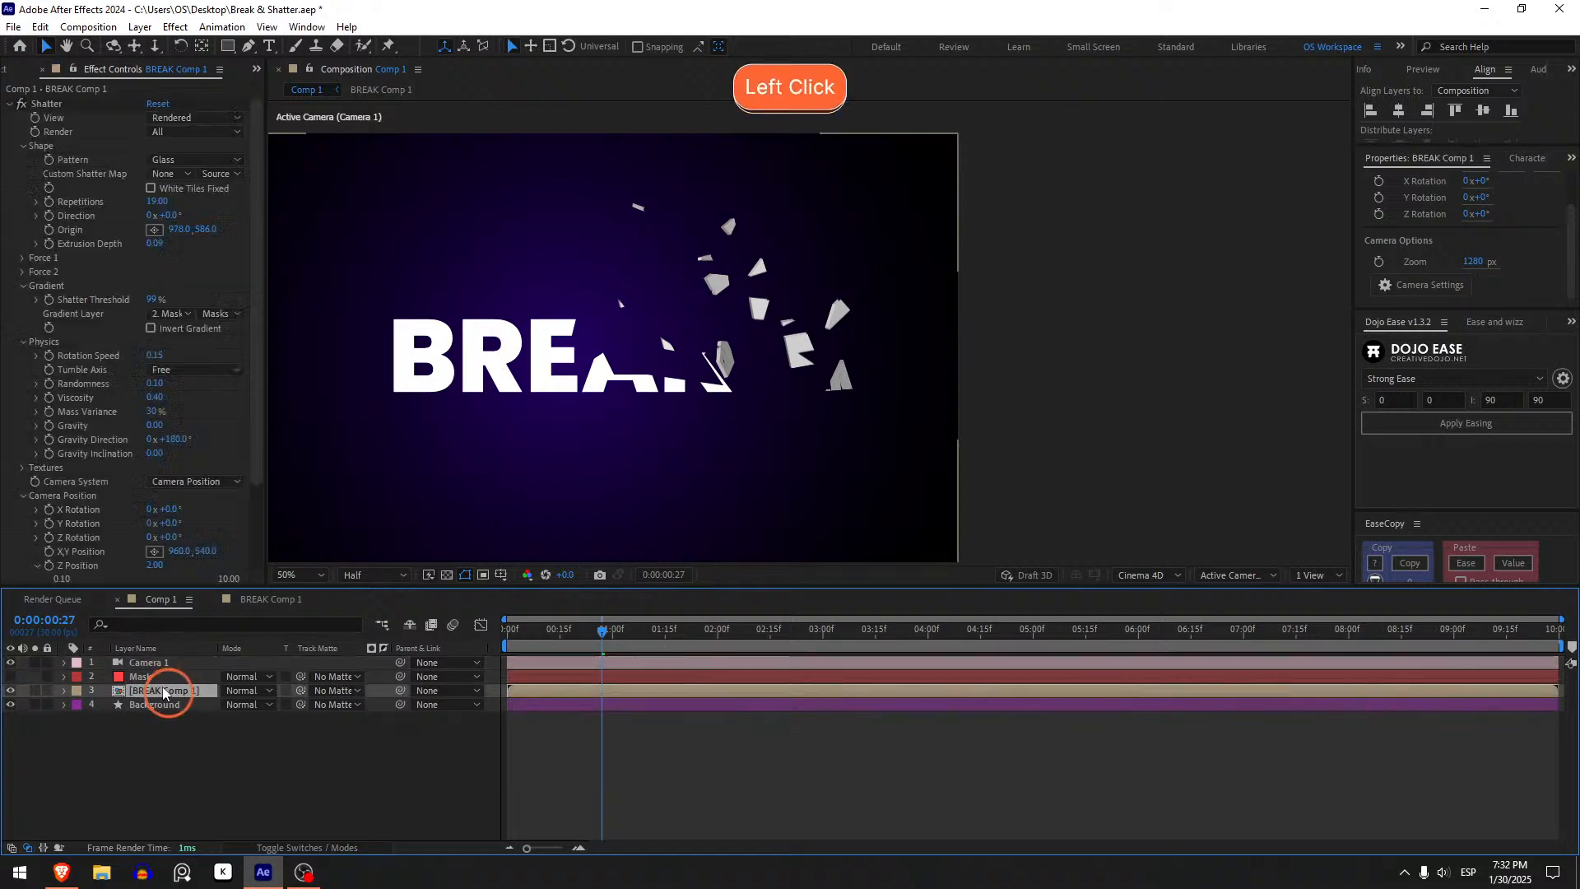
pyautogui.click(210, 482)
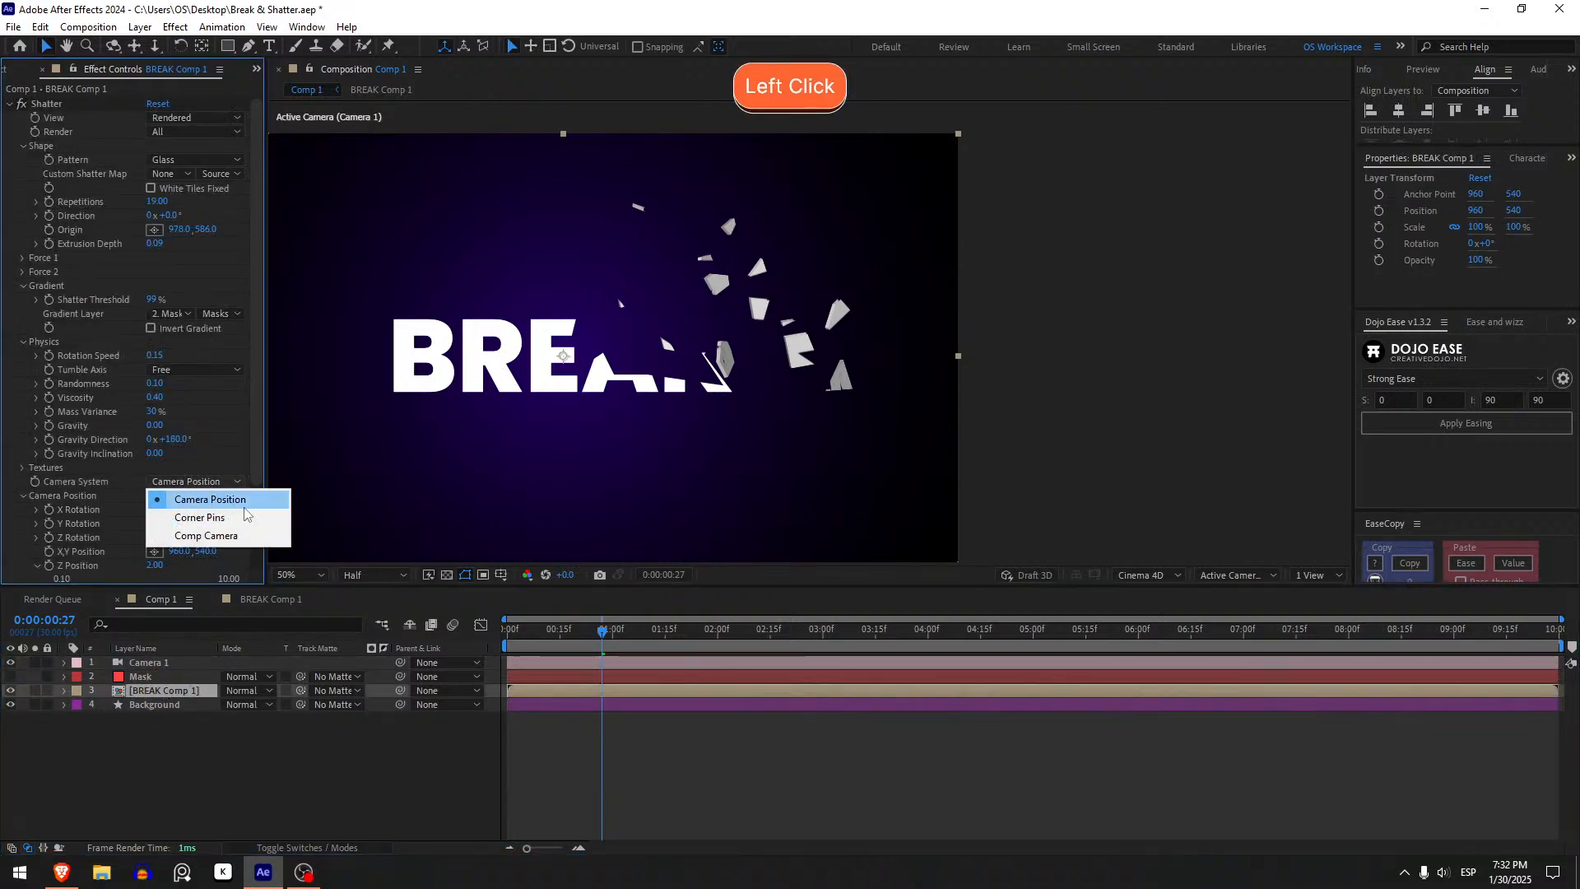
pyautogui.click(209, 536)
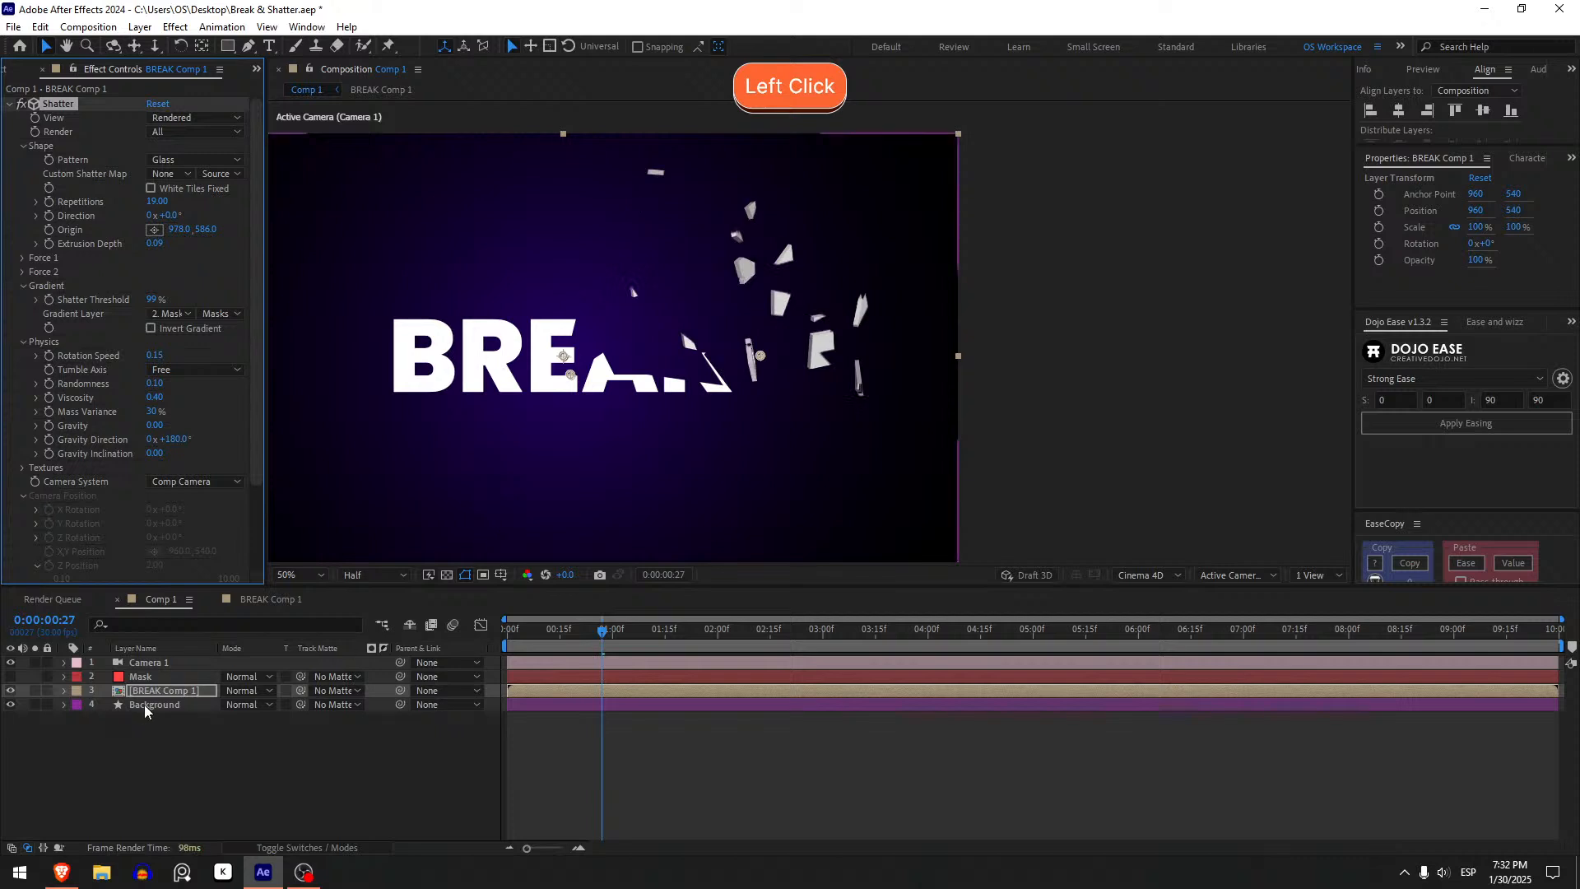
# - Try orbiting the comp camera in the viewer with the camera tool, undoing the move
pyautogui.press('c')
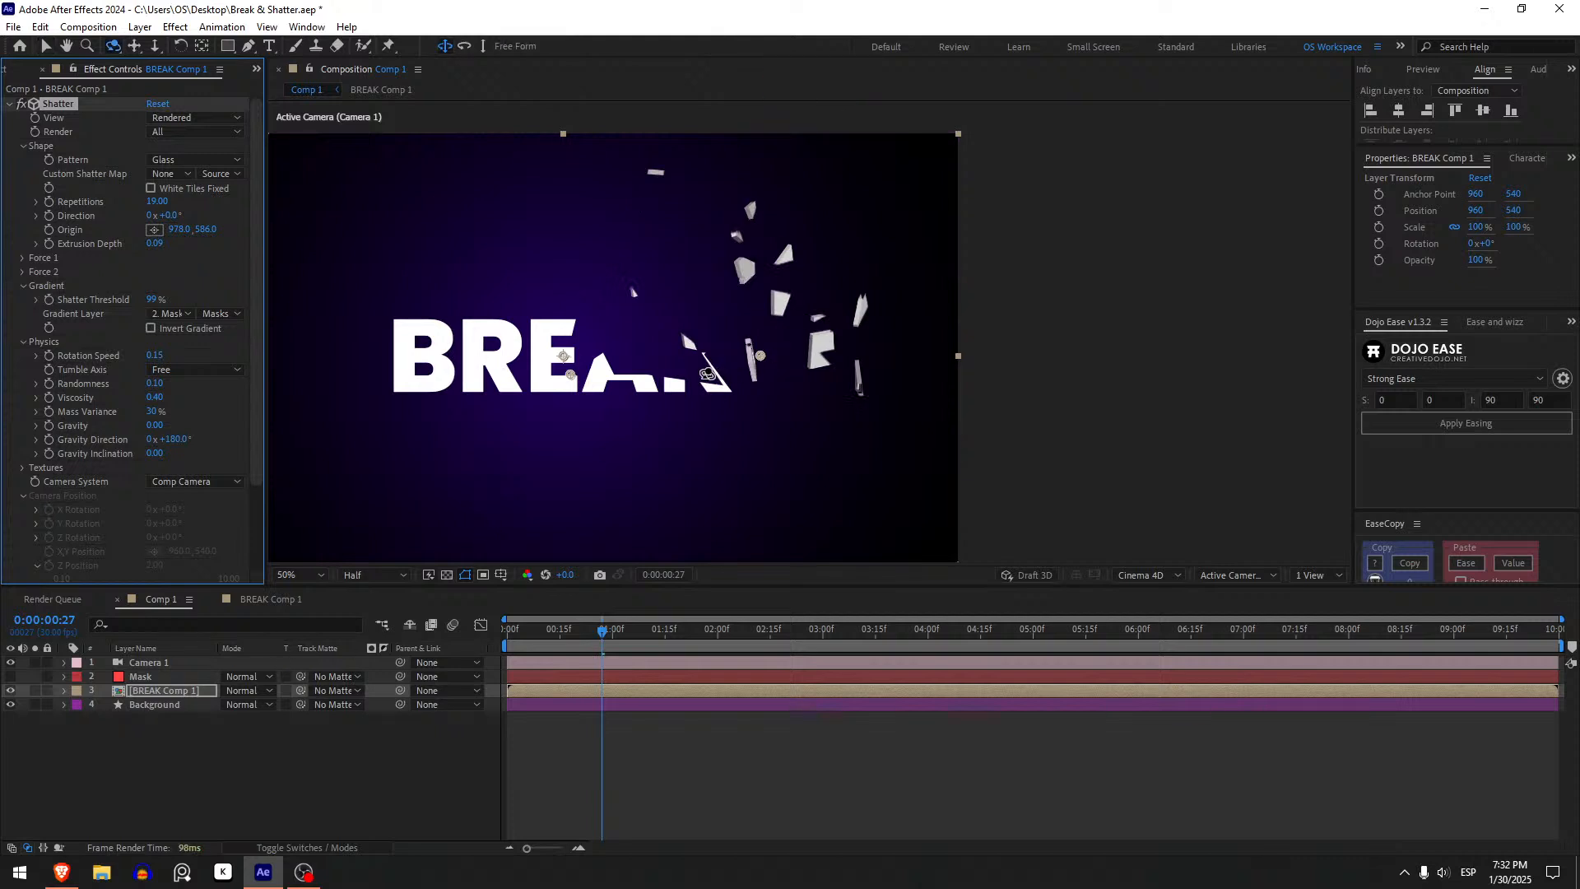
pyautogui.moveTo(699, 375)
pyautogui.mouseDown()
pyautogui.moveTo(688, 326)
pyautogui.moveTo(706, 385)
pyautogui.moveTo(671, 347)
pyautogui.moveTo(693, 350)
pyautogui.mouseUp()
pyautogui.hotkey('ctrl', 'z')
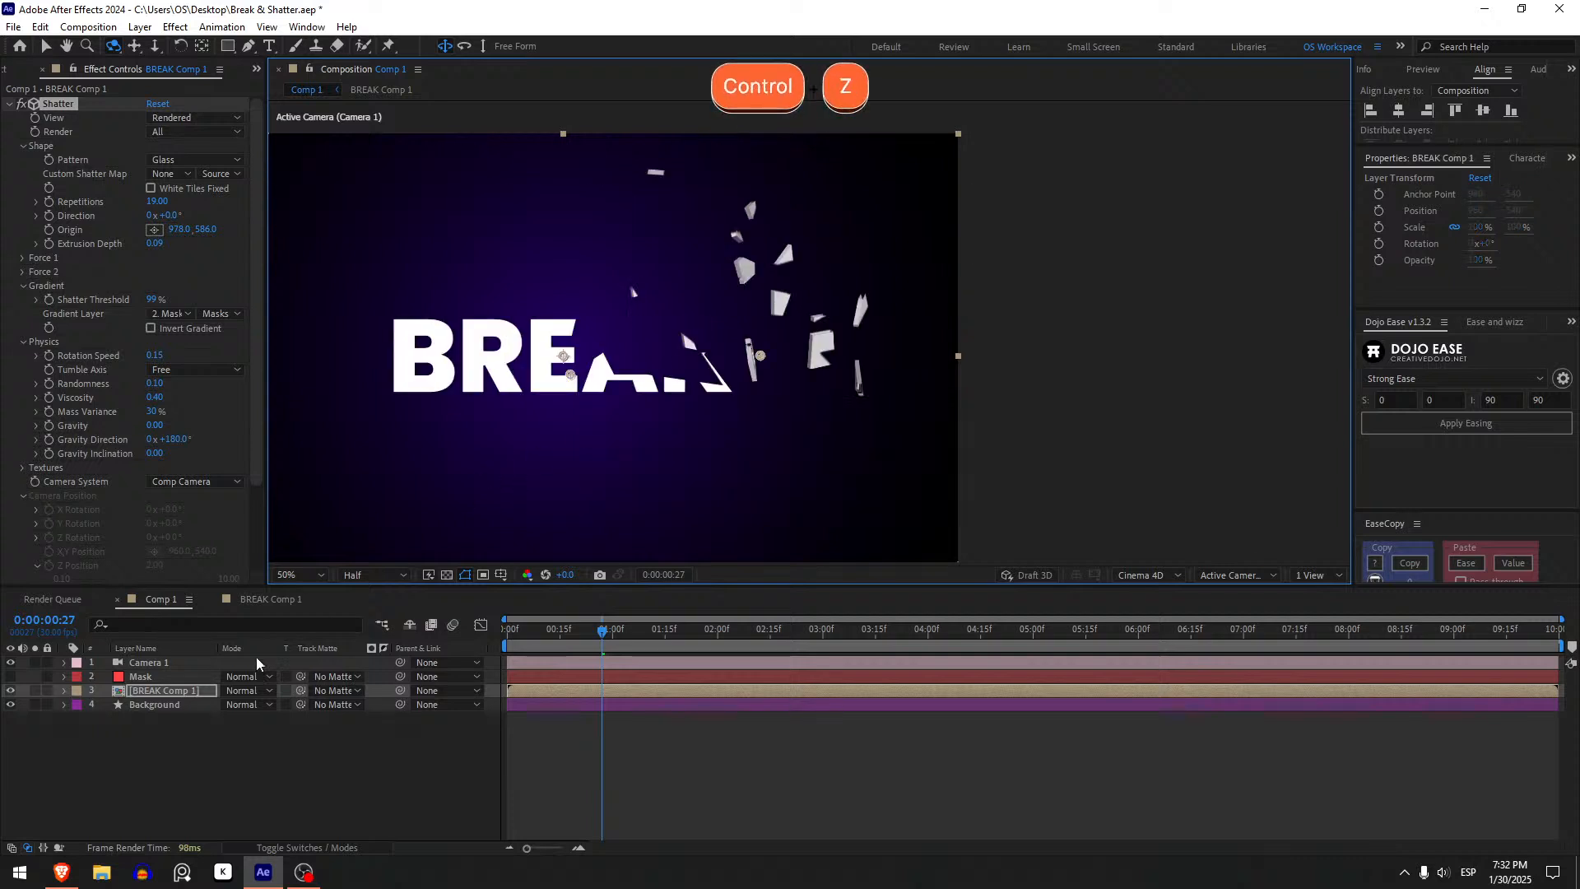
# - Delete the camera layer and switch the Shatter Camera System back to Camera Position
pyautogui.click(171, 665)
pyautogui.press('Delete')
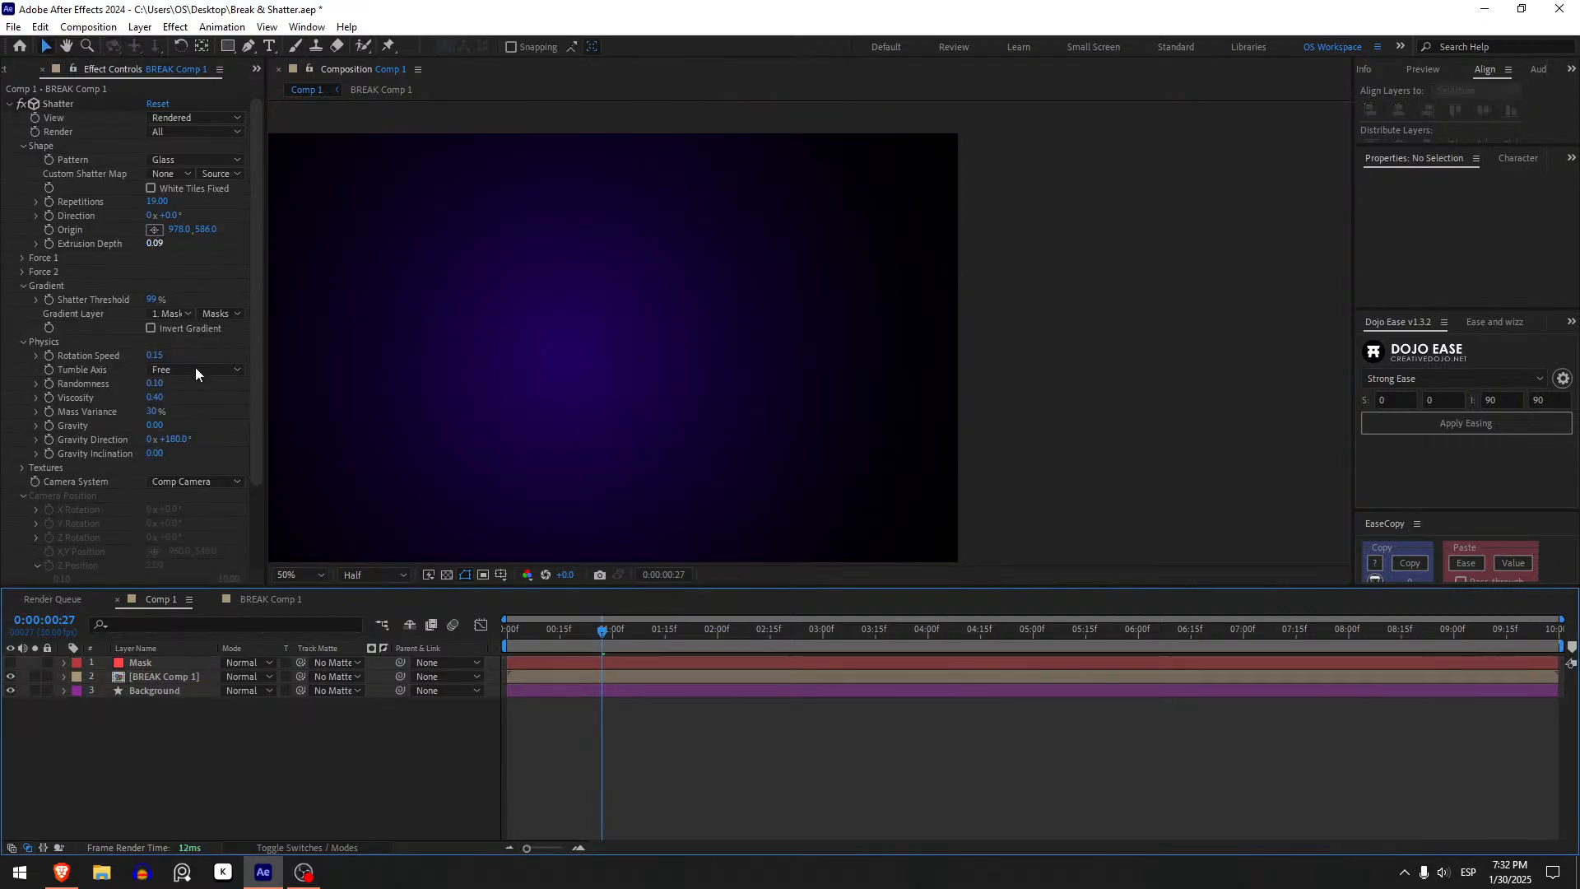
pyautogui.click(188, 484)
pyautogui.click(192, 499)
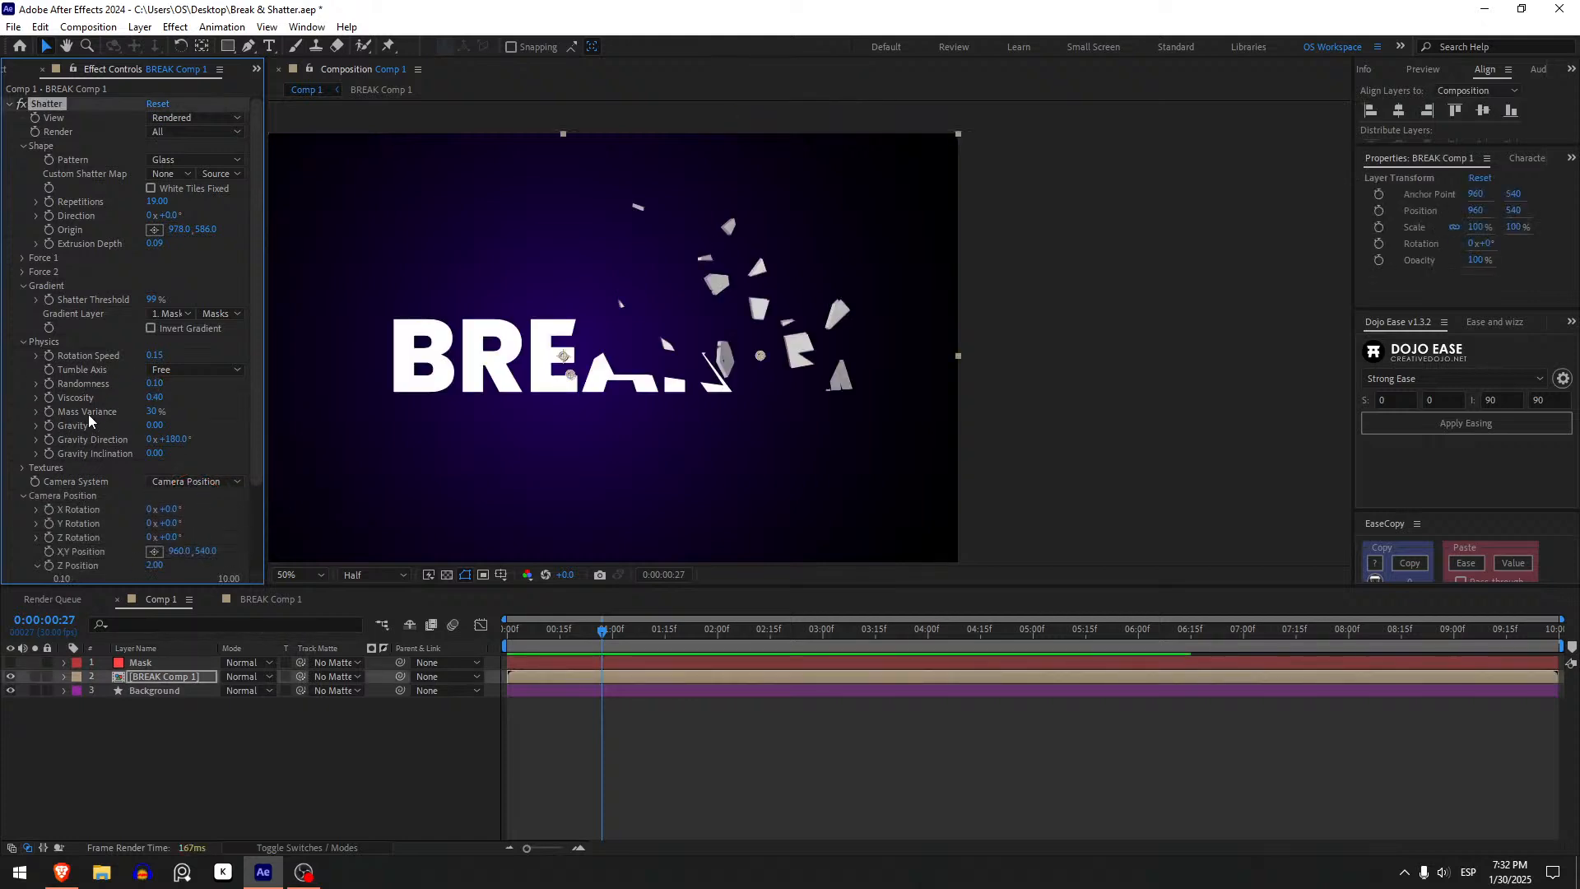
# - Collapse Camera Position, expand the Lighting group and try scrubbing its light settings with an undo, then collapse it
pyautogui.scroll(-3, 20, 478)
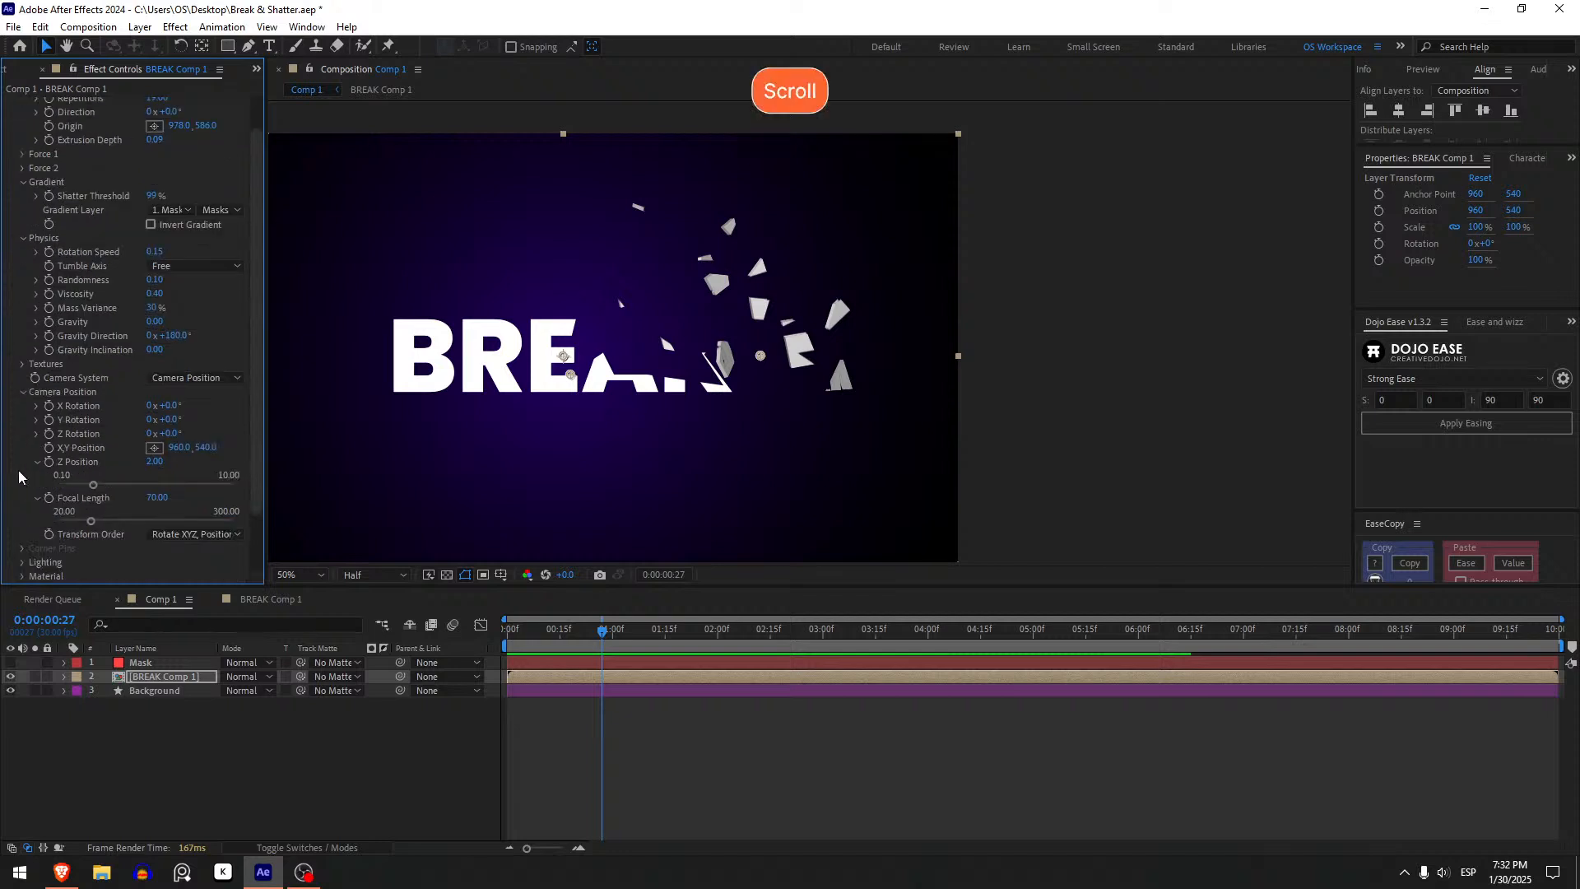
pyautogui.click(22, 393)
pyautogui.click(22, 523)
pyautogui.scroll(-1, 22, 519)
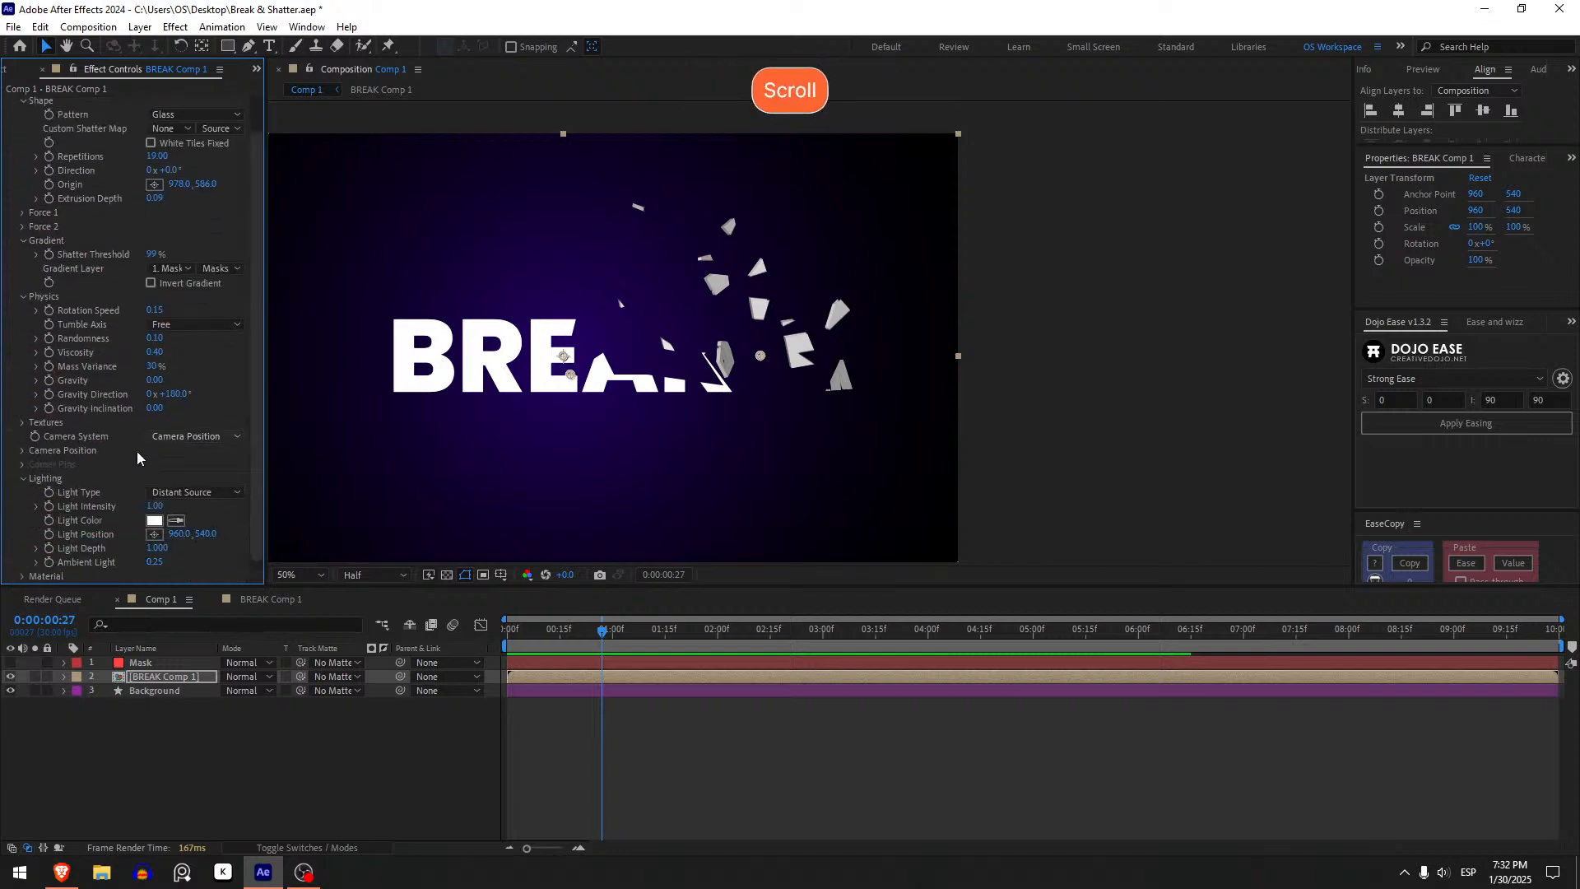
pyautogui.scroll(-1, 159, 506)
pyautogui.moveTo(158, 510); pyautogui.dragTo(381, 435)
pyautogui.moveTo(161, 467); pyautogui.dragTo(358, 453)
pyautogui.hotkey('ctrl', 'z')
pyautogui.click(26, 424)
pyautogui.click(25, 424)
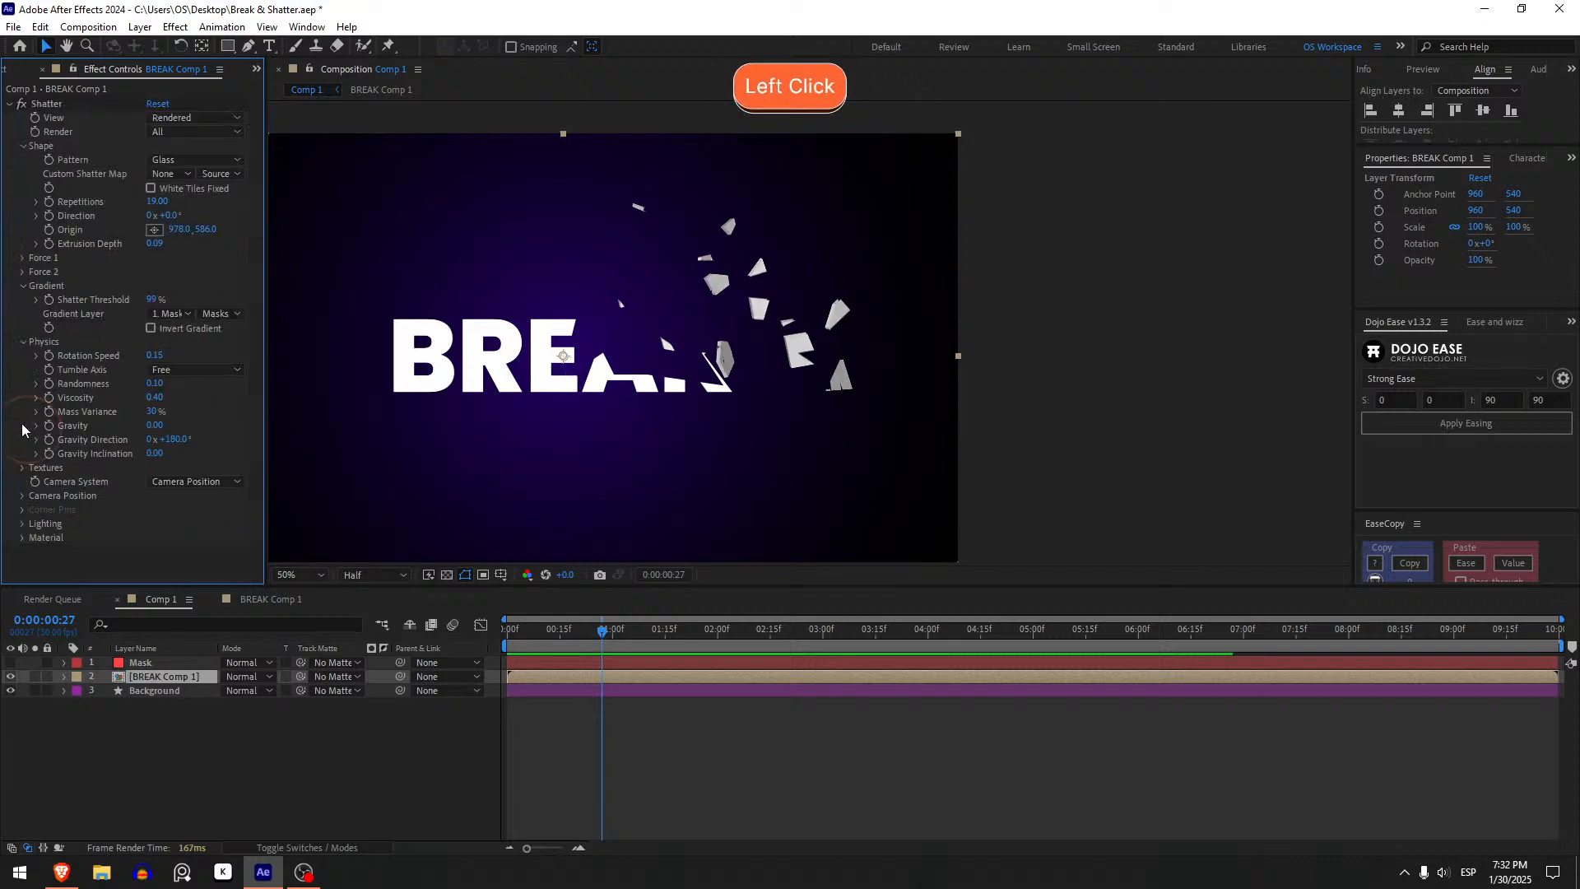
pyautogui.scroll(3, 60, 410)
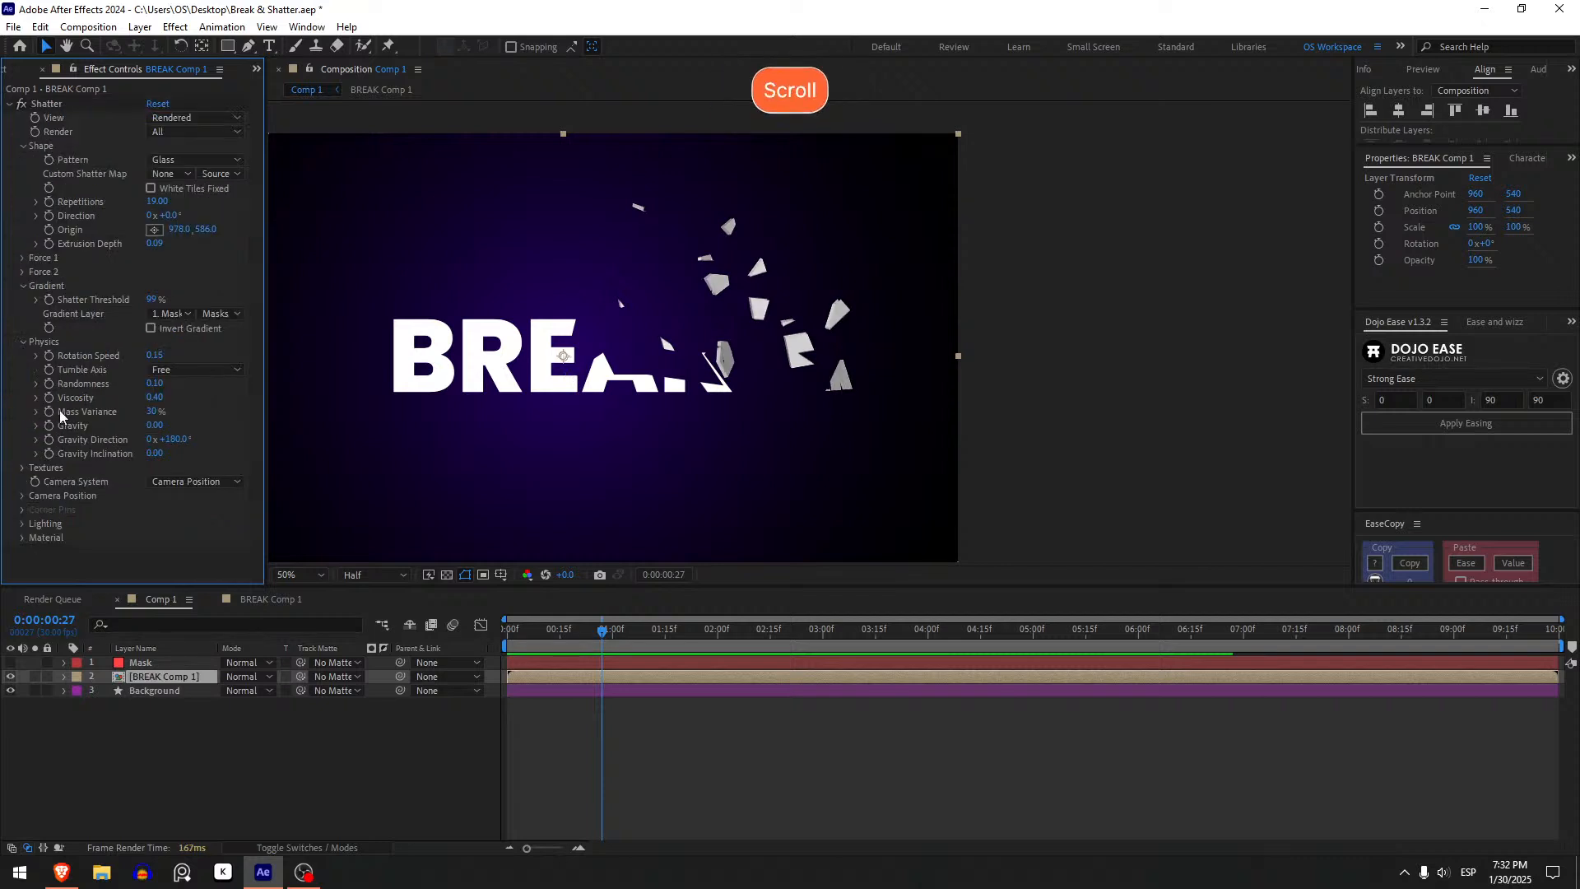
# - Lower the shatter Repetitions to 18.70 and duplicate the BREAK Comp 1 layer
pyautogui.click(167, 680)
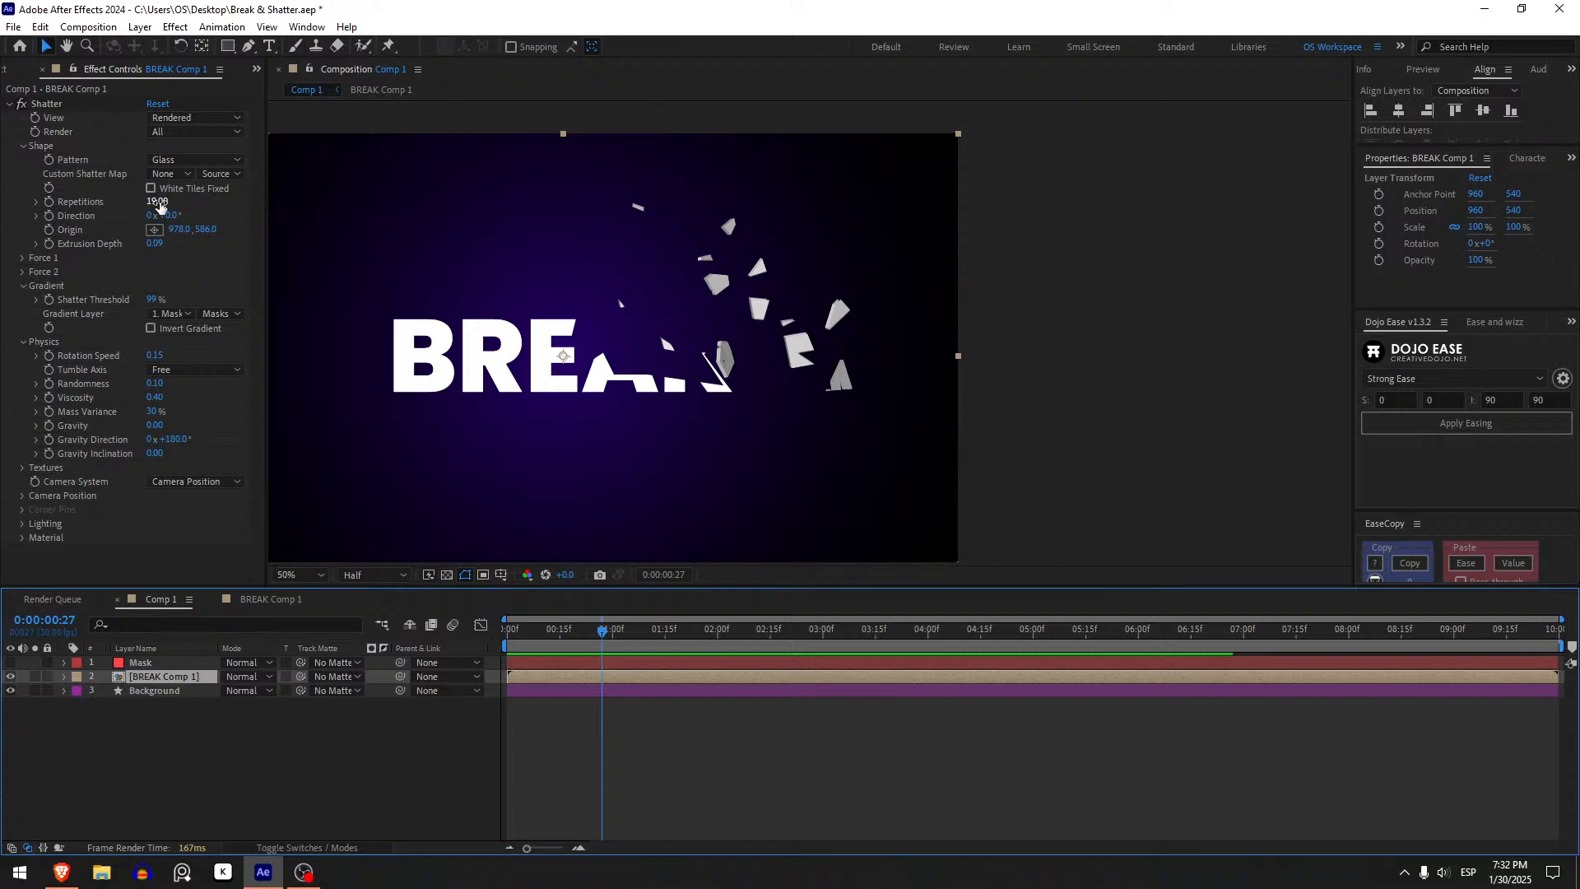
pyautogui.moveTo(161, 204); pyautogui.dragTo(158, 204)
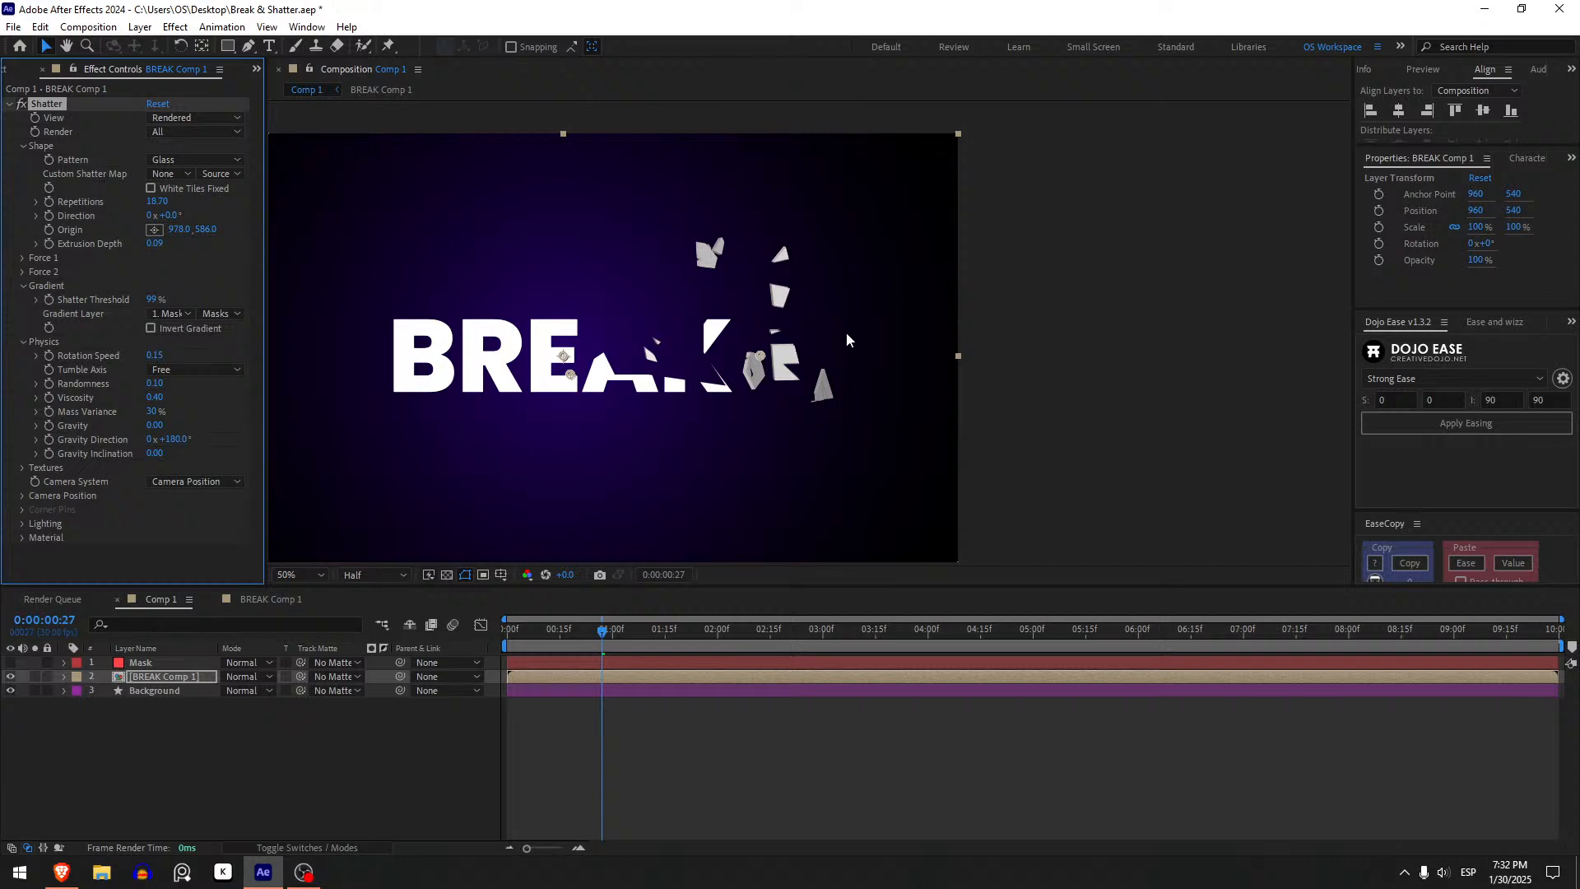
pyautogui.click(180, 671)
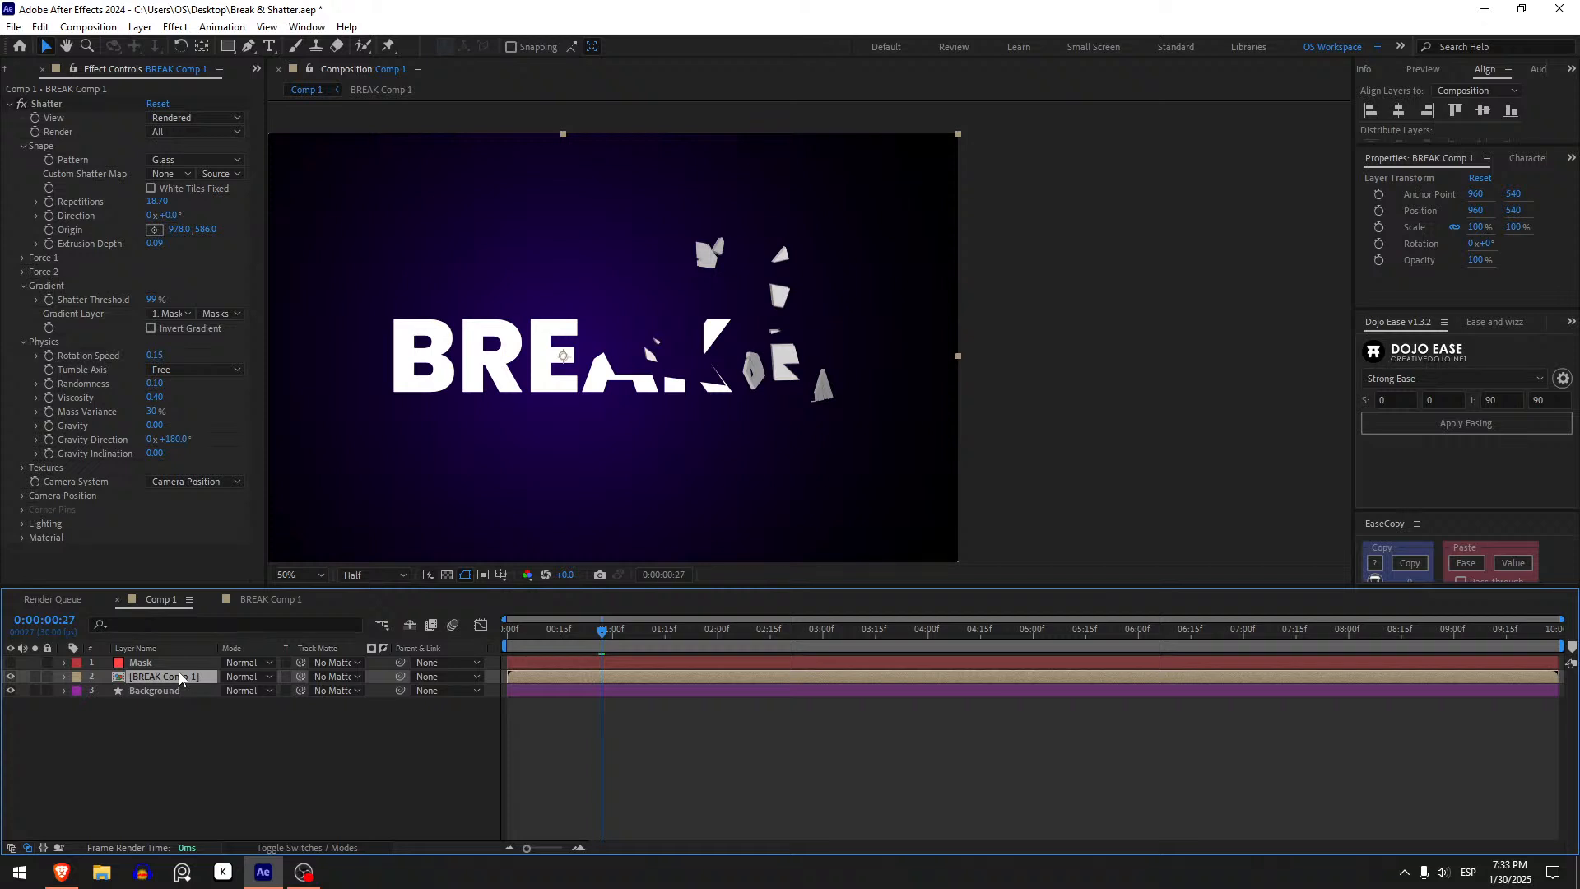
pyautogui.hotkey('ctrl', 'd')
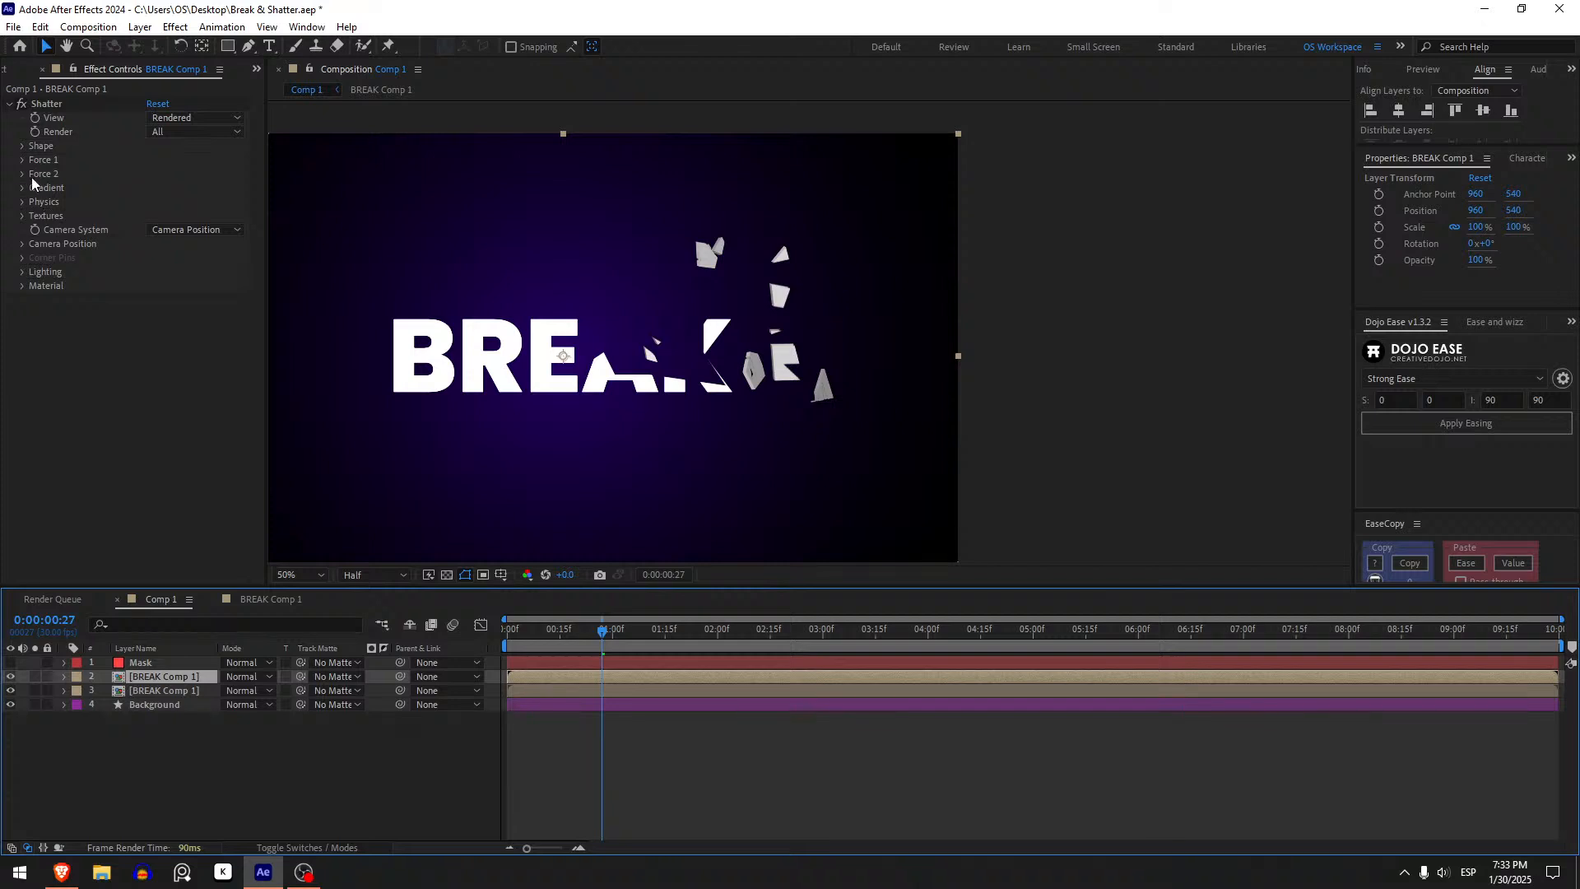
# - On the duplicated top BREAK Comp 1 layer, raise the Shatter Repetitions to 60.60
pyautogui.click(22, 148)
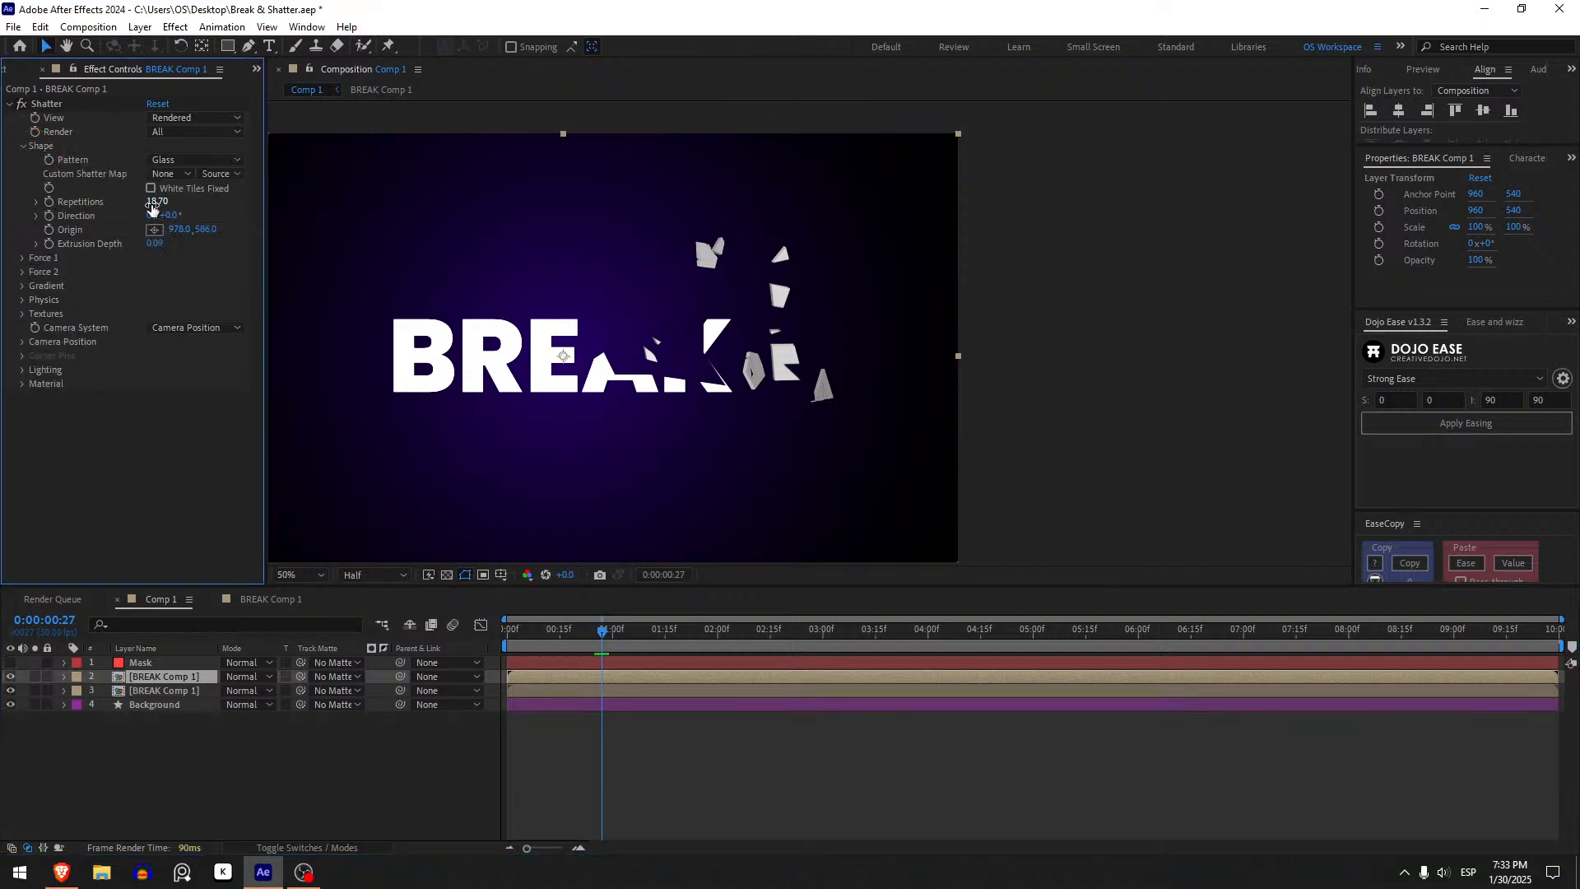
pyautogui.moveTo(156, 210); pyautogui.dragTo(542, 250)
pyautogui.rightClick(747, 694)
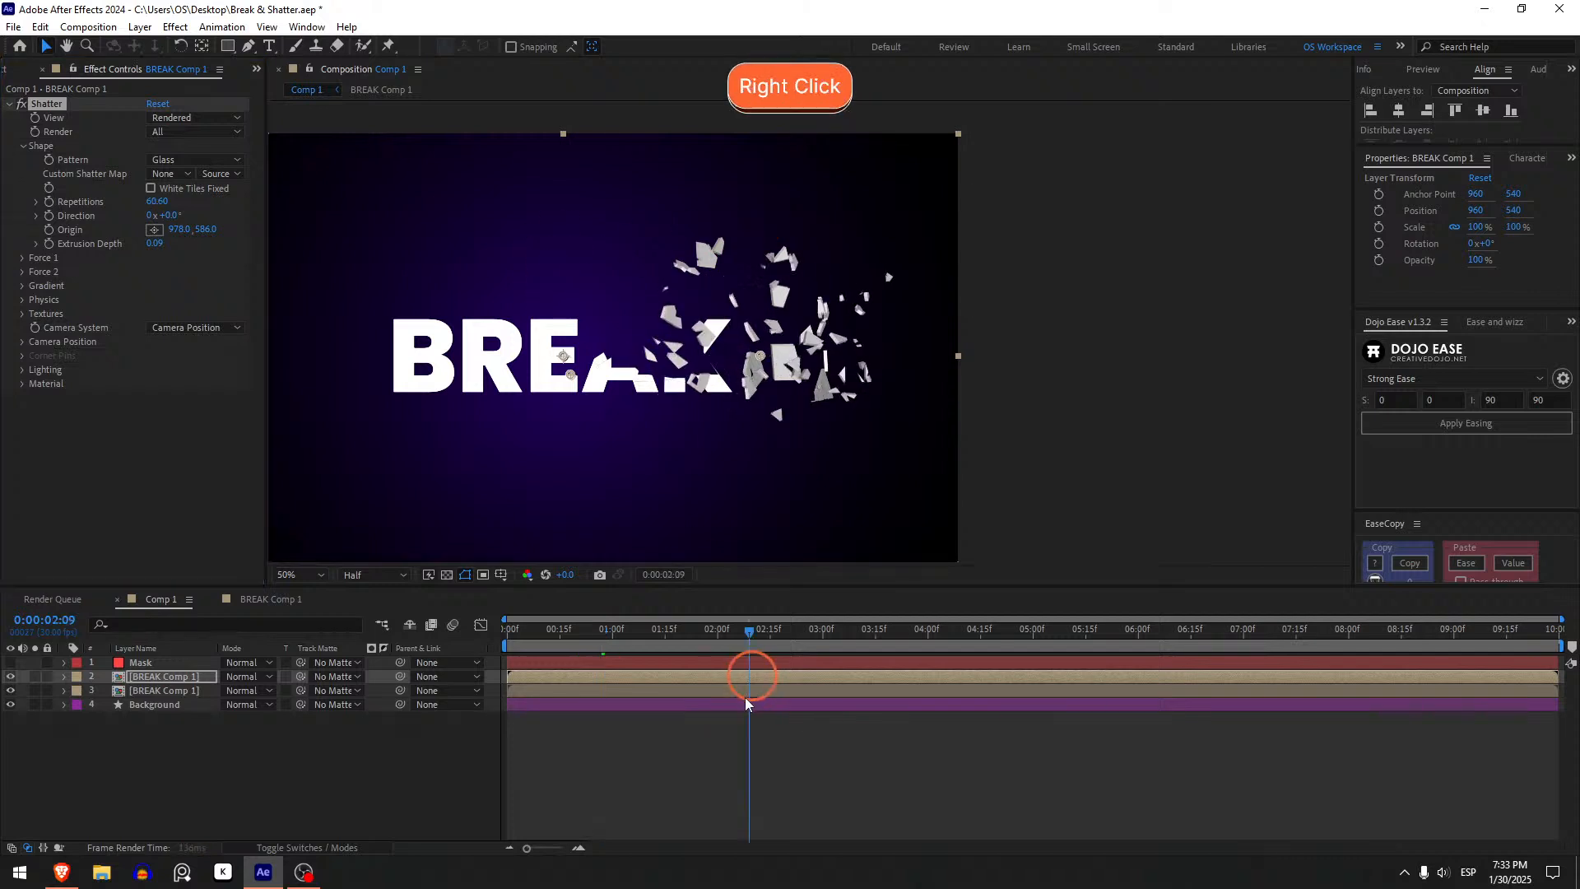
pyautogui.click(771, 773)
# - Preview the two-layer shatter animation from the start several times
pyautogui.keyDown('shift'); pyautogui.click(509, 643); pyautogui.keyUp('shift')
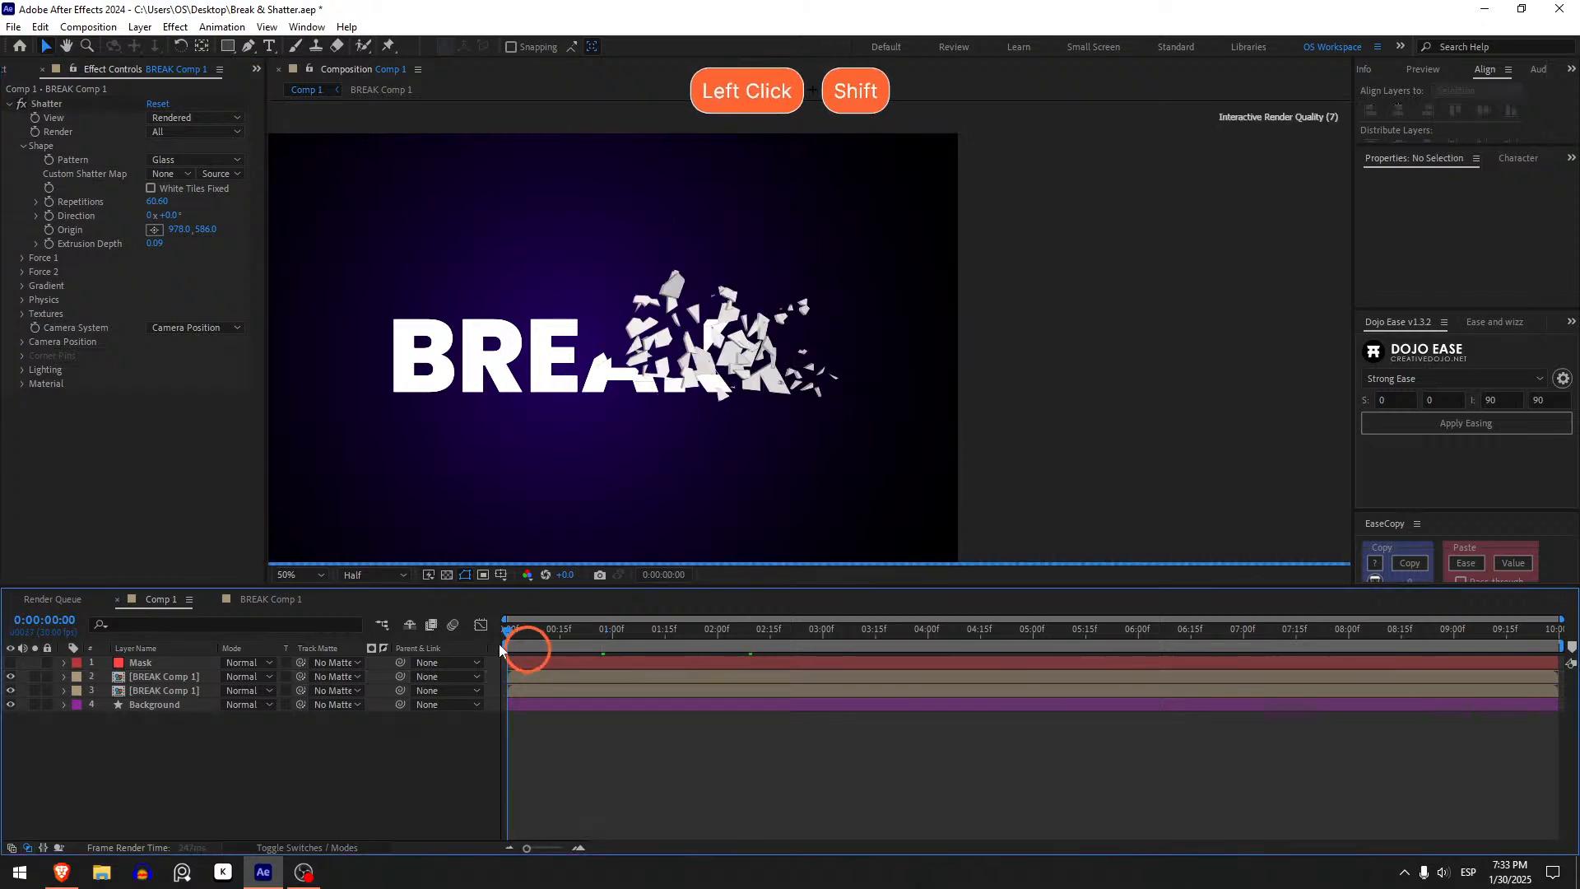
pyautogui.press('space')
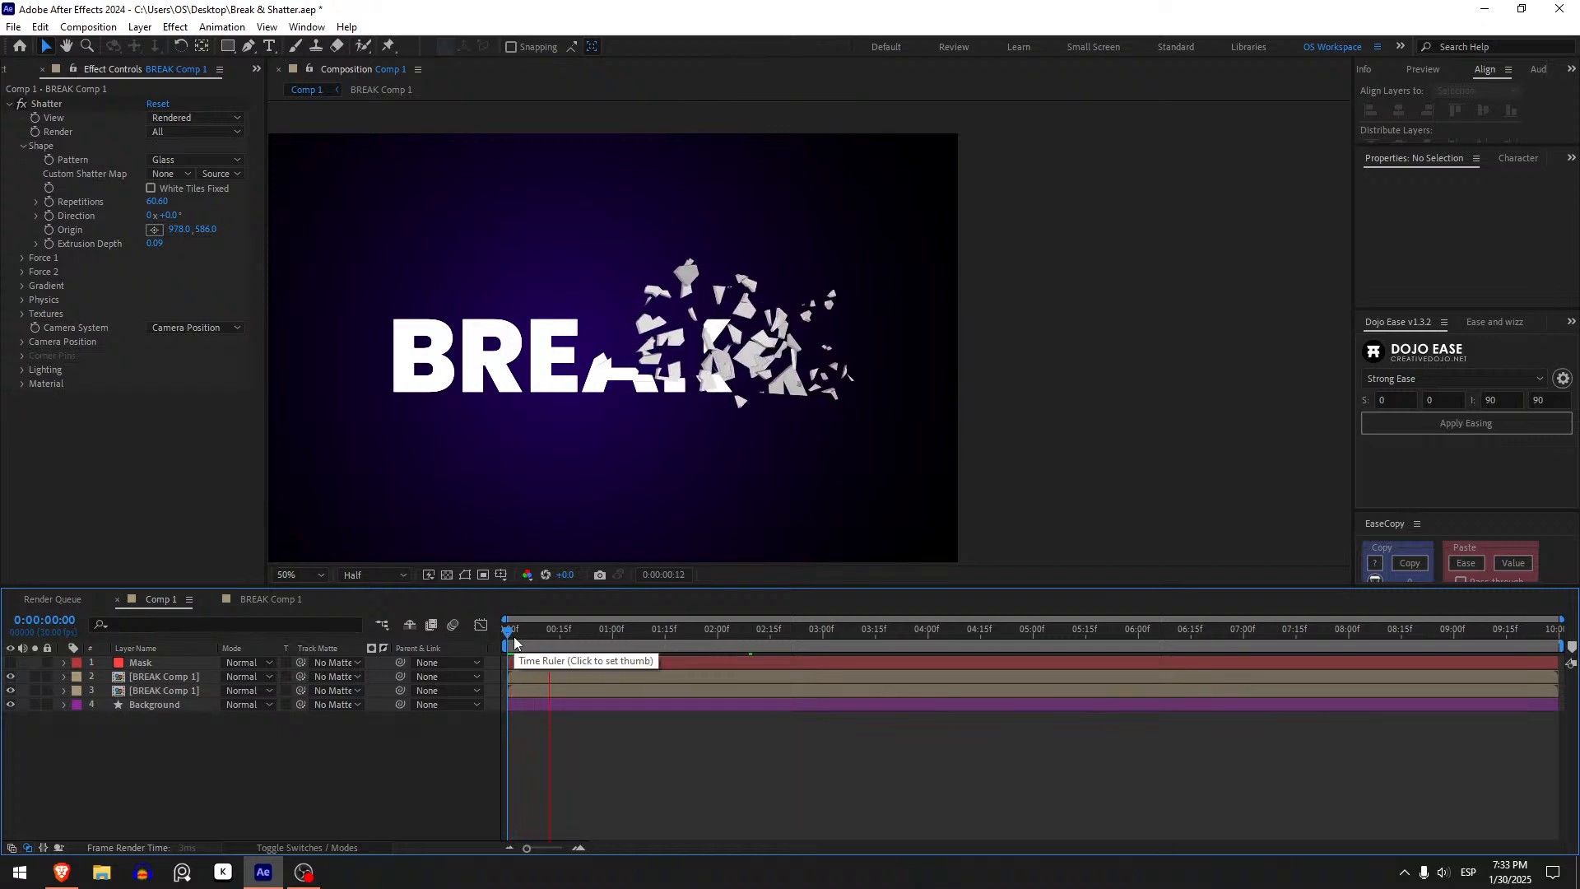
pyautogui.click(514, 641)
pyautogui.press('space')
pyautogui.click(514, 635)
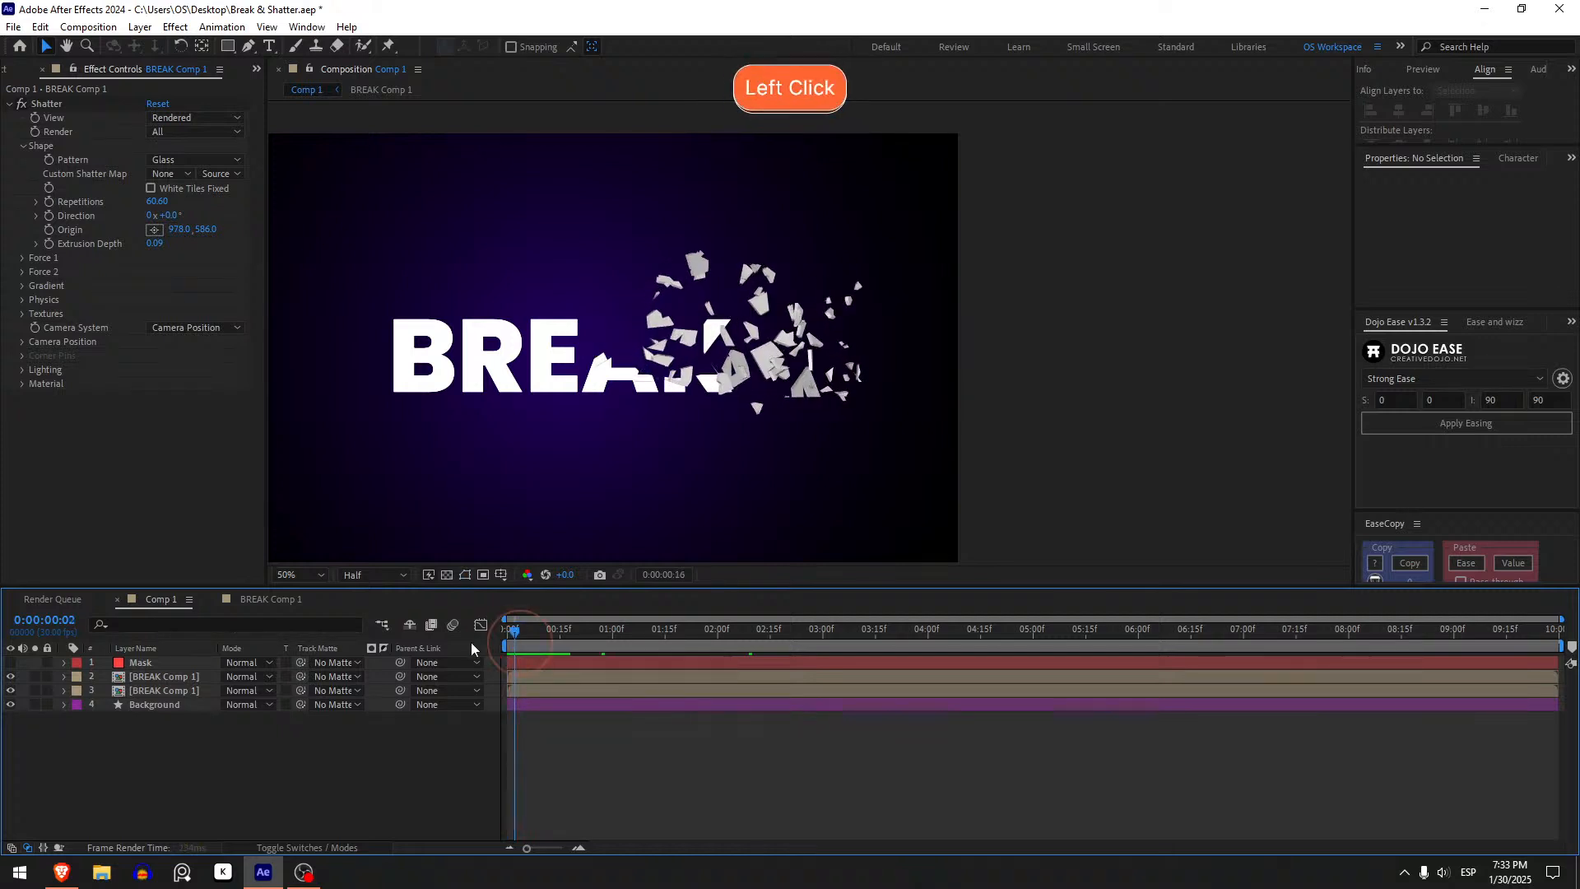
pyautogui.press('space')
pyautogui.click(525, 630)
pyautogui.press('space')
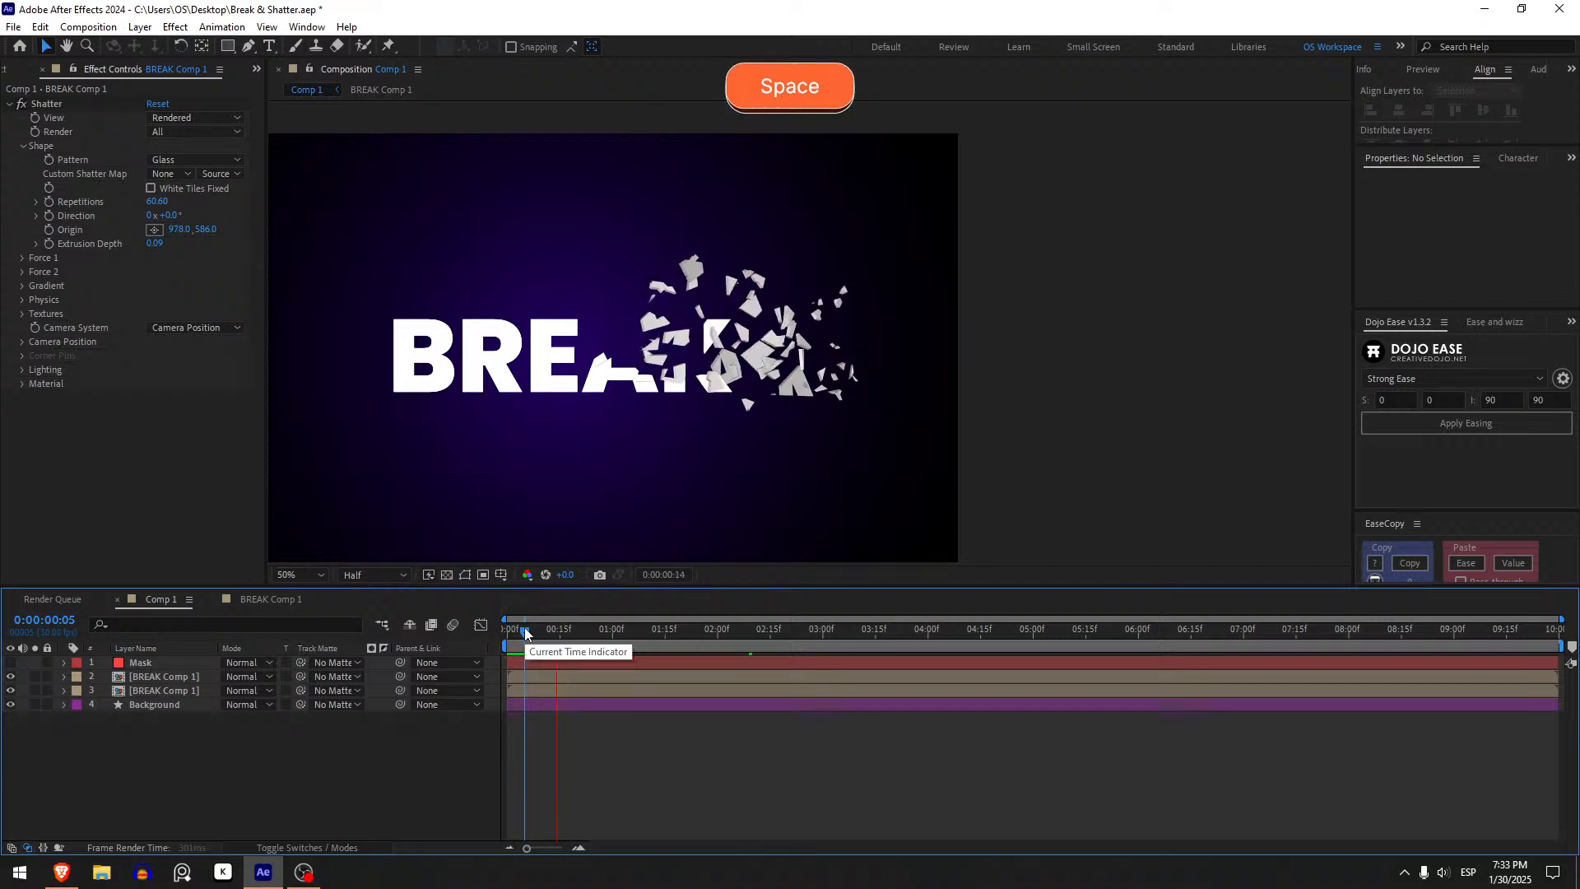
pyautogui.click(510, 629)
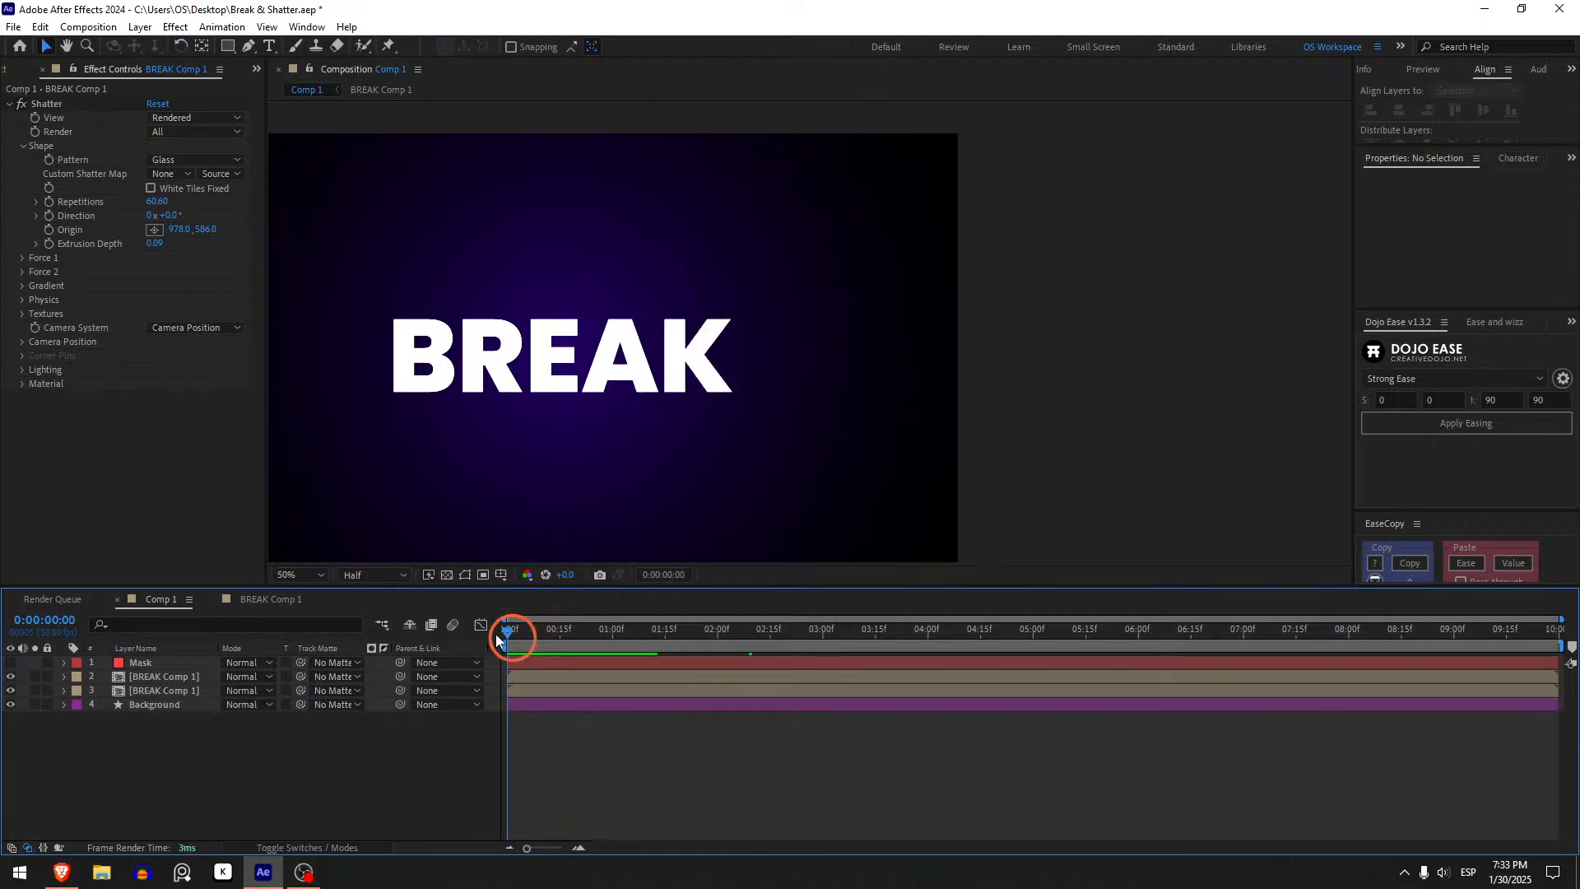
pyautogui.press('space')
pyautogui.click(485, 634)
pyautogui.moveTo(522, 633); pyautogui.dragTo(566, 615)
pyautogui.moveTo(471, 634); pyautogui.dragTo(530, 630)
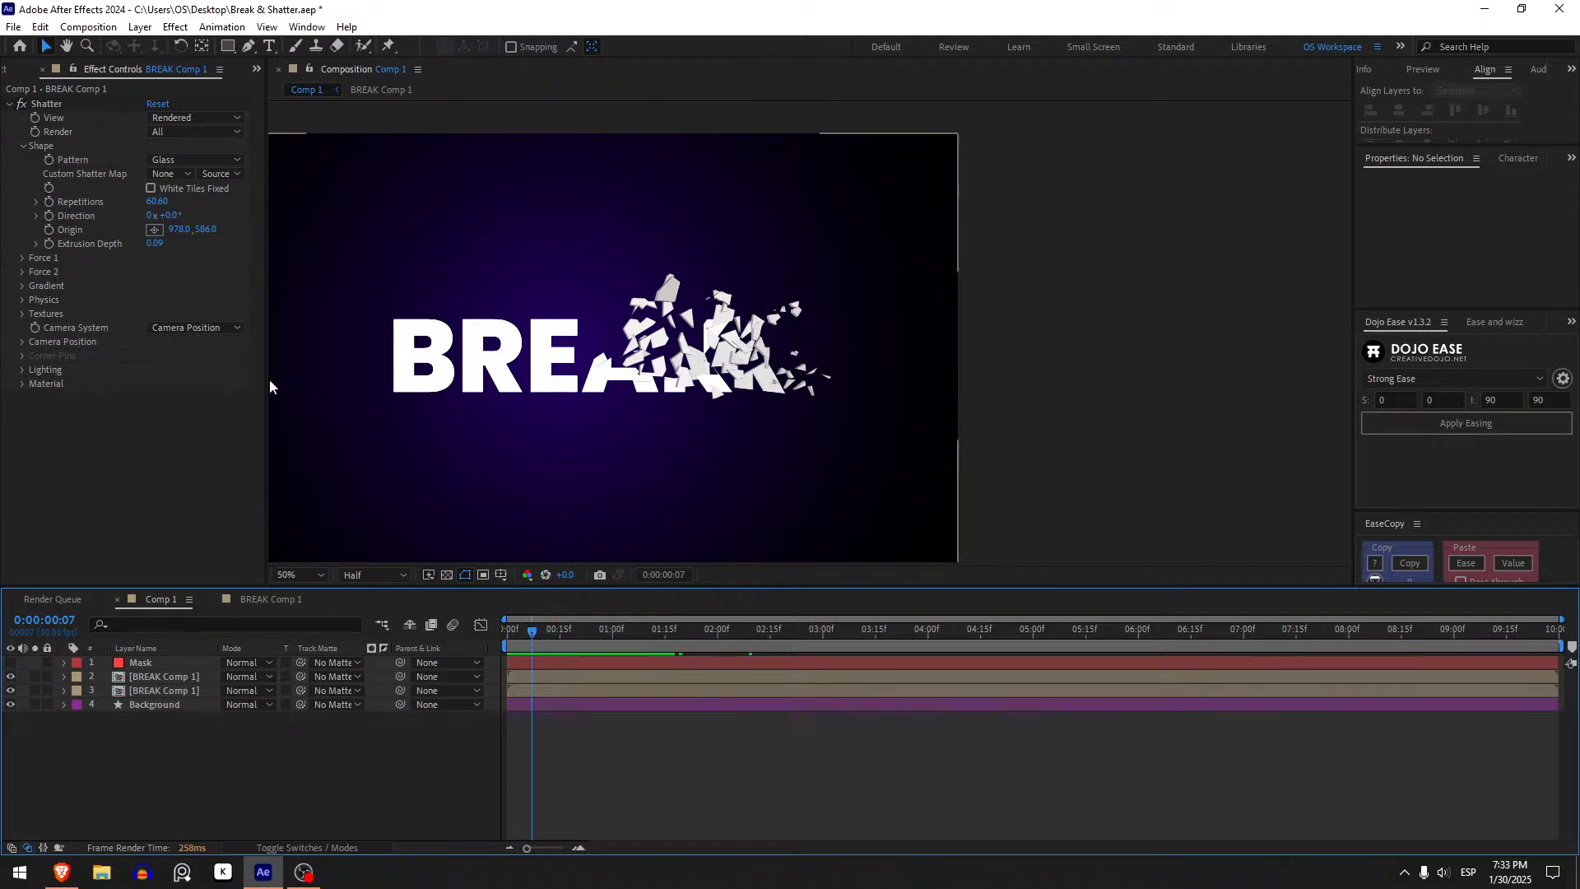
# - Expand Force 1 on the top layer, raise its Strength to about 13.40 and preview the shatter
pyautogui.click(22, 259)
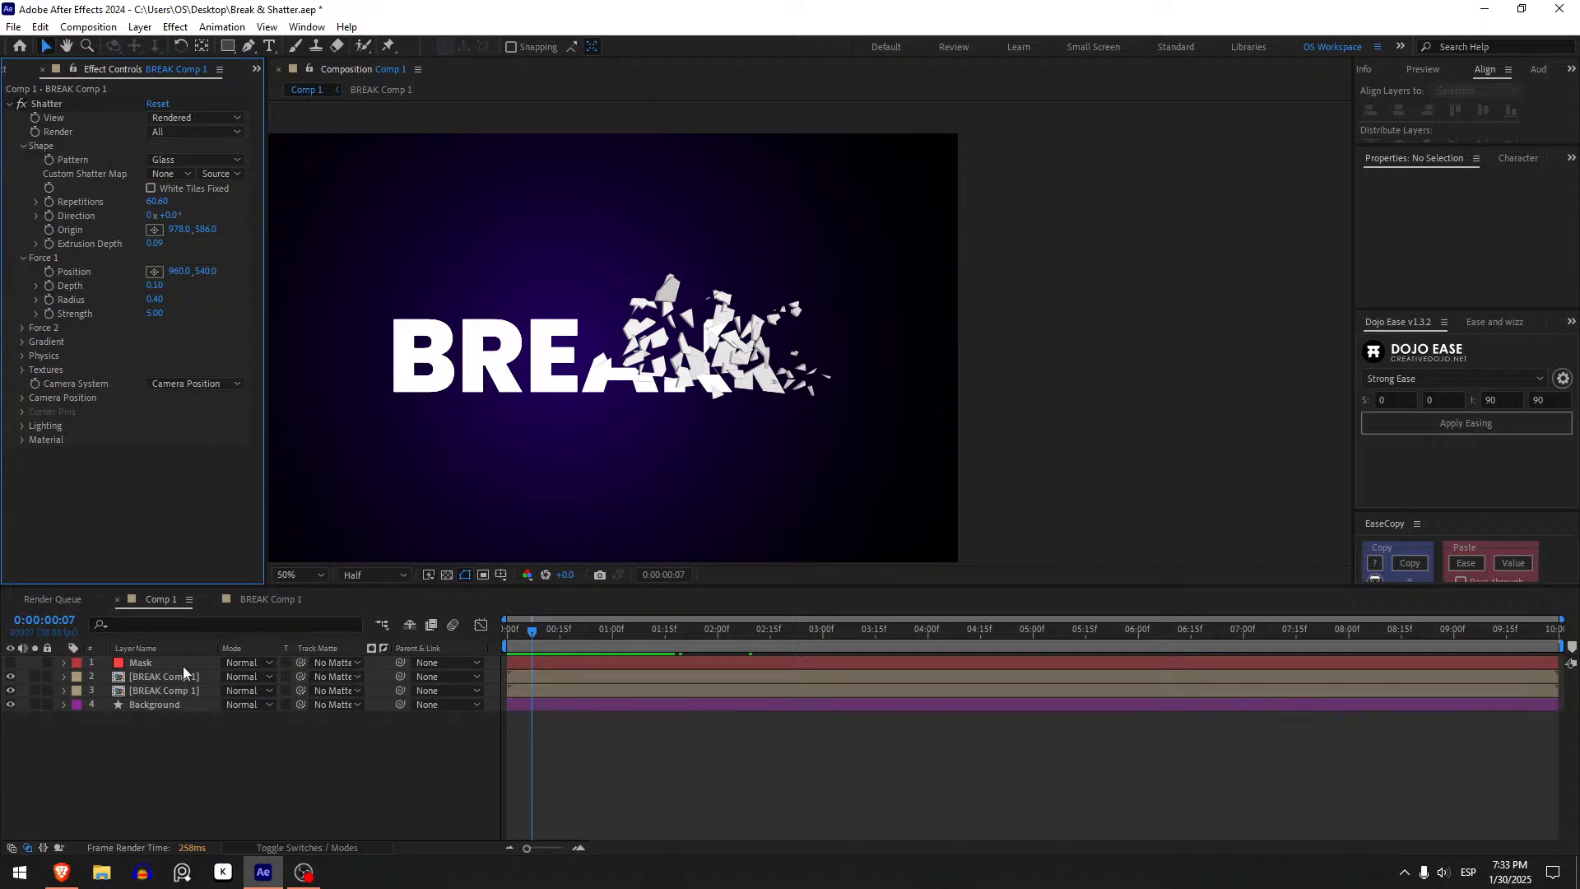
pyautogui.moveTo(161, 317); pyautogui.dragTo(222, 313)
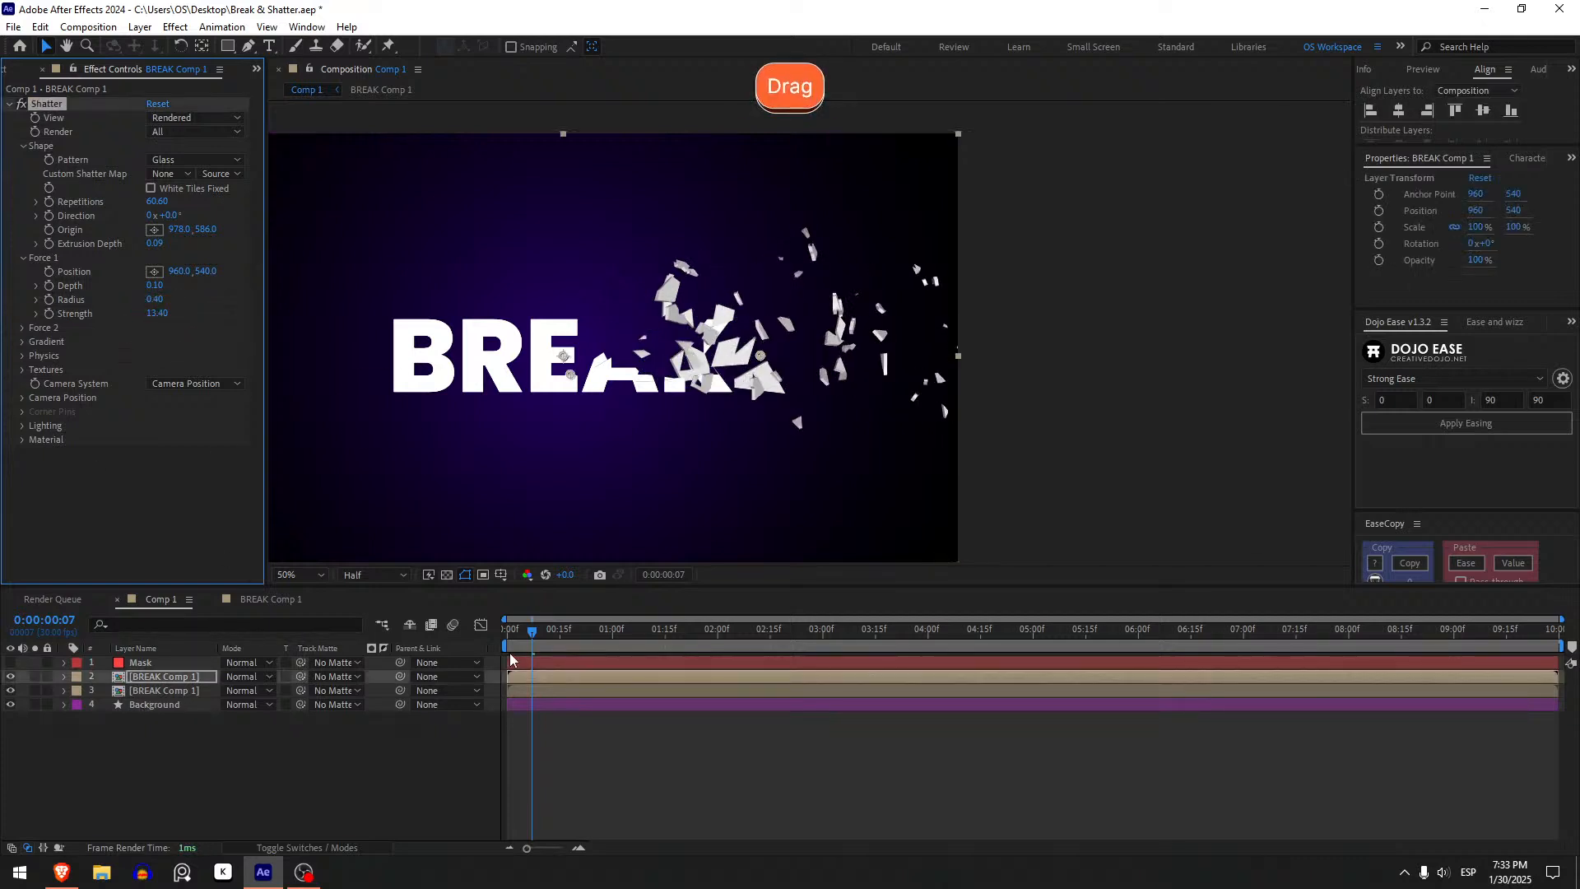
pyautogui.click(509, 631)
pyautogui.press('space')
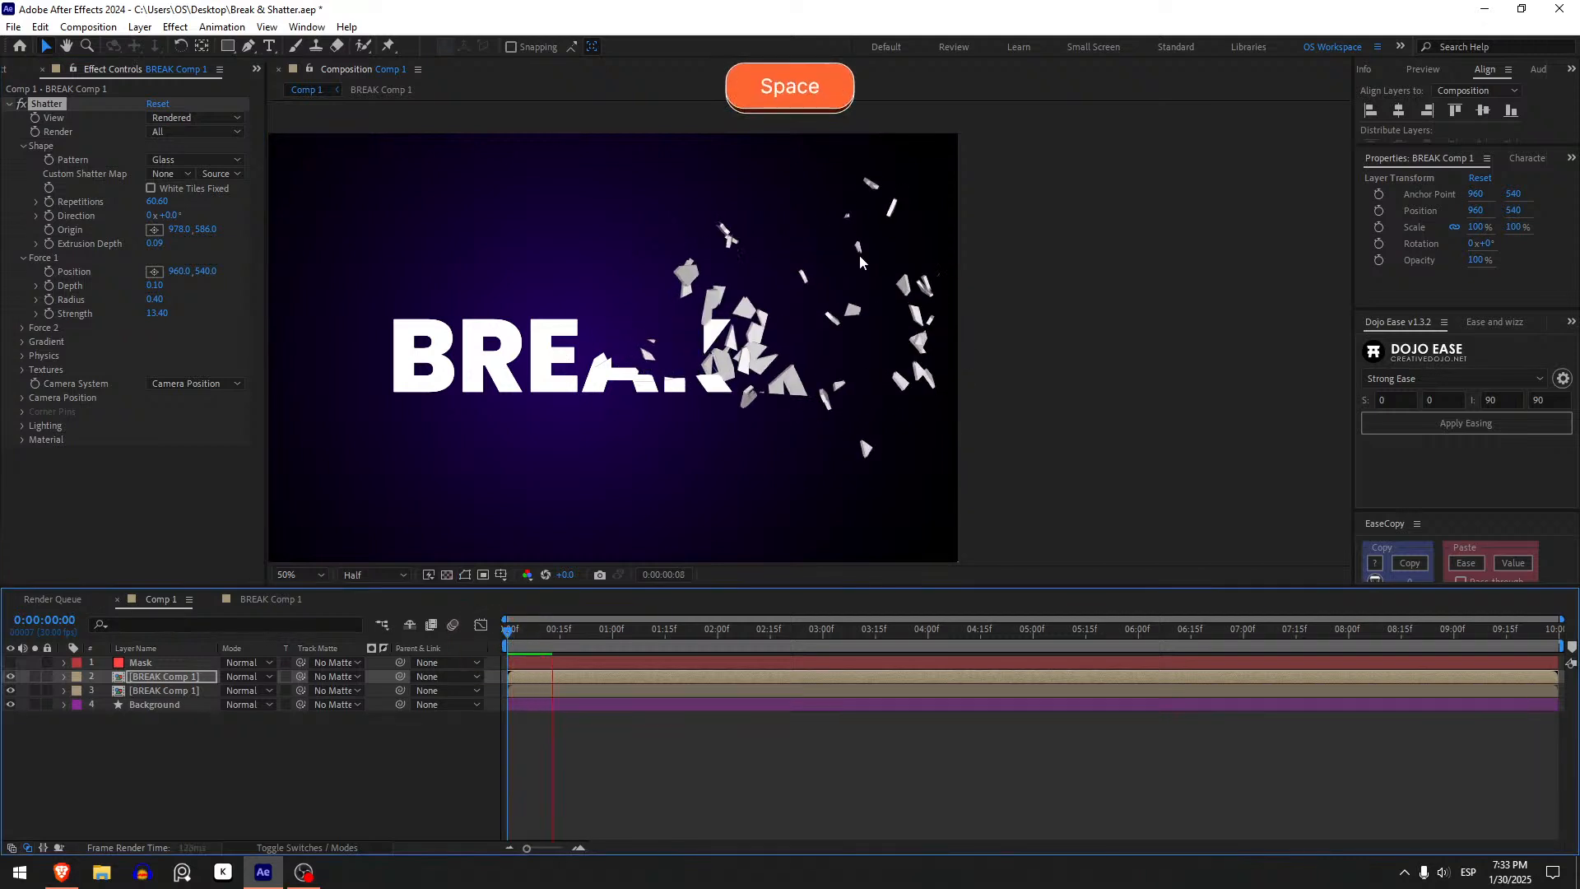
pyautogui.click(507, 628)
pyautogui.press('space')
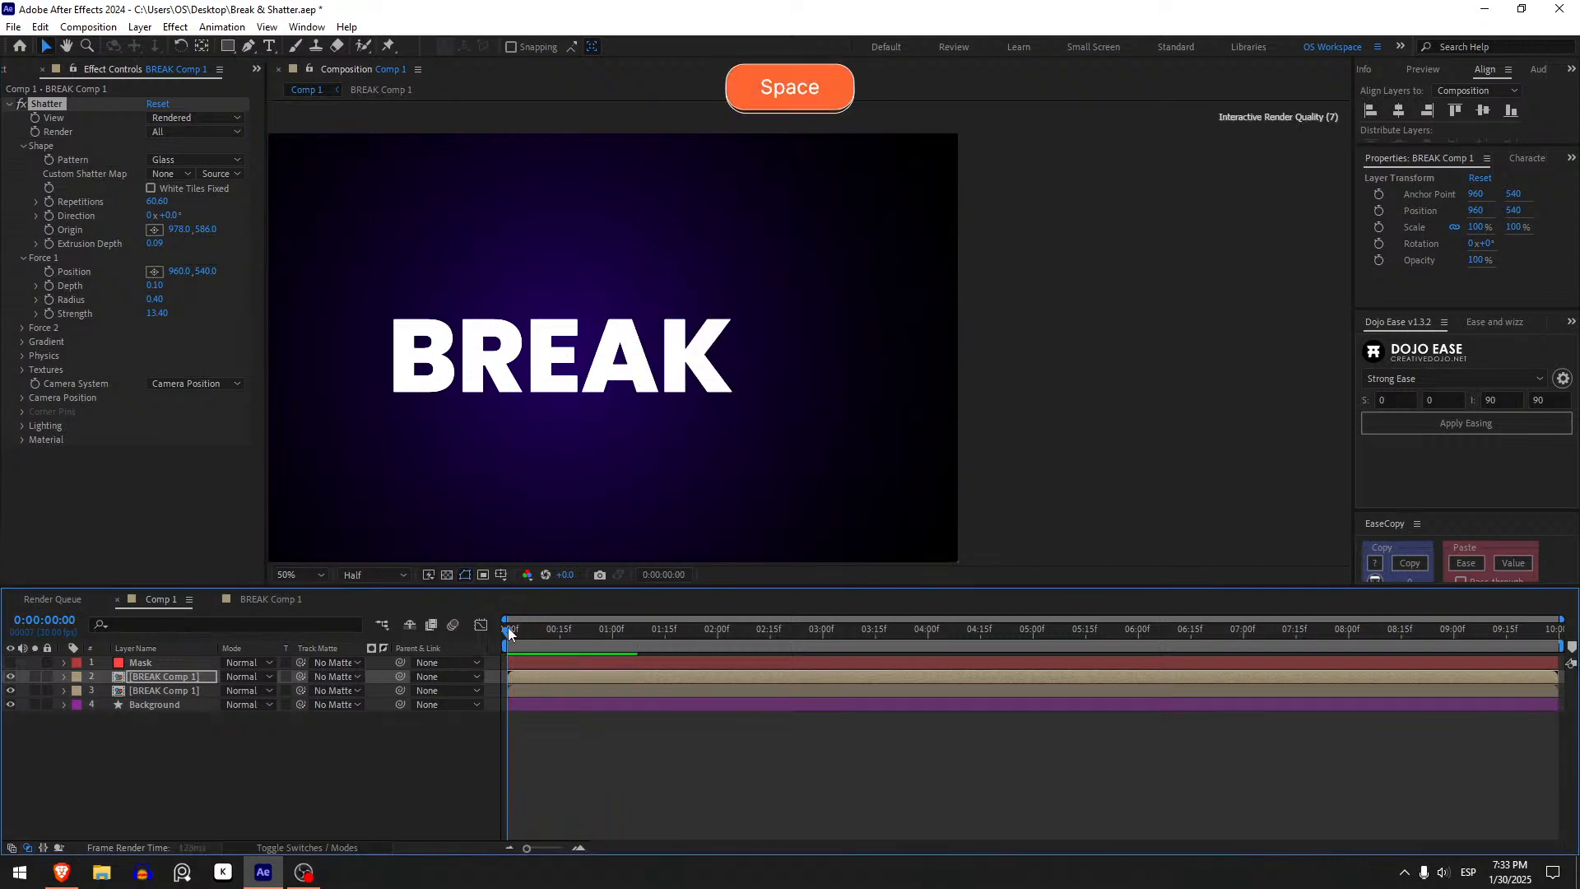
pyautogui.moveTo(507, 627); pyautogui.dragTo(428, 629)
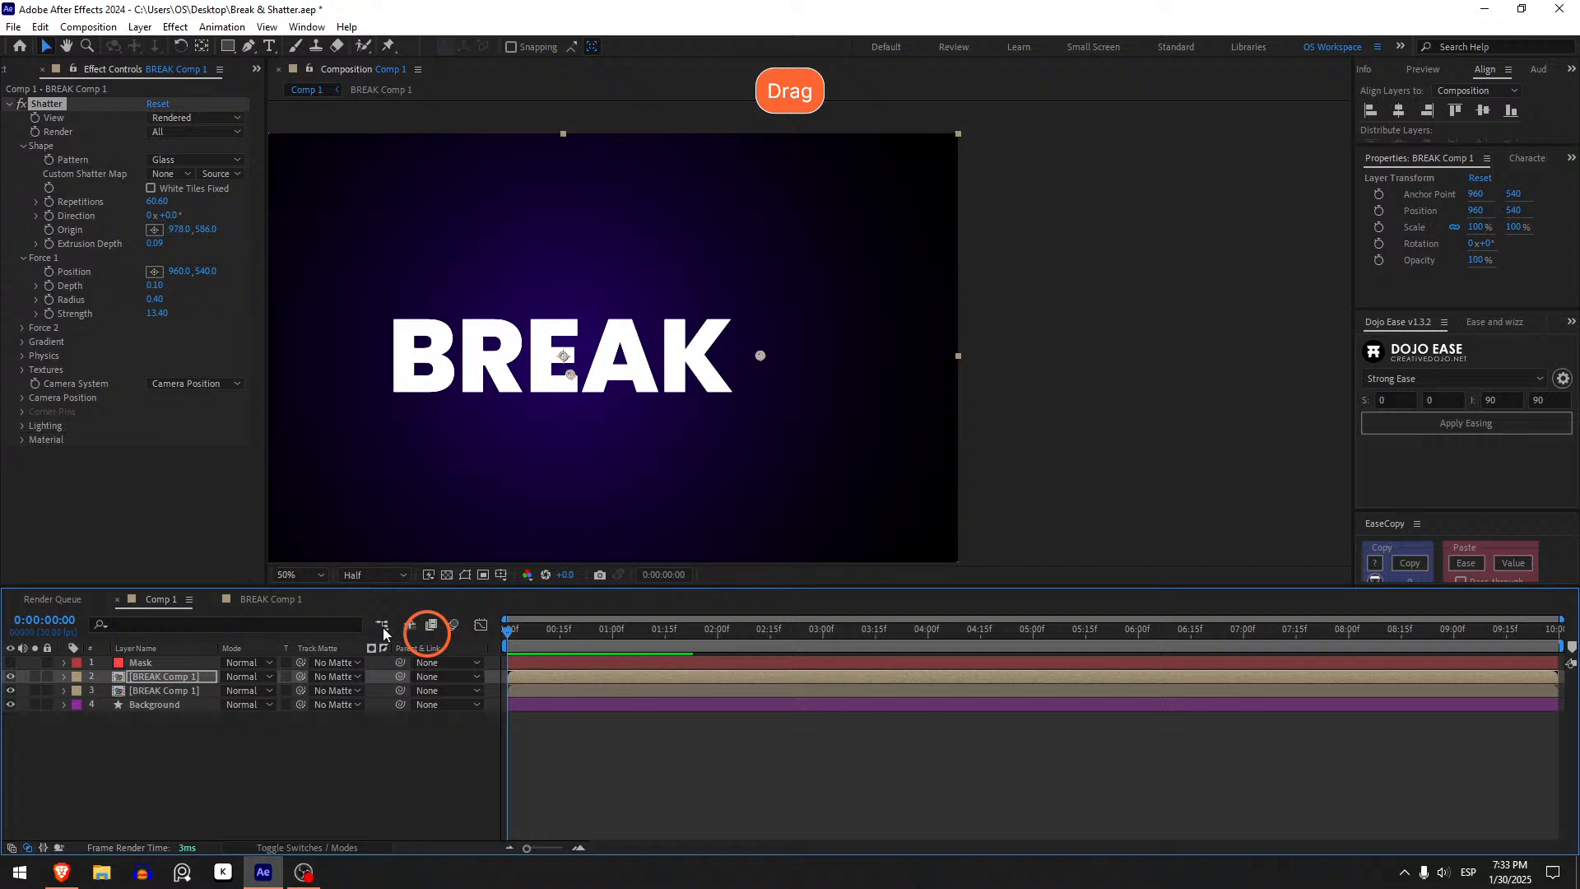
# - Set the Force 1 Strength to 10 and preview the shatter from the start
pyautogui.click(157, 314)
pyautogui.write('10')
pyautogui.press('Return')
pyautogui.press('space')
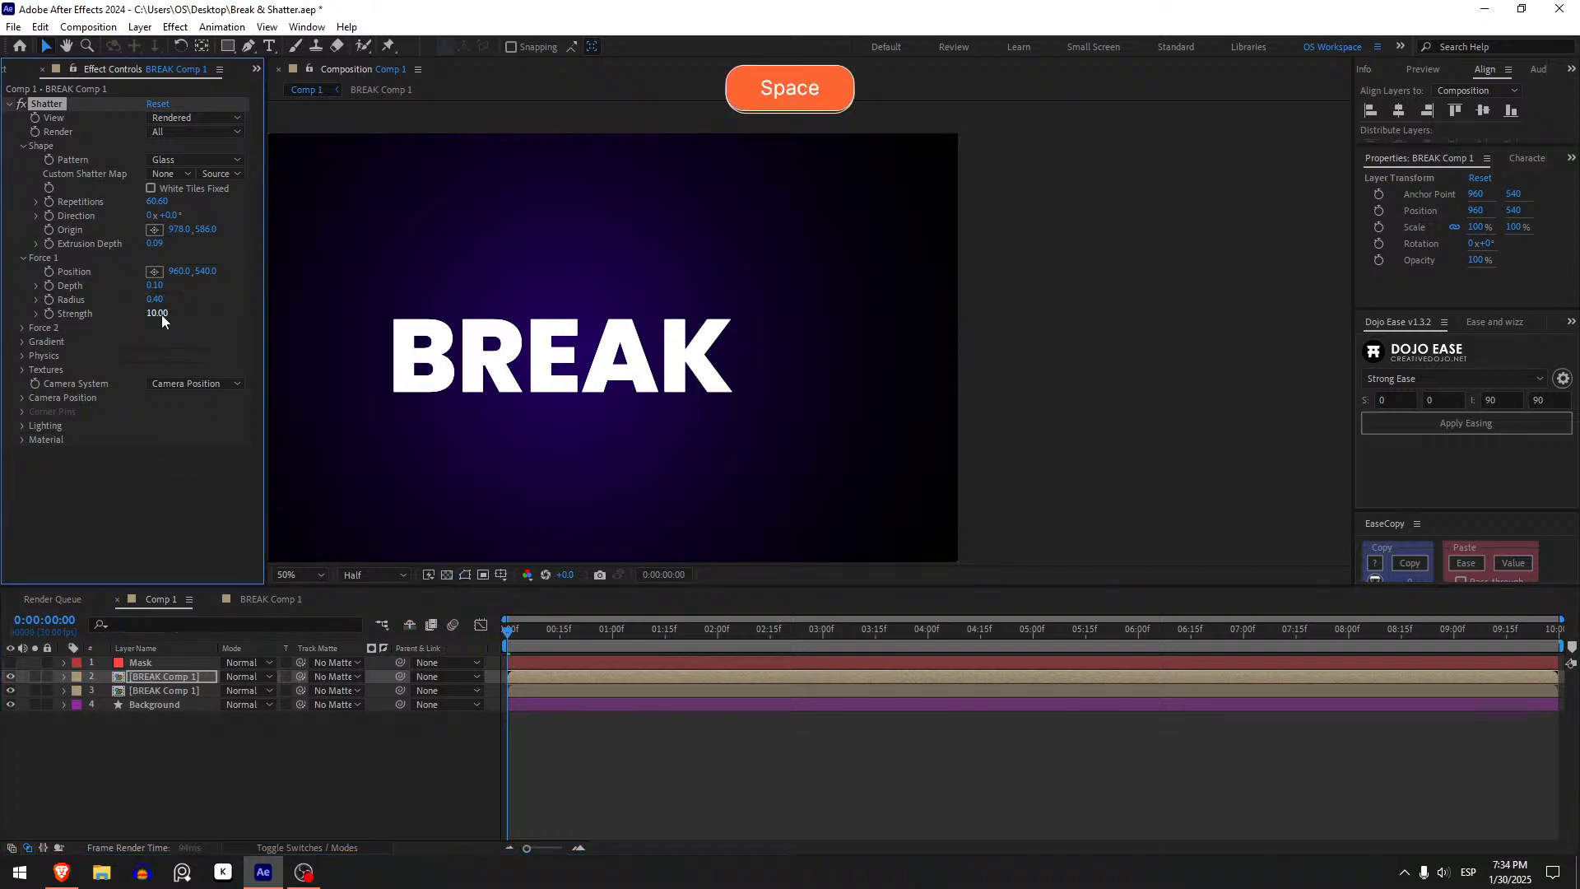
pyautogui.click(504, 629)
pyautogui.press('space')
pyautogui.click(503, 629)
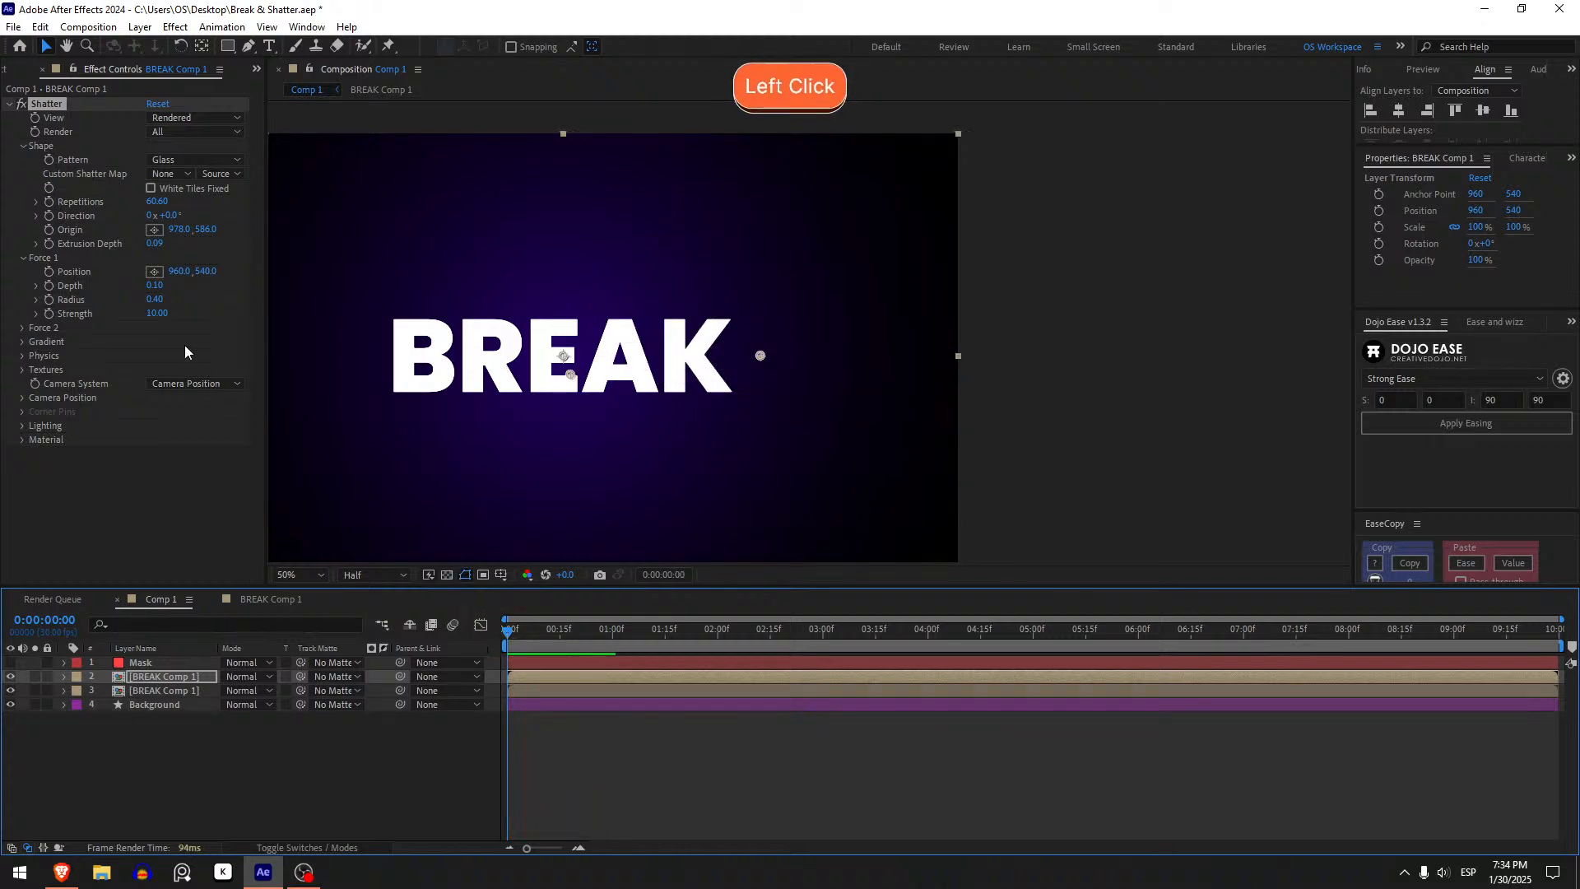
# - Set the Force 1 Strength to 8 and preview the shatter from the start
pyautogui.click(156, 314)
pyautogui.write('8')
pyautogui.press('Return')
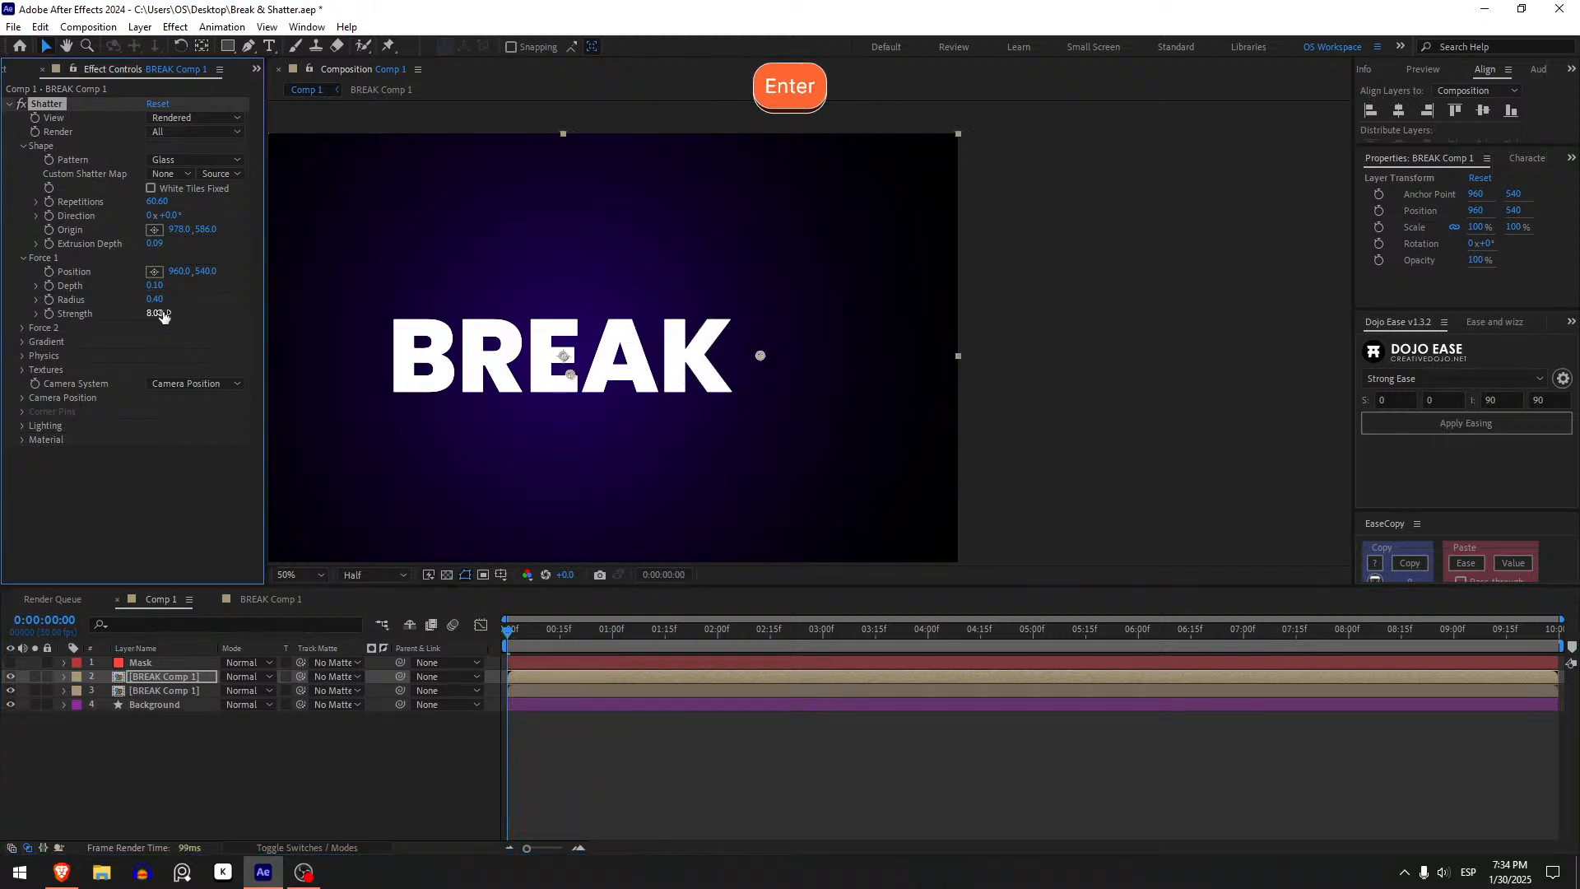
pyautogui.press('space')
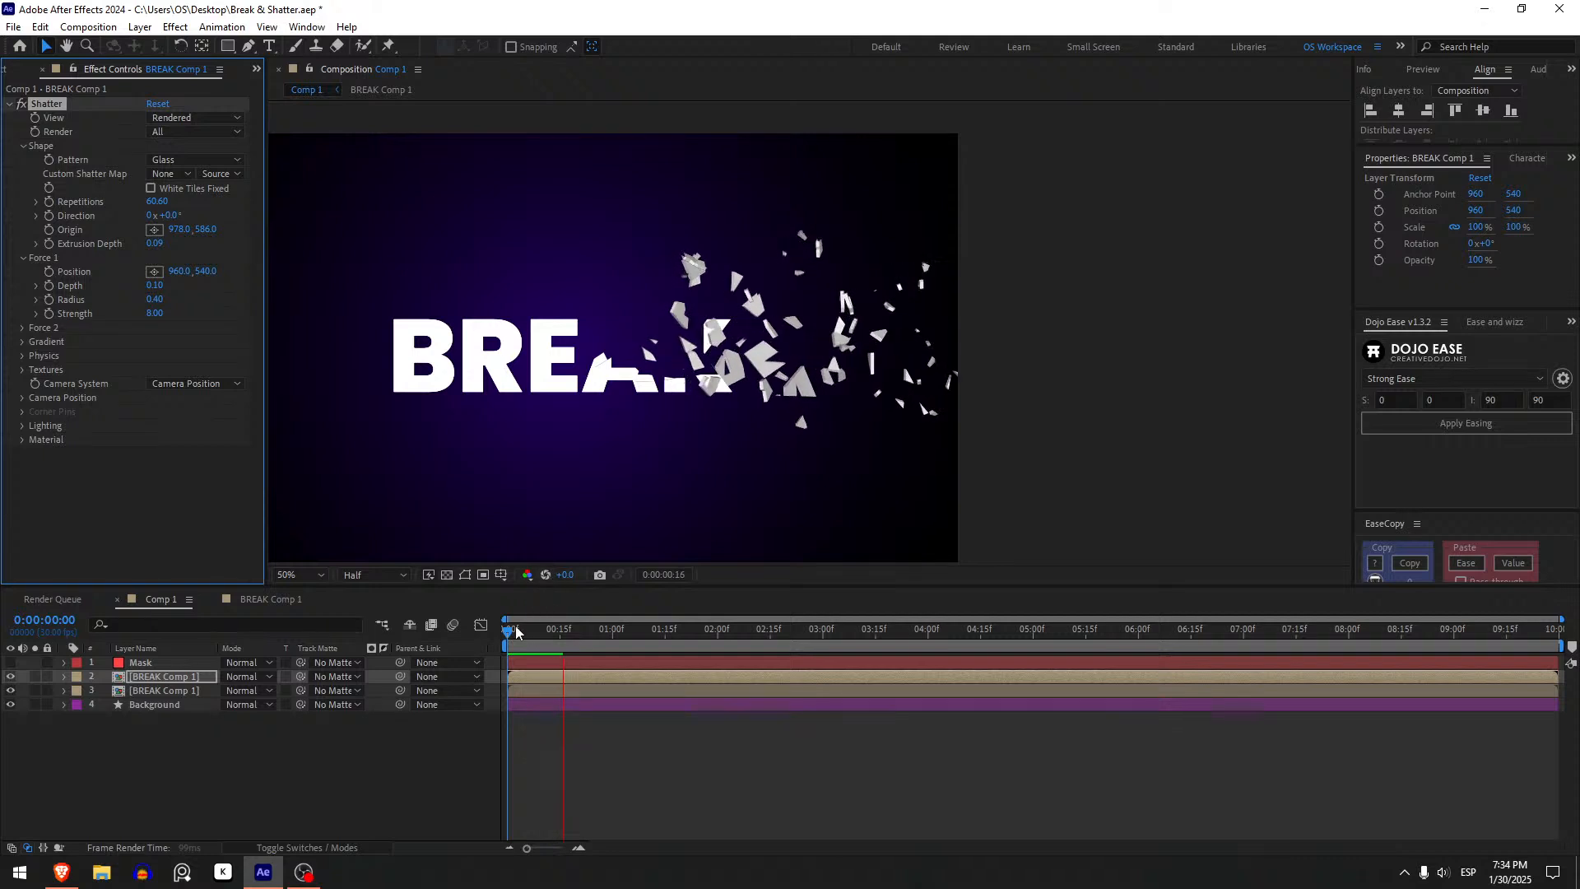
pyautogui.click(506, 639)
pyautogui.moveTo(504, 641); pyautogui.dragTo(564, 628)
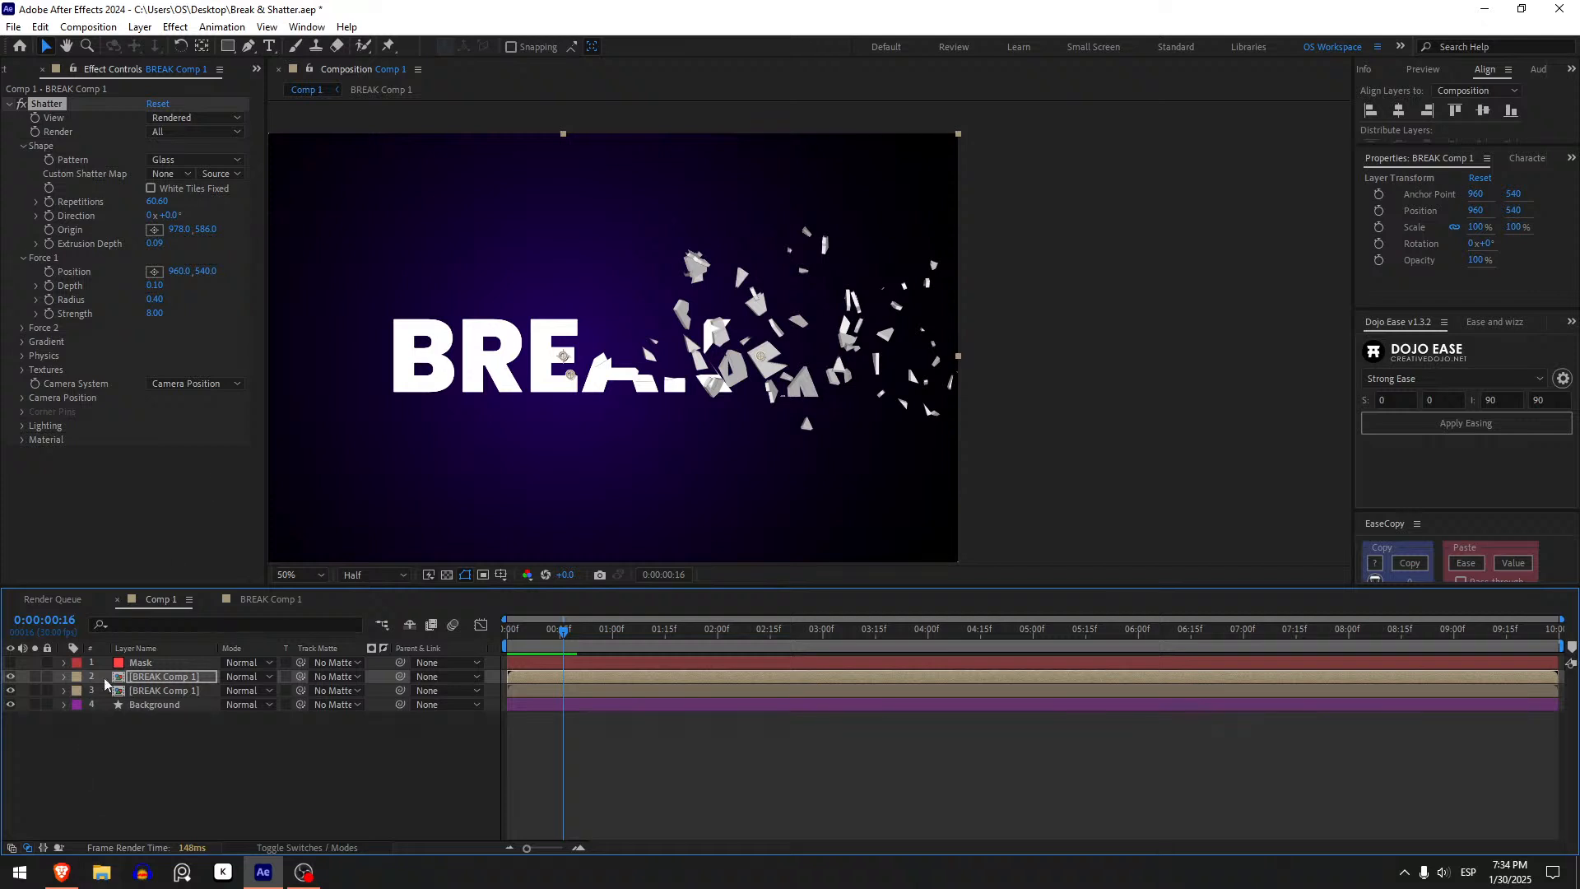
# - On the bottom BREAK layer, keyframe Force 1 Radius, shift that keyframe one frame later and set Radius to 0 at the current frame
pyautogui.click(165, 691)
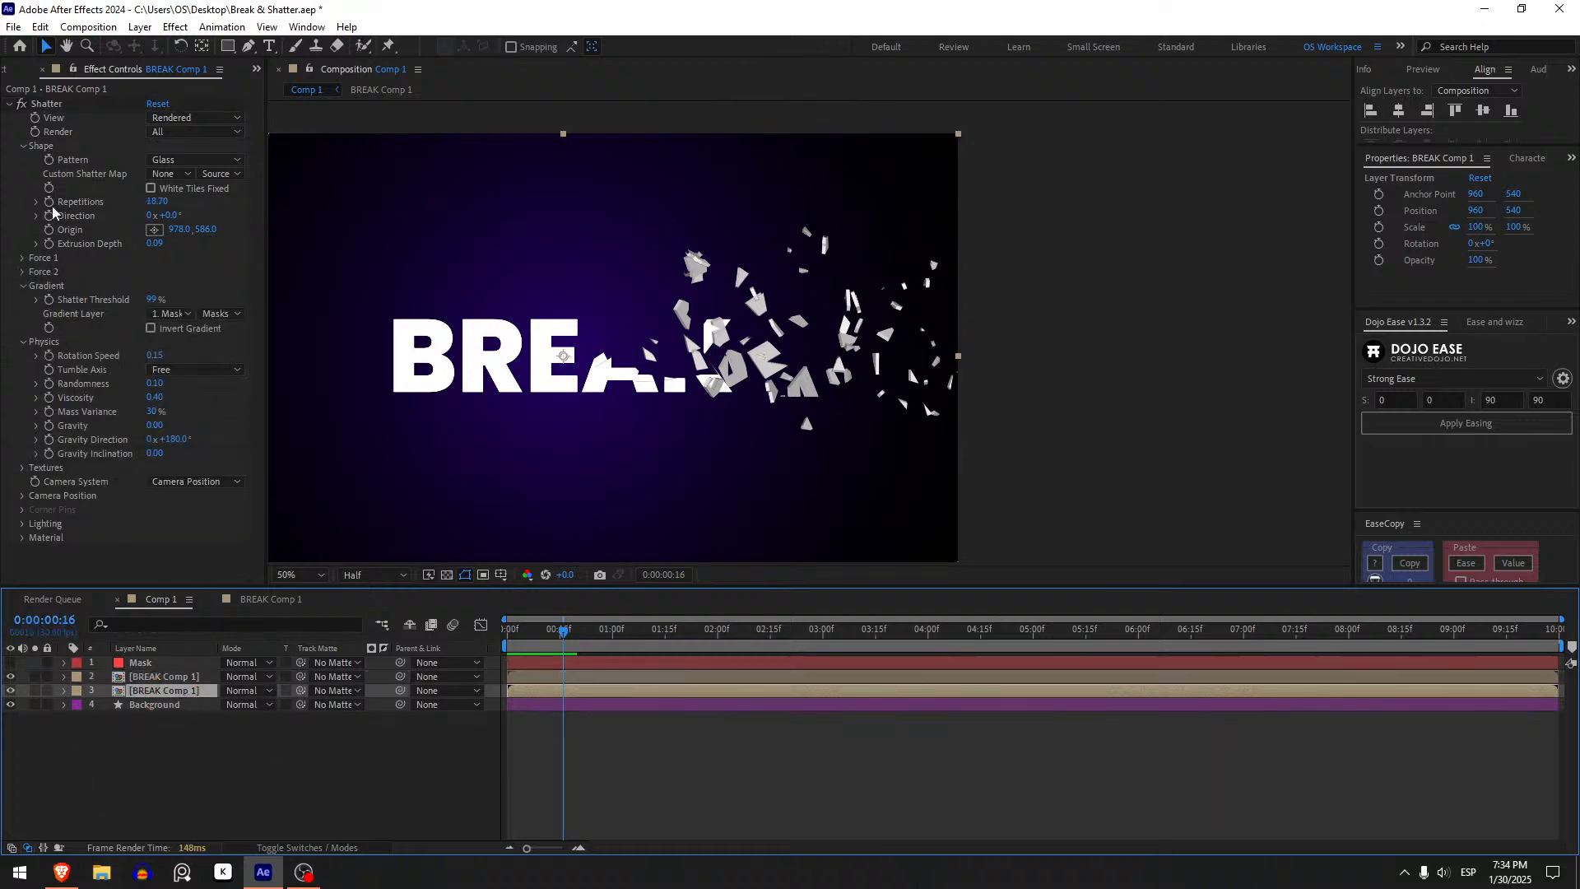
pyautogui.click(170, 623)
pyautogui.write('r')
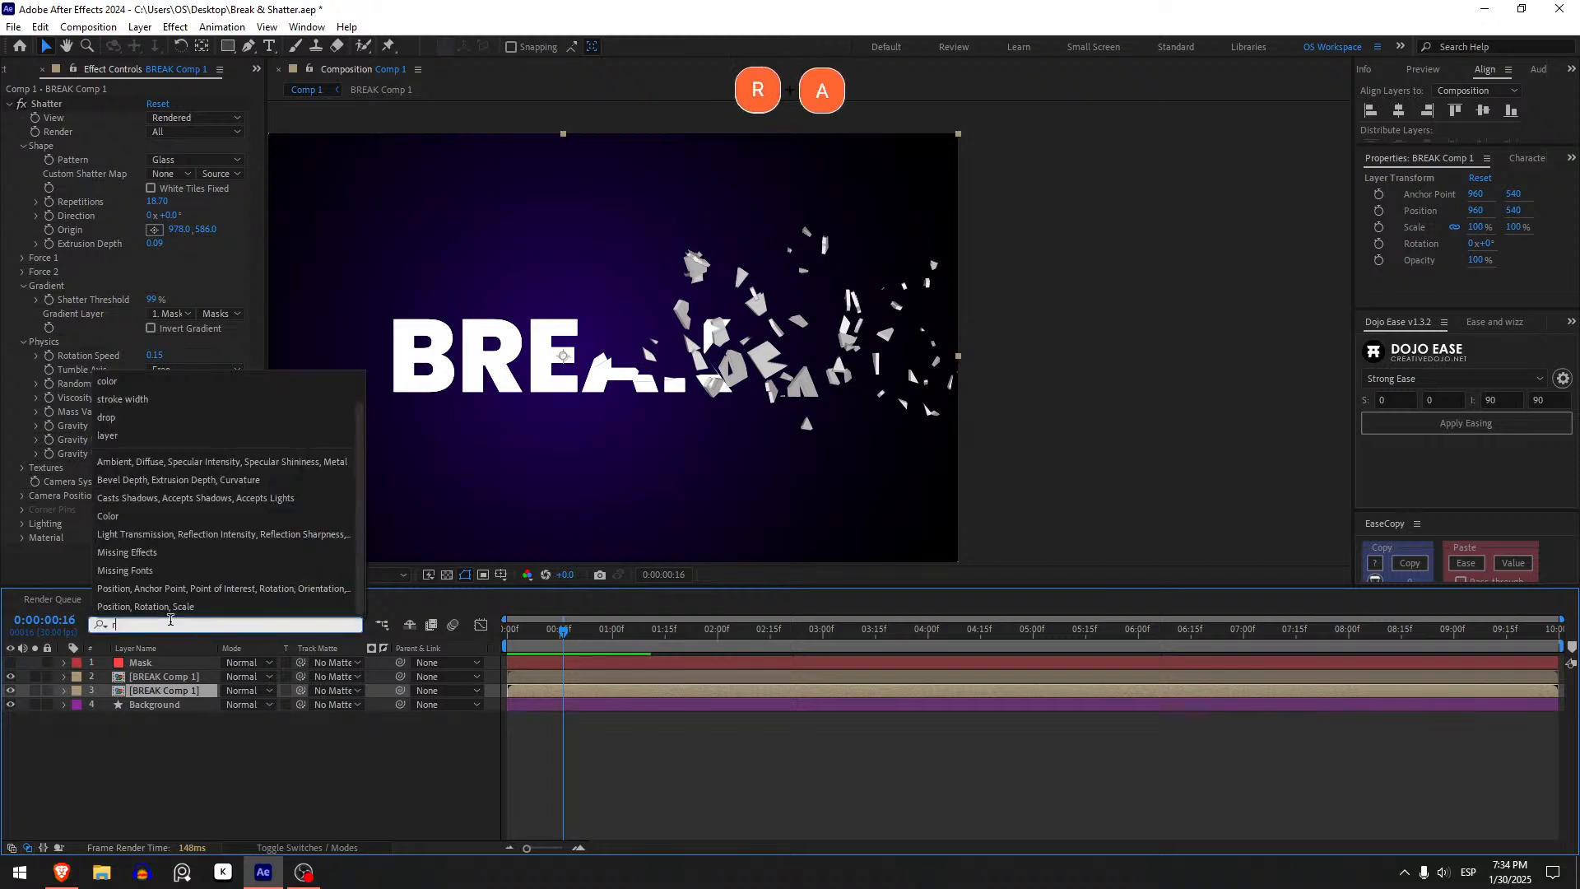
pyautogui.write('adius')
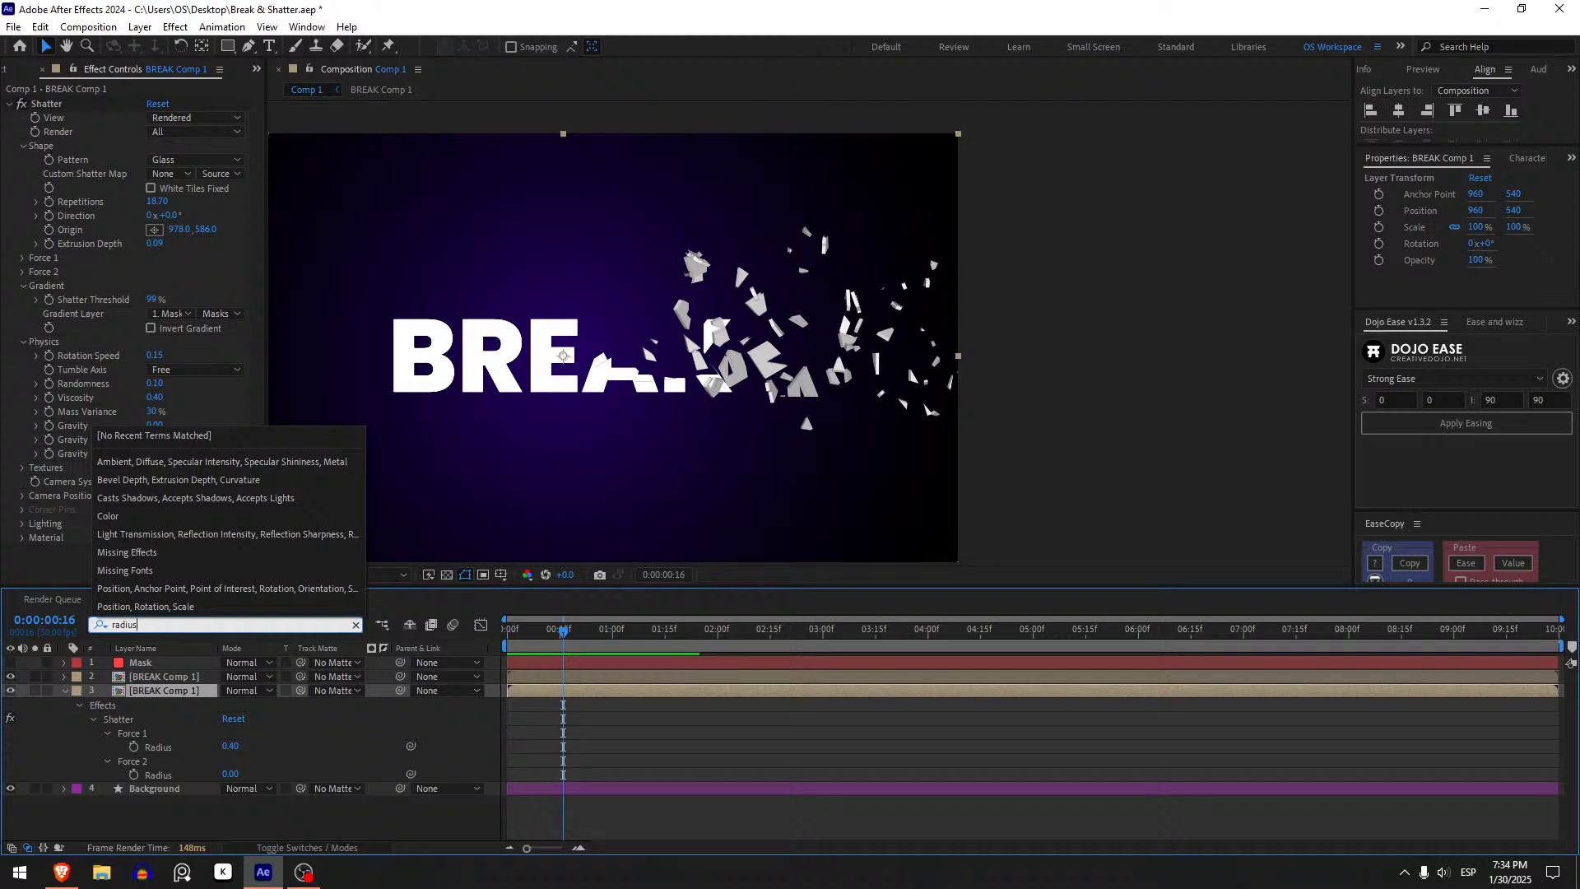
pyautogui.click(303, 731)
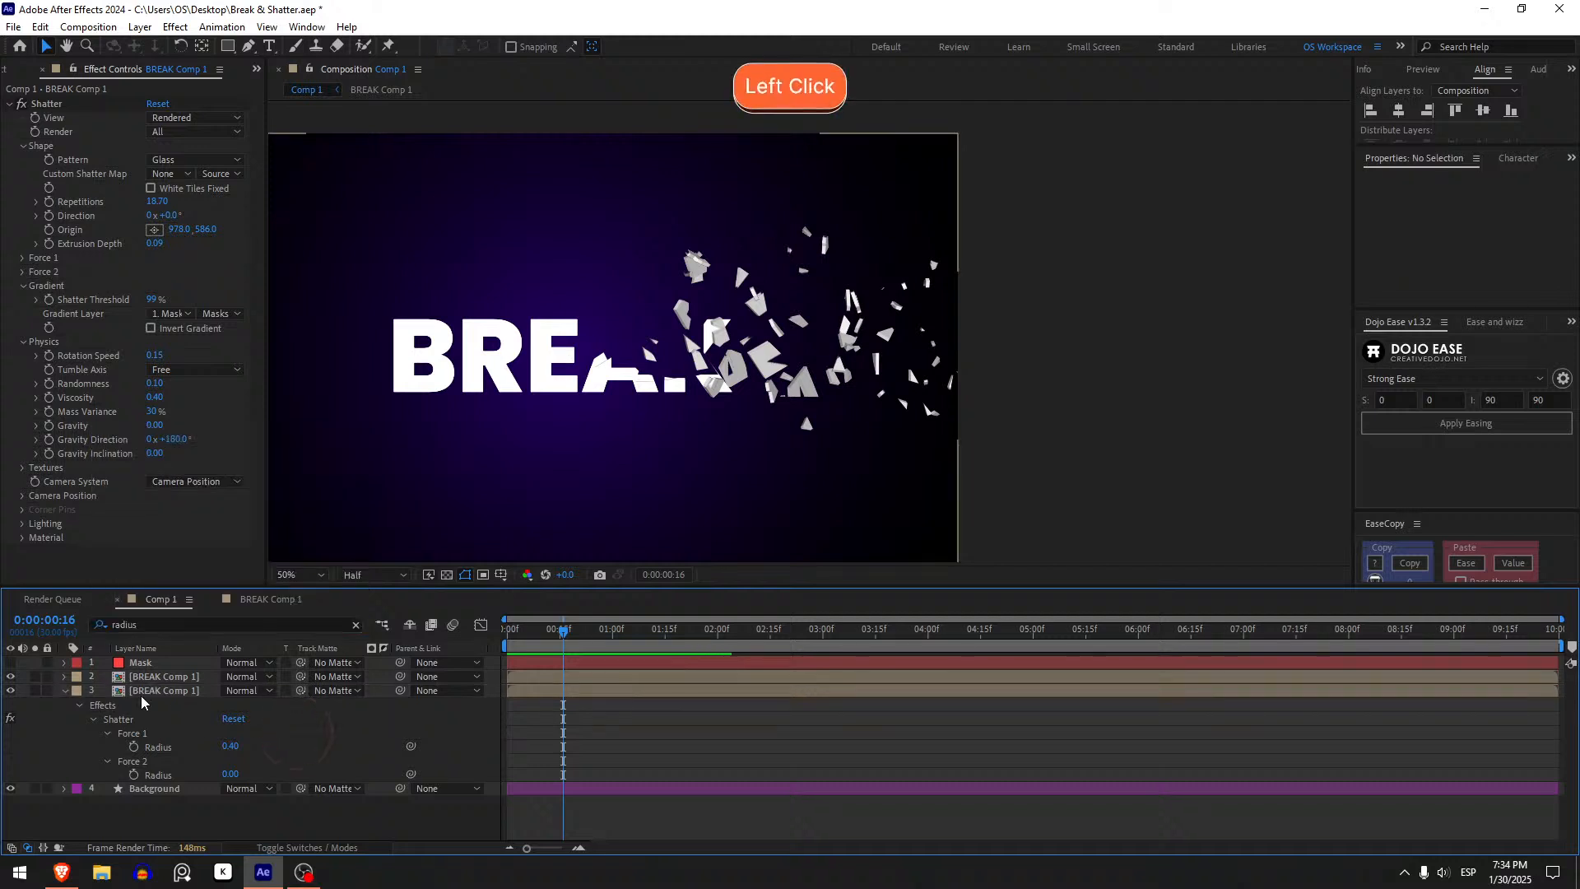
pyautogui.click(133, 747)
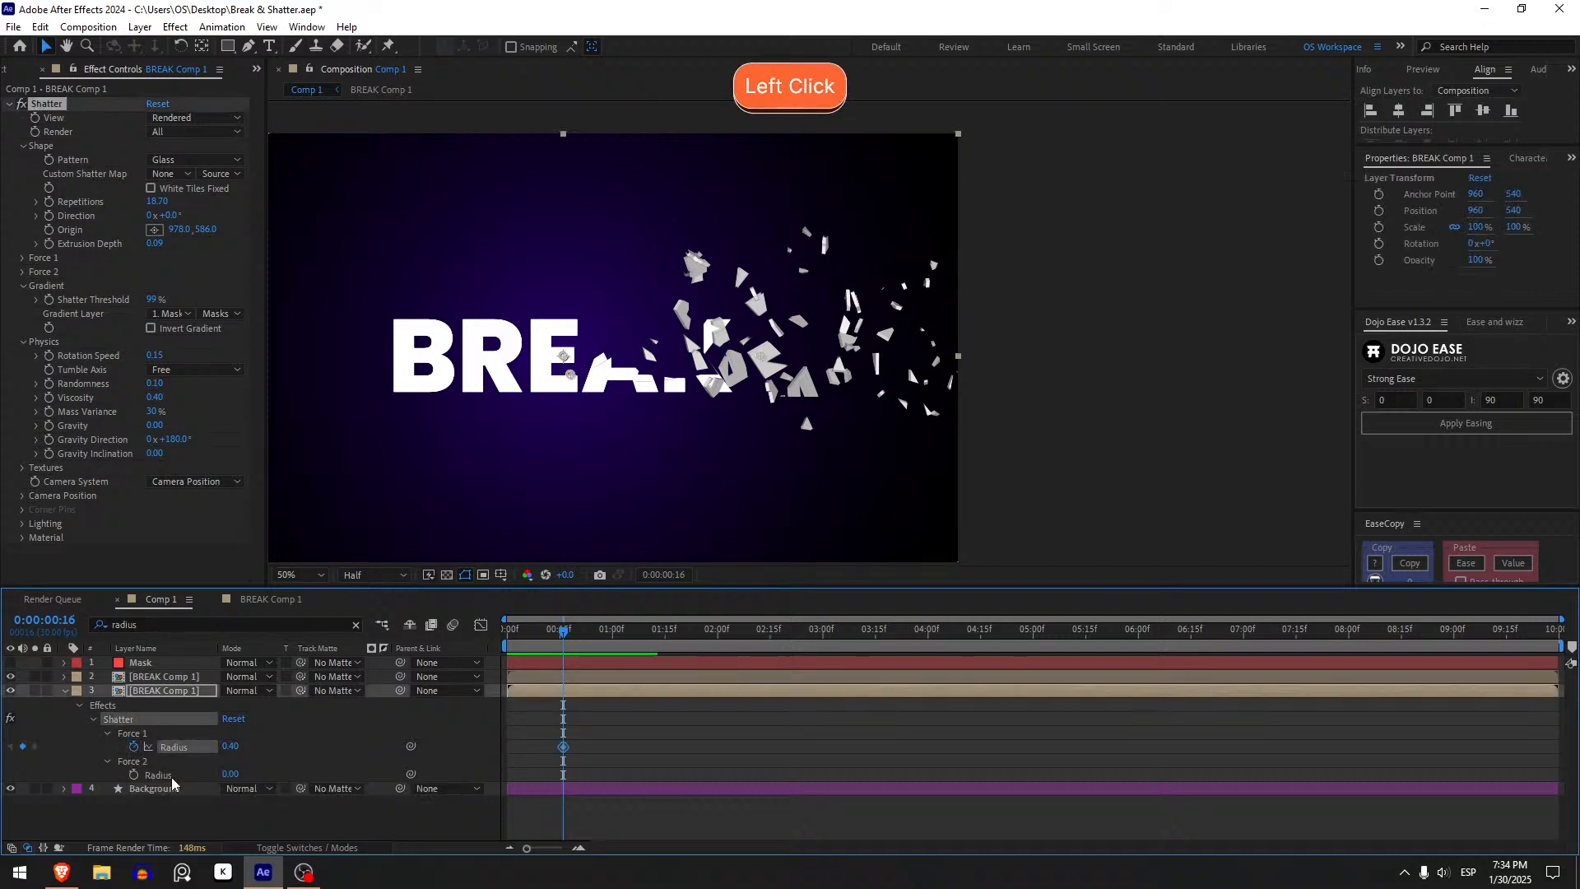
pyautogui.click(564, 749)
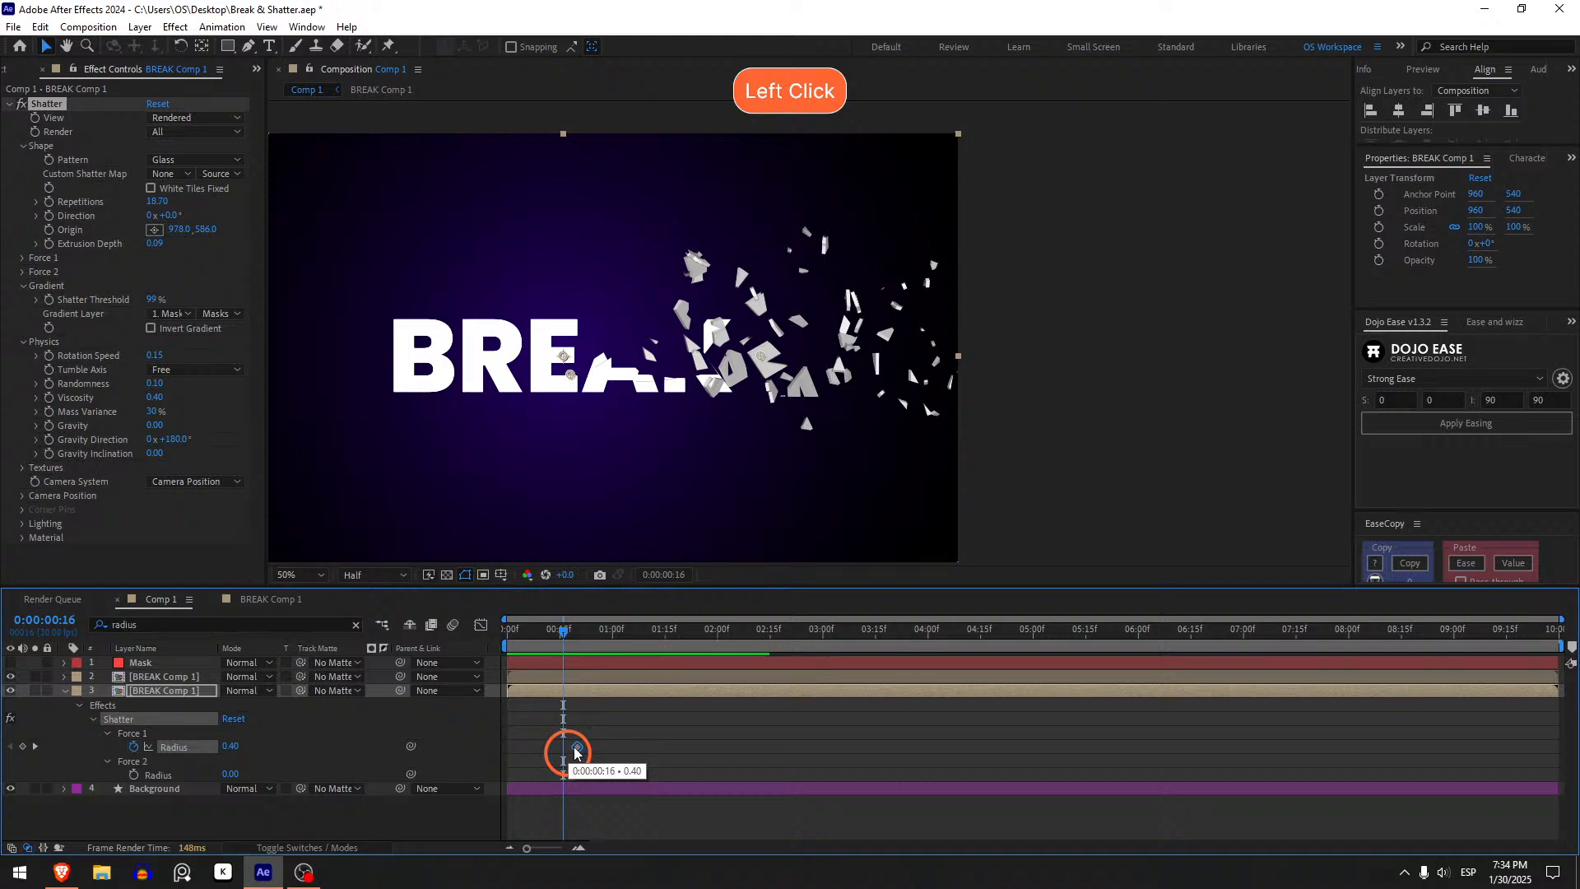
pyautogui.click(229, 746)
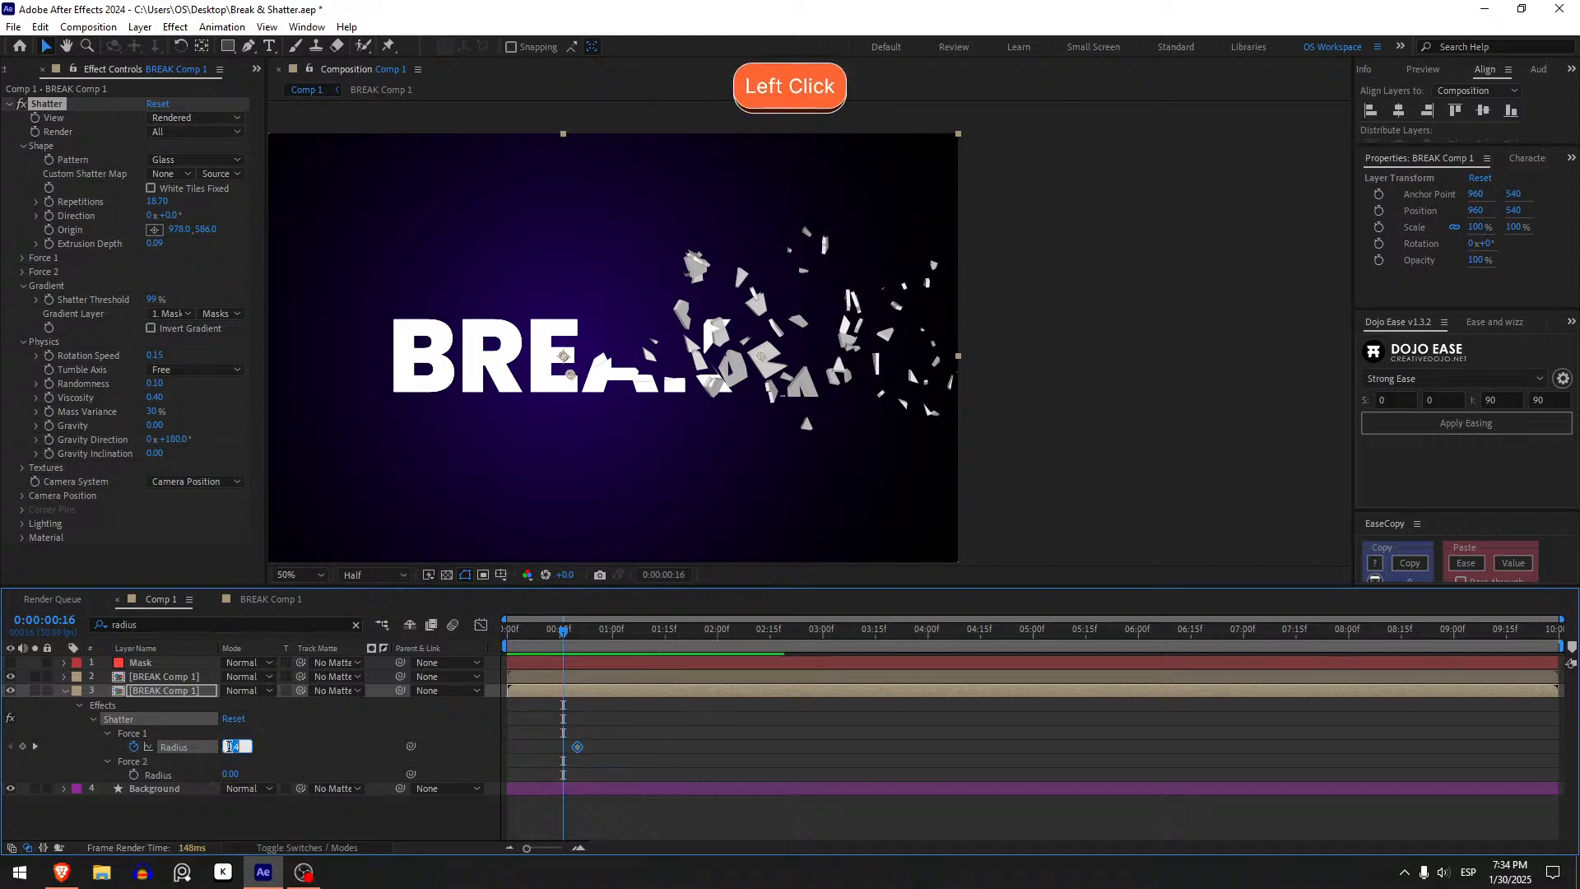
pyautogui.write('0')
pyautogui.press('Return')
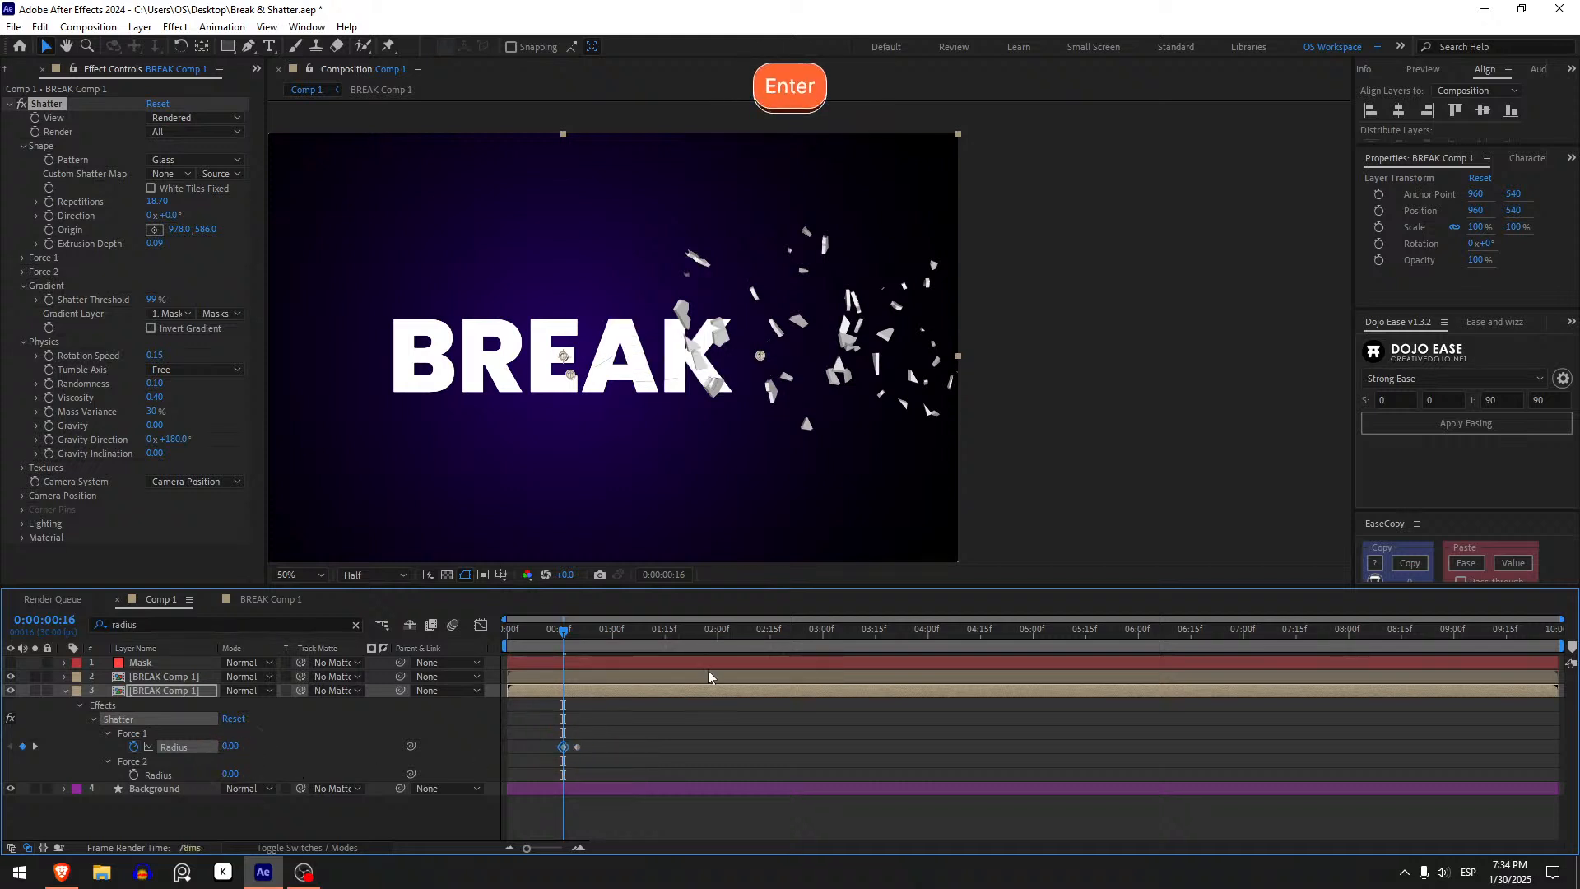
# - On the top BREAK layer, keyframe Force 1 Radius, shift it one frame later and set Radius to 0 at the current frame
pyautogui.click(574, 725)
pyautogui.moveTo(566, 637); pyautogui.dragTo(563, 674)
pyautogui.click(563, 675)
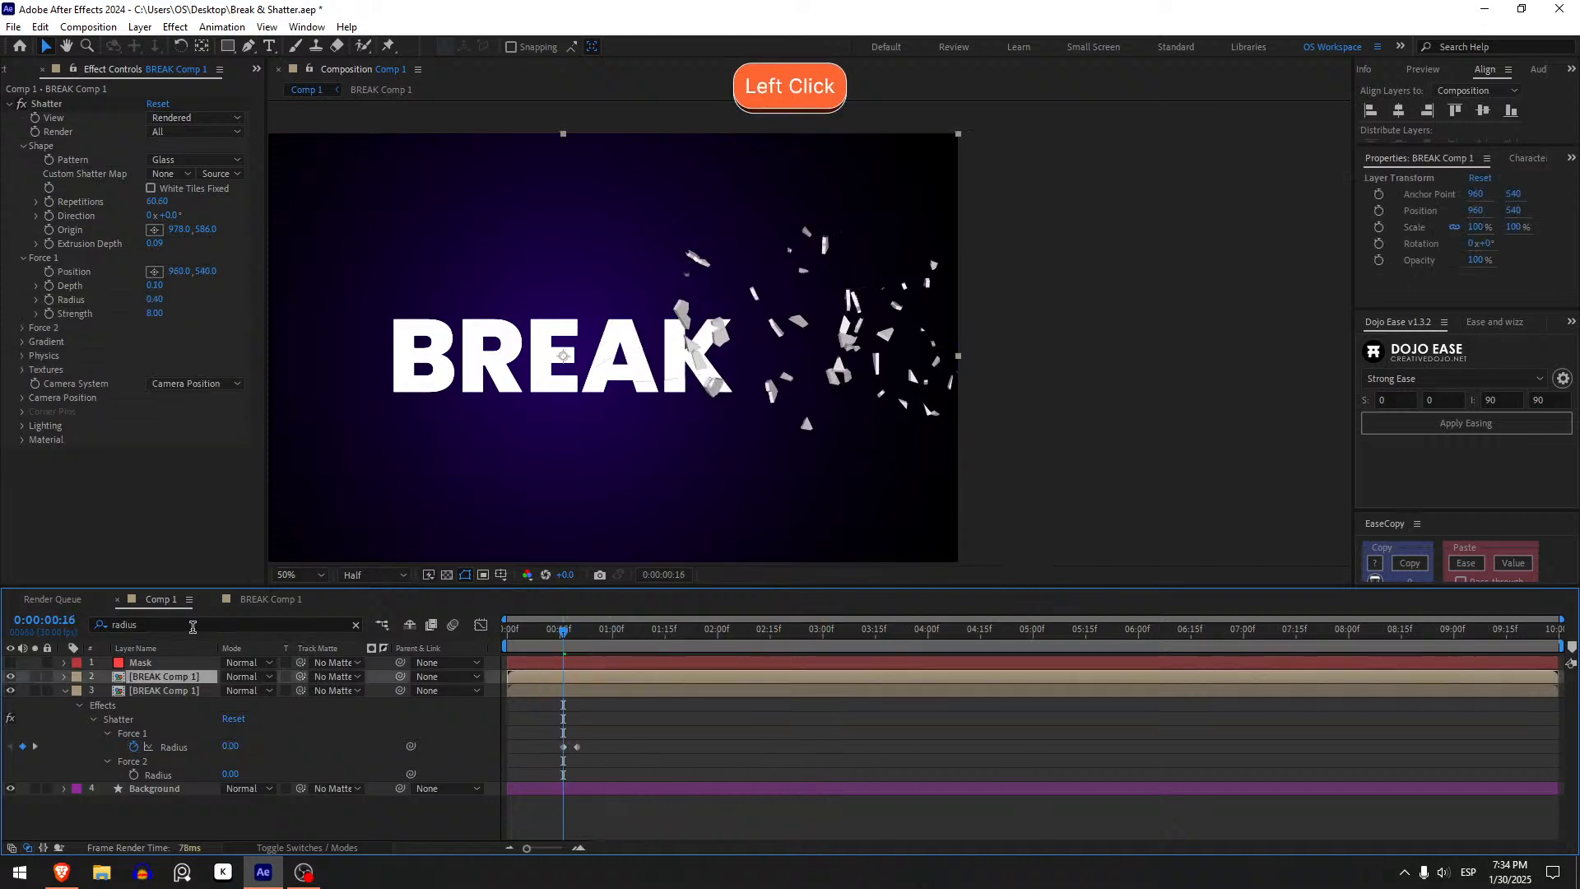
pyautogui.click(192, 626)
pyautogui.press('Return')
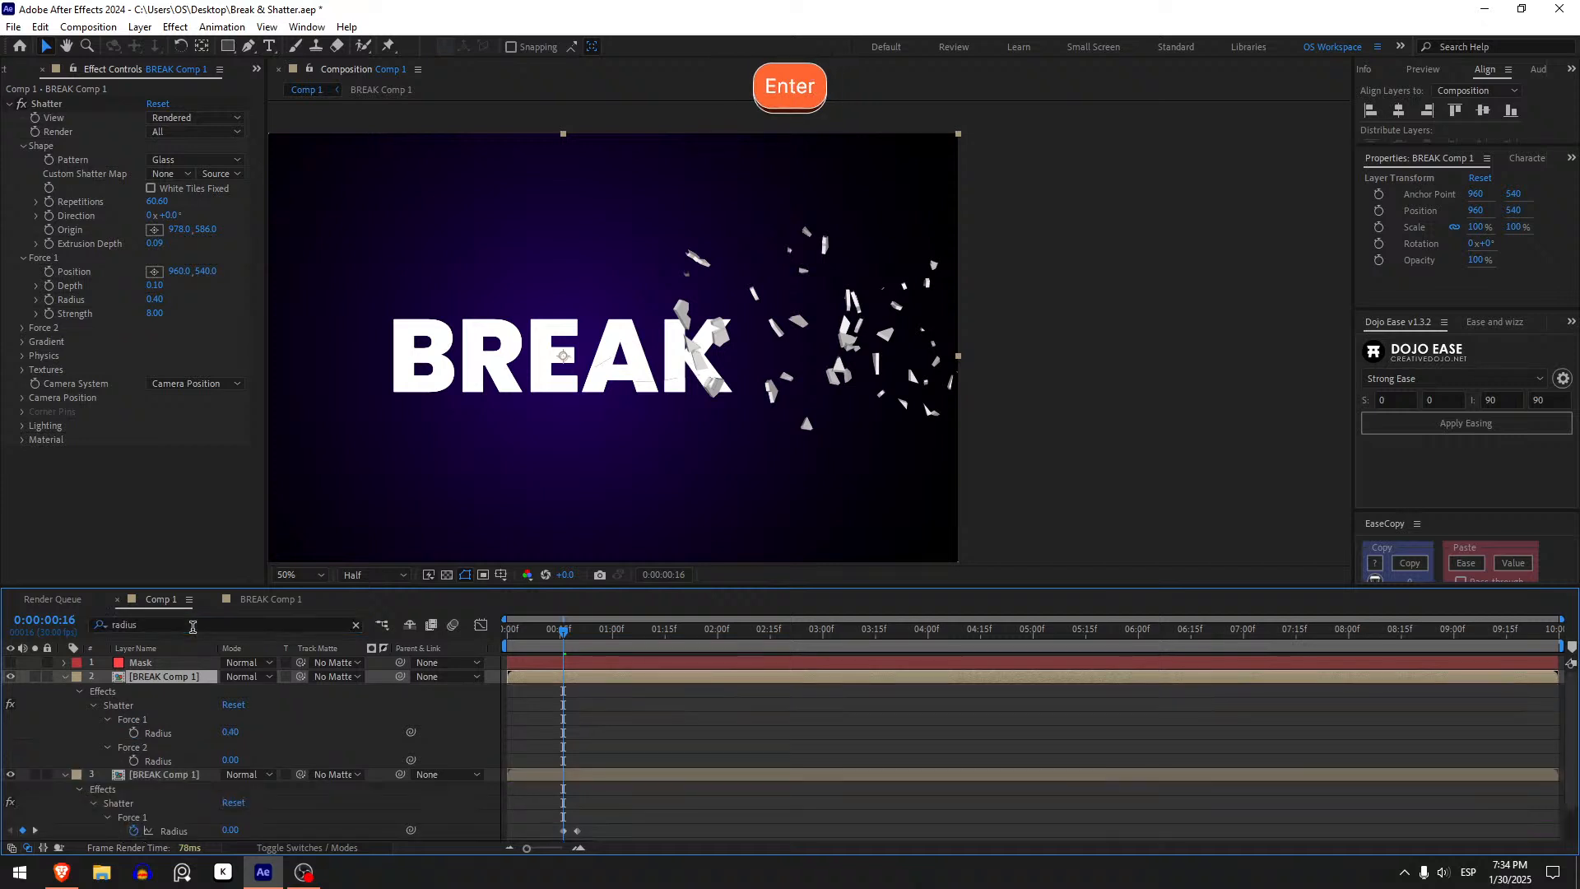
pyautogui.click(134, 731)
pyautogui.moveTo(565, 735); pyautogui.dragTo(578, 733)
pyautogui.click(234, 733)
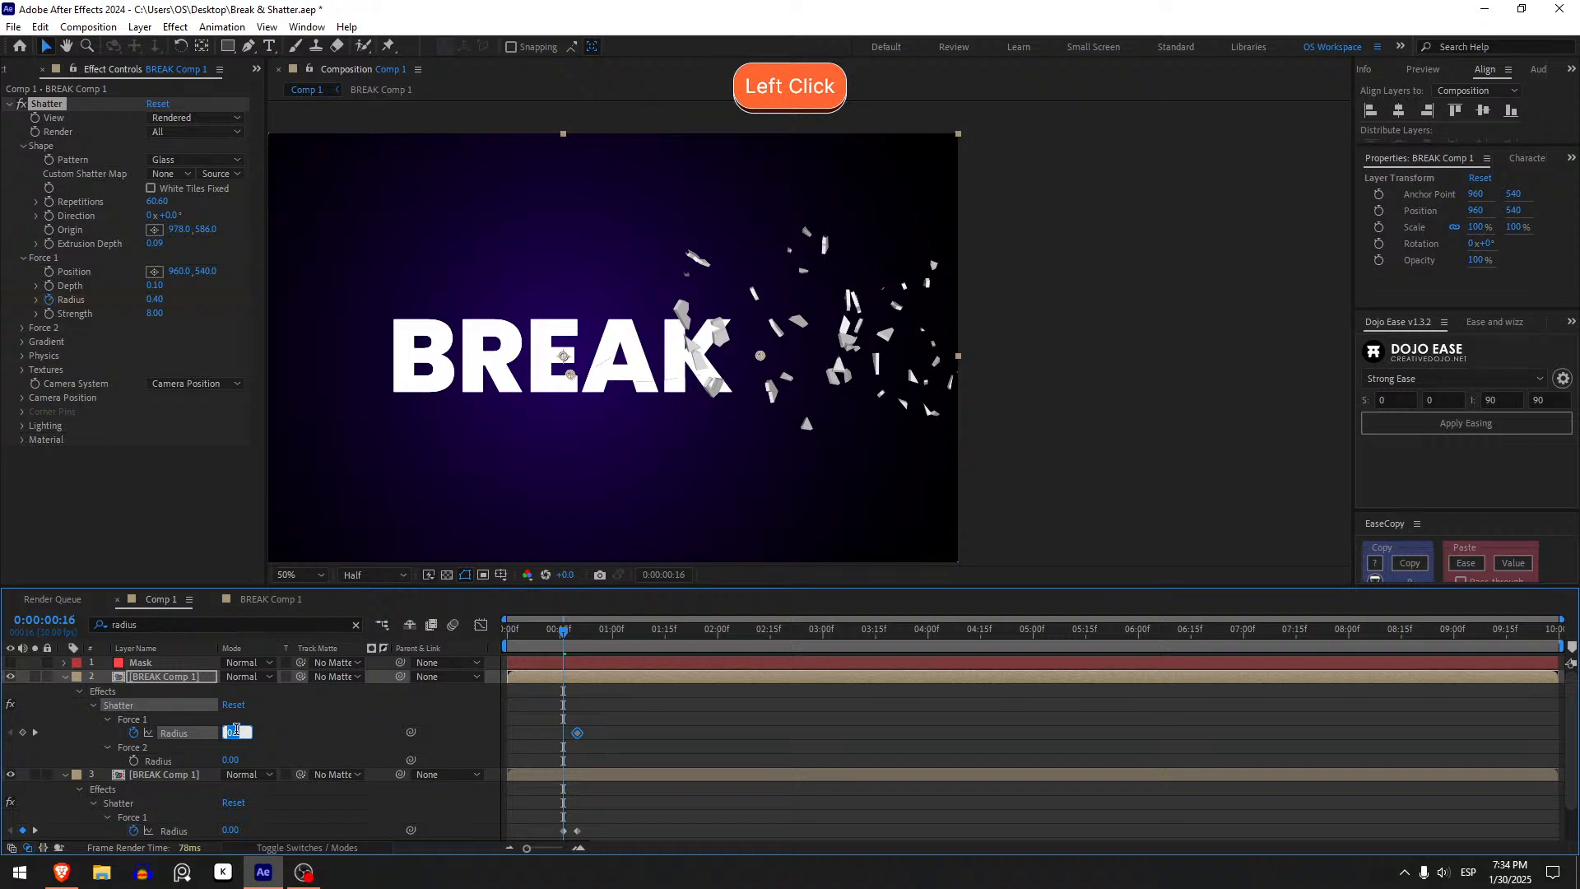
pyautogui.write('0')
pyautogui.press('Return')
# - Reveal both layers' Radius keyframes, move them to around 2 seconds and preview the shatter
pyautogui.press('u')
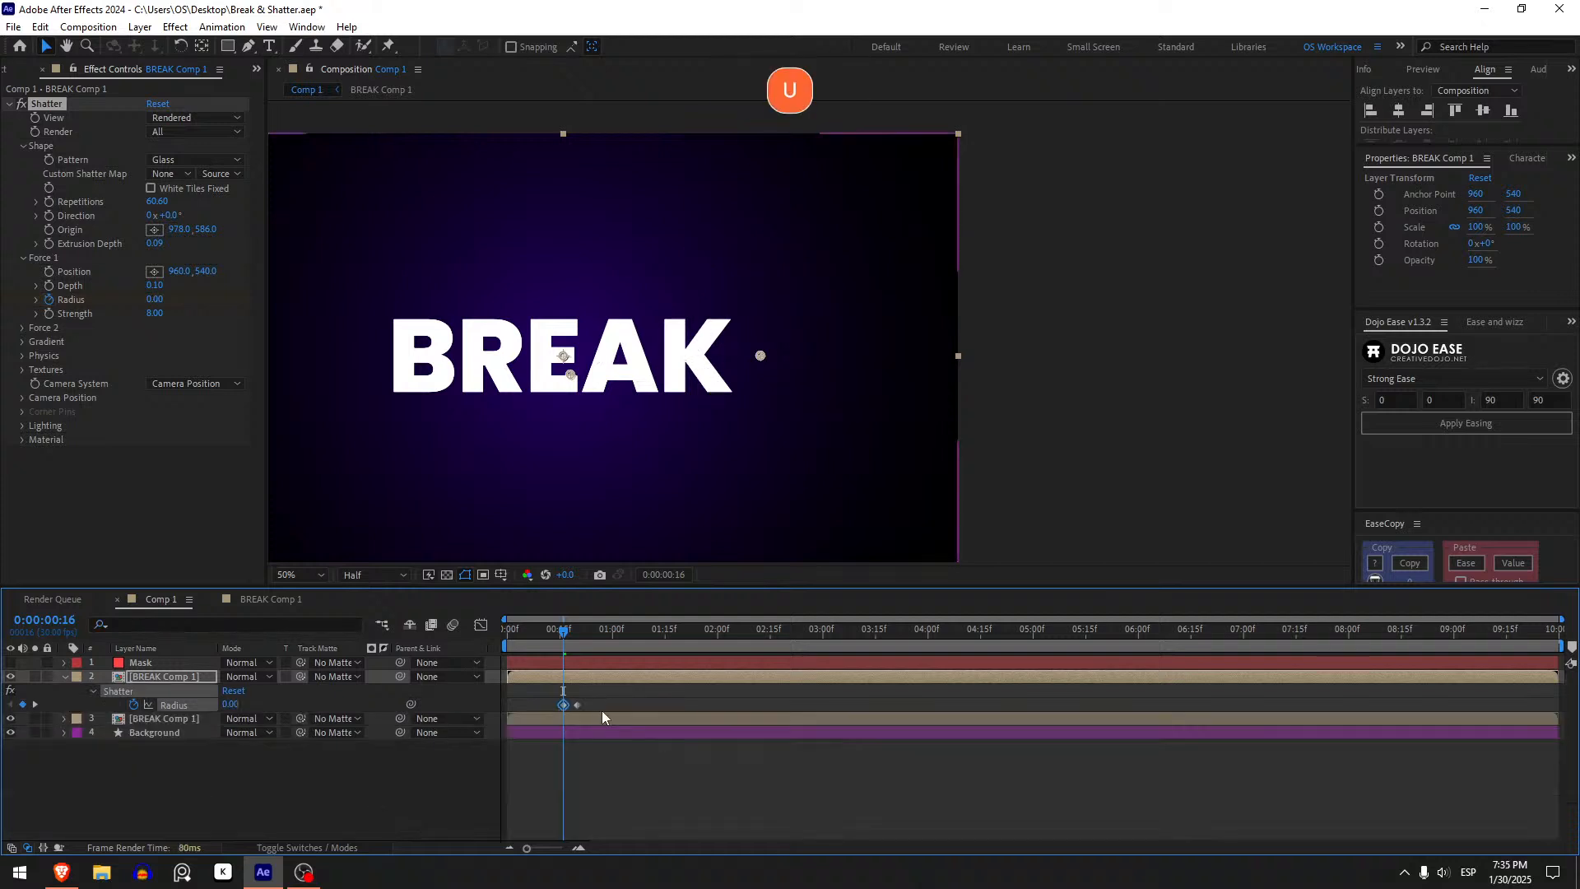
pyautogui.click(601, 716)
pyautogui.press('u')
pyautogui.press('u')
pyautogui.press('u')
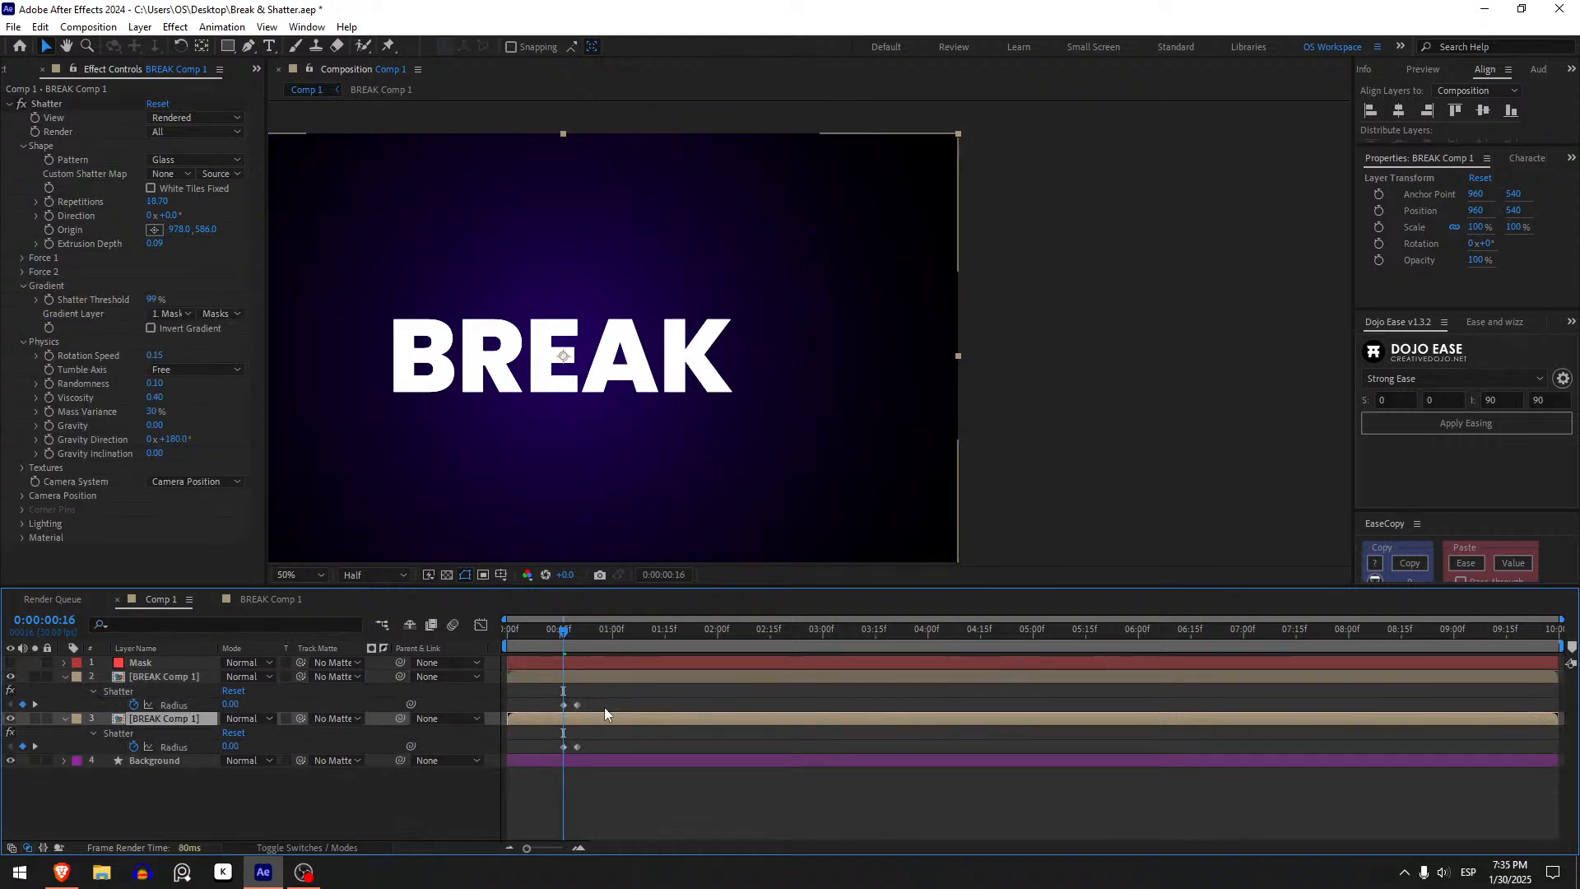
pyautogui.click(569, 678)
pyautogui.moveTo(538, 635); pyautogui.dragTo(506, 649)
pyautogui.press('space')
pyautogui.moveTo(597, 704); pyautogui.dragTo(736, 726)
pyautogui.press('space')
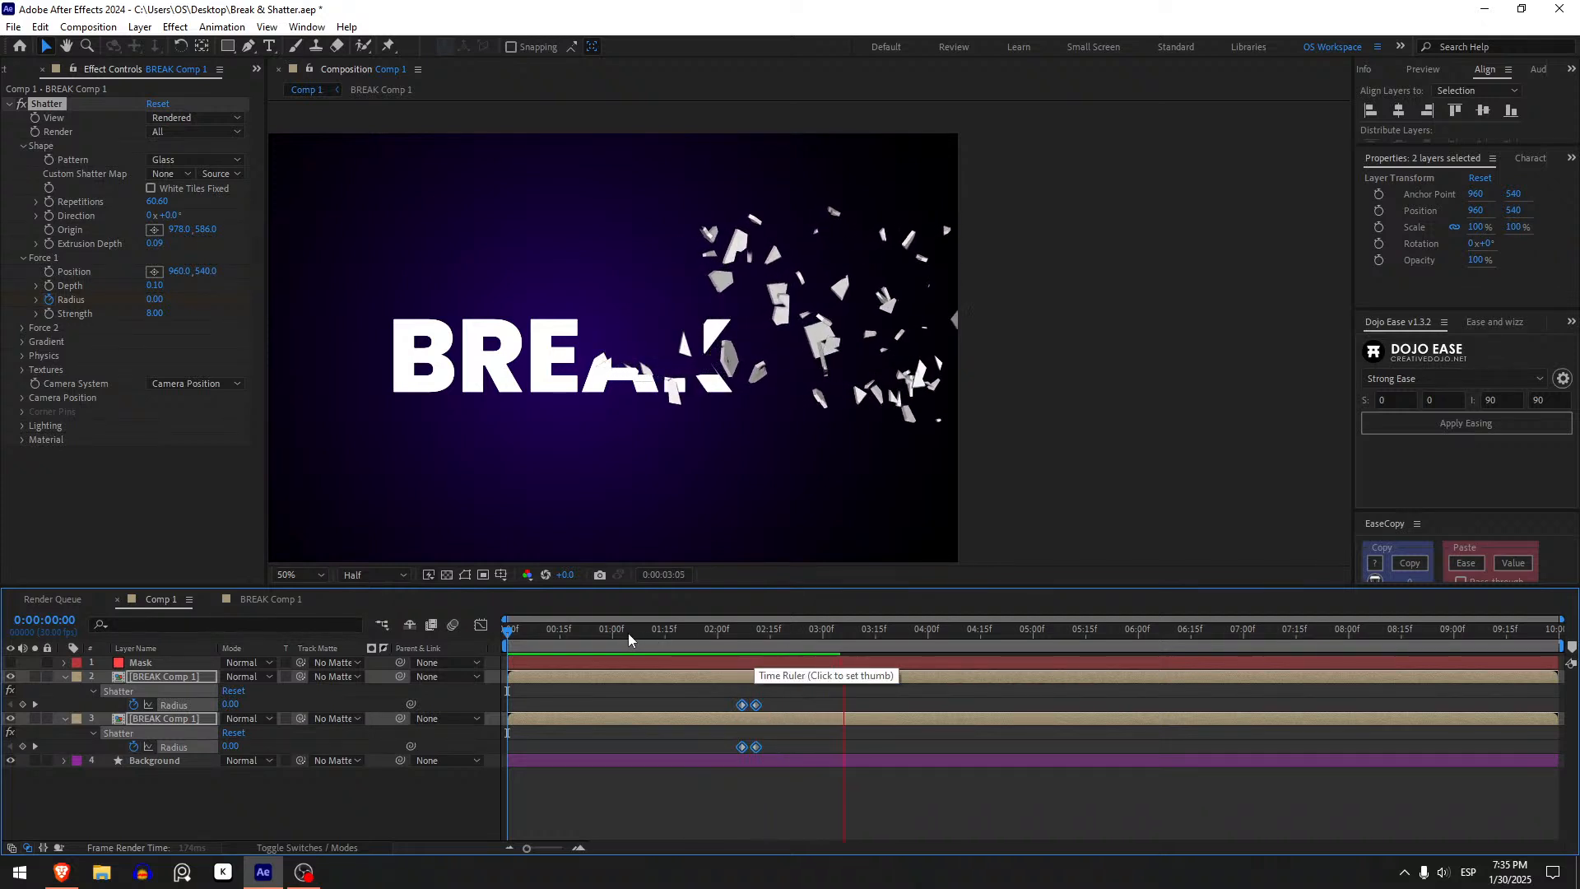
# - Move both layers' Radius keyframes back to about frame 16 and preview the shatter
pyautogui.click(505, 633)
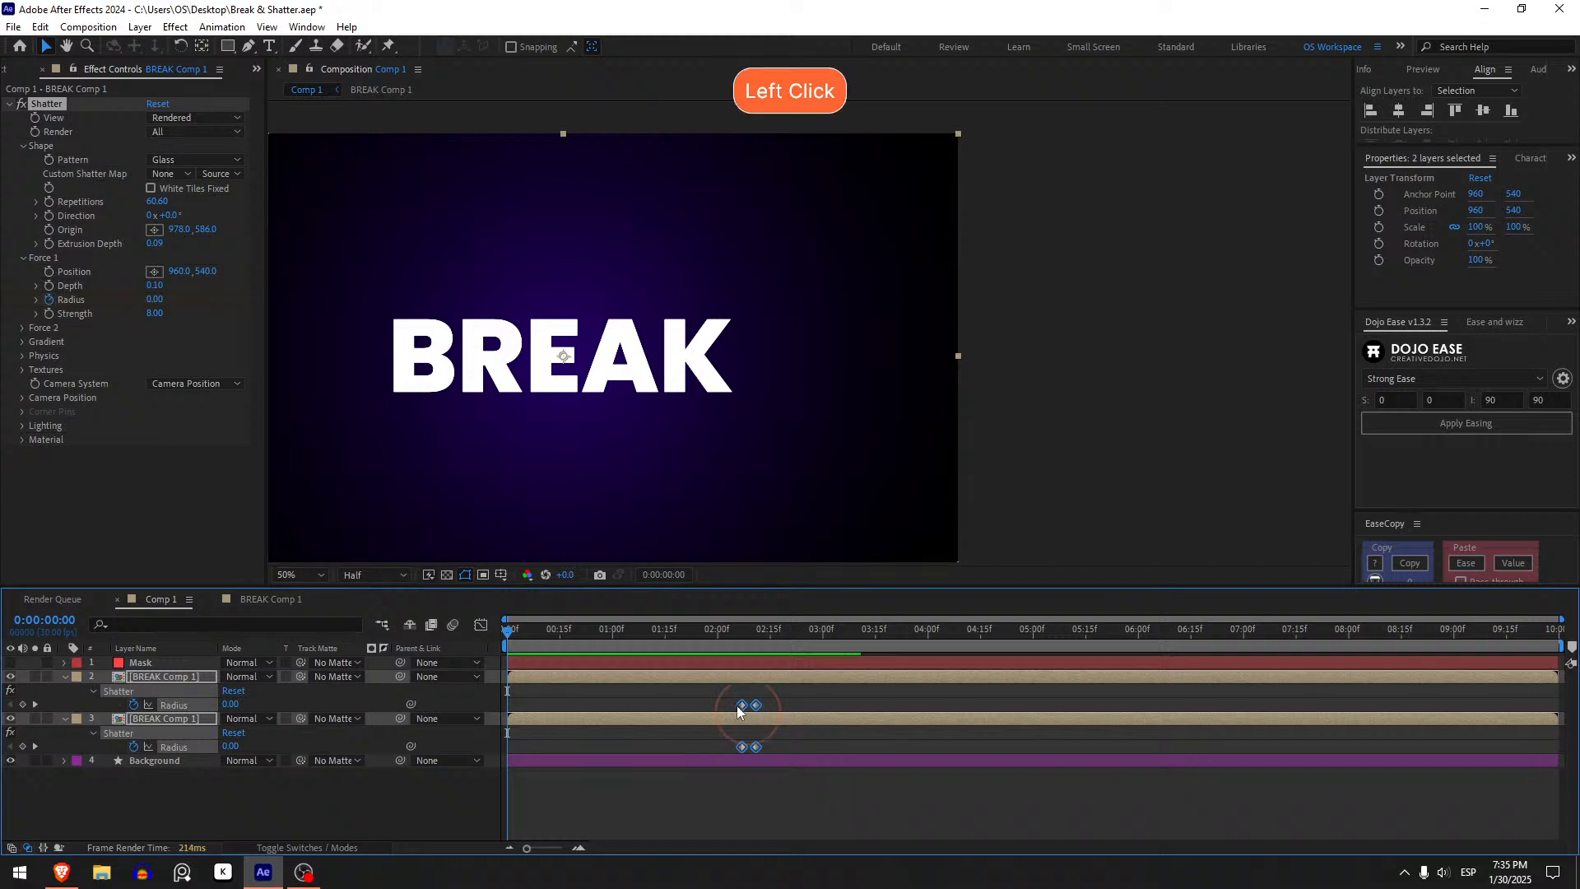
pyautogui.moveTo(740, 706); pyautogui.dragTo(560, 683)
pyautogui.press('space')
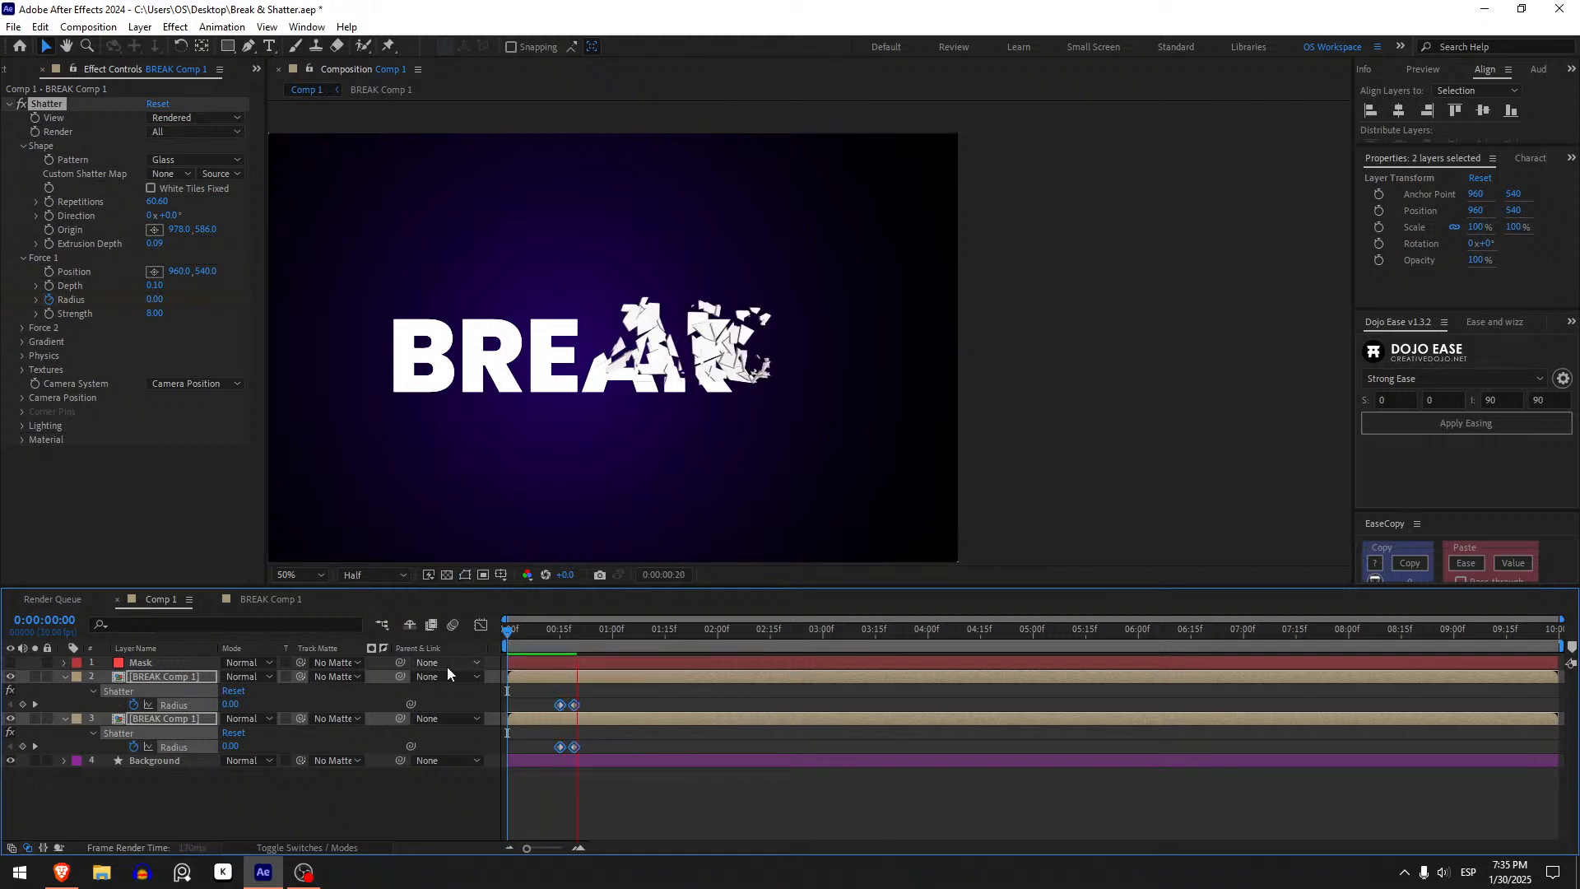
pyautogui.press('space')
# - Fit the composition in the viewer and scrub through the start of the shatter animation
pyautogui.click(307, 576)
pyautogui.click(331, 299)
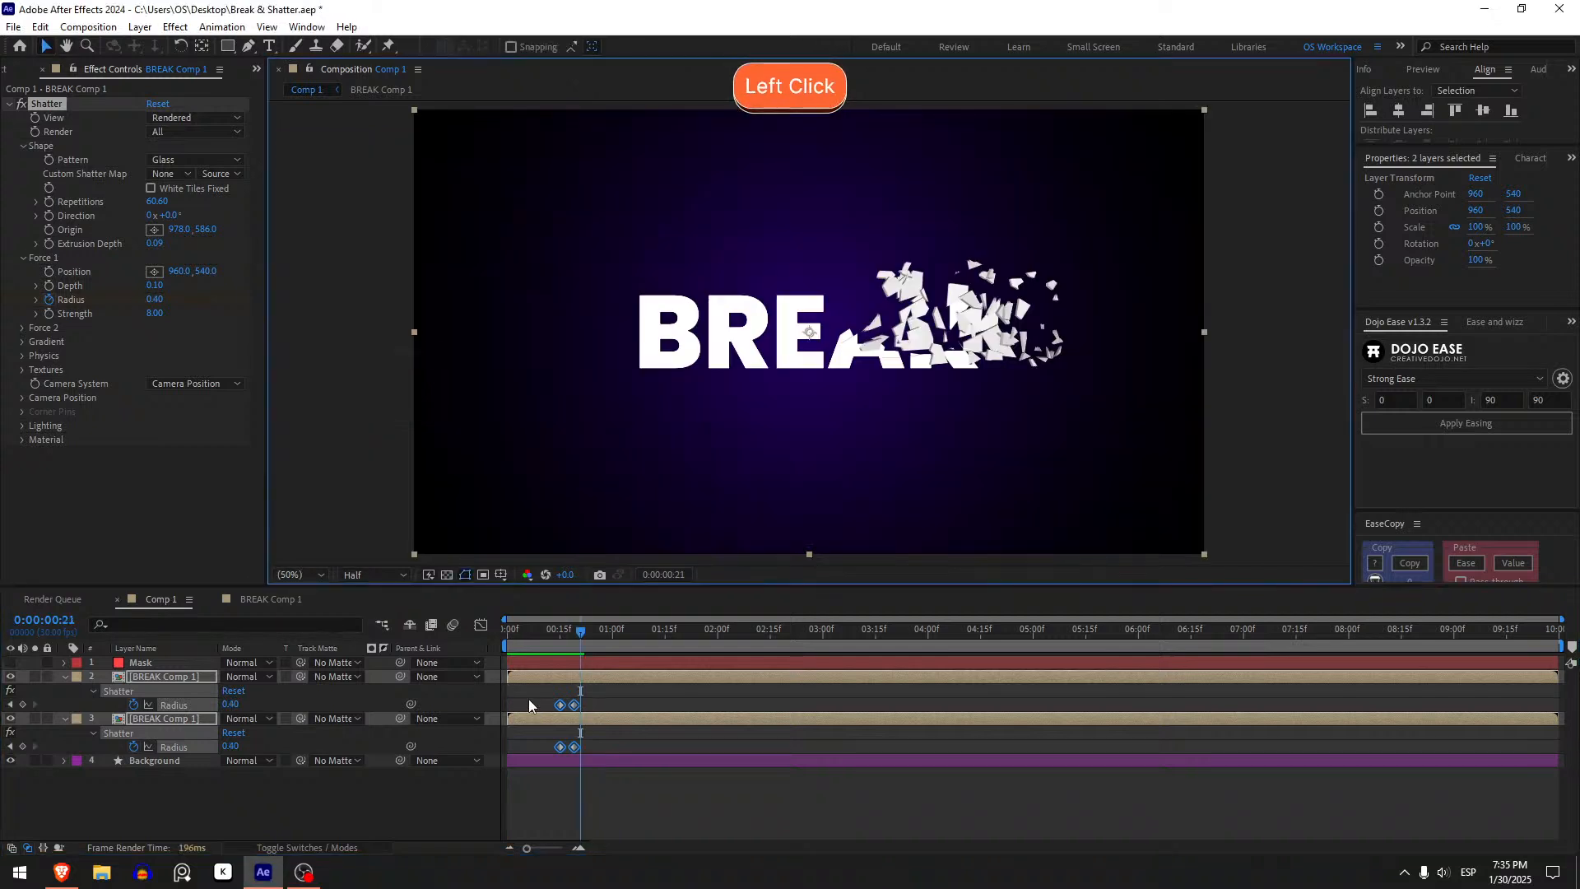
pyautogui.moveTo(576, 630); pyautogui.dragTo(451, 628)
pyautogui.press('space')
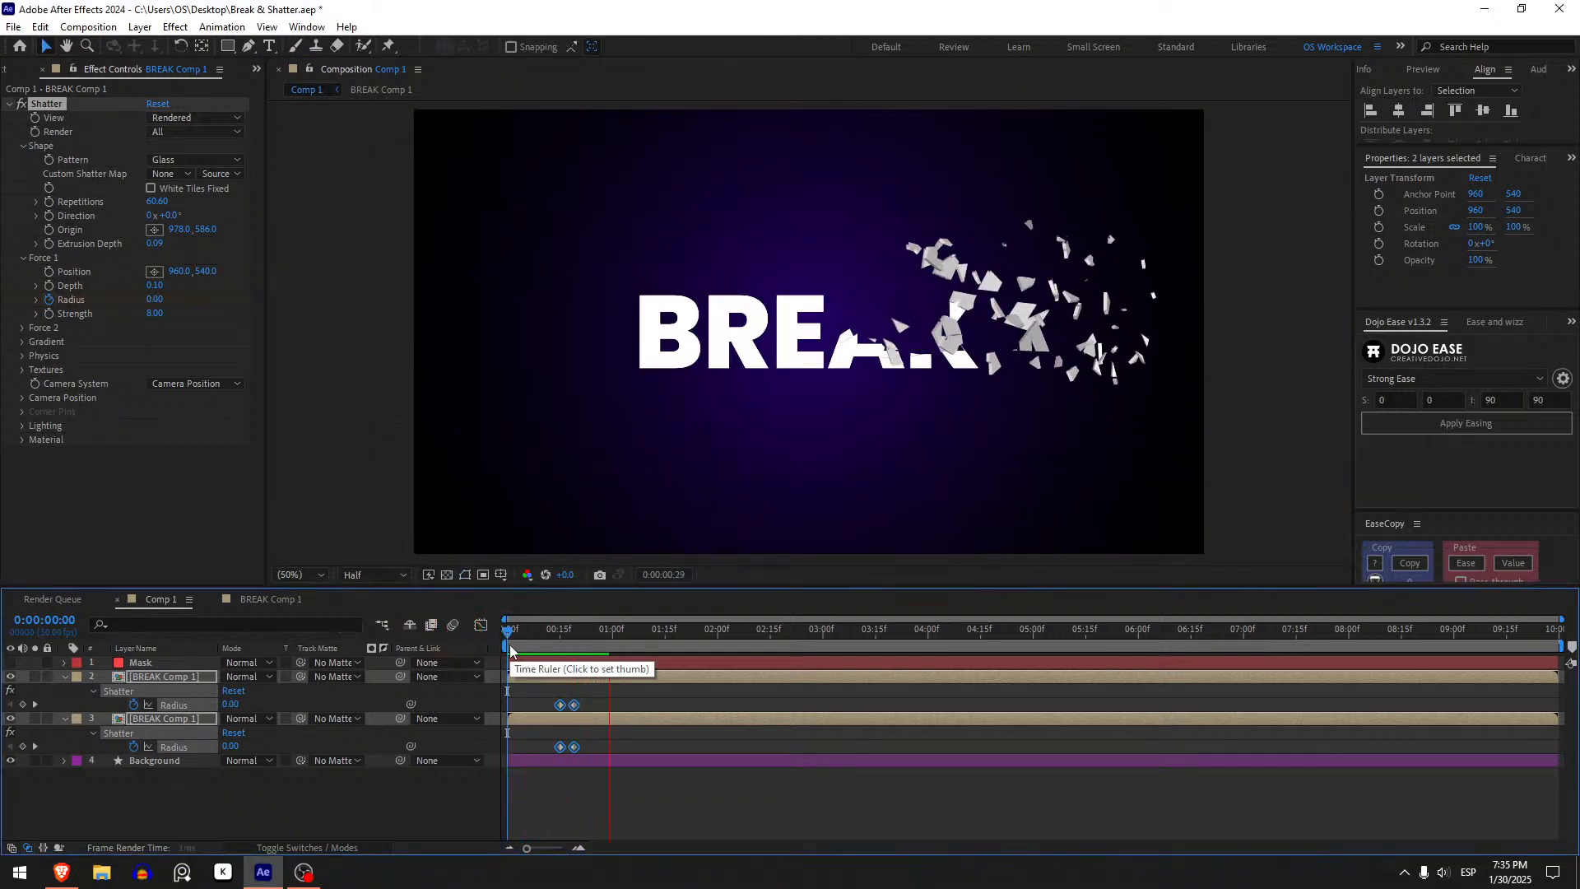
pyautogui.click(510, 647)
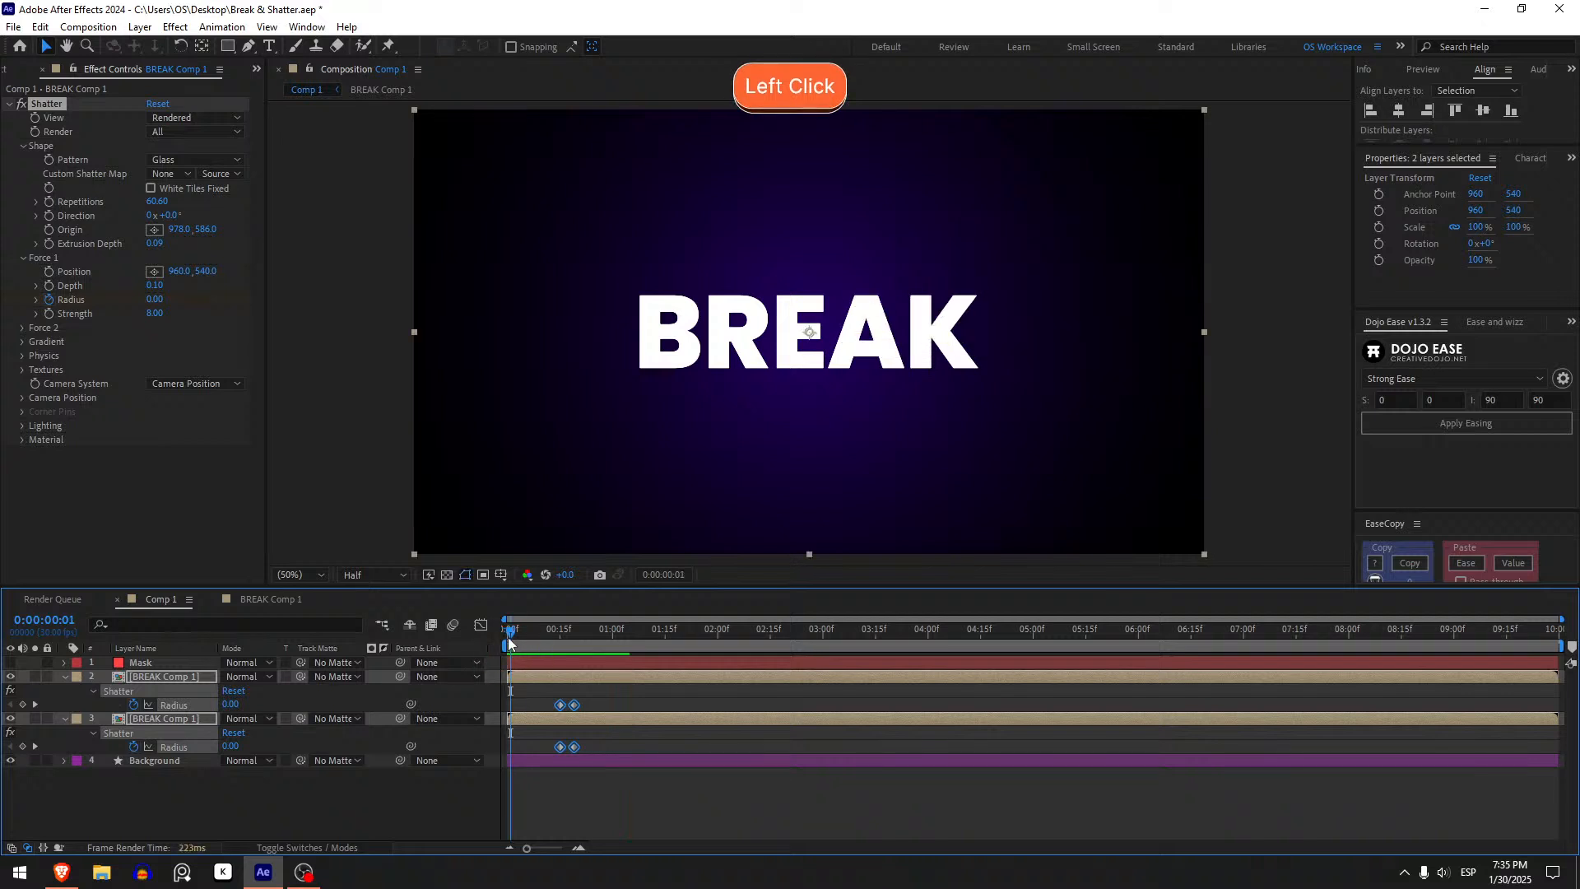
pyautogui.moveTo(510, 633); pyautogui.dragTo(615, 646)
# - Draw a new polygon mask on the Mask layer around the B and R letters with the Pen tool
pyautogui.click(567, 664)
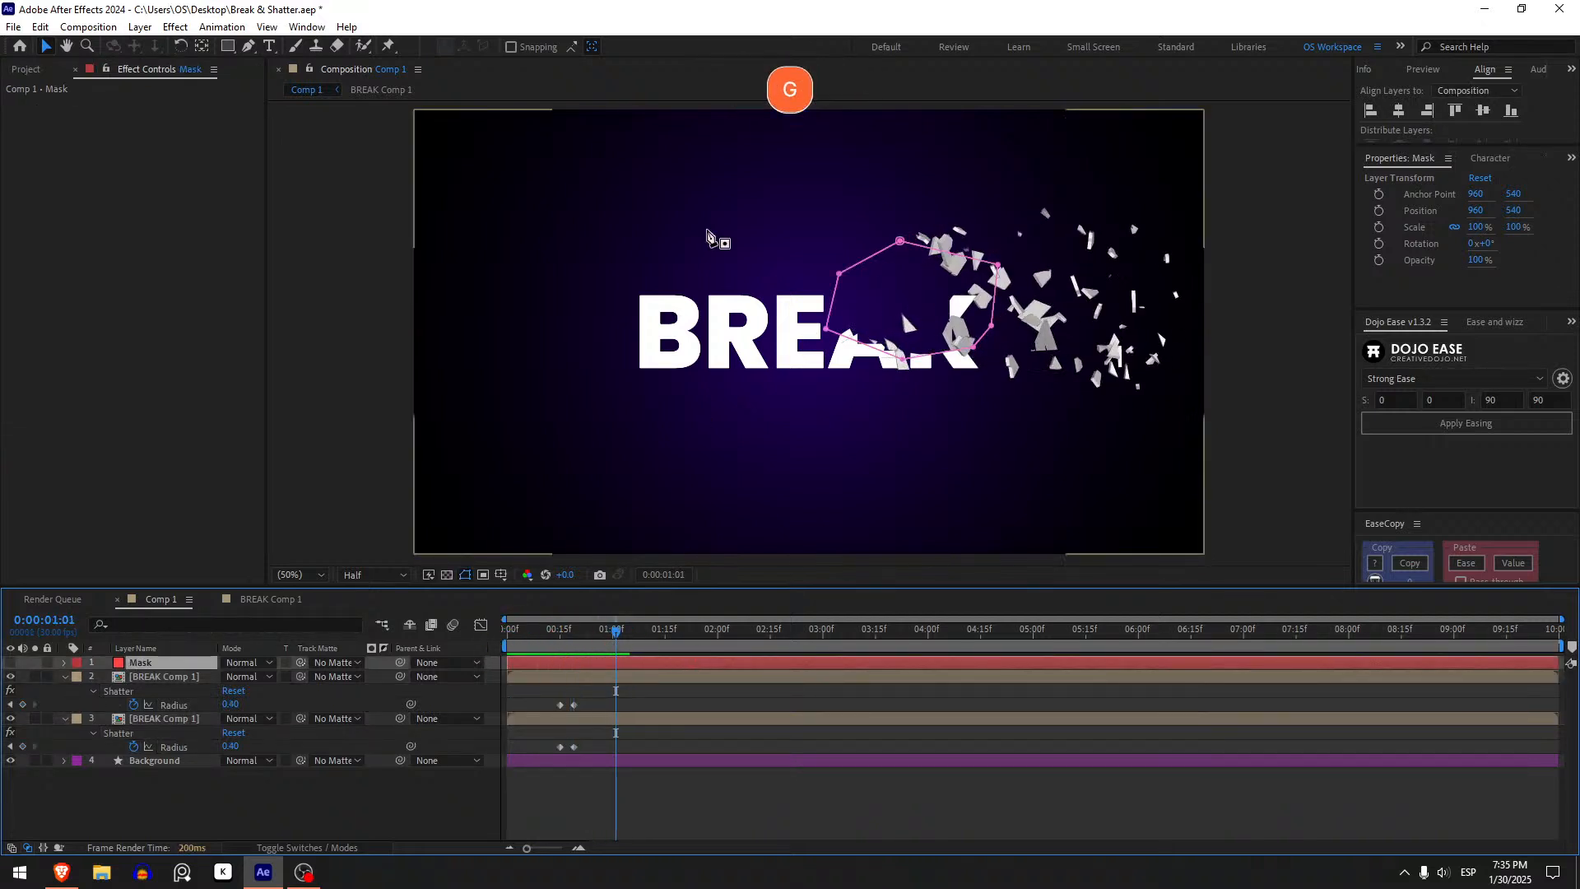
pyautogui.press('g')
pyautogui.click(719, 393)
pyautogui.click(730, 355)
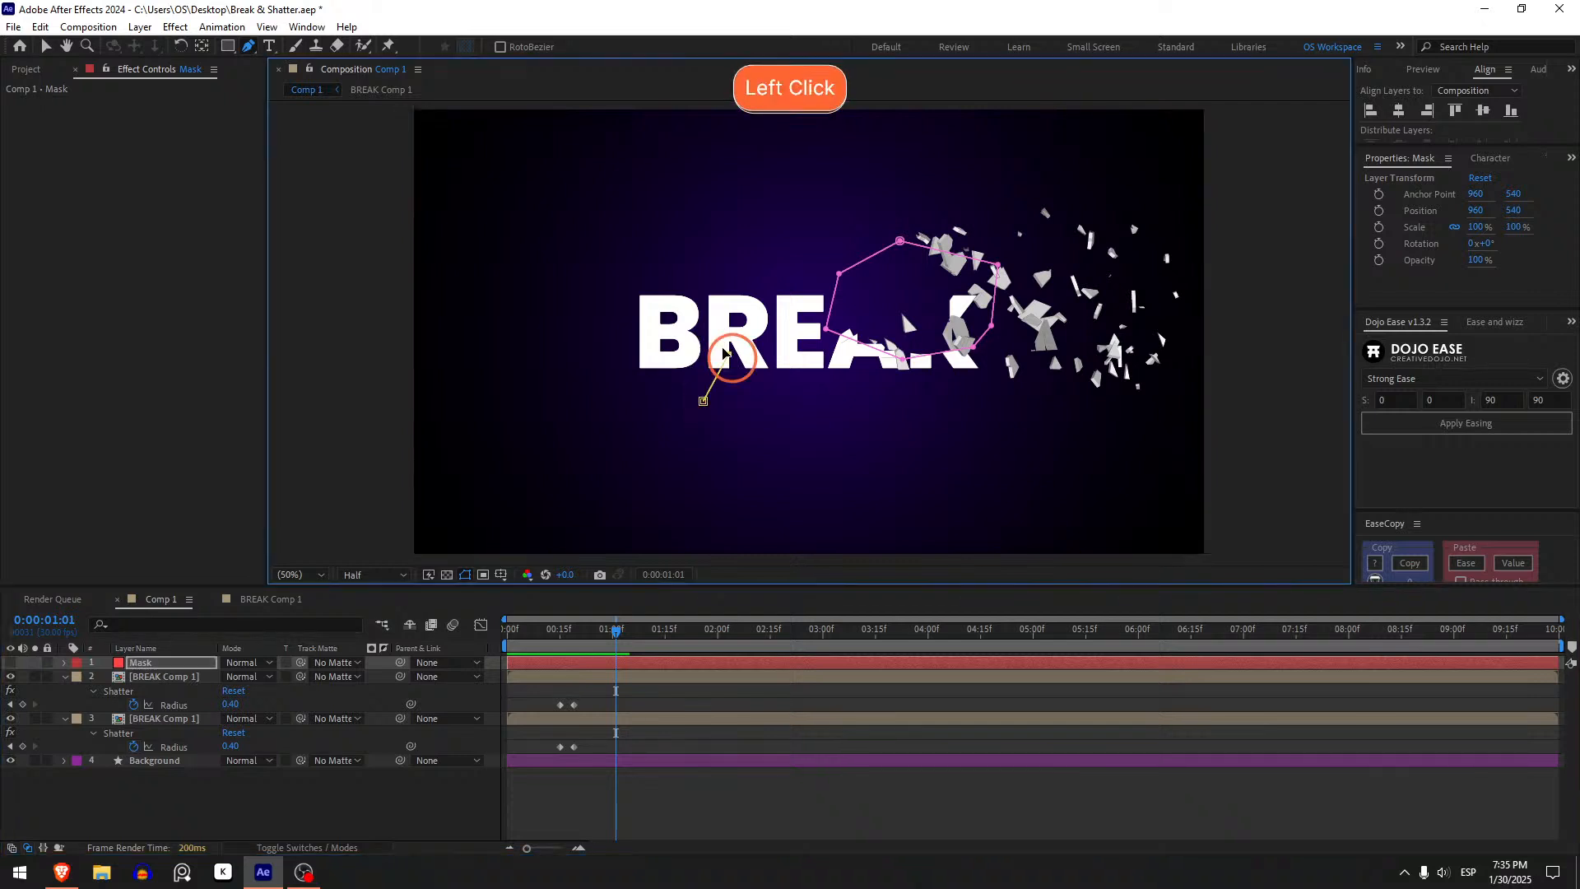
pyautogui.click(682, 321)
pyautogui.click(602, 331)
pyautogui.click(622, 395)
pyautogui.click(686, 423)
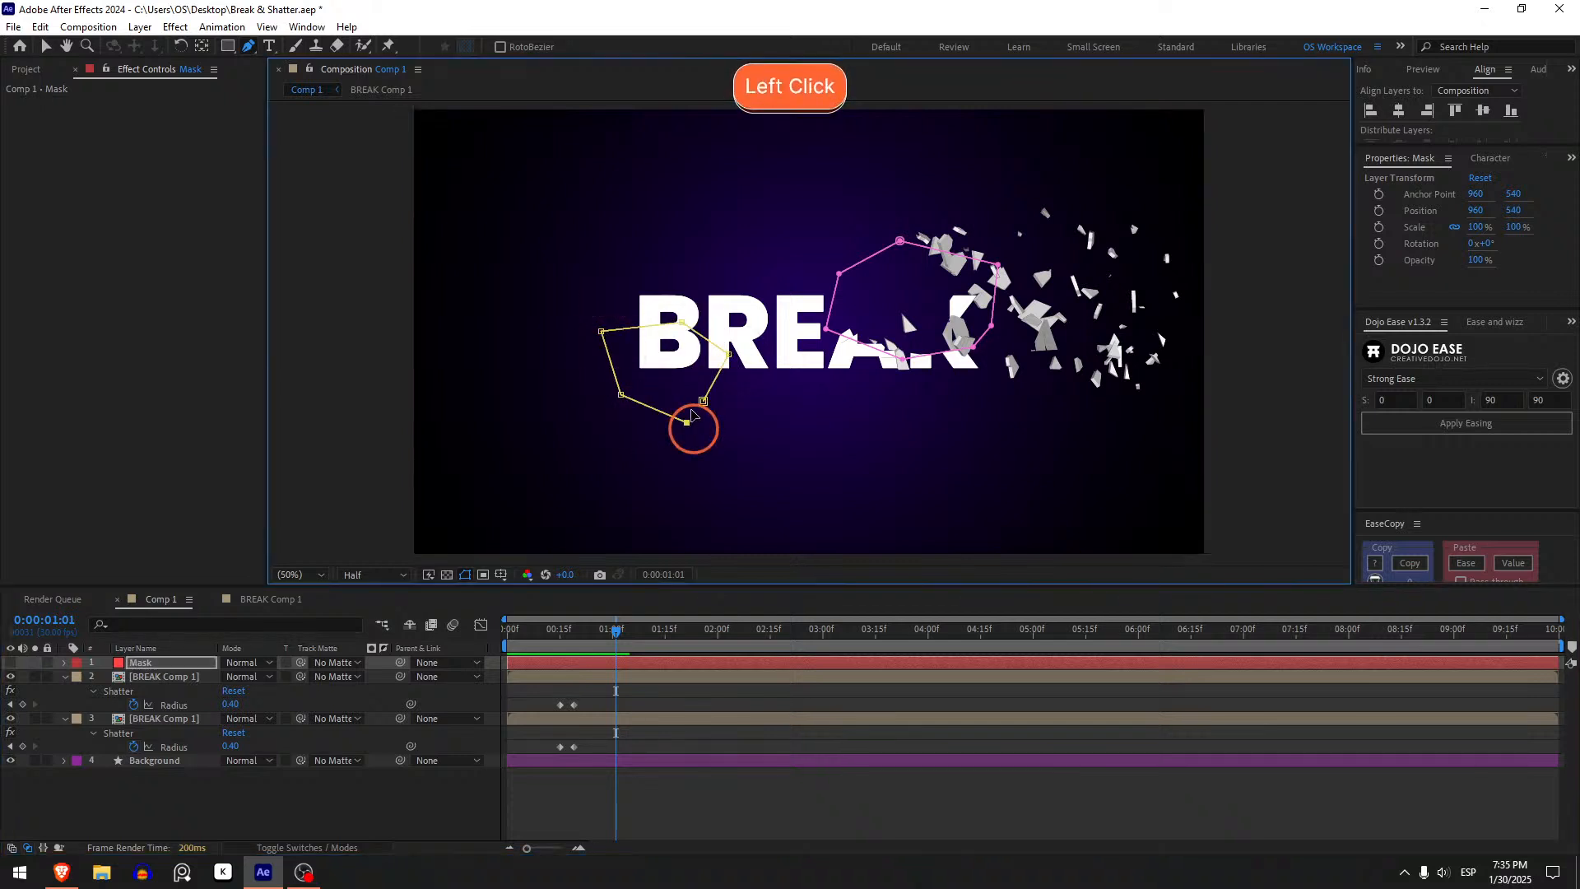
pyautogui.click(703, 401)
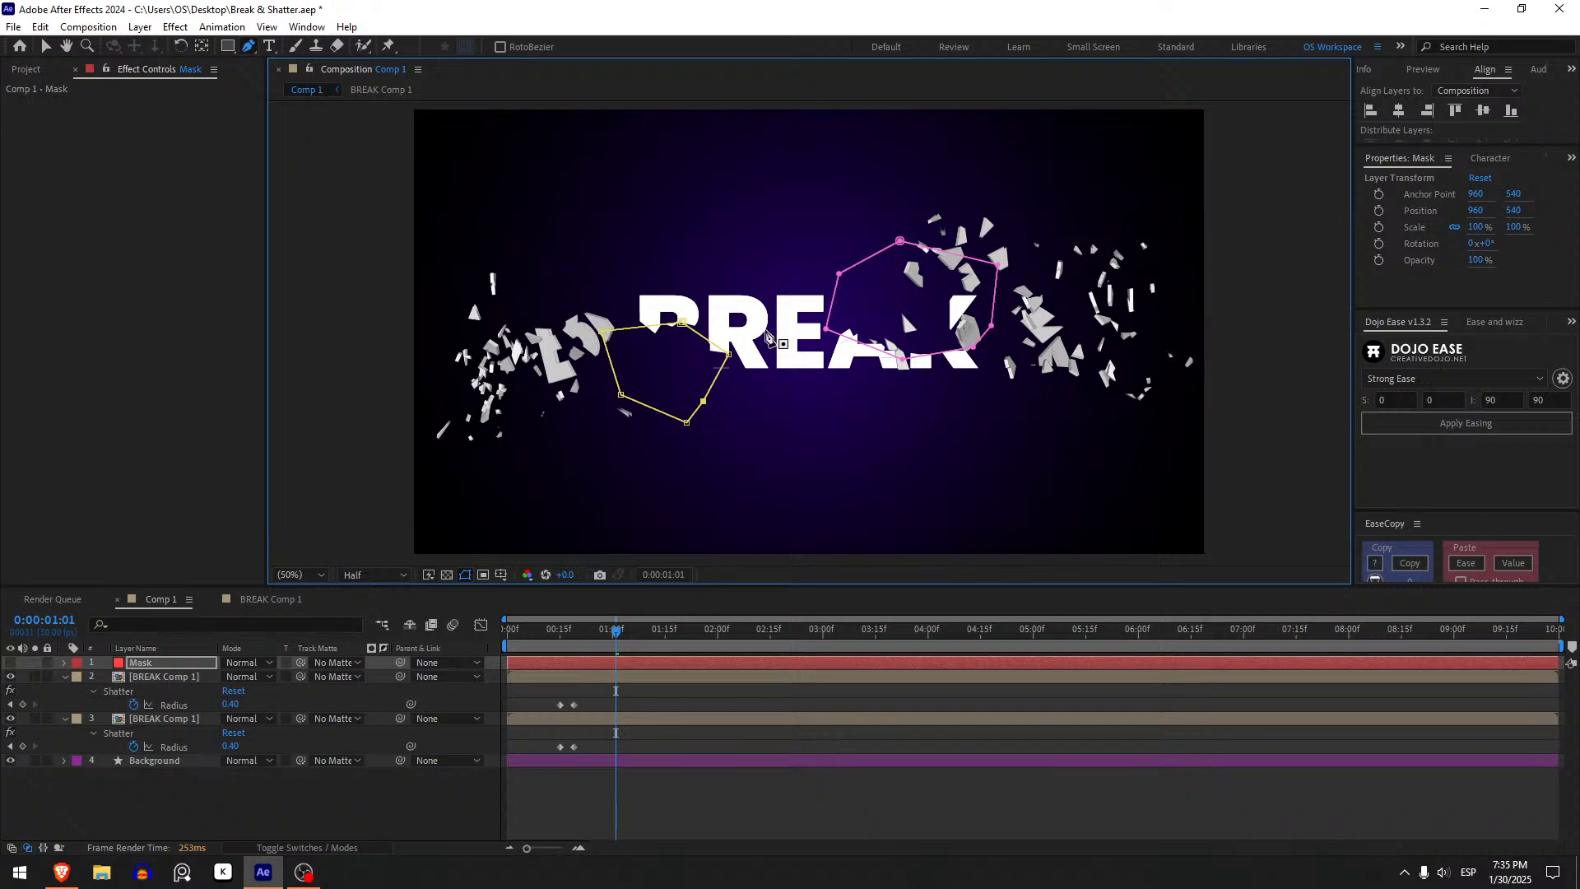
# - Draw a small polygon mask on the Mask layer over the top of the R and E, then return to the Selection tool
pyautogui.click(734, 278)
pyautogui.click(781, 319)
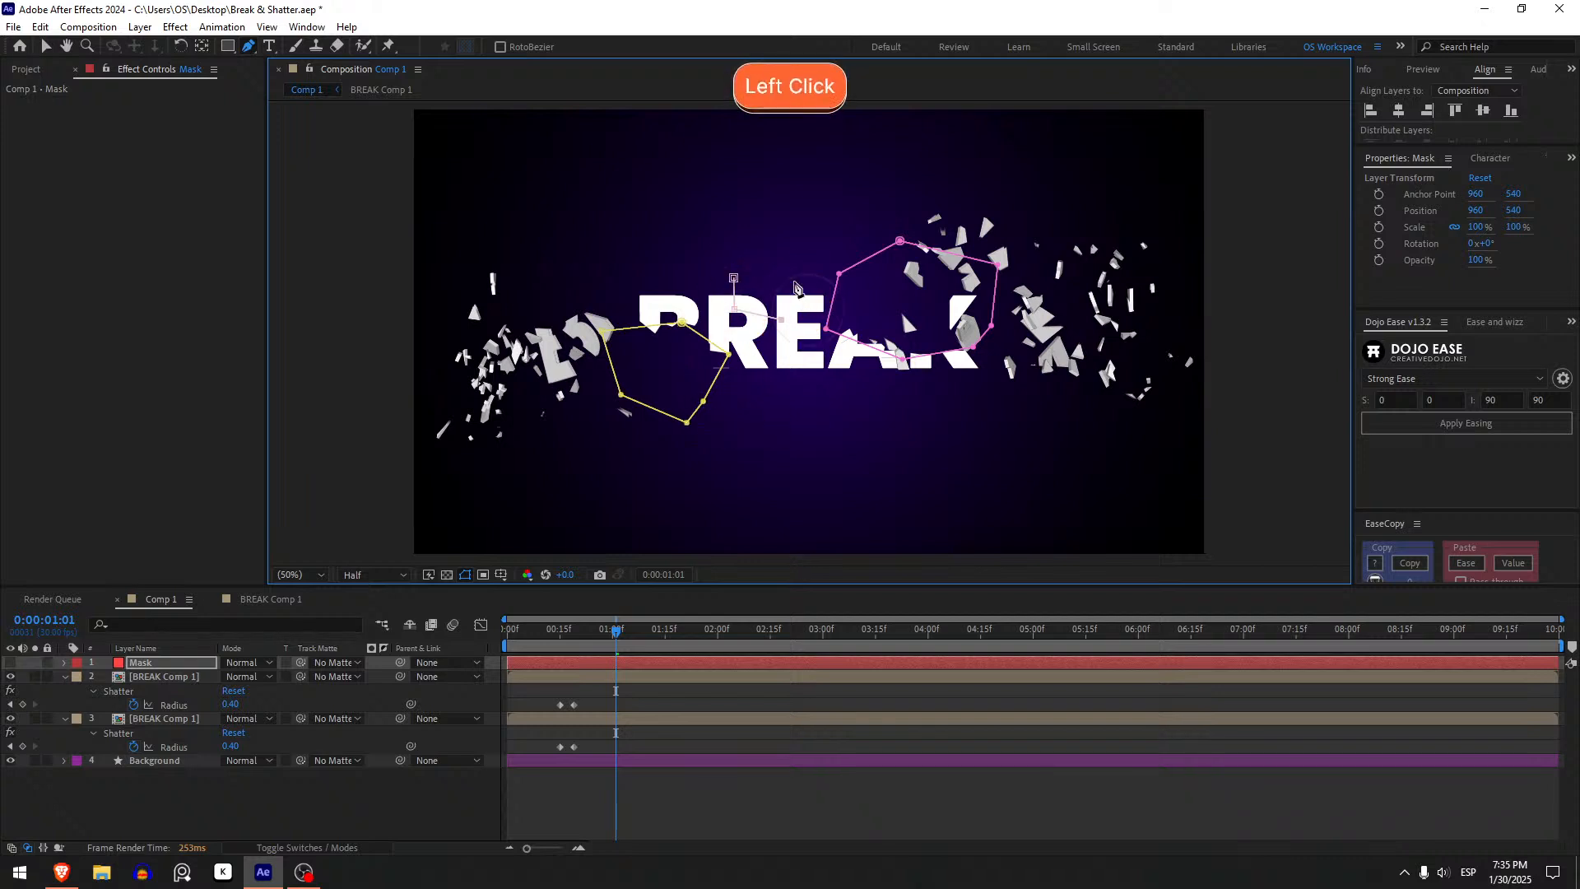
pyautogui.click(793, 281)
pyautogui.click(755, 261)
pyautogui.click(734, 278)
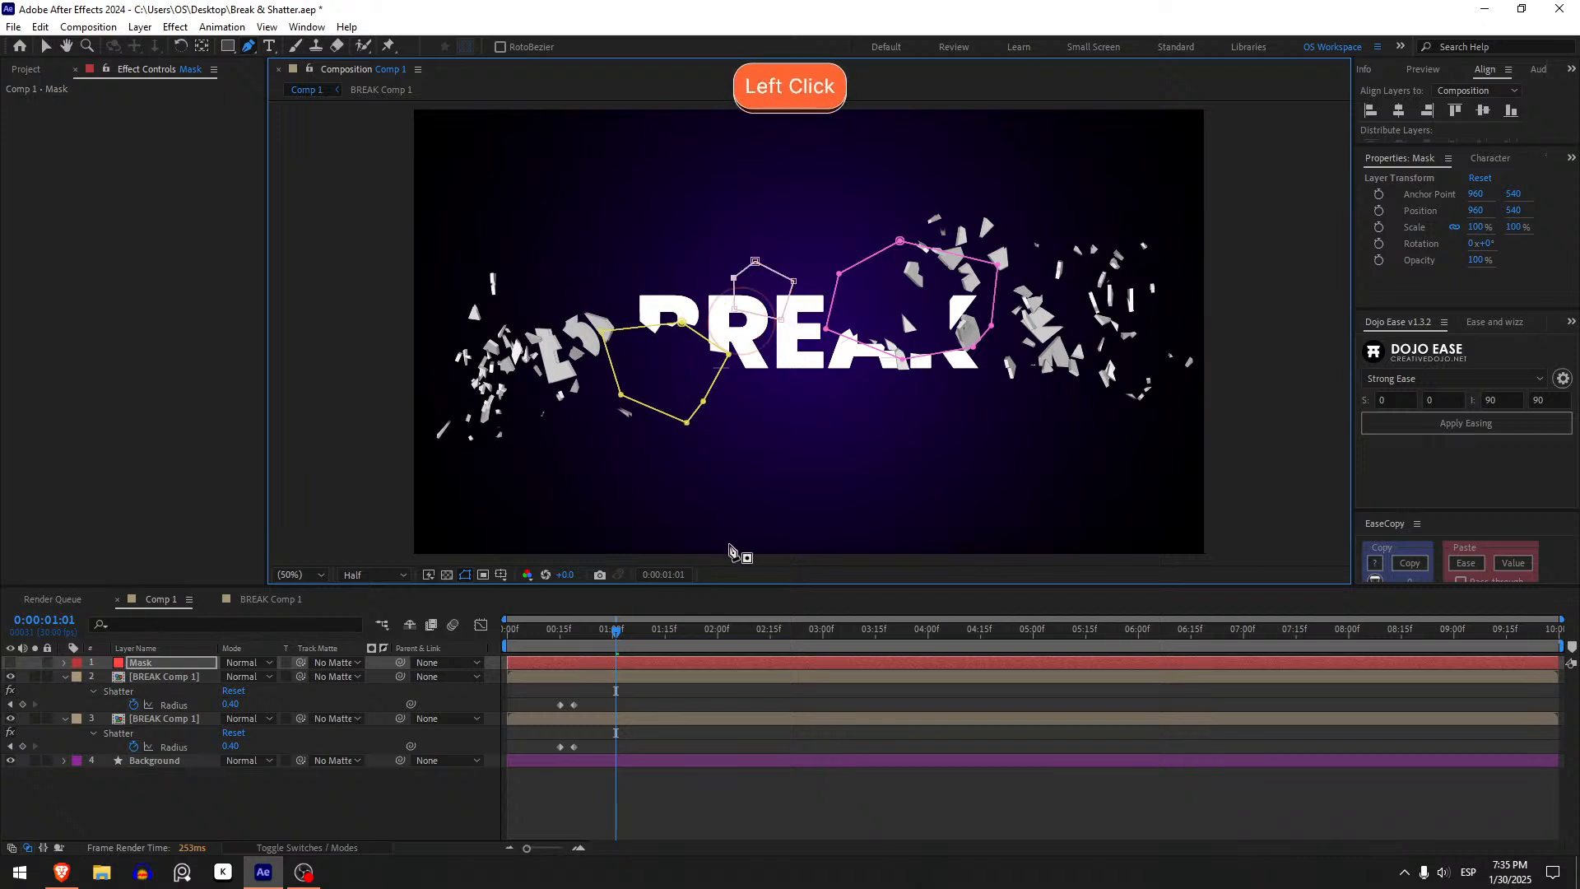
pyautogui.click(647, 780)
pyautogui.press('v')
# - Preview the shatter with the new masks from the start several times
pyautogui.click(535, 631)
pyautogui.moveTo(534, 630); pyautogui.dragTo(498, 631)
pyautogui.press('space')
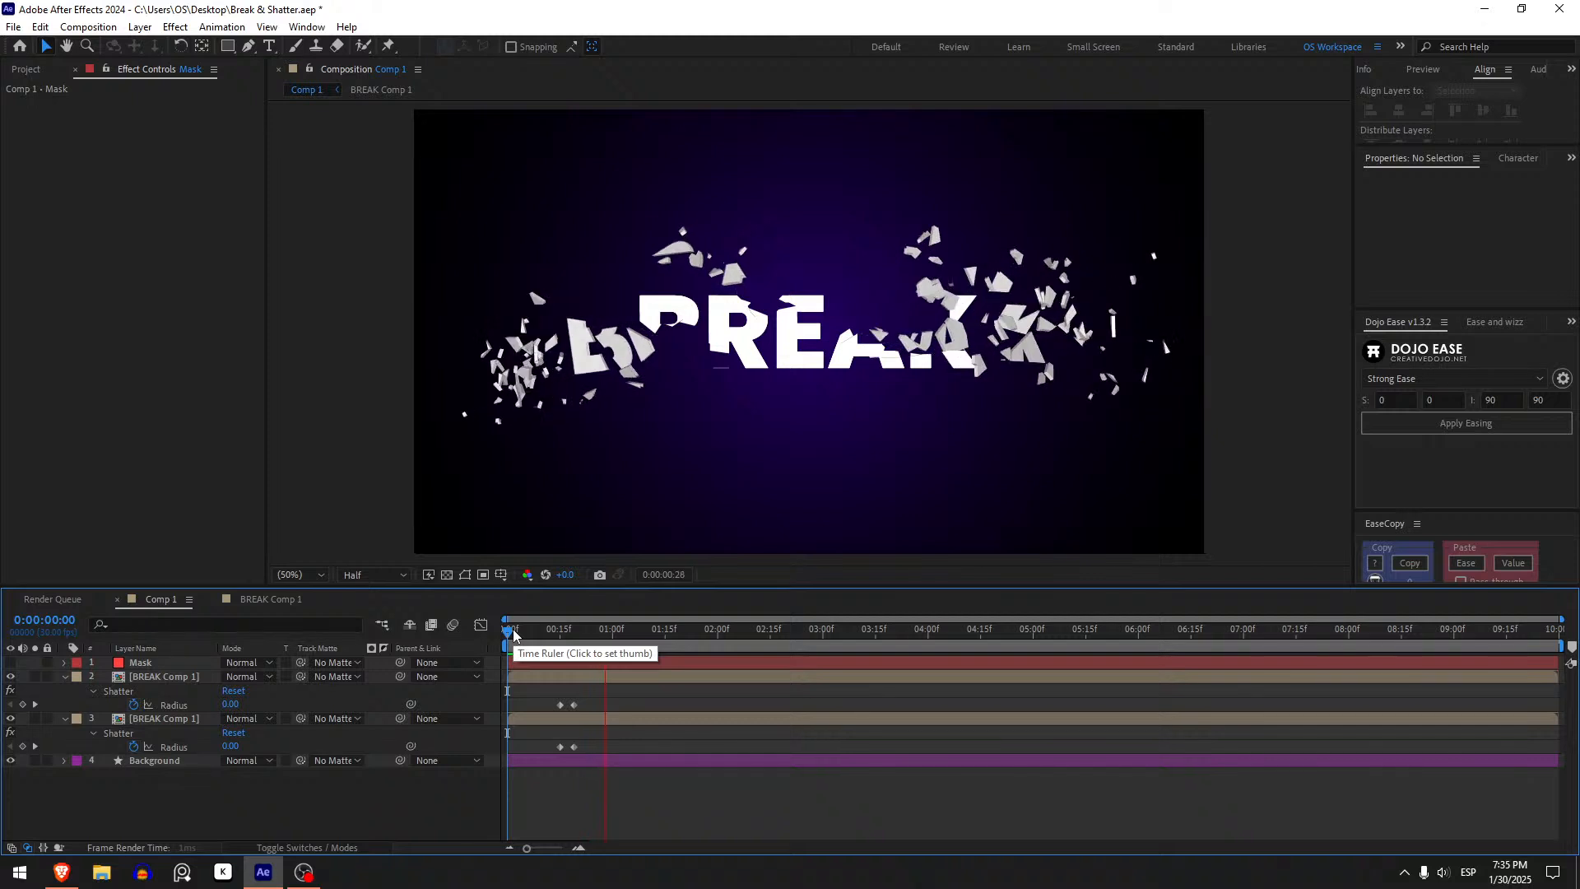
pyautogui.press('space')
pyautogui.press('space')
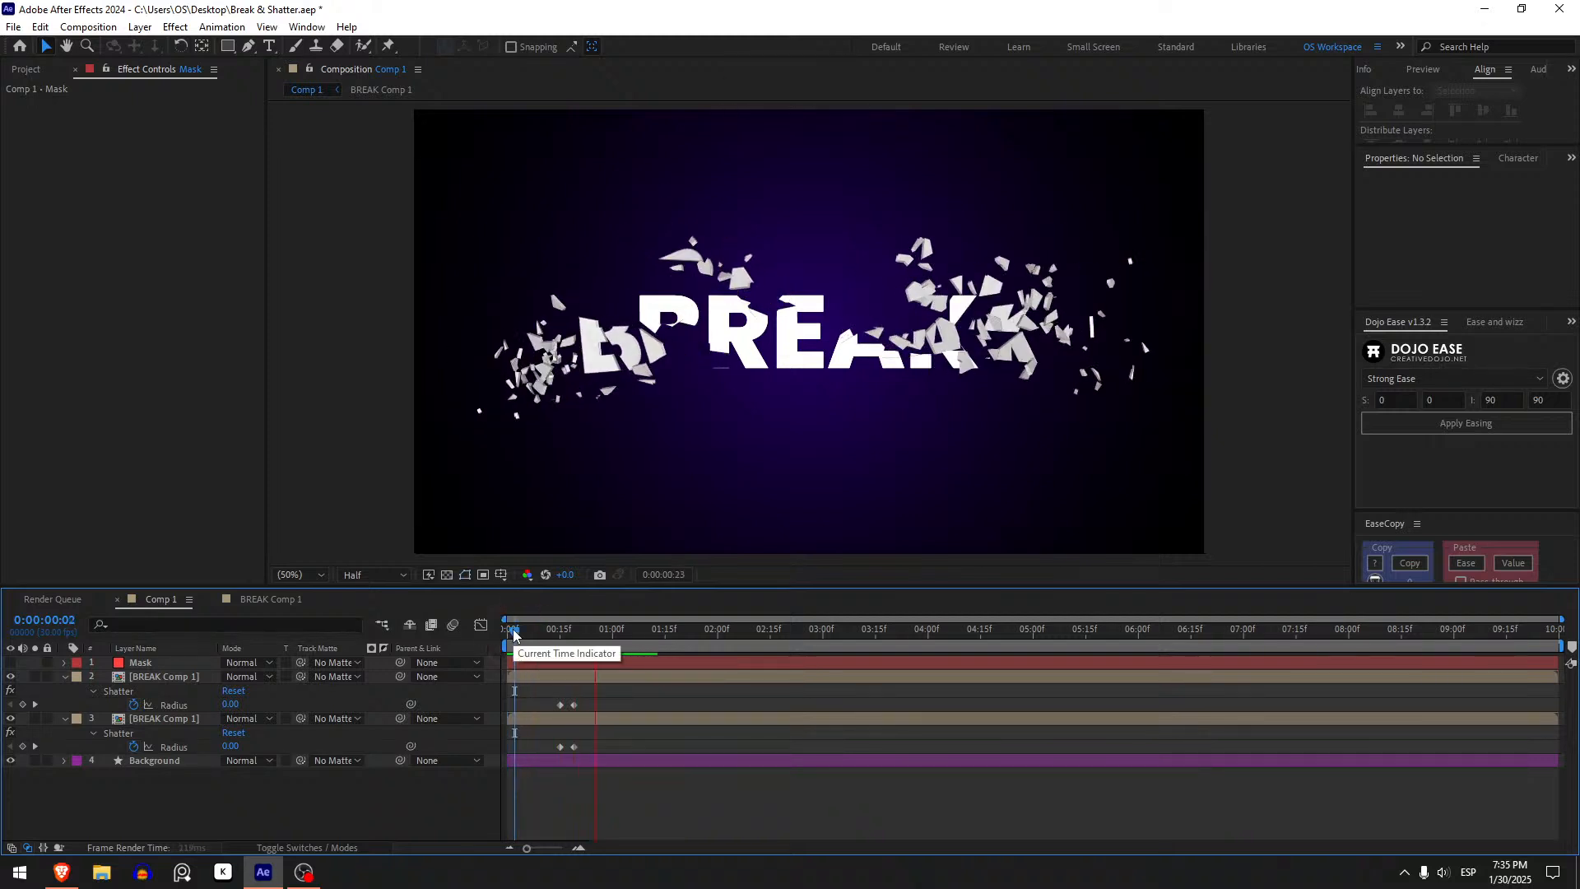
pyautogui.press('space')
pyautogui.press('space')
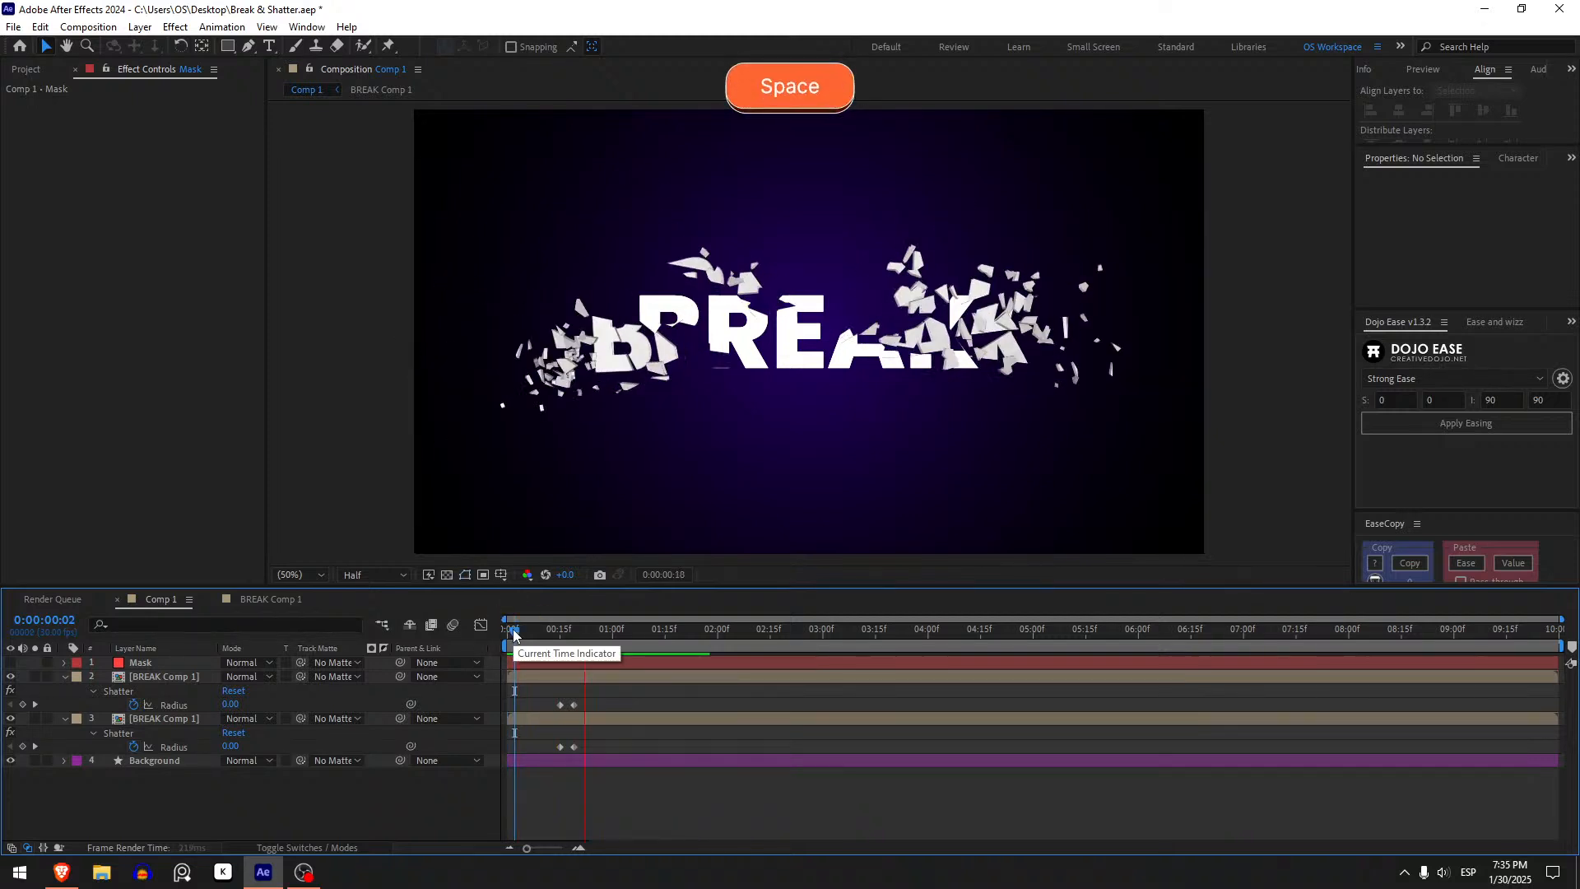
# - Around frame 29, enlarge the lower-left mask by pulling its bottom vertex down and right
pyautogui.moveTo(512, 629); pyautogui.dragTo(609, 656)
pyautogui.click(580, 678)
pyautogui.click(140, 663)
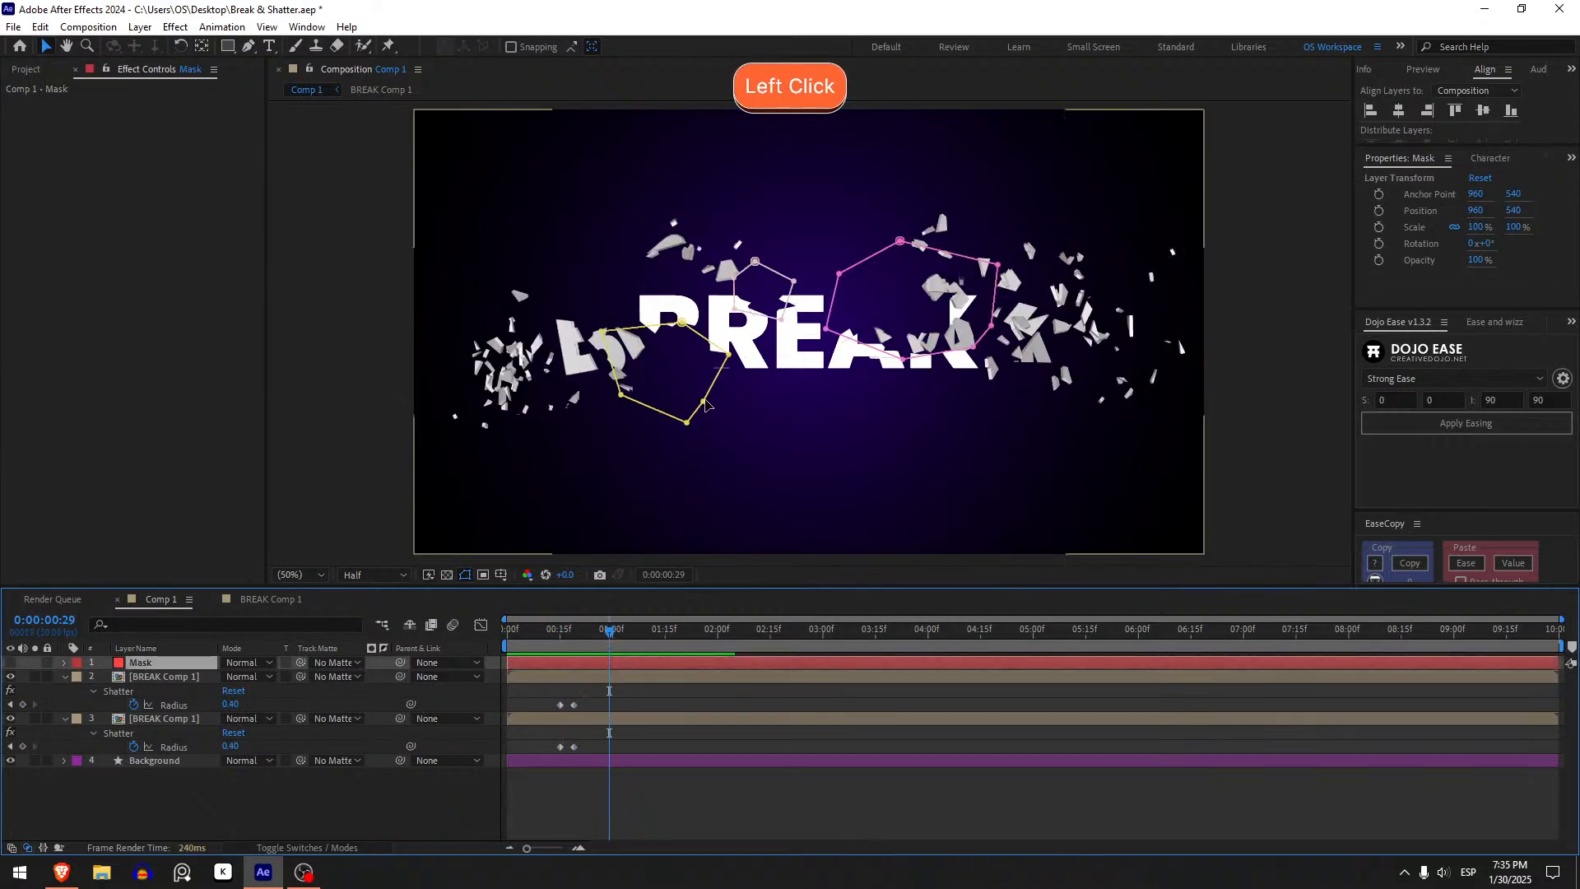
pyautogui.moveTo(745, 428); pyautogui.dragTo(762, 450)
pyautogui.click(725, 353)
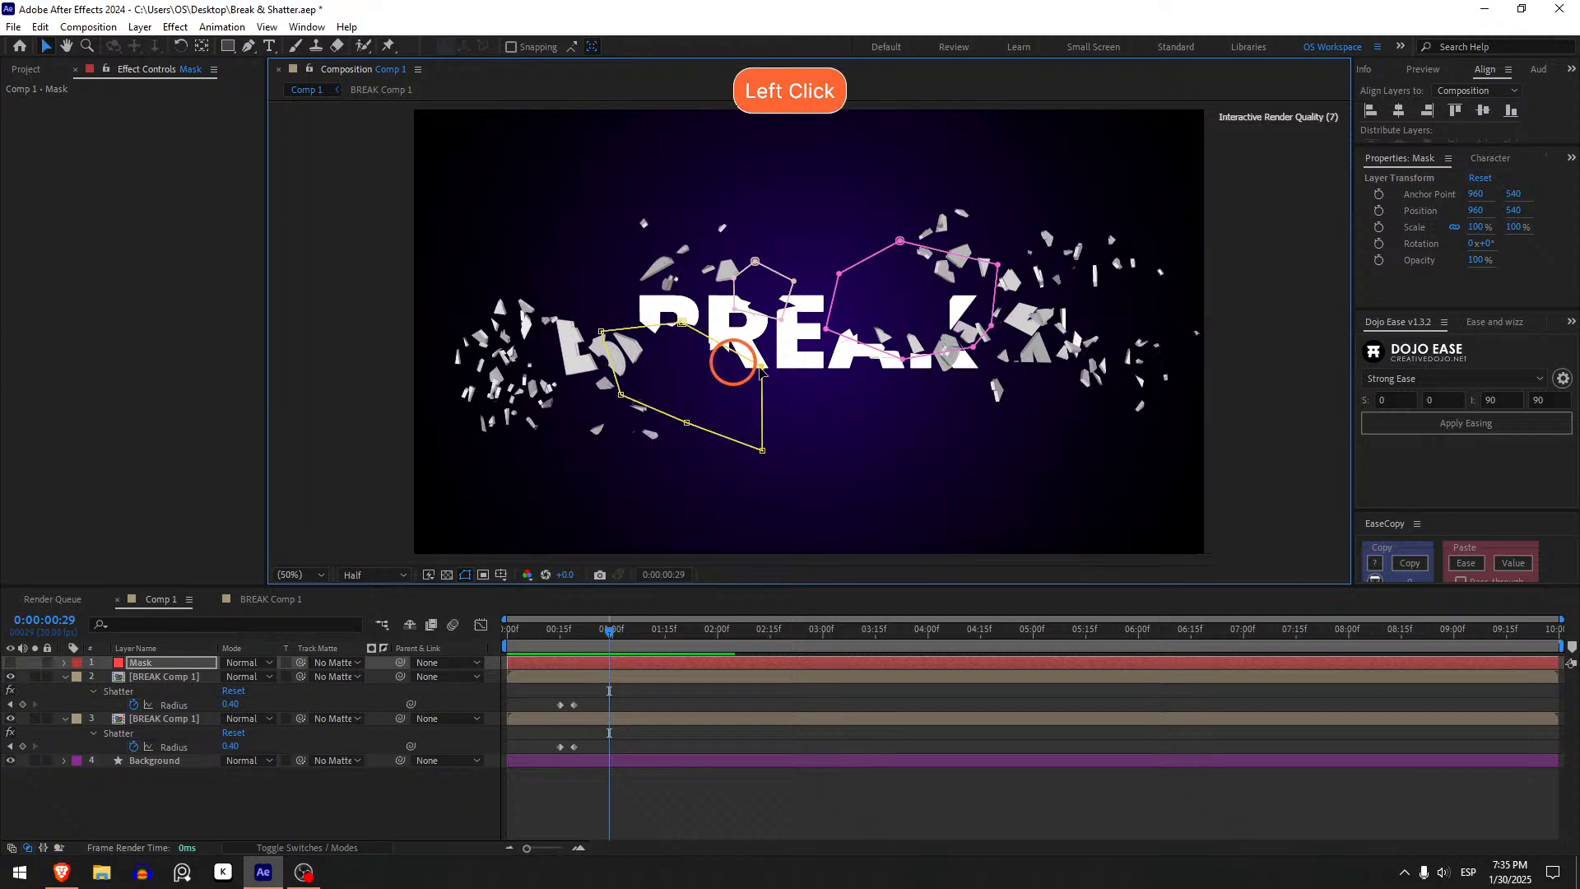
# - Reshape the small upper mask by moving its vertices to widen it over the R and E
pyautogui.moveTo(710, 294); pyautogui.dragTo(713, 297)
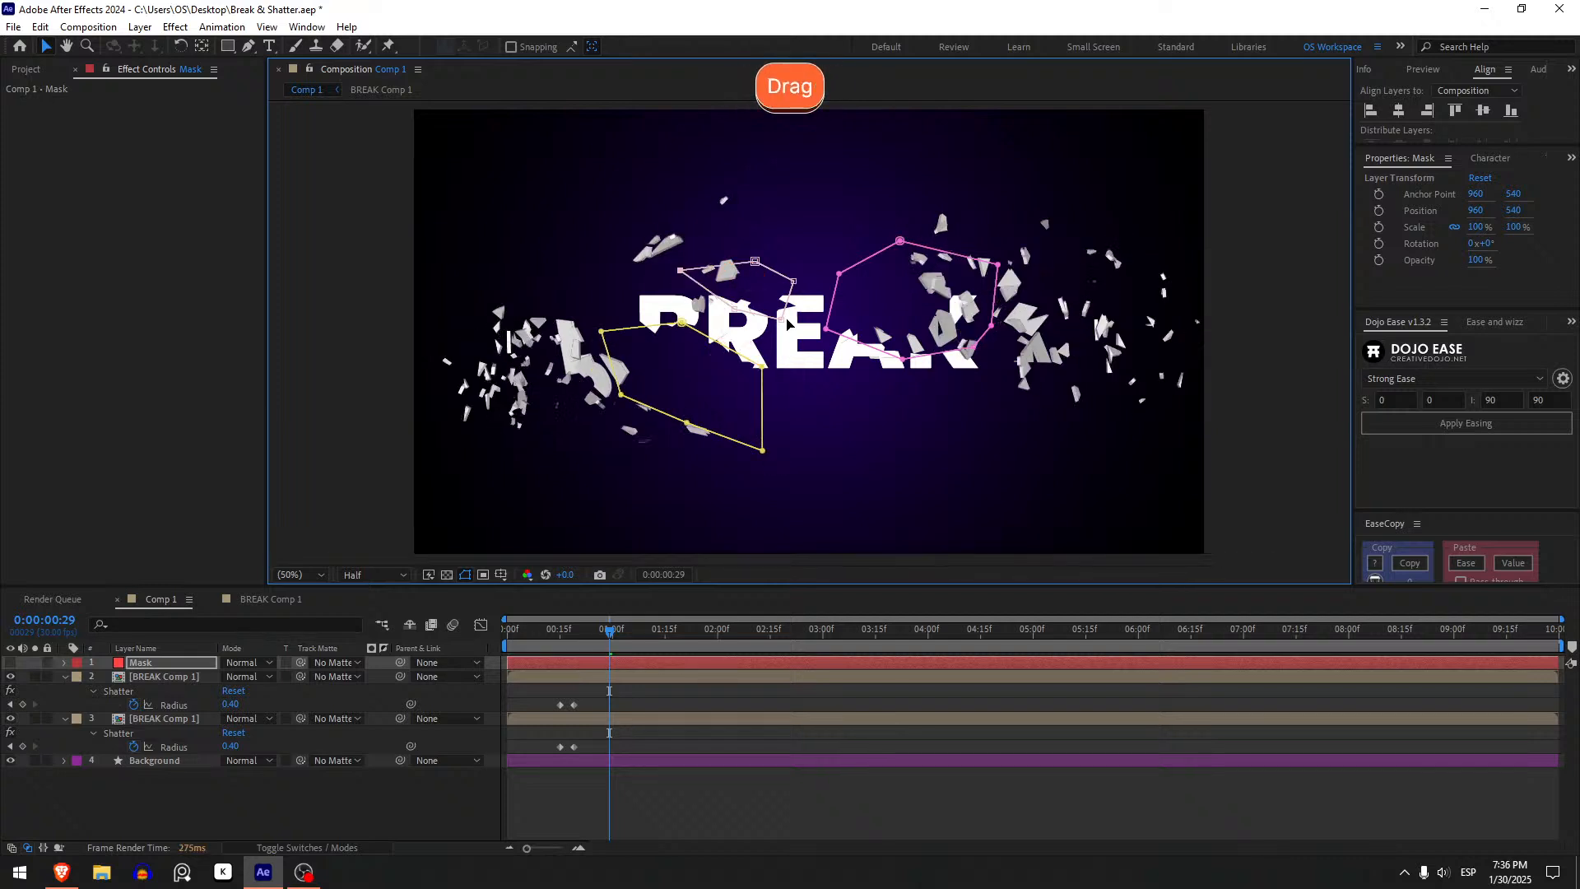
pyautogui.click(812, 289)
pyautogui.moveTo(812, 290); pyautogui.dragTo(727, 320)
pyautogui.moveTo(756, 262); pyautogui.dragTo(791, 261)
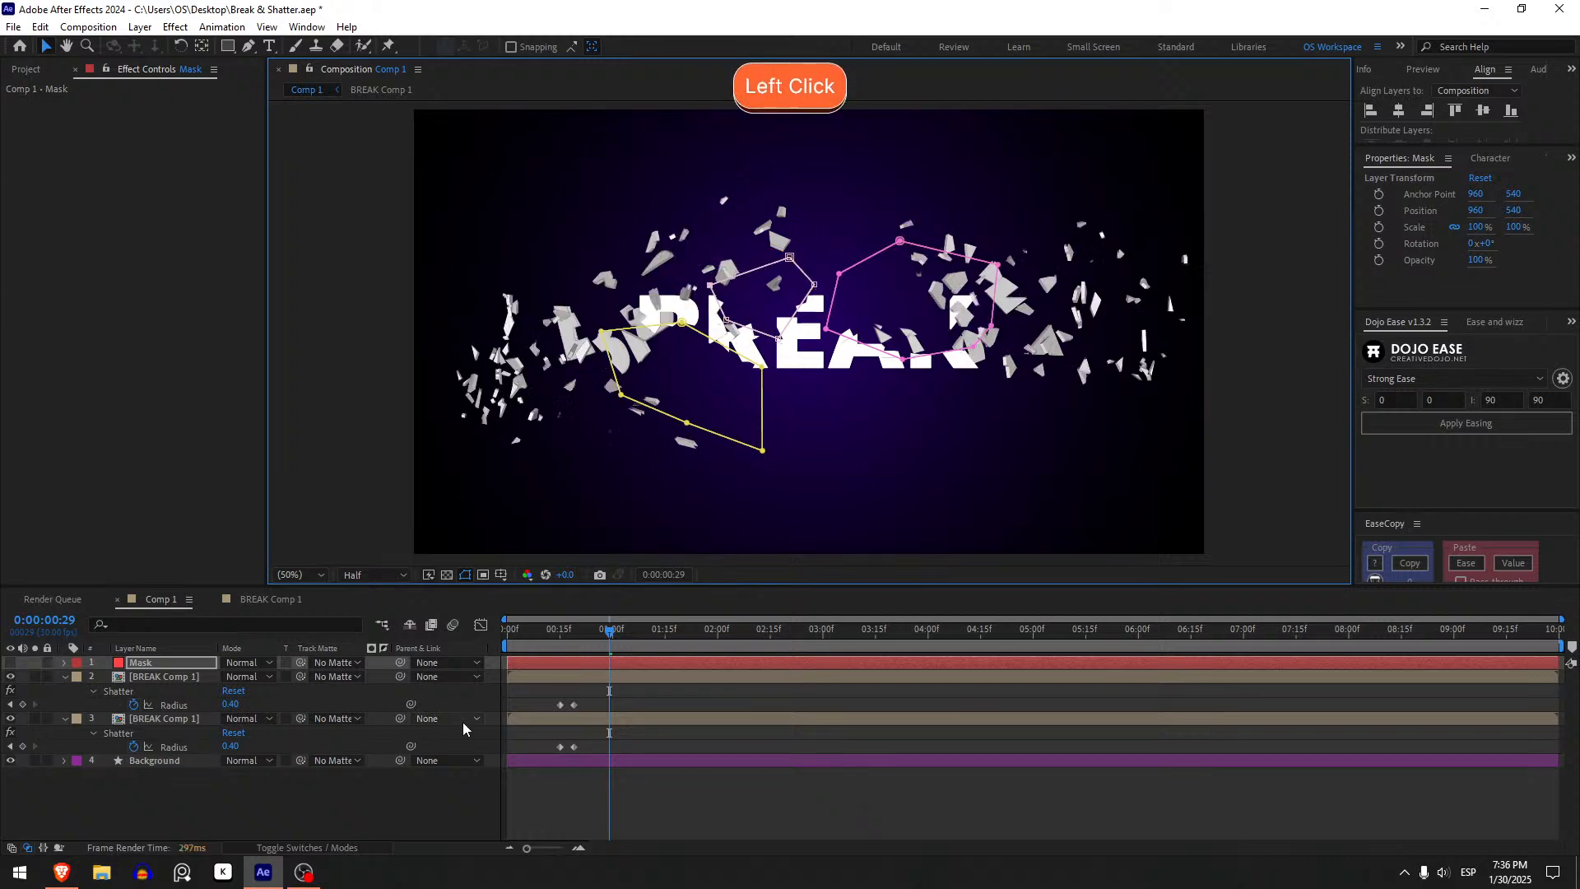
pyautogui.click(522, 703)
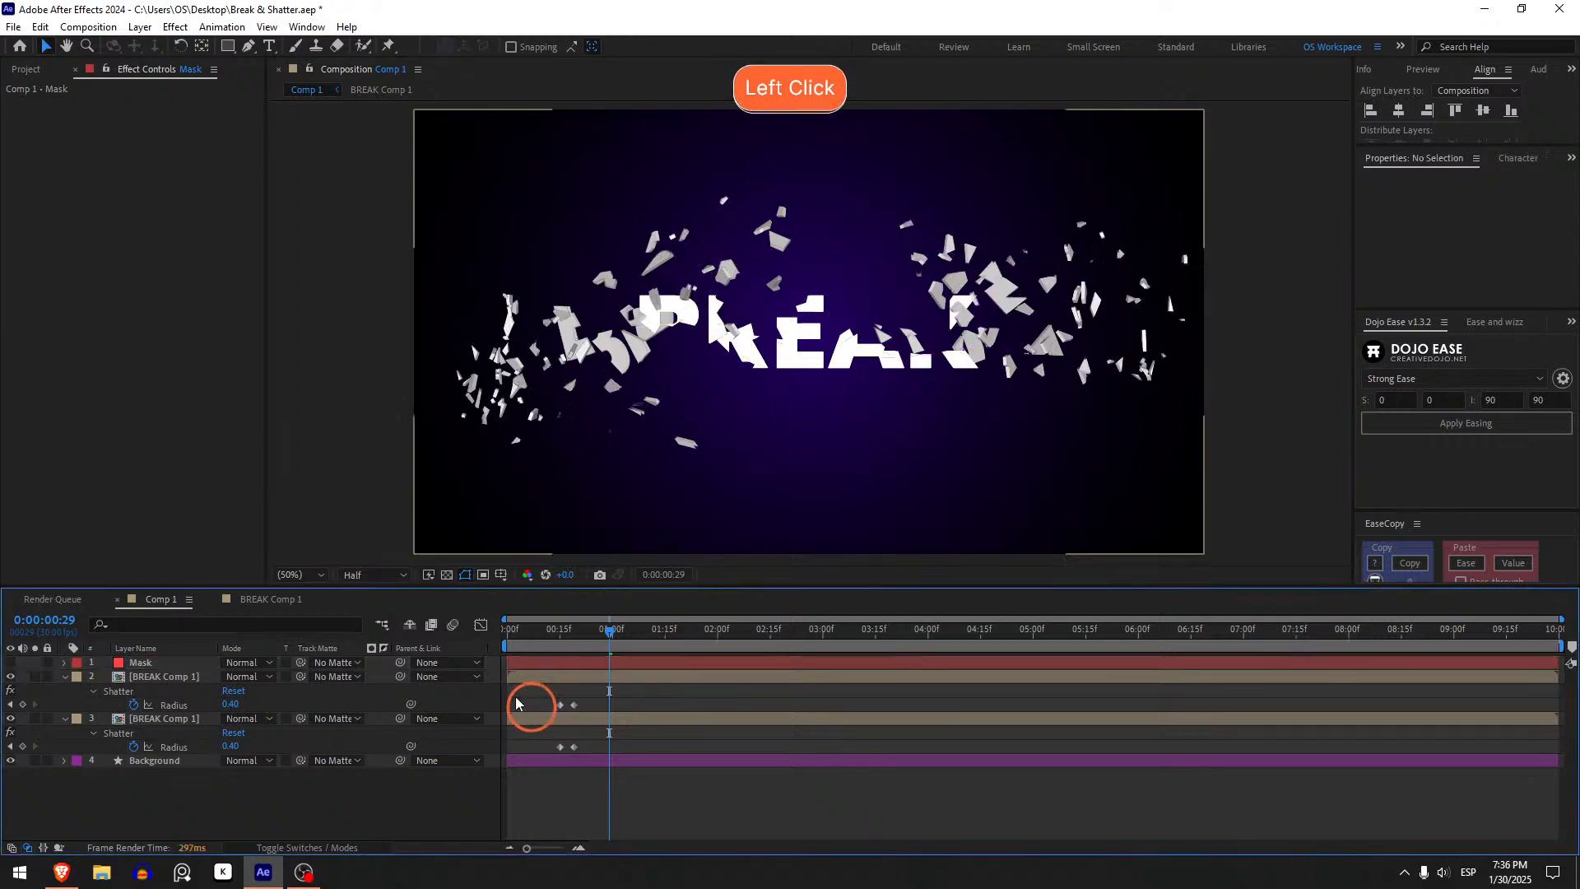
# - Set the work area to end at 2 seconds and preview the shatter from the start
pyautogui.press('Home')
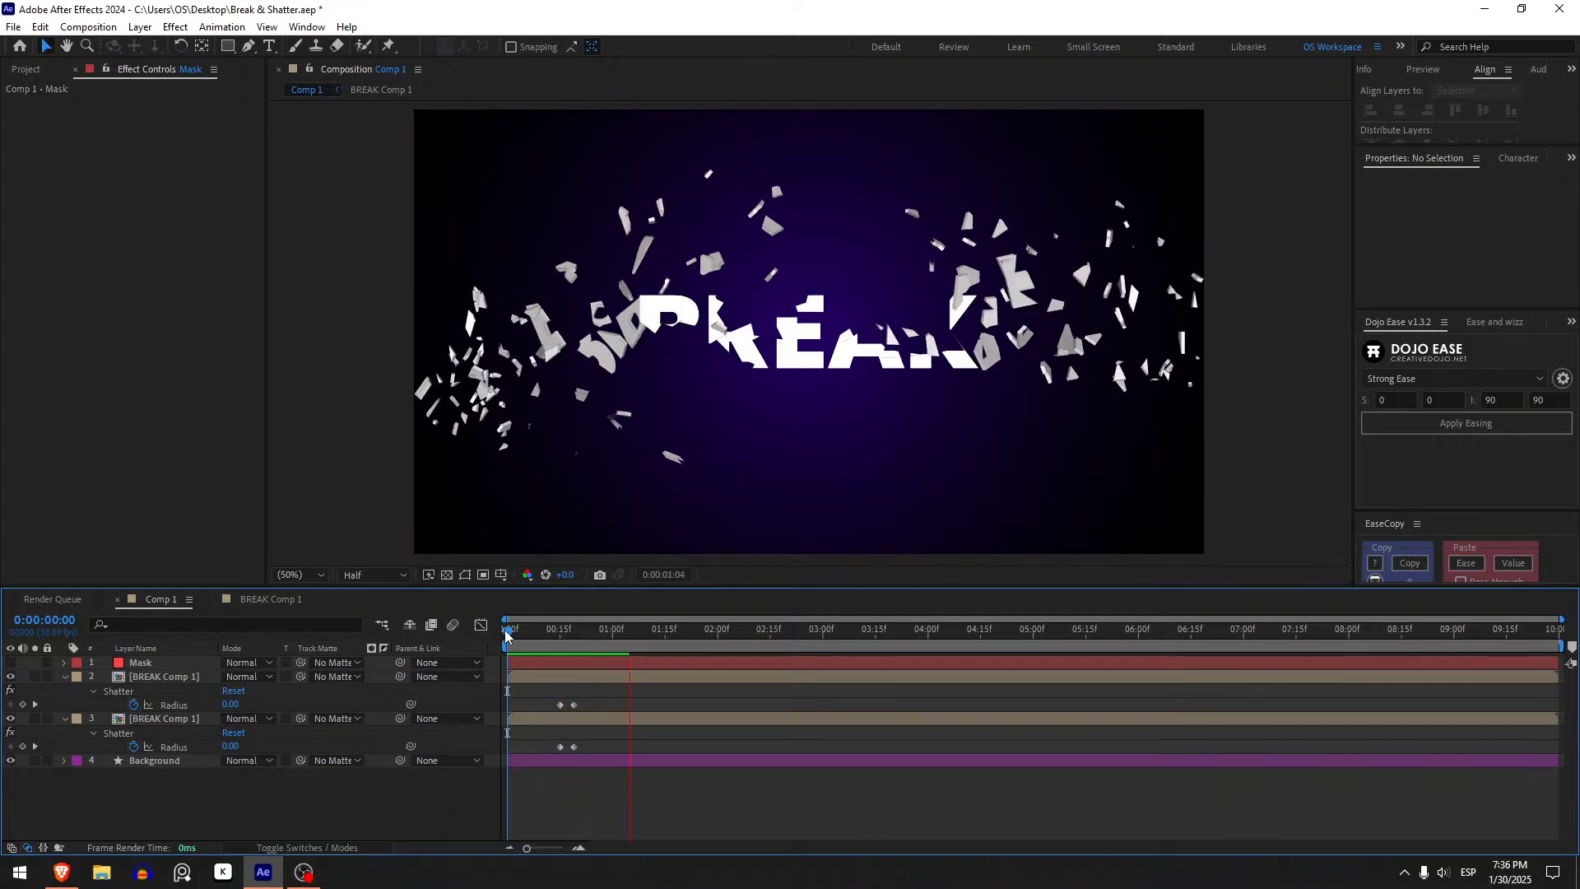
pyautogui.press('space')
pyautogui.press('space')
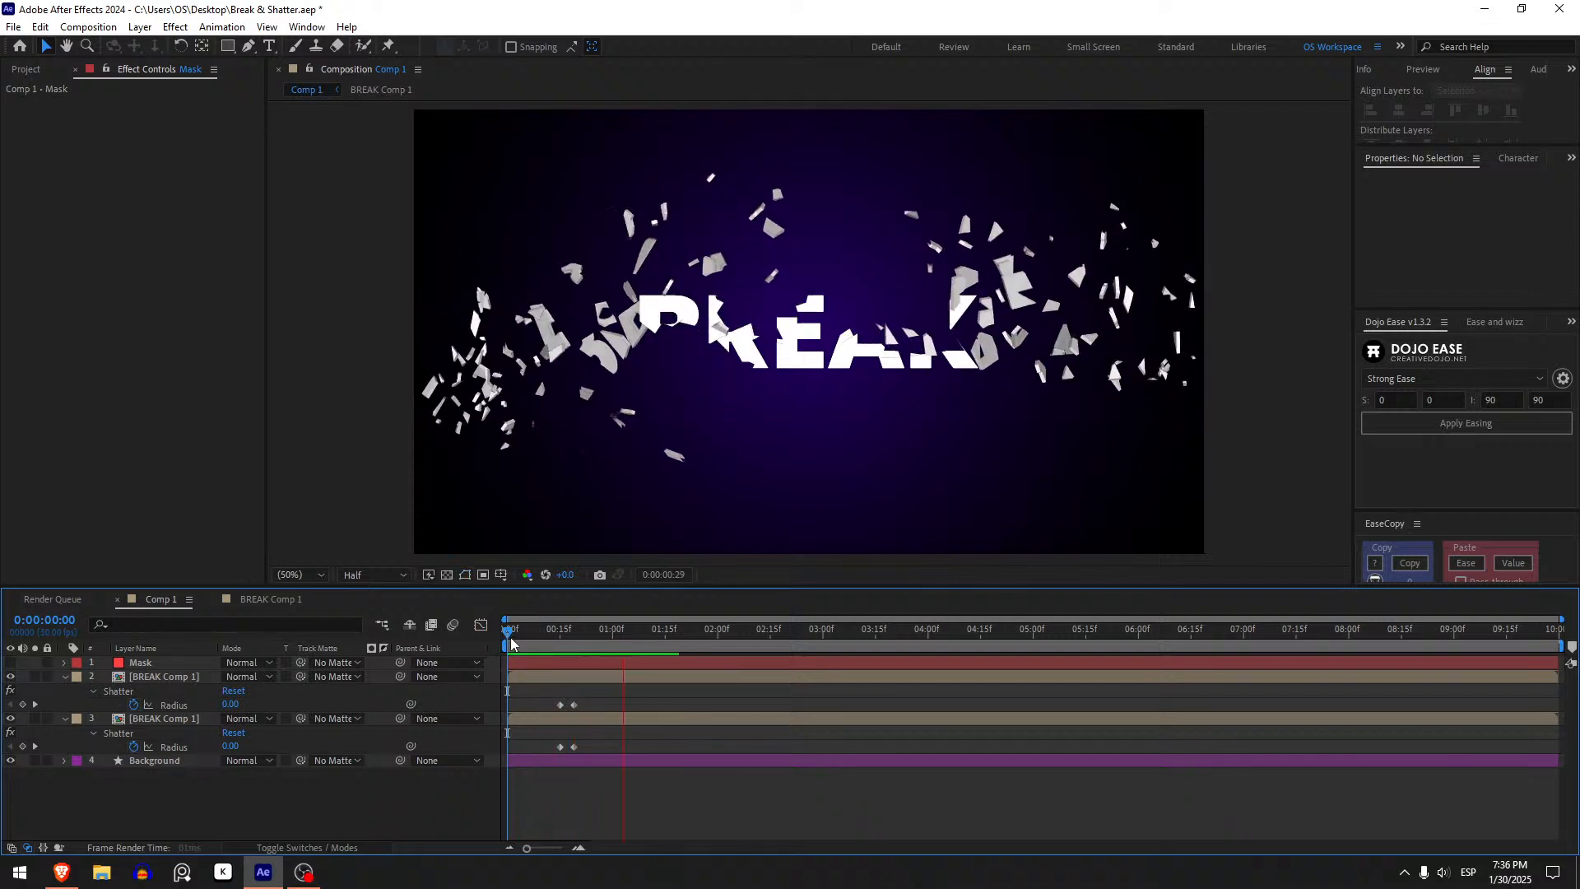
pyautogui.moveTo(704, 629); pyautogui.dragTo(718, 629)
pyautogui.press('n')
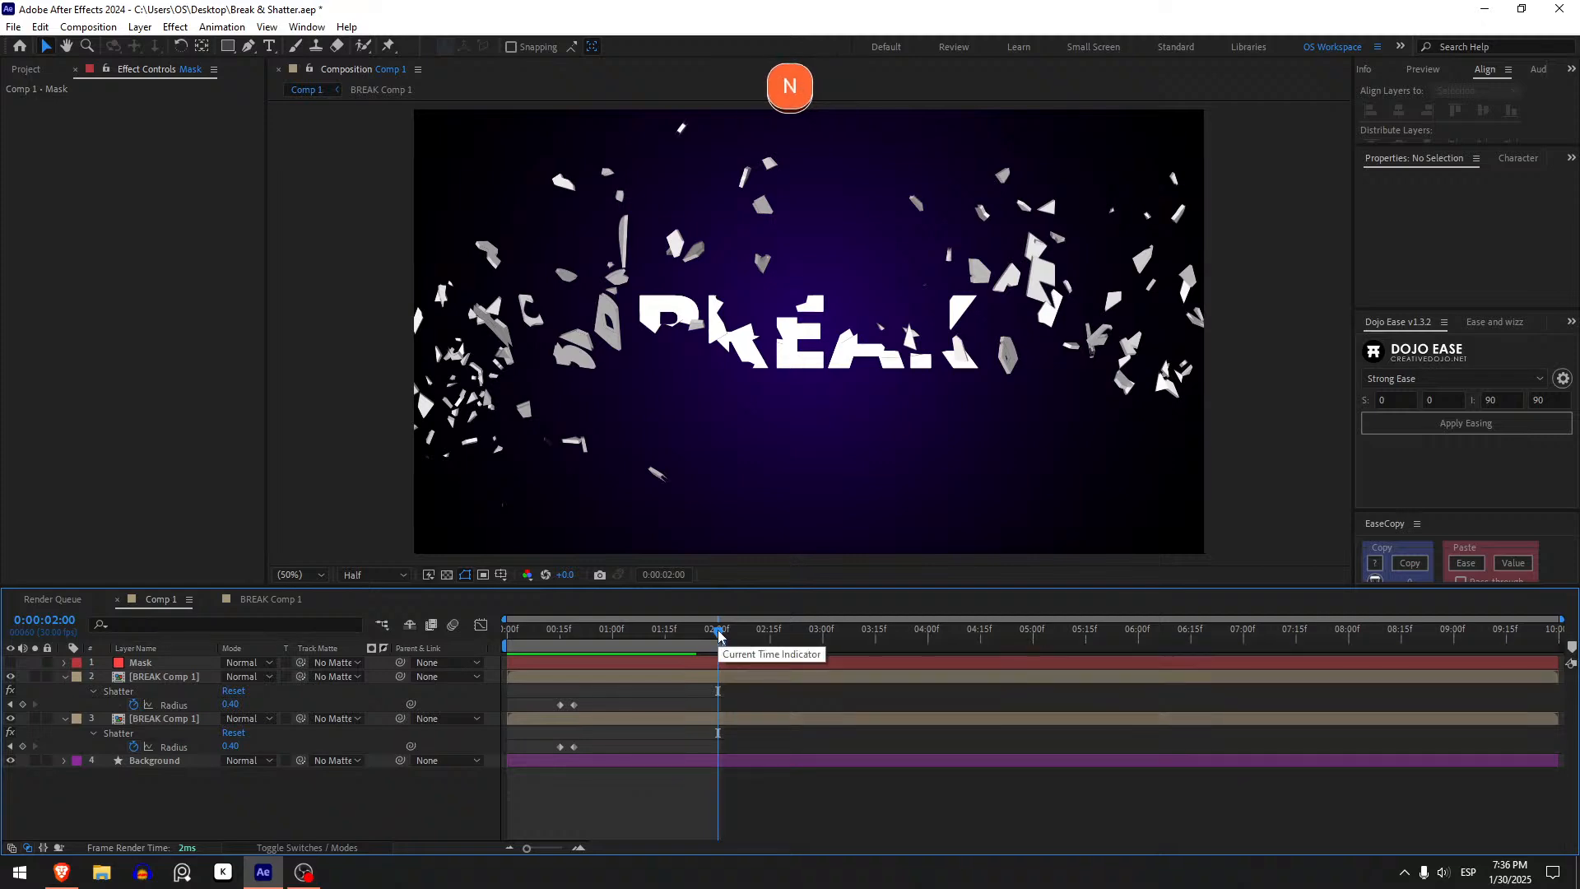
pyautogui.press('space')
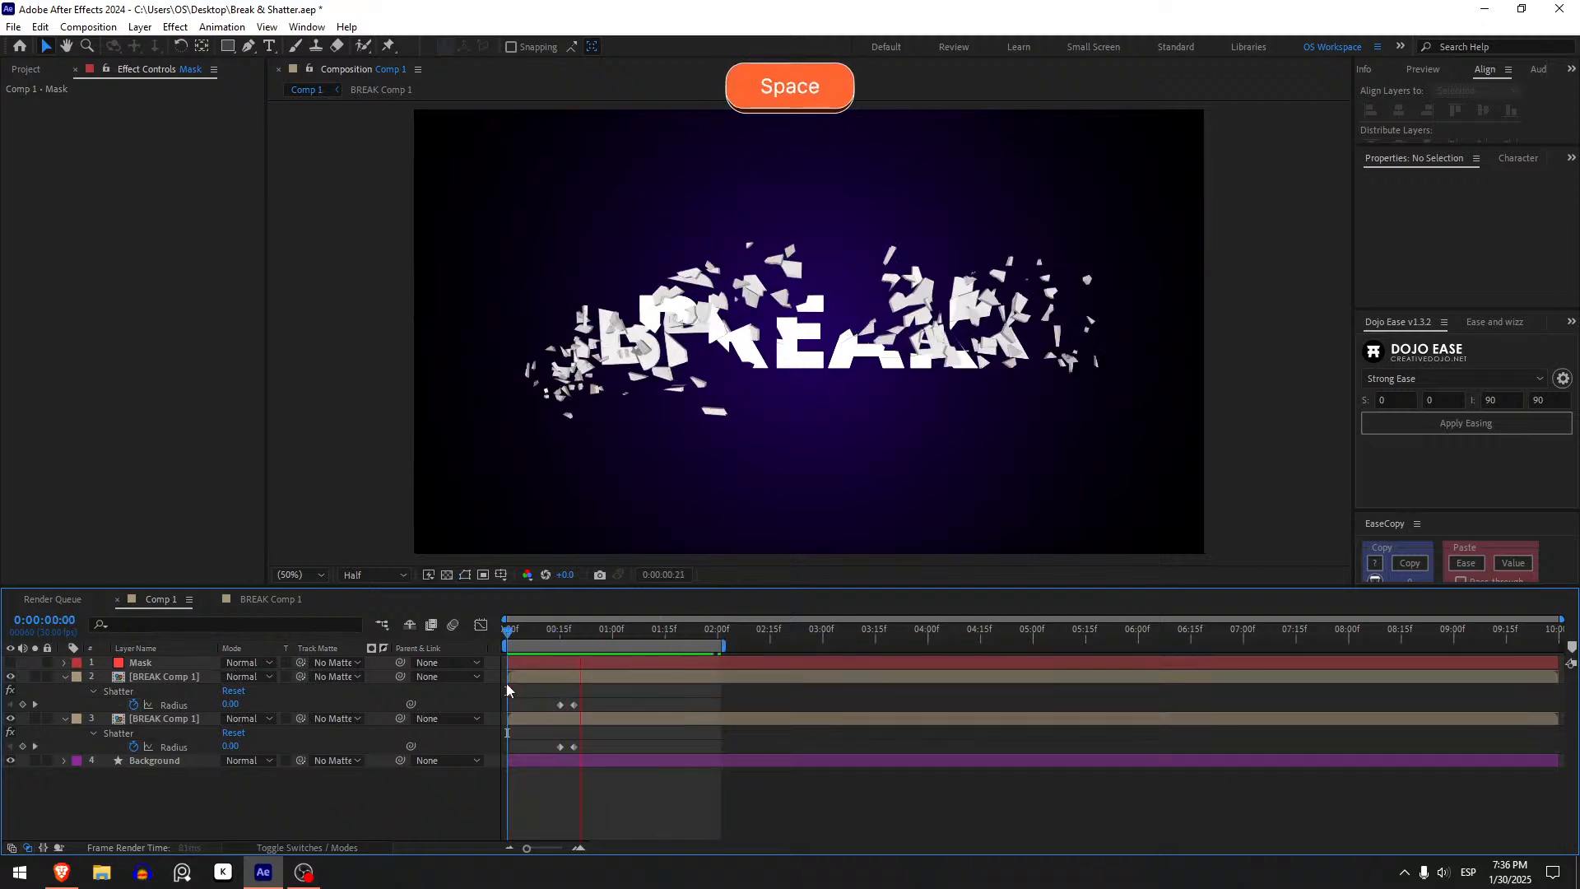